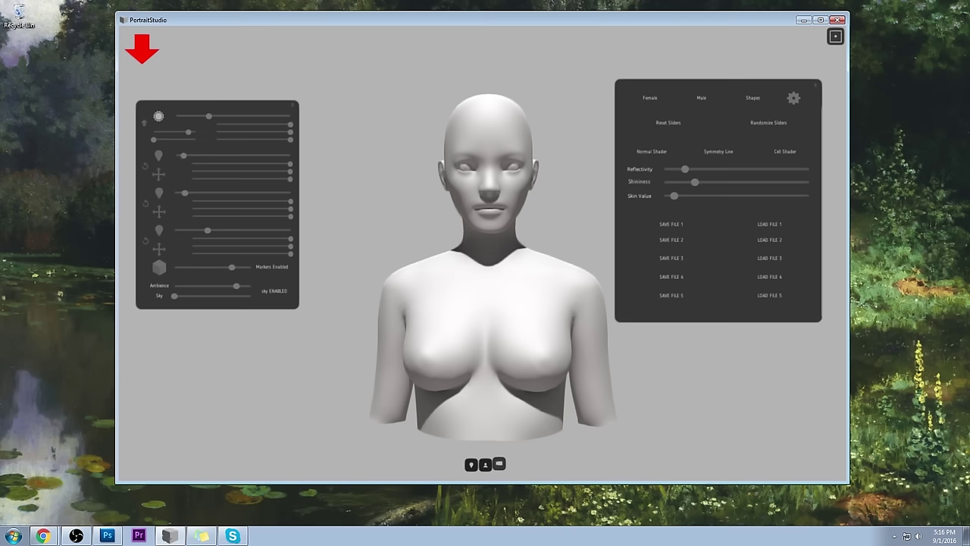
Step: Try to open the Wacom Tablet Properties
{"action": "left_click", "coordinate": [102, 445]}
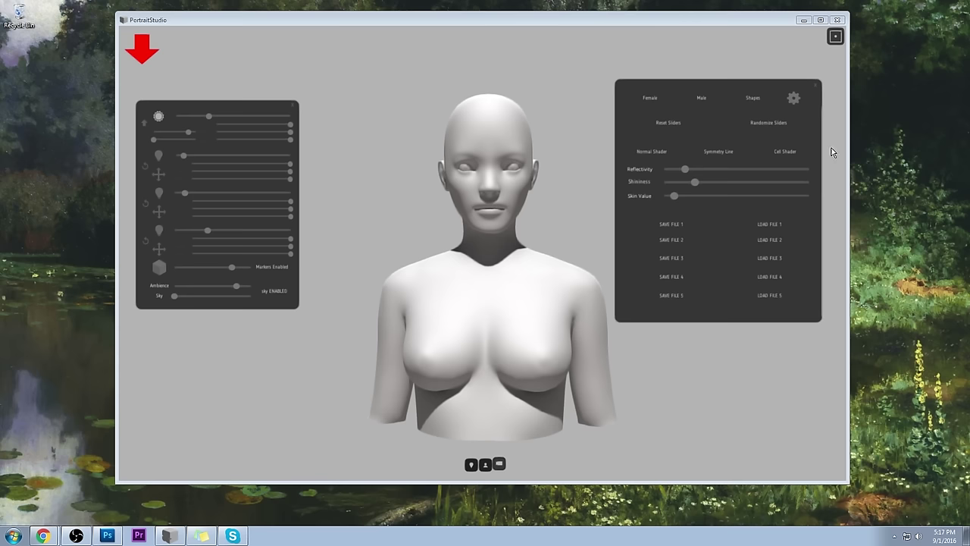
{"action": "left_click", "coordinate": [13, 536]}
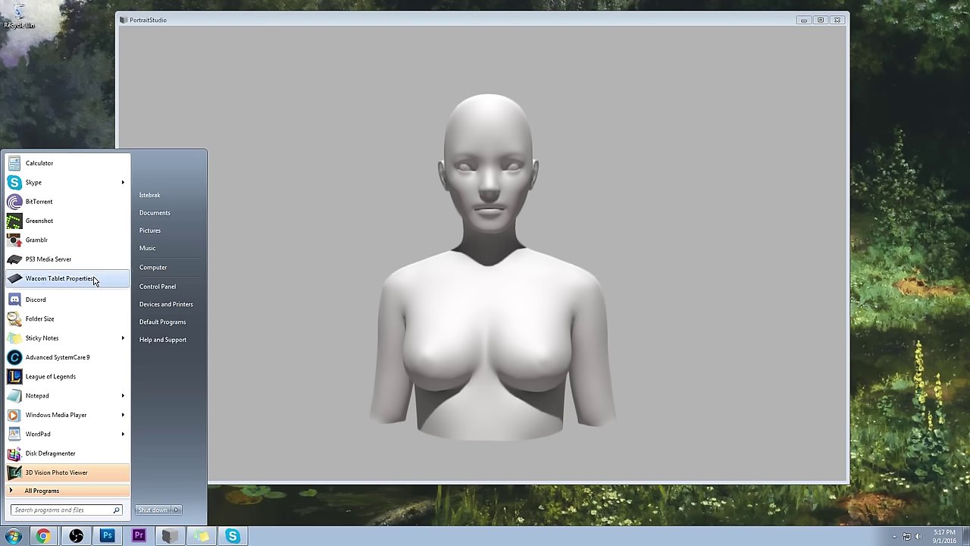
{"action": "left_click", "coordinate": [94, 280]}
{"action": "left_click", "coordinate": [503, 293]}
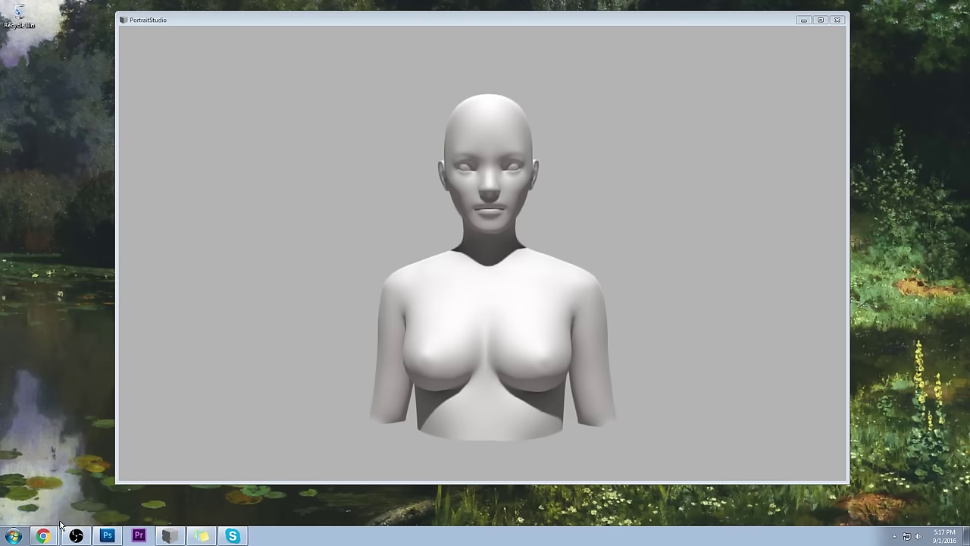
Step: Find the Wacom Professional Service in the Windows Services manager, stop it and start it again, and close the manager
{"action": "left_click", "coordinate": [13, 536]}
{"action": "type", "text": "service"}
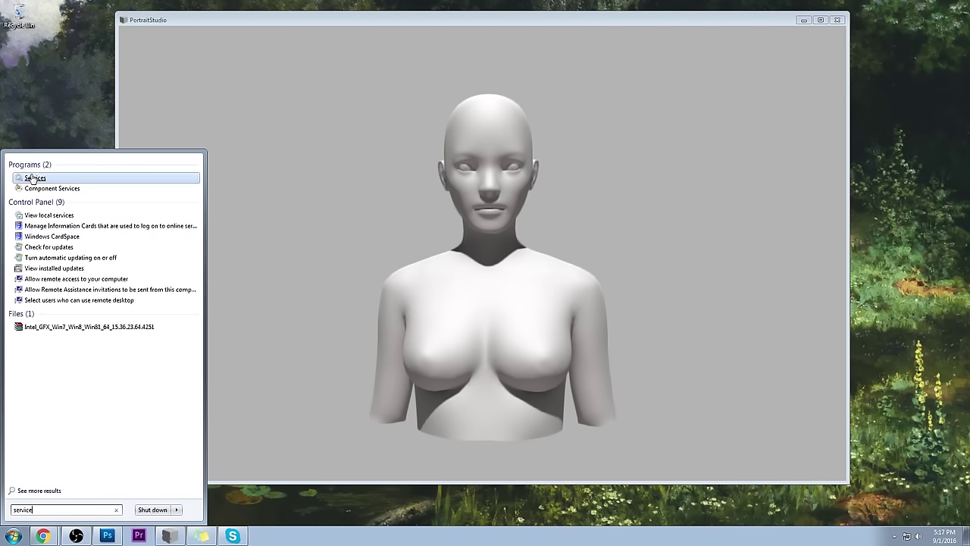
{"action": "left_click", "coordinate": [35, 177]}
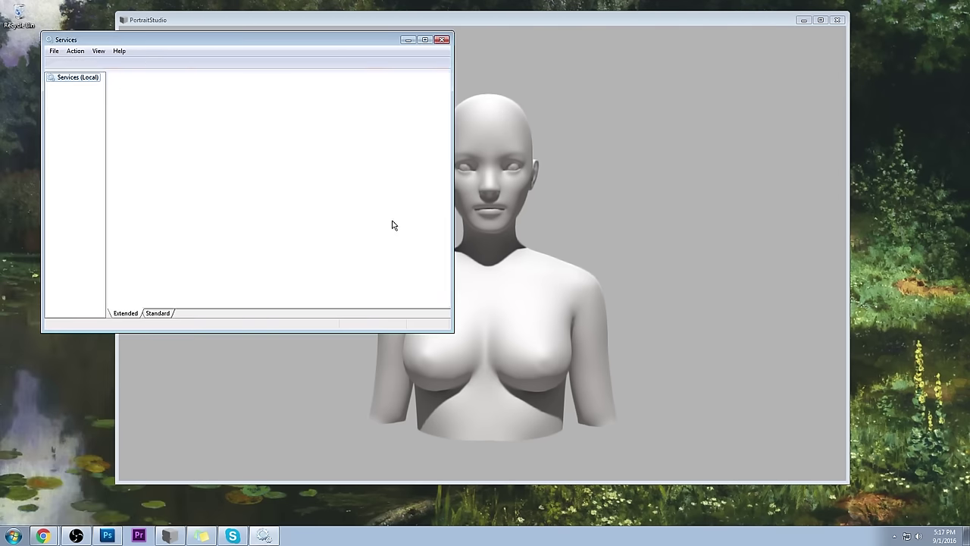
{"action": "left_click", "coordinate": [248, 117]}
{"action": "key", "text": "w"}
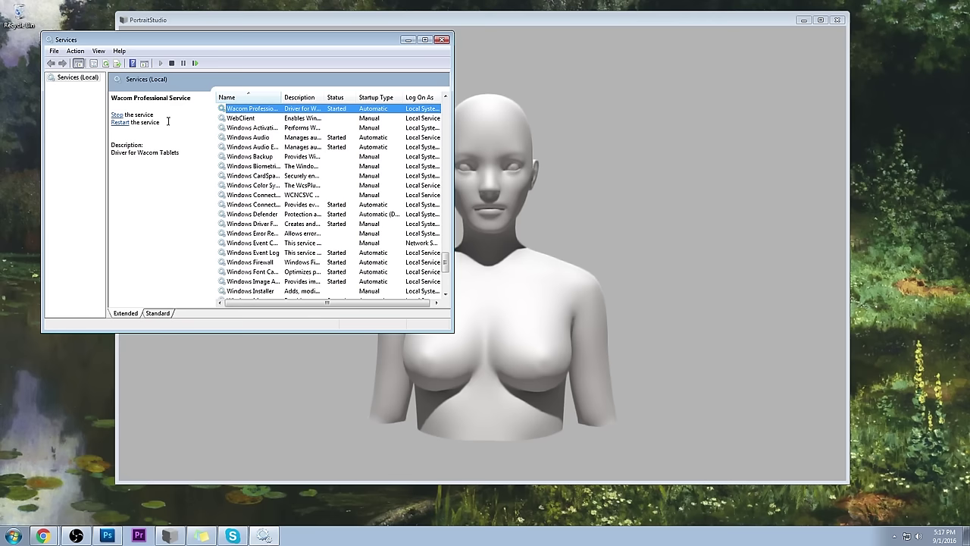
{"action": "left_click", "coordinate": [118, 115]}
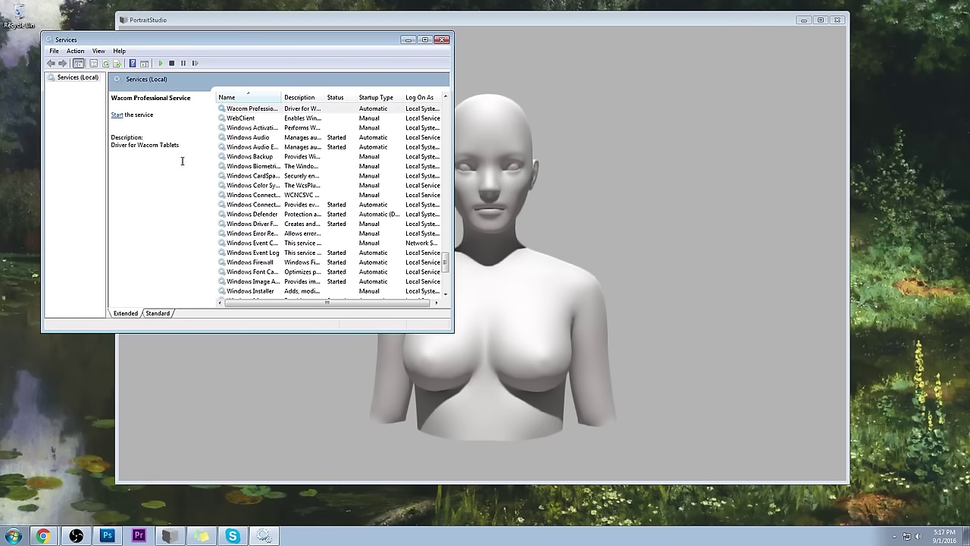
{"action": "left_click", "coordinate": [118, 114]}
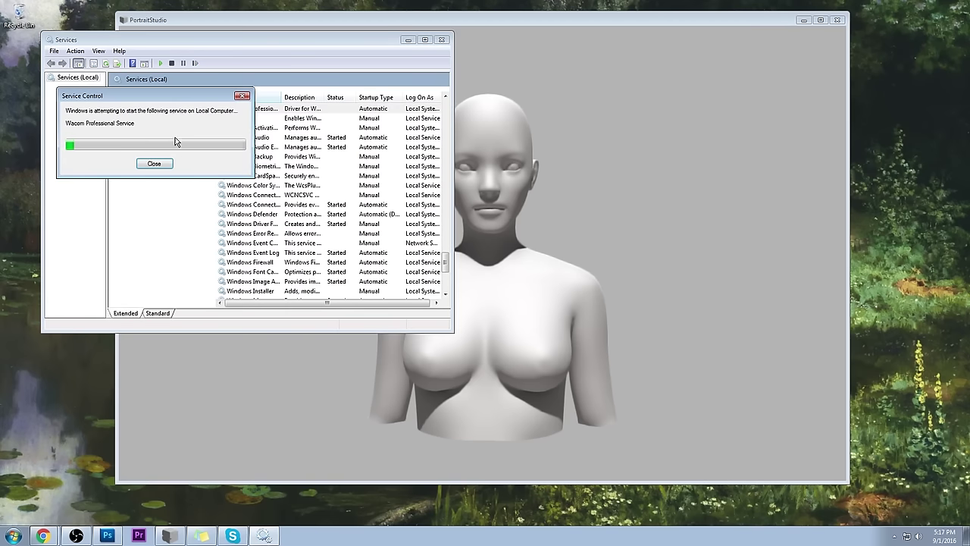
{"action": "left_click", "coordinate": [442, 40]}
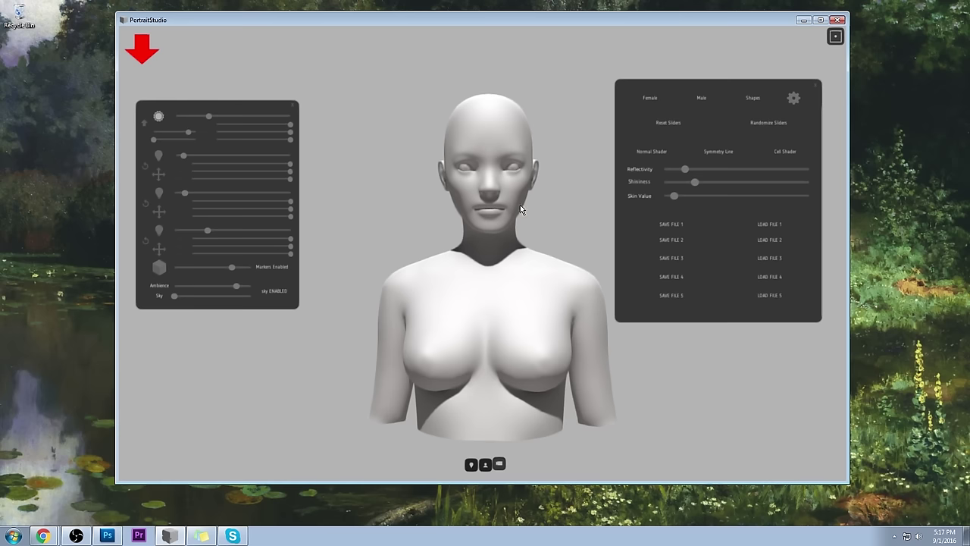
Step: Open the Wacom Tablet Properties to check that the Grip Pen settings load, and close them
{"action": "left_click", "coordinate": [13, 536]}
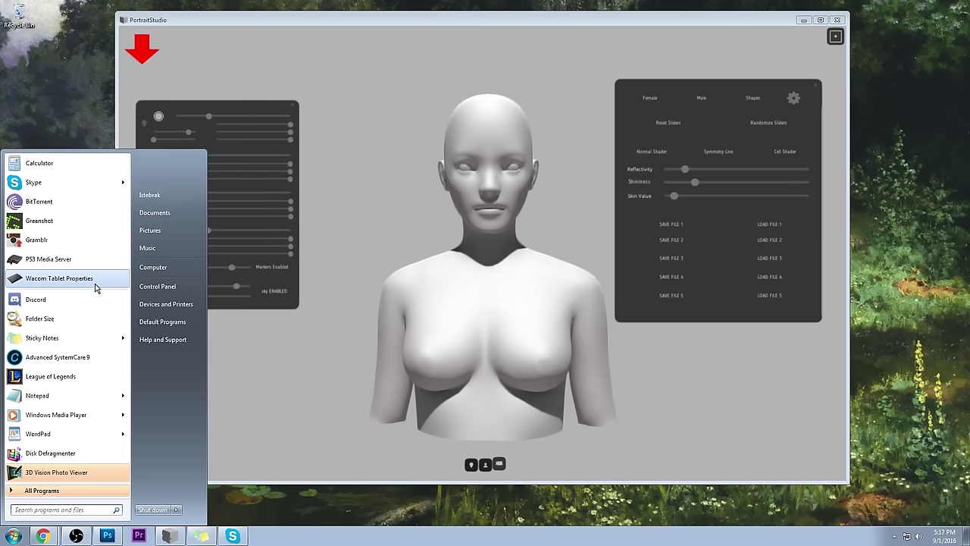
{"action": "left_click", "coordinate": [84, 282]}
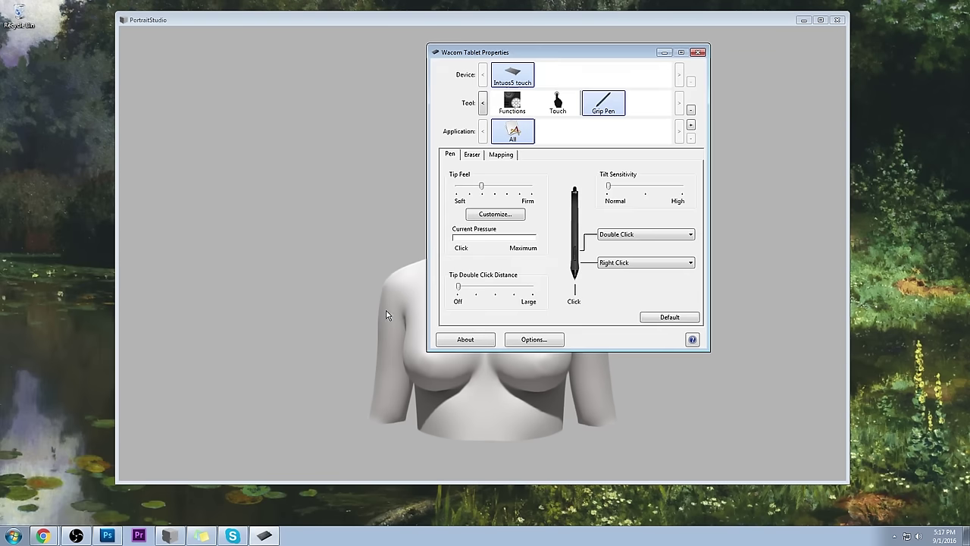
{"action": "left_click", "coordinate": [698, 54]}
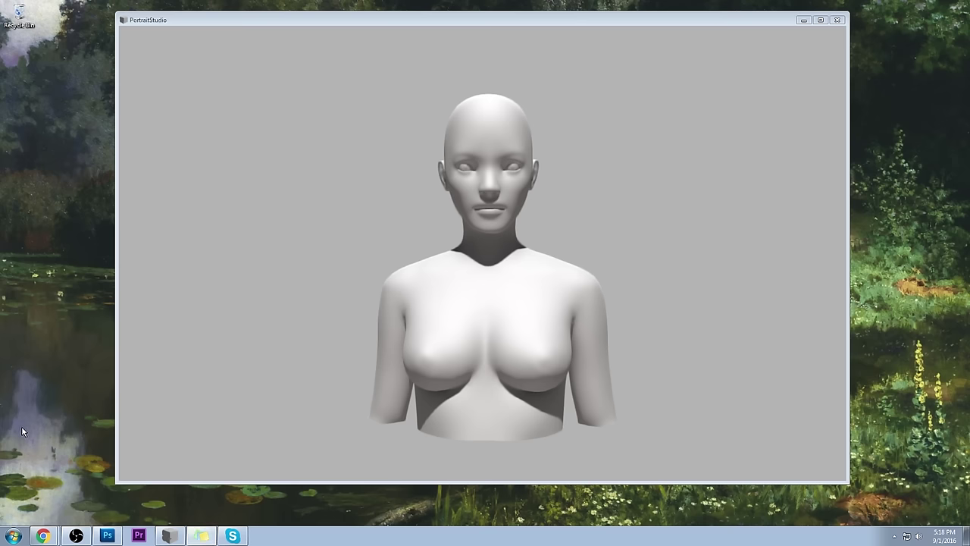
Step: Write "half shadow/beard" on a sticky note, lengthen the note and place it beside the PortraitStudio window
{"action": "left_click", "coordinate": [13, 536]}
{"action": "left_click", "coordinate": [114, 311]}
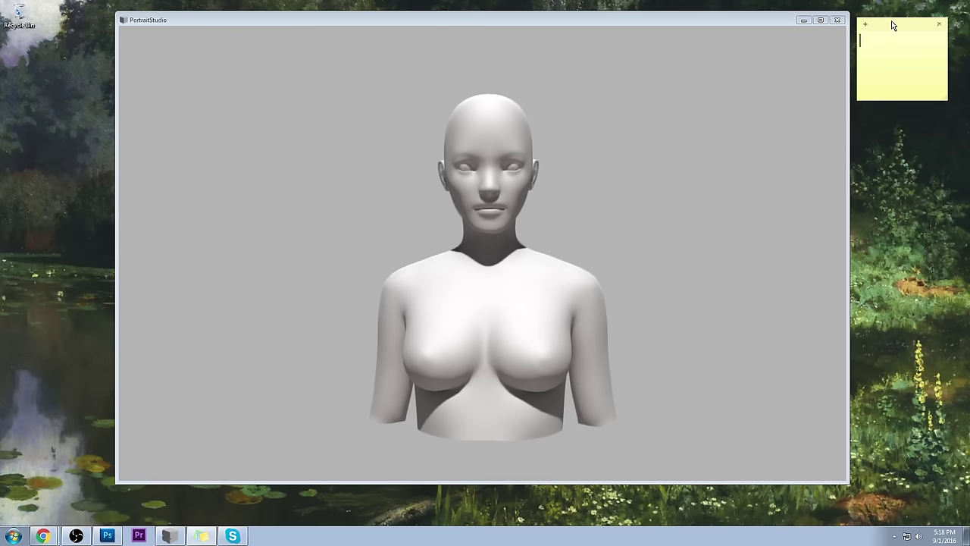
{"action": "type", "text": "half shadow/beard"}
{"action": "key", "text": "Return"}
{"action": "left_click_drag", "start_coordinate": [906, 99], "coordinate": [910, 305]}
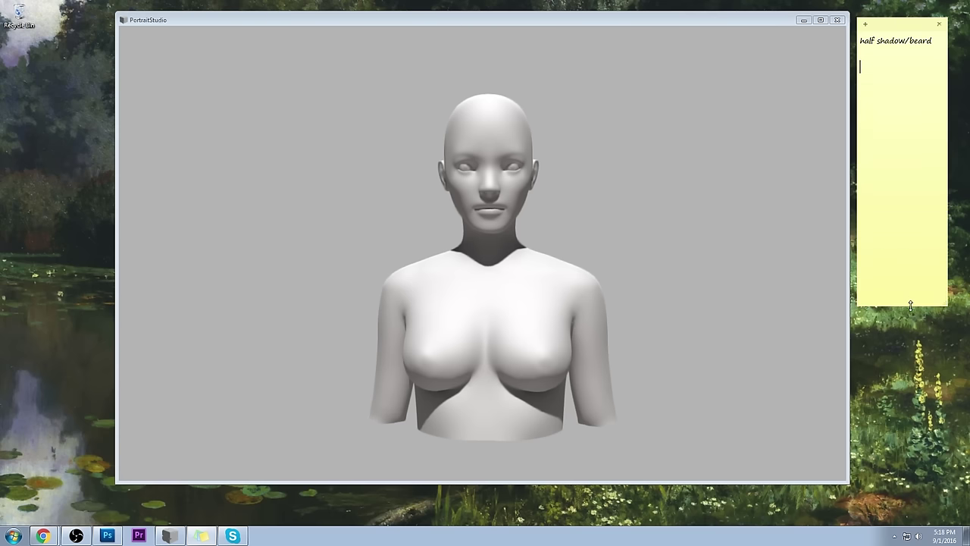
{"action": "left_click_drag", "start_coordinate": [898, 34], "coordinate": [913, 24]}
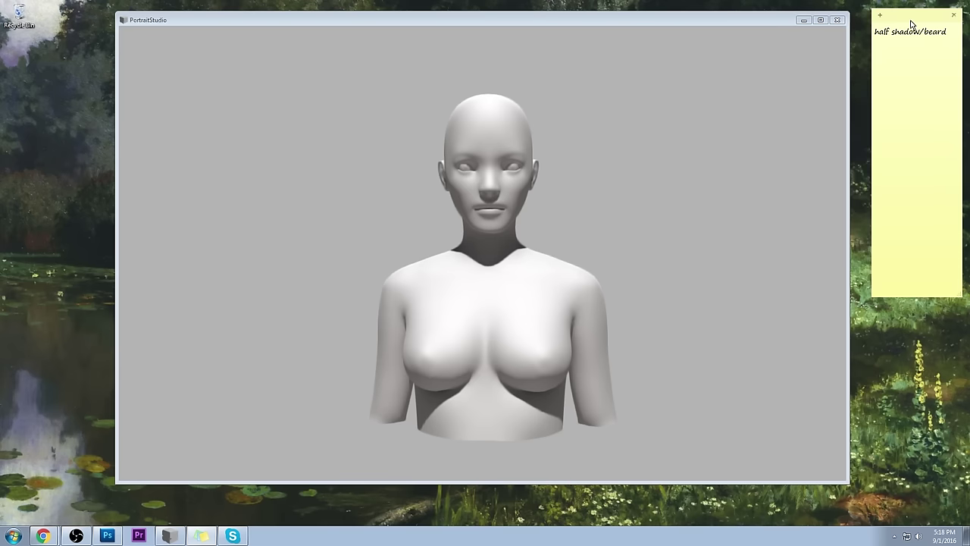
Step: Move the model settings panel clear of the bust, bring up the female model's controls and adjust its head tilt
{"action": "left_click", "coordinate": [489, 202]}
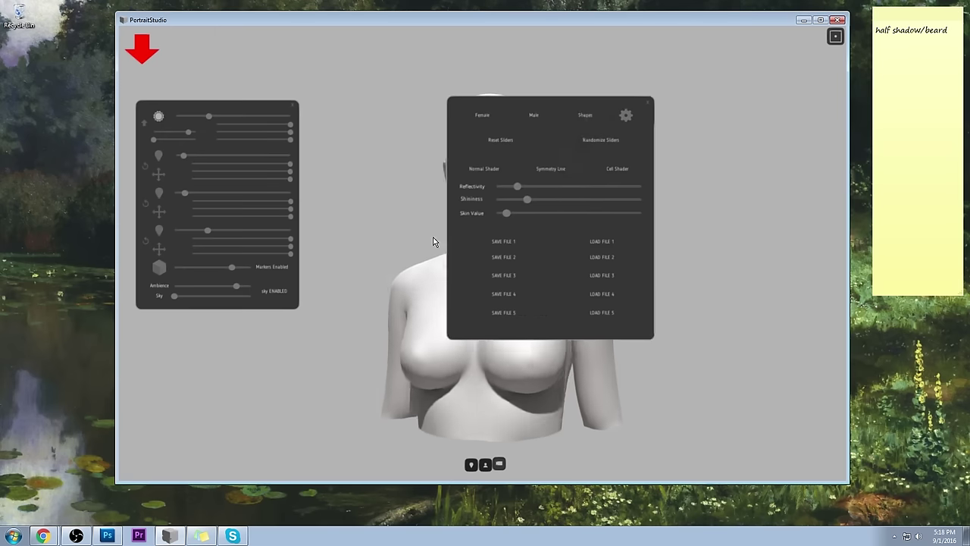
{"action": "left_click_drag", "start_coordinate": [531, 264], "coordinate": [485, 265]}
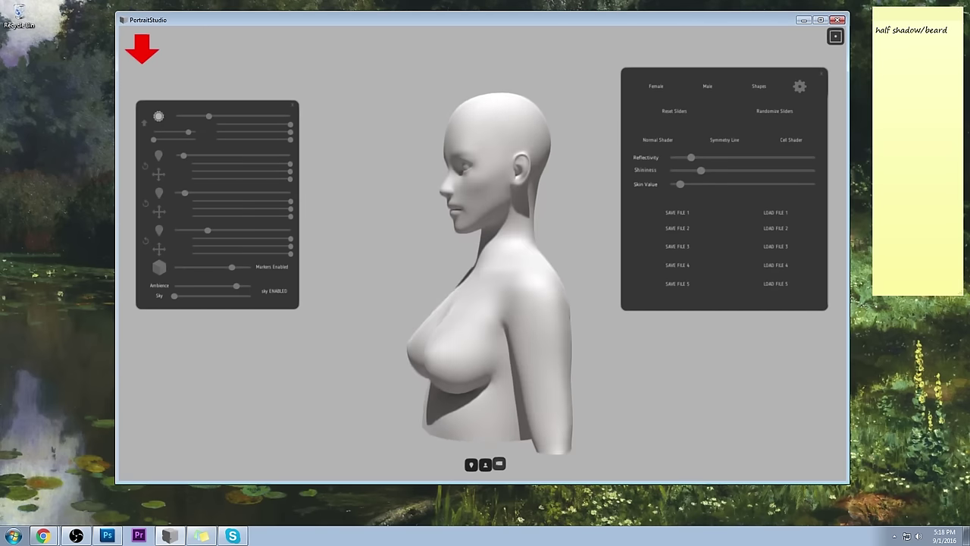
{"action": "left_click", "coordinate": [658, 88]}
{"action": "mouse_move", "coordinate": [743, 147]}
{"action": "left_mouse_down"}
{"action": "mouse_move", "coordinate": [754, 150]}
{"action": "mouse_move", "coordinate": [744, 151]}
{"action": "left_mouse_up"}
{"action": "mouse_move", "coordinate": [741, 158]}
{"action": "left_mouse_down"}
{"action": "mouse_move", "coordinate": [775, 175]}
{"action": "mouse_move", "coordinate": [750, 175]}
{"action": "left_mouse_up"}
{"action": "left_click_drag", "start_coordinate": [511, 126], "coordinate": [534, 195]}
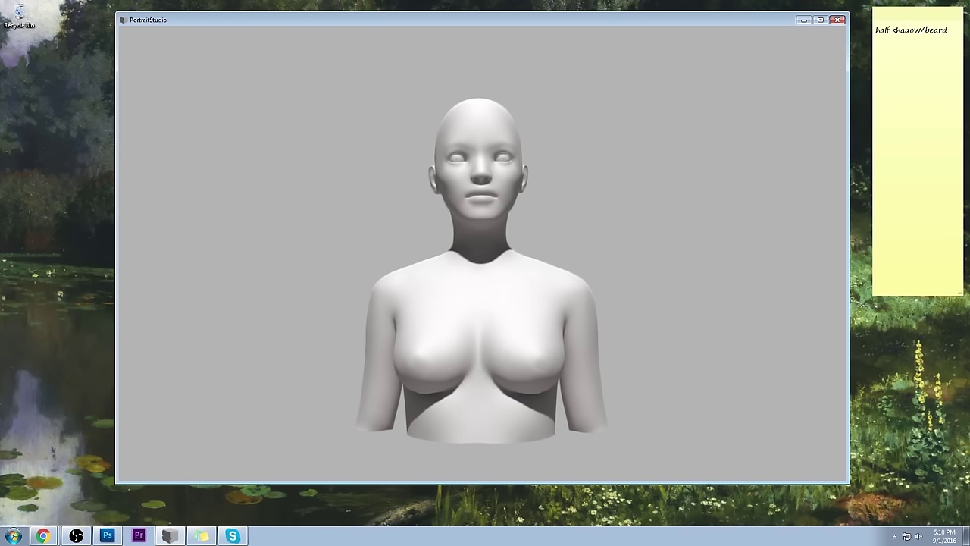
Step: Increase the female model's Head tilt Z so the head tips downward, and slightly reduce Neck tilt X
{"action": "mouse_move", "coordinate": [535, 188]}
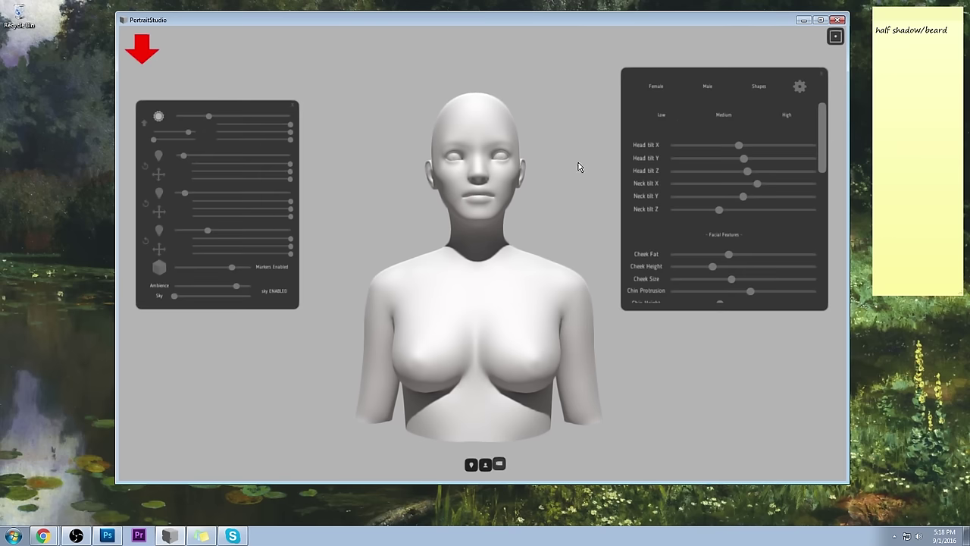
{"action": "left_click_drag", "start_coordinate": [758, 184], "coordinate": [777, 172]}
{"action": "left_click_drag", "start_coordinate": [574, 312], "coordinate": [212, 391]}
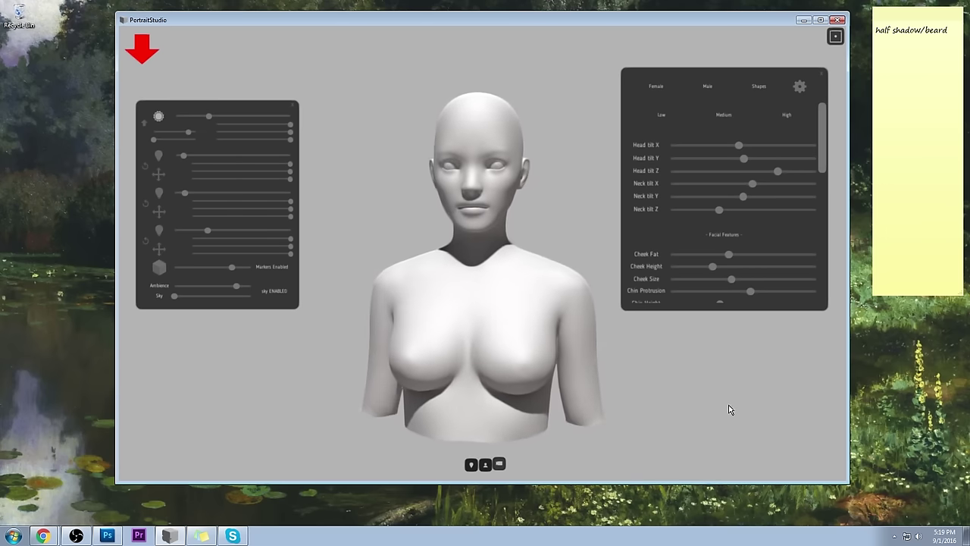
{"action": "left_click_drag", "start_coordinate": [754, 405], "coordinate": [435, 434]}
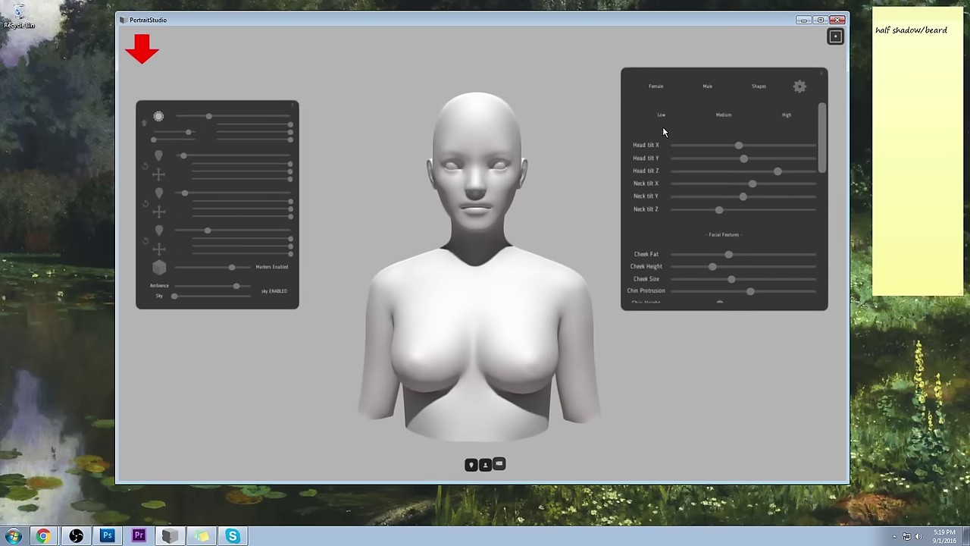
Step: Increase the female model's Neck tilt Z and bring Head tilt Z back near the middle of its range
{"action": "left_click_drag", "start_coordinate": [751, 188], "coordinate": [737, 210]}
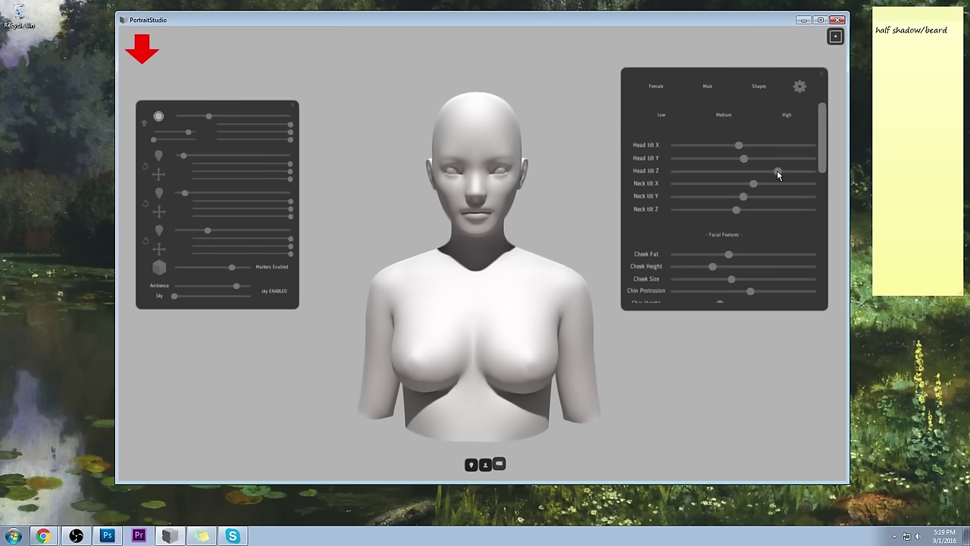
{"action": "left_click_drag", "start_coordinate": [777, 173], "coordinate": [749, 171]}
{"action": "mouse_move", "coordinate": [584, 351]}
{"action": "left_mouse_down"}
{"action": "mouse_move", "coordinate": [512, 351]}
{"action": "mouse_move", "coordinate": [585, 351]}
{"action": "left_mouse_up"}
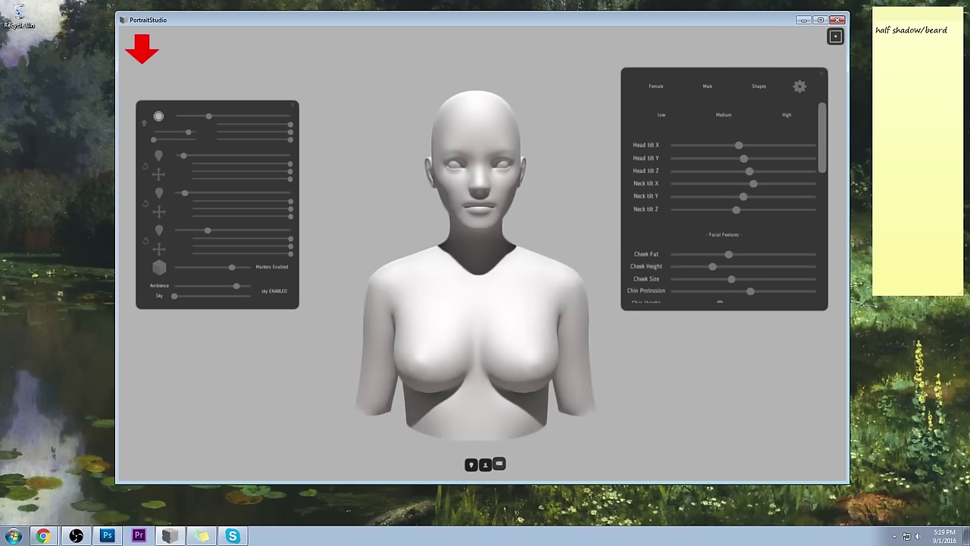
{"action": "left_click_drag", "start_coordinate": [561, 184], "coordinate": [540, 184]}
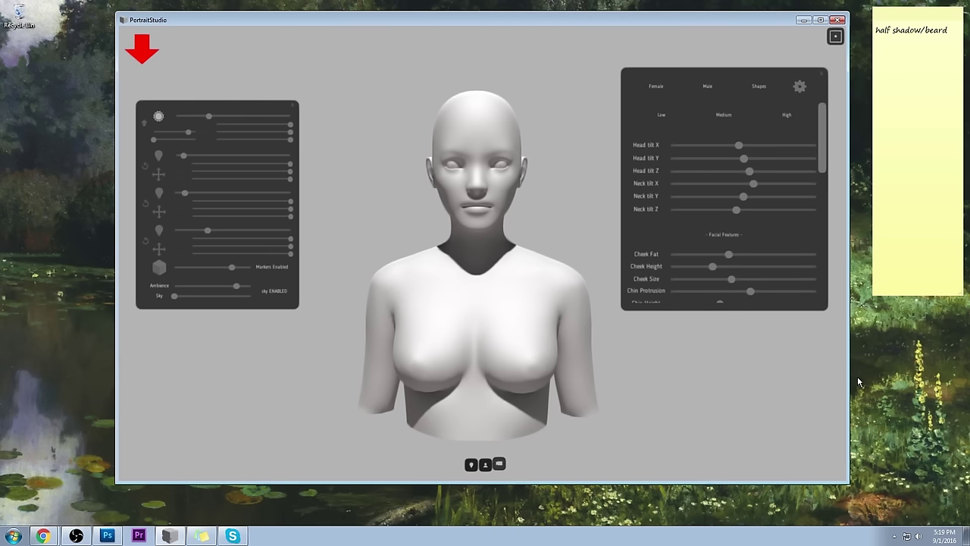
{"action": "left_click_drag", "start_coordinate": [546, 228], "coordinate": [485, 228]}
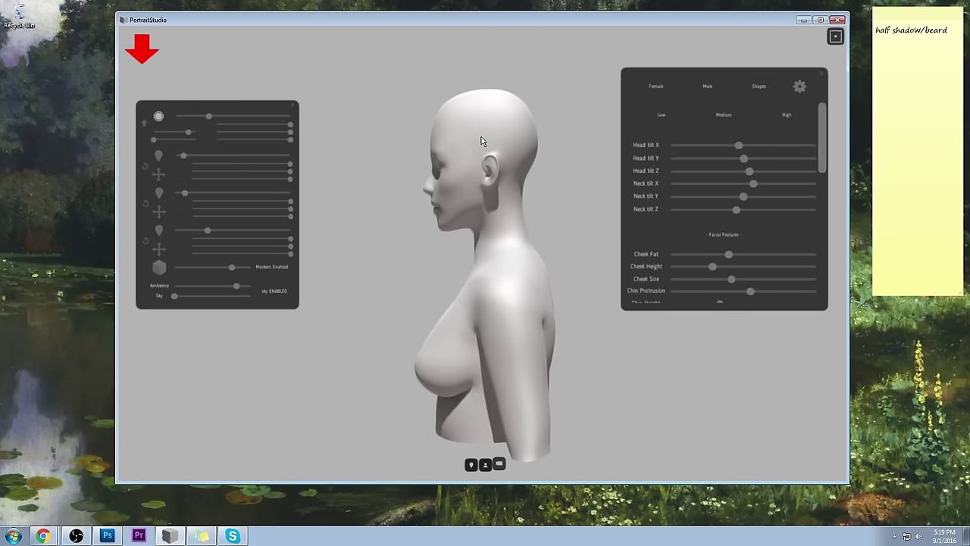
{"action": "left_click_drag", "start_coordinate": [526, 263], "coordinate": [479, 197]}
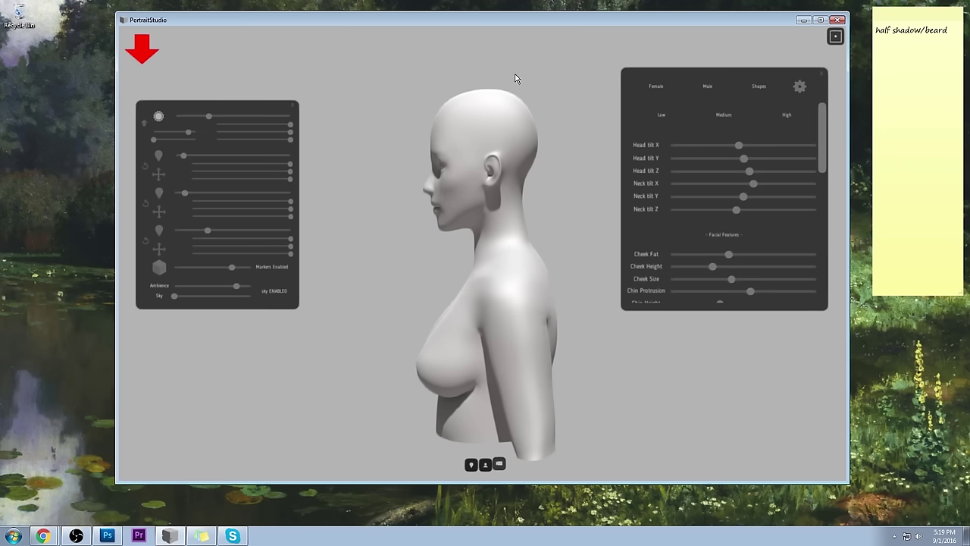
Step: Preview the shapes Polygon 14, Polygon 17, Cube and Sphere, viewing the sphere with the interface hidden before showing the interface again
{"action": "left_click", "coordinate": [759, 88]}
{"action": "left_click", "coordinate": [723, 216]}
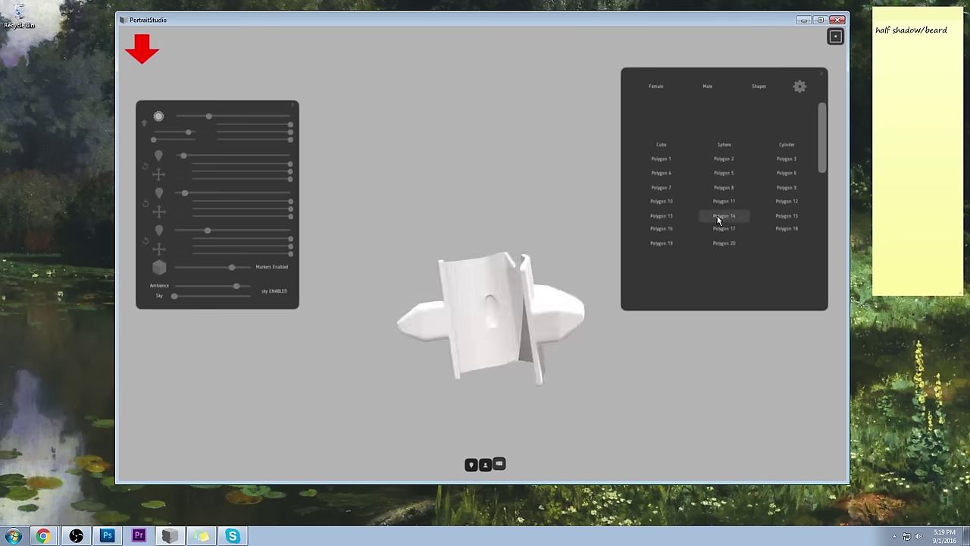
{"action": "left_click", "coordinate": [724, 228]}
{"action": "left_click", "coordinate": [667, 146]}
{"action": "left_click", "coordinate": [721, 145]}
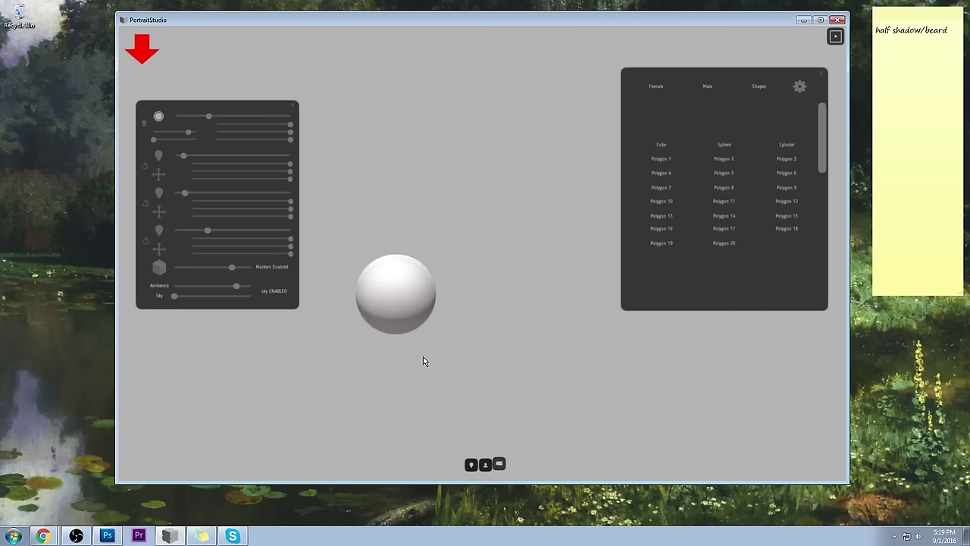
{"action": "key", "text": "h"}
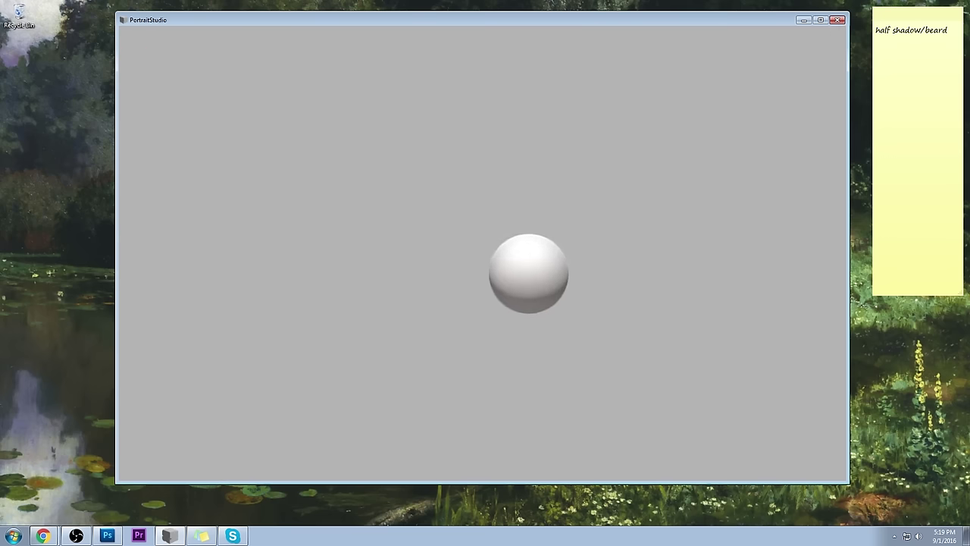
{"action": "key", "text": "h"}
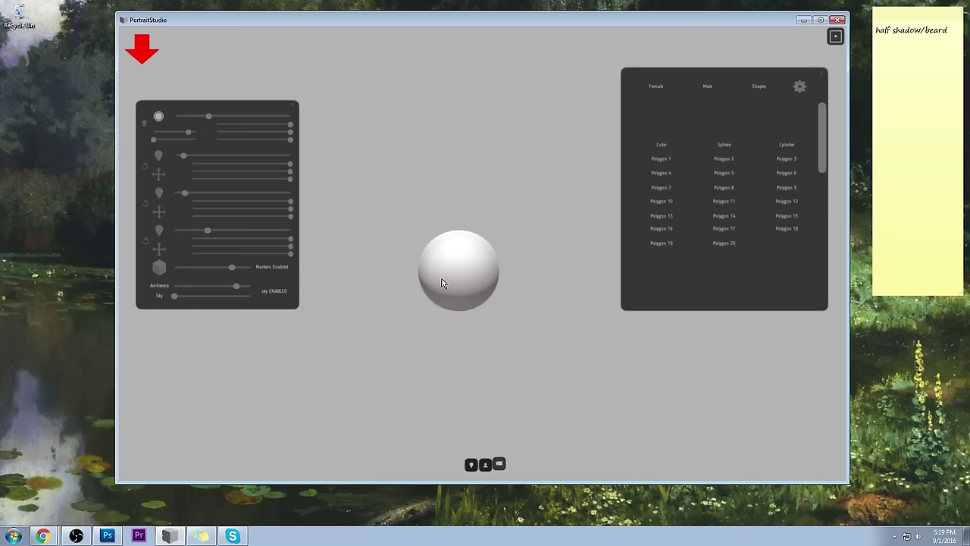
Step: Bring back the female model, centre it between the panels and turn it to face the front
{"action": "left_click", "coordinate": [653, 87]}
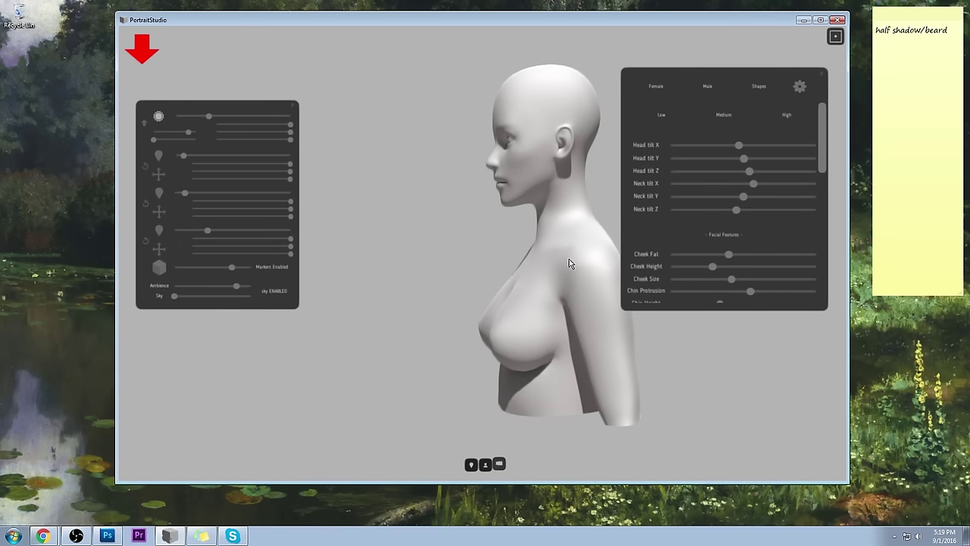
{"action": "middle_click_drag", "start_coordinate": [585, 240], "coordinate": [455, 362]}
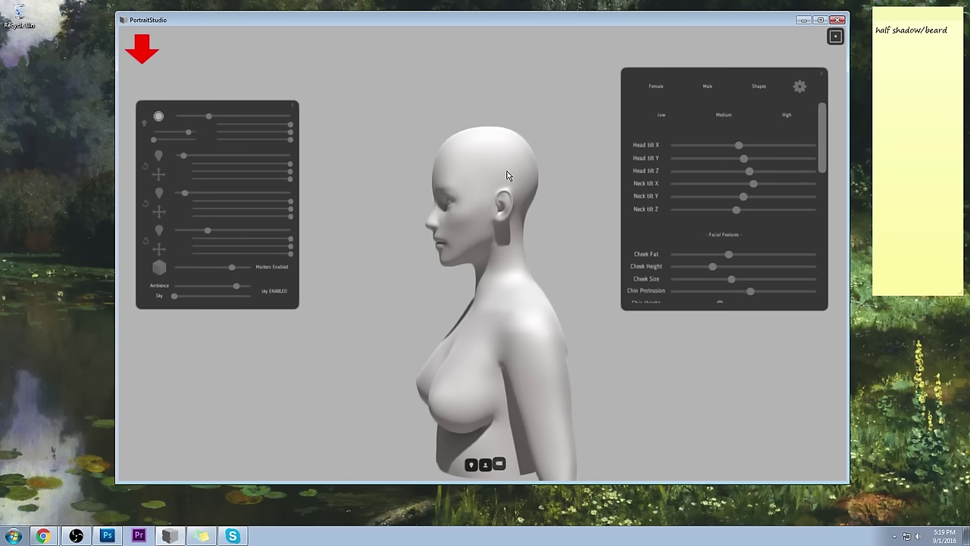
{"action": "left_click_drag", "start_coordinate": [424, 264], "coordinate": [437, 263]}
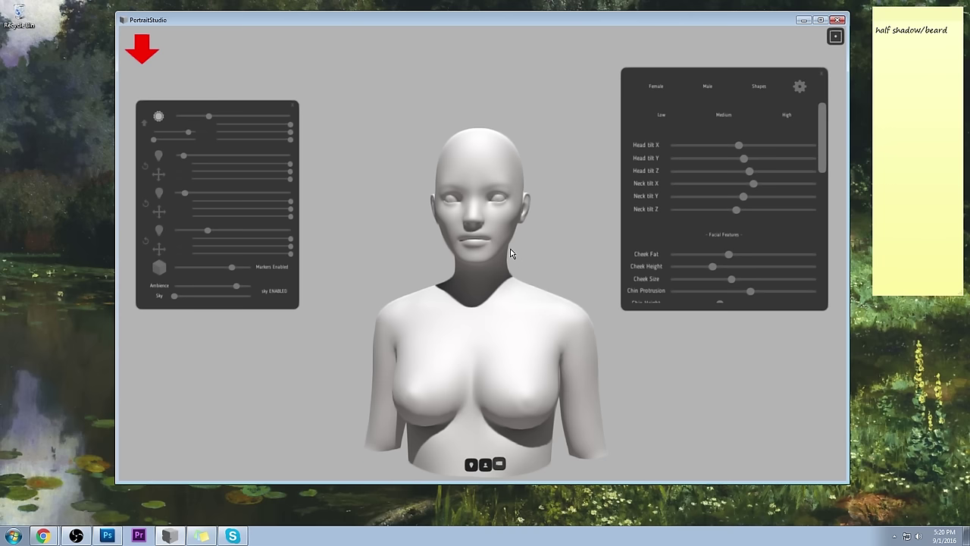
{"action": "left_click_drag", "start_coordinate": [528, 250], "coordinate": [801, 368]}
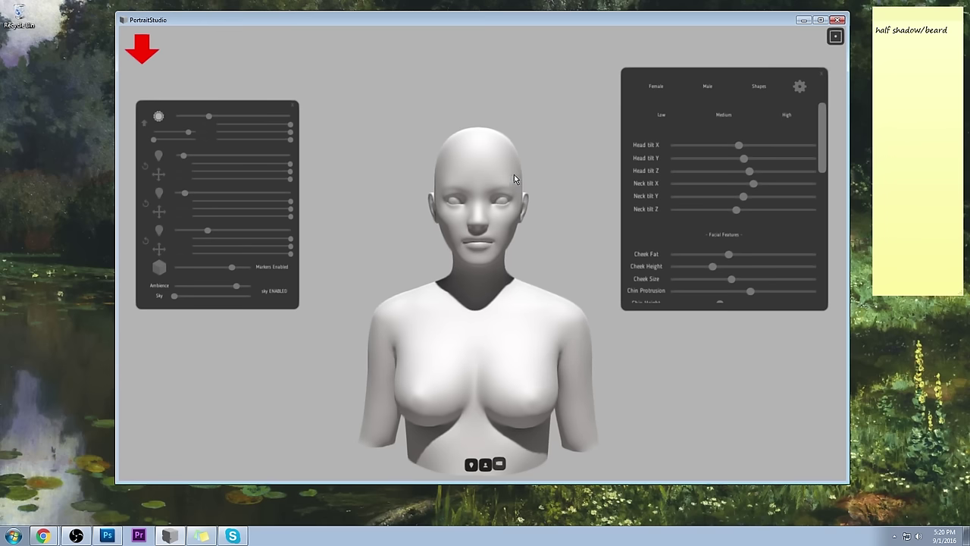
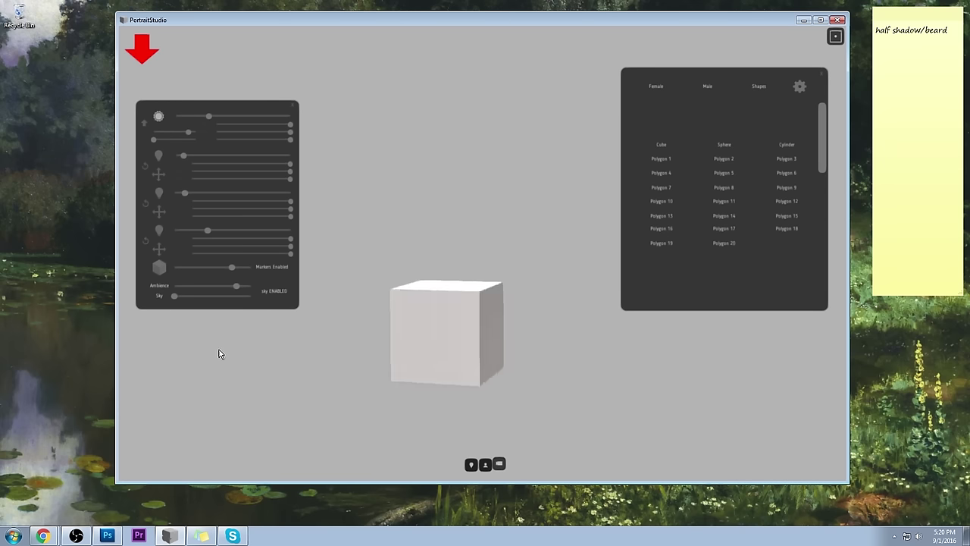
Step: Turn the cube in PortraitStudio to examine its front, top and side faces
{"action": "mouse_move", "coordinate": [489, 307]}
{"action": "left_mouse_down"}
{"action": "mouse_move", "coordinate": [403, 325]}
{"action": "mouse_move", "coordinate": [705, 348]}
{"action": "mouse_move", "coordinate": [452, 327]}
{"action": "left_mouse_up"}
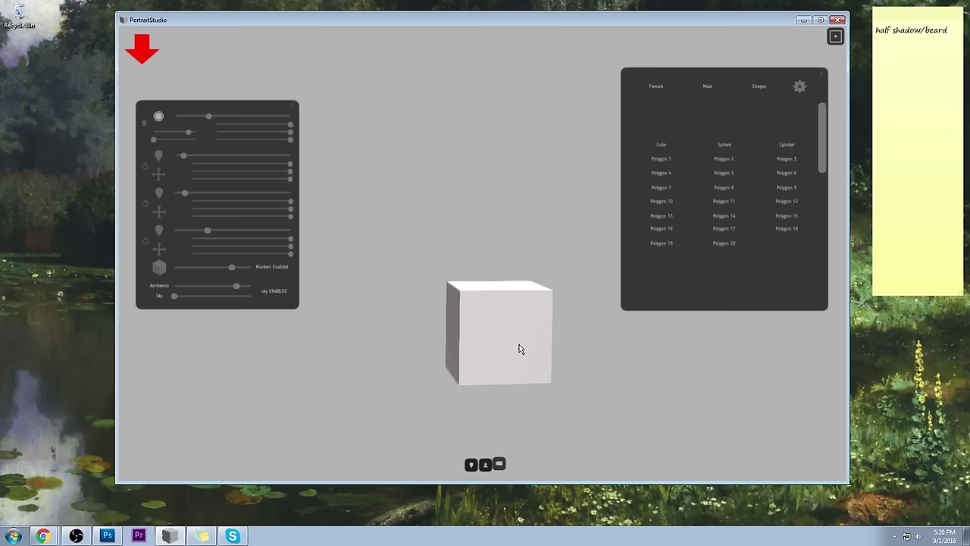
{"action": "mouse_move", "coordinate": [562, 354]}
{"action": "left_mouse_down"}
{"action": "mouse_move", "coordinate": [447, 326]}
{"action": "mouse_move", "coordinate": [647, 339]}
{"action": "mouse_move", "coordinate": [478, 357]}
{"action": "mouse_move", "coordinate": [171, 350]}
{"action": "mouse_move", "coordinate": [442, 338]}
{"action": "mouse_move", "coordinate": [440, 359]}
{"action": "mouse_move", "coordinate": [288, 342]}
{"action": "mouse_move", "coordinate": [474, 279]}
{"action": "left_mouse_up"}
{"action": "left_click_drag", "start_coordinate": [533, 303], "coordinate": [533, 370]}
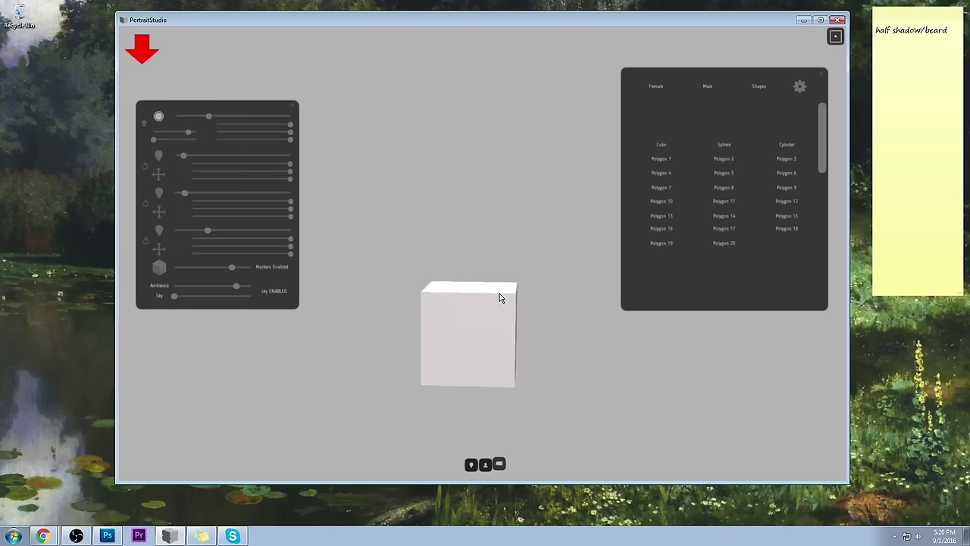
Step: Add the line "temple shadows/z-axis shadows" to the sticky note beneath "half shadow/beard", with the cube turned to show its side face
{"action": "left_click", "coordinate": [932, 26]}
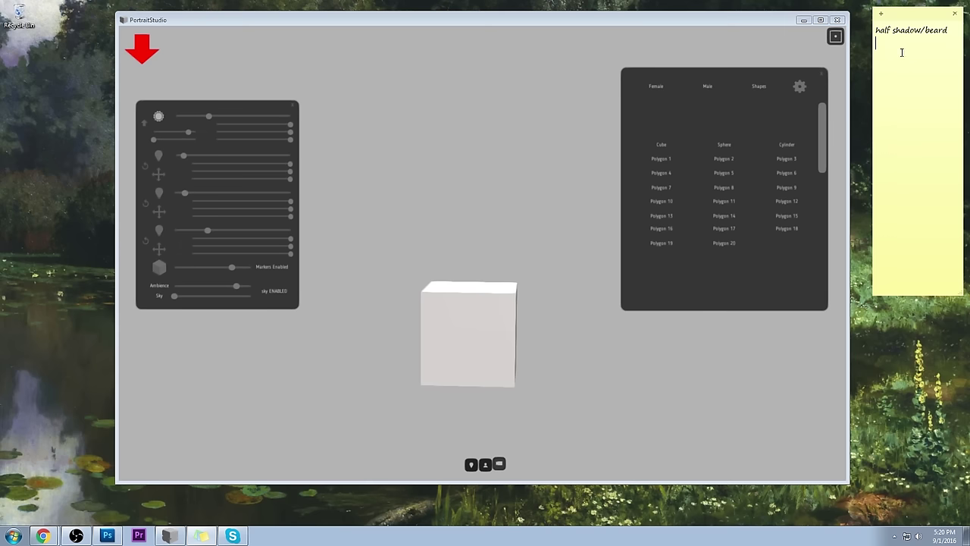
{"action": "left_click_drag", "start_coordinate": [614, 388], "coordinate": [464, 392]}
{"action": "left_click", "coordinate": [937, 51]}
{"action": "type", "text": "temple shadows/z-"}
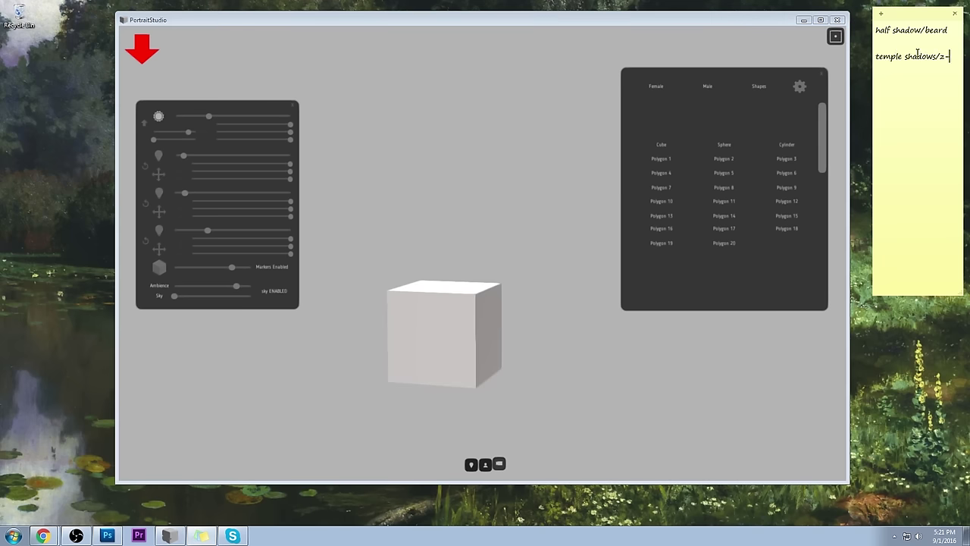
{"action": "type", "text": "axis shadows"}
Step: Switch to Photoshop and set the foreground colour to pure red (ff0000) for the Brush tool
{"action": "left_click", "coordinate": [107, 536]}
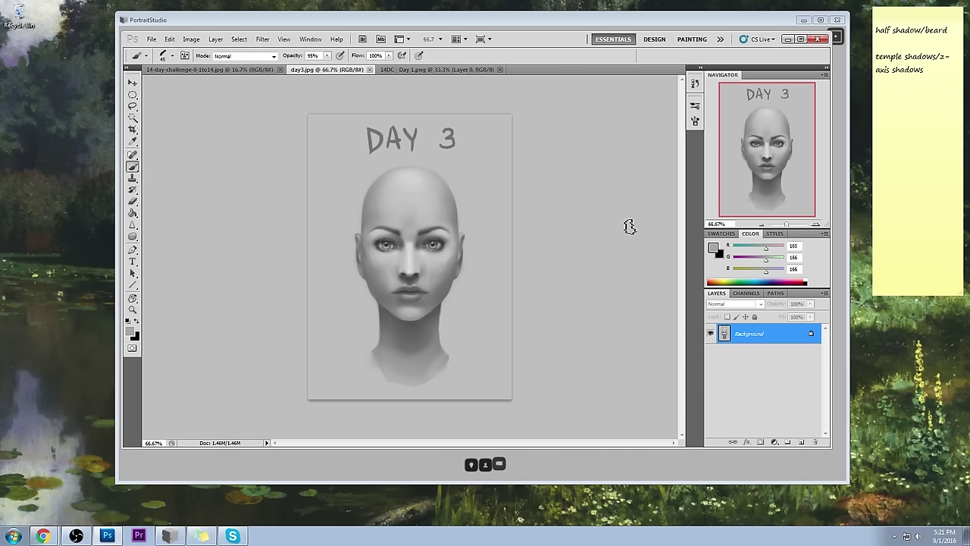
{"action": "key", "text": "F12"}
{"action": "left_click", "coordinate": [730, 125]}
{"action": "left_click", "coordinate": [748, 126]}
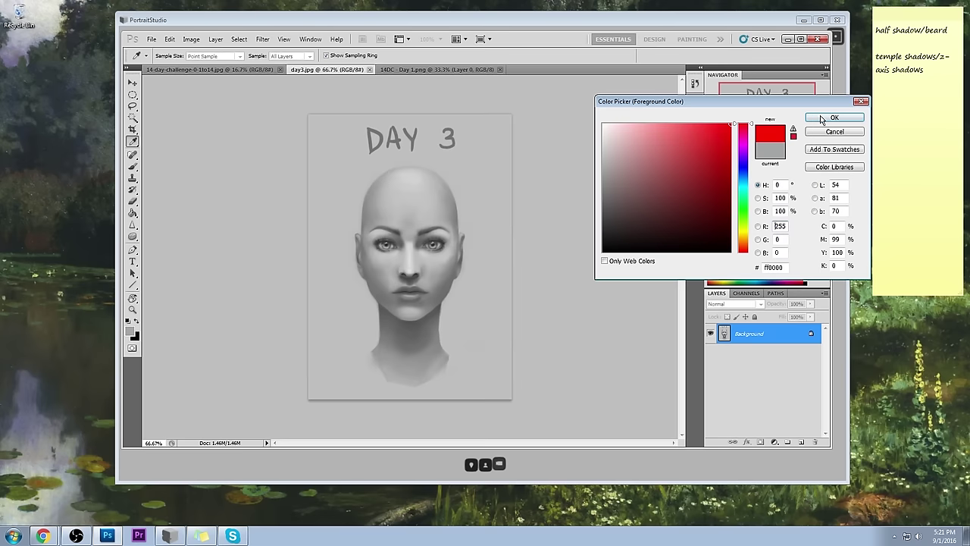
{"action": "left_click", "coordinate": [821, 119]}
{"action": "key", "text": "b"}
Step: Sketch labelled x, y and z axes beside the DAY 3 title and outline the head's box planes with curved cross-contours in red
{"action": "mouse_move", "coordinate": [475, 139]}
{"action": "left_mouse_down"}
{"action": "mouse_move", "coordinate": [474, 185]}
{"action": "mouse_move", "coordinate": [483, 142]}
{"action": "mouse_move", "coordinate": [511, 186]}
{"action": "mouse_move", "coordinate": [491, 159]}
{"action": "mouse_move", "coordinate": [497, 173]}
{"action": "mouse_move", "coordinate": [497, 138]}
{"action": "mouse_move", "coordinate": [483, 140]}
{"action": "mouse_move", "coordinate": [502, 141]}
{"action": "mouse_move", "coordinate": [497, 171]}
{"action": "left_mouse_up"}
{"action": "left_click_drag", "start_coordinate": [447, 199], "coordinate": [446, 297]}
{"action": "mouse_move", "coordinate": [446, 200]}
{"action": "left_mouse_down"}
{"action": "mouse_move", "coordinate": [467, 267]}
{"action": "mouse_move", "coordinate": [452, 293]}
{"action": "mouse_move", "coordinate": [376, 201]}
{"action": "mouse_move", "coordinate": [448, 305]}
{"action": "left_mouse_up"}
{"action": "mouse_move", "coordinate": [379, 201]}
{"action": "left_mouse_down"}
{"action": "mouse_move", "coordinate": [370, 190]}
{"action": "mouse_move", "coordinate": [367, 292]}
{"action": "mouse_move", "coordinate": [387, 303]}
{"action": "left_mouse_up"}
{"action": "mouse_move", "coordinate": [368, 229]}
{"action": "left_mouse_down"}
{"action": "mouse_move", "coordinate": [390, 313]}
{"action": "mouse_move", "coordinate": [430, 318]}
{"action": "mouse_move", "coordinate": [465, 285]}
{"action": "left_mouse_up"}
{"action": "left_click_drag", "start_coordinate": [388, 306], "coordinate": [453, 294]}
{"action": "mouse_move", "coordinate": [371, 293]}
{"action": "left_mouse_down"}
{"action": "mouse_move", "coordinate": [451, 299]}
{"action": "mouse_move", "coordinate": [458, 282]}
{"action": "left_mouse_up"}
{"action": "left_click_drag", "start_coordinate": [376, 267], "coordinate": [461, 265]}
{"action": "left_click_drag", "start_coordinate": [379, 250], "coordinate": [455, 248]}
{"action": "left_click_drag", "start_coordinate": [379, 235], "coordinate": [452, 233]}
{"action": "mouse_move", "coordinate": [385, 214]}
{"action": "left_mouse_down"}
{"action": "mouse_move", "coordinate": [372, 184]}
{"action": "mouse_move", "coordinate": [383, 167]}
{"action": "mouse_move", "coordinate": [460, 190]}
{"action": "left_mouse_up"}
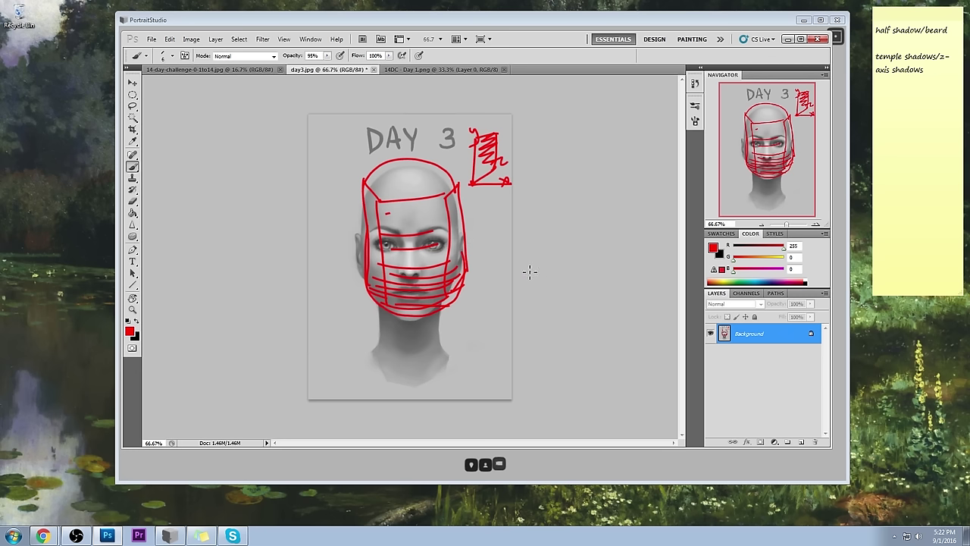
Step: Revert the DAY 3 portrait to its state before the red annotations using the History
{"action": "left_click", "coordinate": [927, 55]}
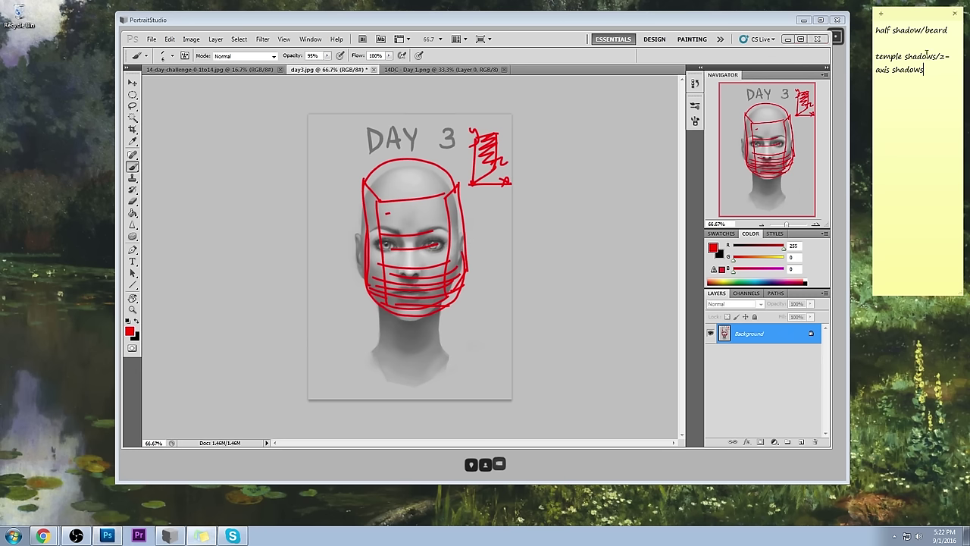
{"action": "key", "text": "alt+Tab"}
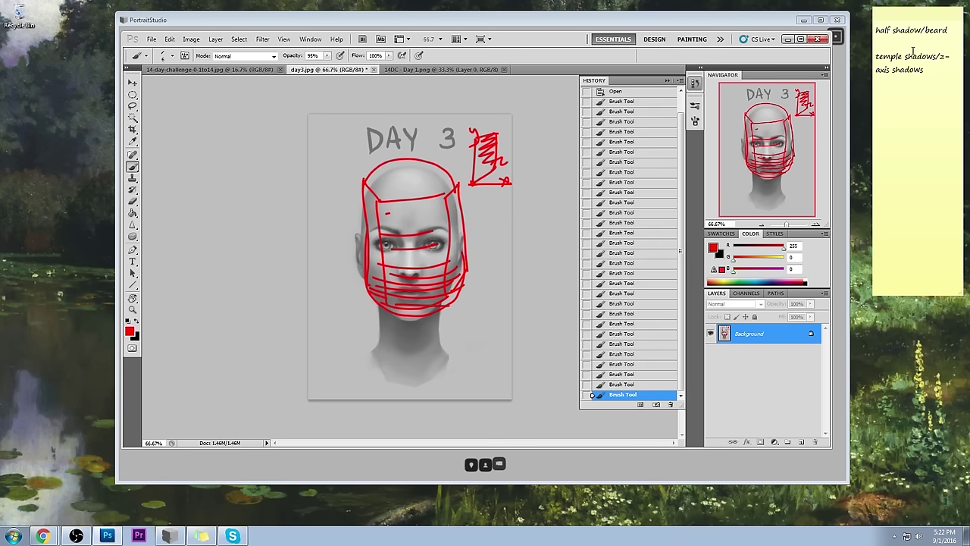
{"action": "scroll", "coordinate": [637, 152], "scroll_direction": "up", "scroll_amount": 1}
{"action": "left_click", "coordinate": [616, 111]}
{"action": "left_click", "coordinate": [667, 81]}
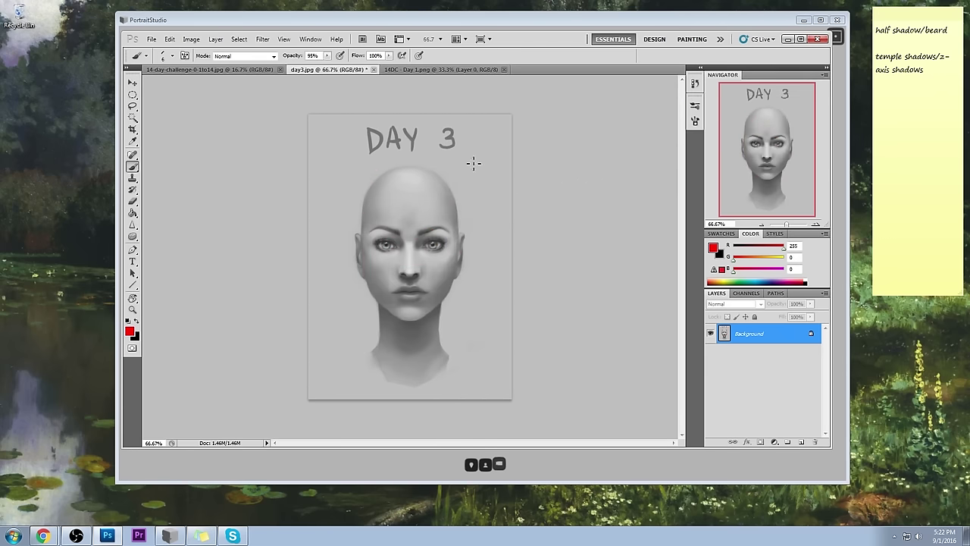
Step: Try outlining the face's side planes with two red lines and a curve across the cheeks, and undo these strokes
{"action": "left_click_drag", "start_coordinate": [450, 204], "coordinate": [447, 288]}
{"action": "mouse_move", "coordinate": [379, 204]}
{"action": "left_mouse_down"}
{"action": "mouse_move", "coordinate": [376, 286]}
{"action": "mouse_move", "coordinate": [453, 273]}
{"action": "mouse_move", "coordinate": [459, 262]}
{"action": "left_mouse_up"}
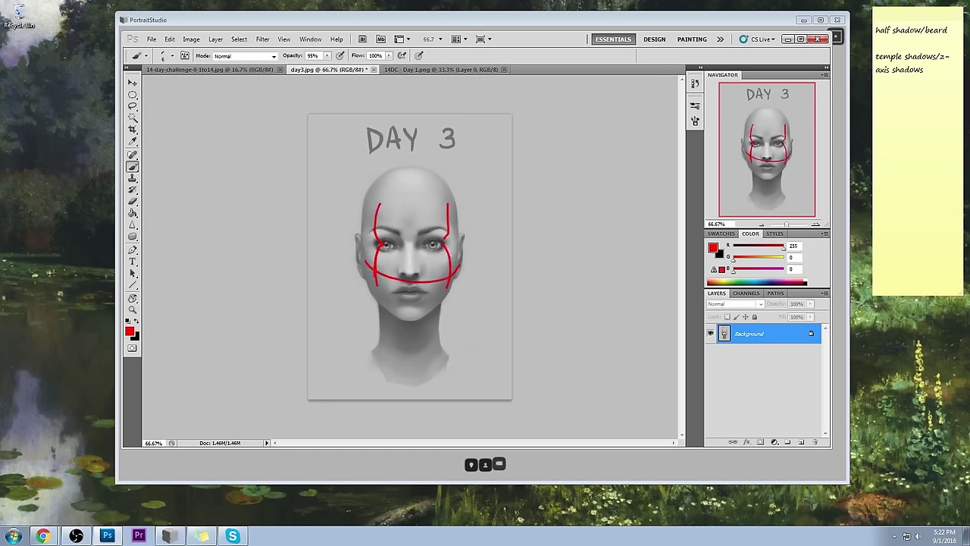
{"action": "key", "text": "ctrl+alt+z"}
{"action": "key", "text": "ctrl+alt+z"}
{"action": "key", "text": "ctrl+alt+z"}
{"action": "key", "text": "ctrl+alt+z"}
{"action": "key", "text": "ctrl+alt+z"}
{"action": "key", "text": "ctrl+alt+z"}
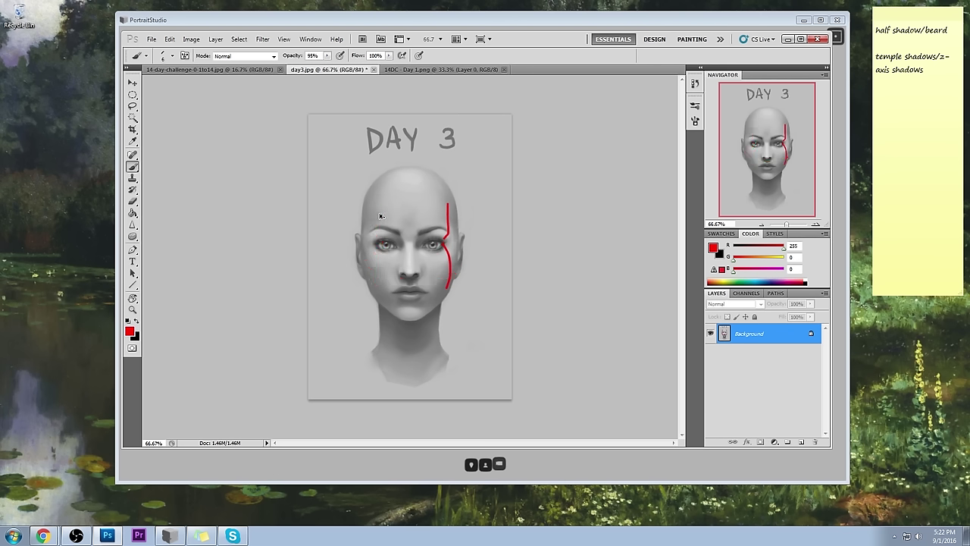
Step: Try marking both temples with red lines running down to the eyes, and undo them
{"action": "left_click_drag", "start_coordinate": [371, 215], "coordinate": [391, 244]}
{"action": "left_click_drag", "start_coordinate": [447, 210], "coordinate": [438, 243]}
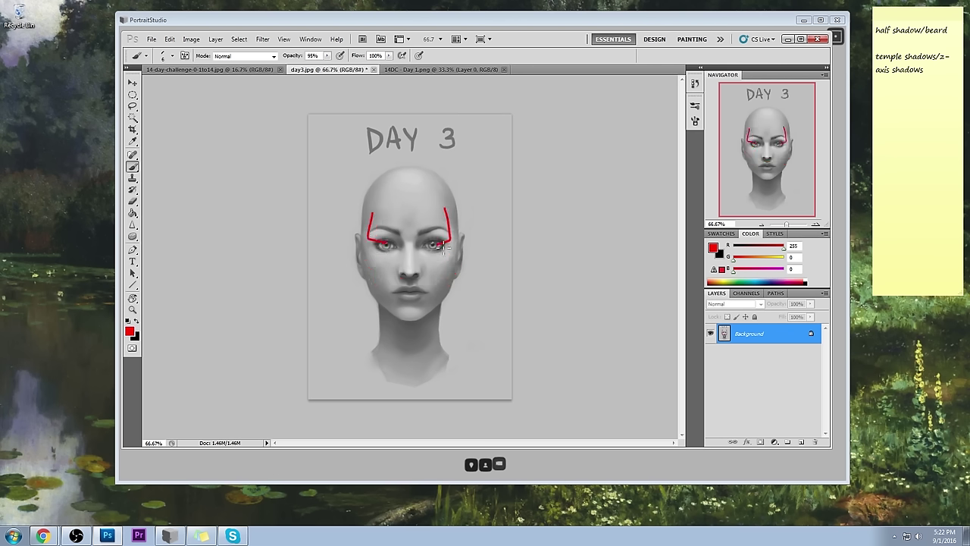
{"action": "key", "text": "ctrl+alt+z"}
{"action": "key", "text": "ctrl+alt+z"}
Step: Draw red lines down both temples to the eyes, a line across the forehead, and short lines receding along the head's sides
{"action": "left_click_drag", "start_coordinate": [445, 184], "coordinate": [445, 233]}
{"action": "mouse_move", "coordinate": [377, 183]}
{"action": "left_mouse_down"}
{"action": "mouse_move", "coordinate": [379, 228]}
{"action": "mouse_move", "coordinate": [435, 243]}
{"action": "left_mouse_up"}
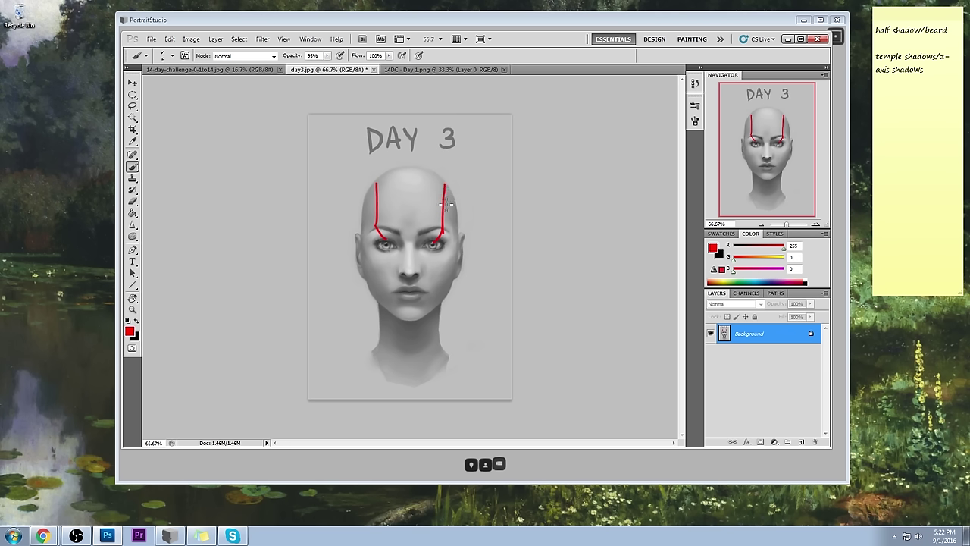
{"action": "mouse_move", "coordinate": [448, 203]}
{"action": "left_mouse_down"}
{"action": "mouse_move", "coordinate": [377, 203]}
{"action": "mouse_move", "coordinate": [465, 216]}
{"action": "left_mouse_up"}
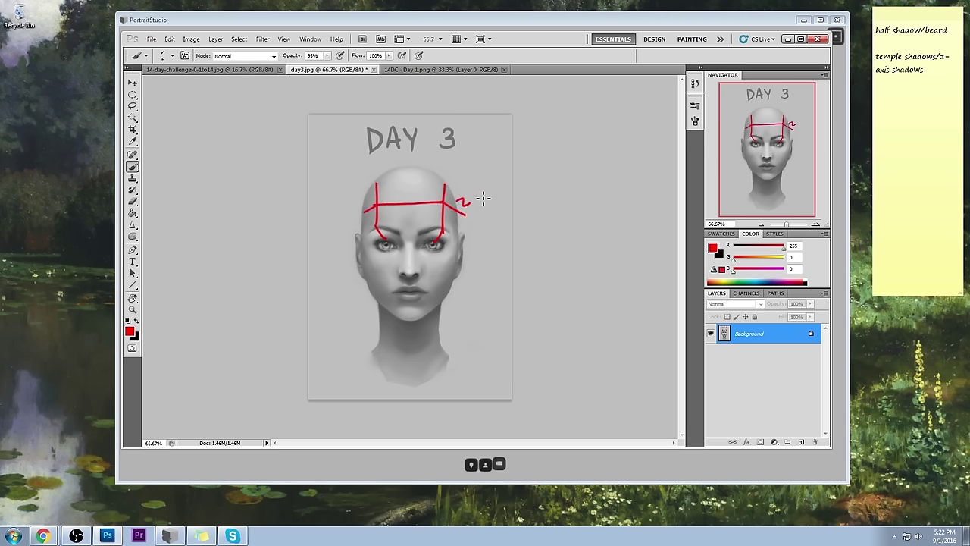
{"action": "key", "text": "ctrl+z"}
{"action": "left_click_drag", "start_coordinate": [445, 204], "coordinate": [459, 193]}
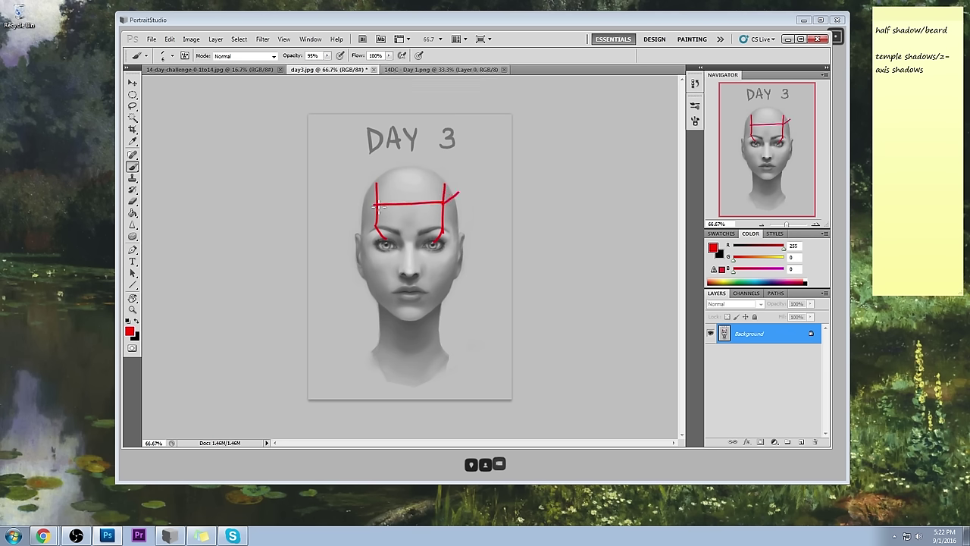
{"action": "left_click_drag", "start_coordinate": [376, 204], "coordinate": [360, 199]}
Step: Shade one side plane from temple to jaw and draw direction arrows at the forehead with a violet-blue brush (5a00ff)
{"action": "left_click", "coordinate": [712, 248]}
{"action": "left_click", "coordinate": [743, 159]}
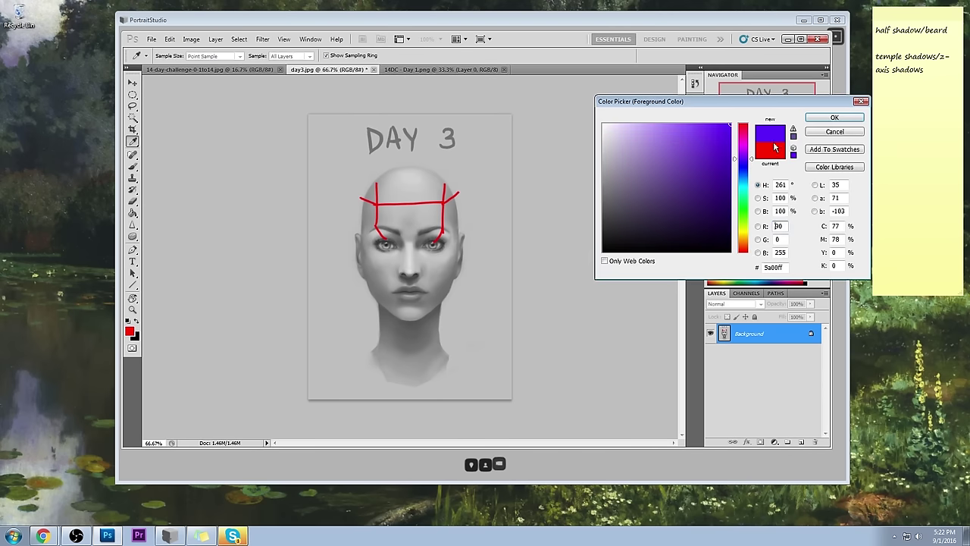
{"action": "left_click", "coordinate": [834, 117]}
{"action": "mouse_move", "coordinate": [447, 193]}
{"action": "left_mouse_down"}
{"action": "mouse_move", "coordinate": [455, 205]}
{"action": "mouse_move", "coordinate": [429, 220]}
{"action": "mouse_move", "coordinate": [395, 203]}
{"action": "mouse_move", "coordinate": [448, 225]}
{"action": "mouse_move", "coordinate": [460, 201]}
{"action": "mouse_move", "coordinate": [463, 227]}
{"action": "mouse_move", "coordinate": [466, 216]}
{"action": "mouse_move", "coordinate": [478, 220]}
{"action": "left_mouse_up"}
{"action": "key", "text": "ctrl+z"}
{"action": "mouse_move", "coordinate": [416, 183]}
{"action": "left_mouse_down"}
{"action": "mouse_move", "coordinate": [429, 204]}
{"action": "mouse_move", "coordinate": [493, 195]}
{"action": "left_mouse_up"}
{"action": "mouse_move", "coordinate": [492, 194]}
{"action": "left_mouse_down"}
{"action": "mouse_move", "coordinate": [479, 196]}
{"action": "mouse_move", "coordinate": [494, 199]}
{"action": "left_mouse_up"}
{"action": "mouse_move", "coordinate": [422, 190]}
{"action": "left_mouse_down"}
{"action": "mouse_move", "coordinate": [454, 198]}
{"action": "mouse_move", "coordinate": [448, 188]}
{"action": "mouse_move", "coordinate": [461, 221]}
{"action": "mouse_move", "coordinate": [446, 247]}
{"action": "mouse_move", "coordinate": [460, 266]}
{"action": "mouse_move", "coordinate": [446, 265]}
{"action": "mouse_move", "coordinate": [429, 305]}
{"action": "left_mouse_up"}
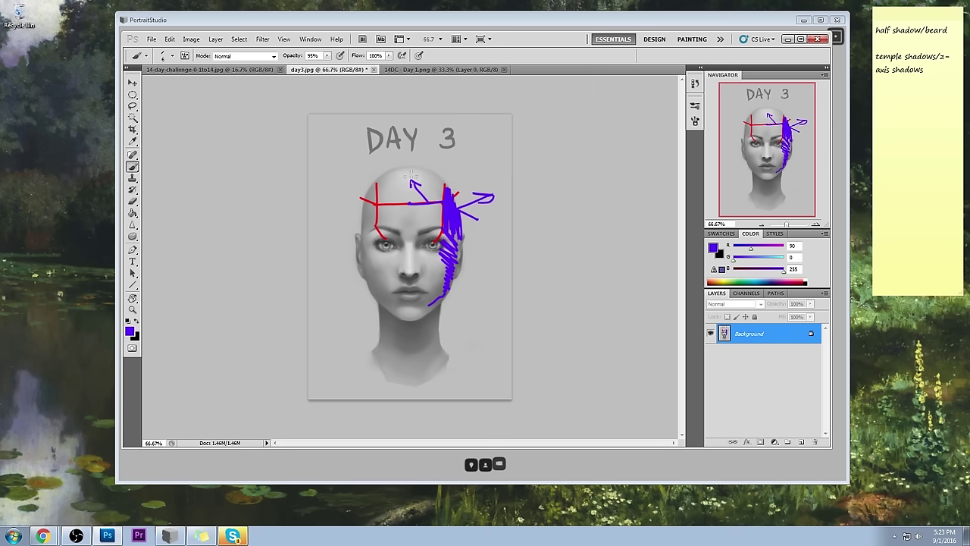
Step: Extend the sticky note's first entry with "sourced from the sphere" and its second entry with "-- sourced from the cube"
{"action": "left_click", "coordinate": [948, 30]}
{"action": "type", "text": "so"}
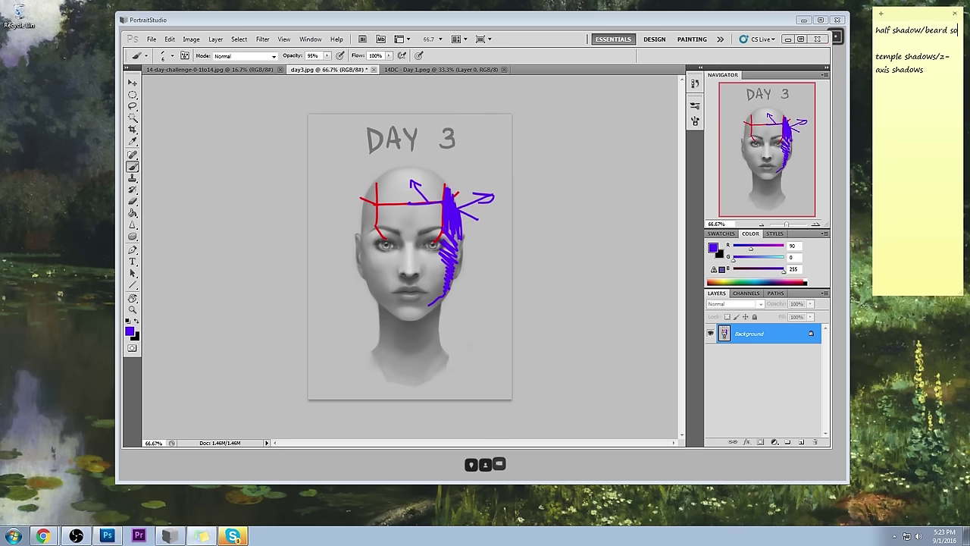
{"action": "type", "text": "urced from the sphere"}
{"action": "left_click", "coordinate": [929, 94]}
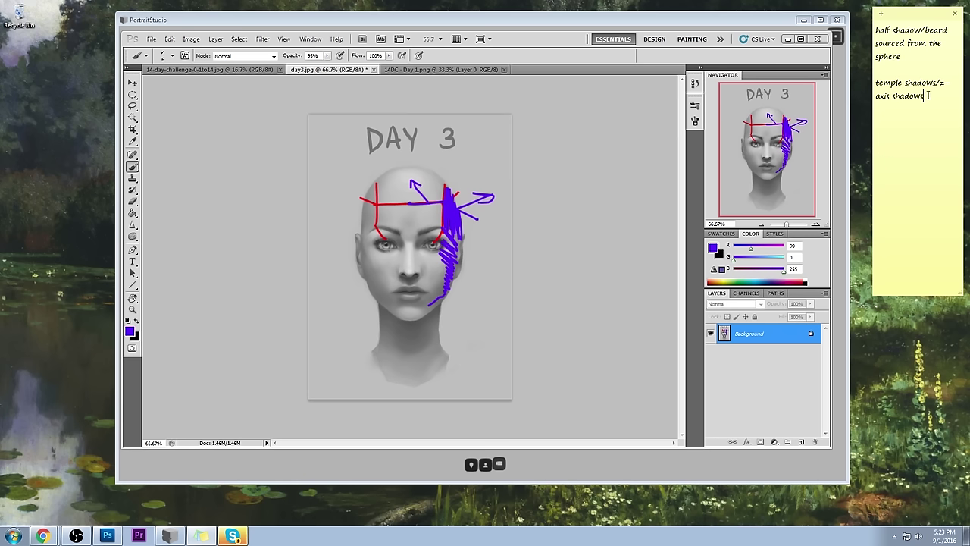
{"action": "type", "text": "-- sourced from the cube"}
Step: Shift the Photoshop window aside, switch to PortraitStudio and replace the cube with the female model
{"action": "left_click_drag", "start_coordinate": [568, 39], "coordinate": [554, 46]}
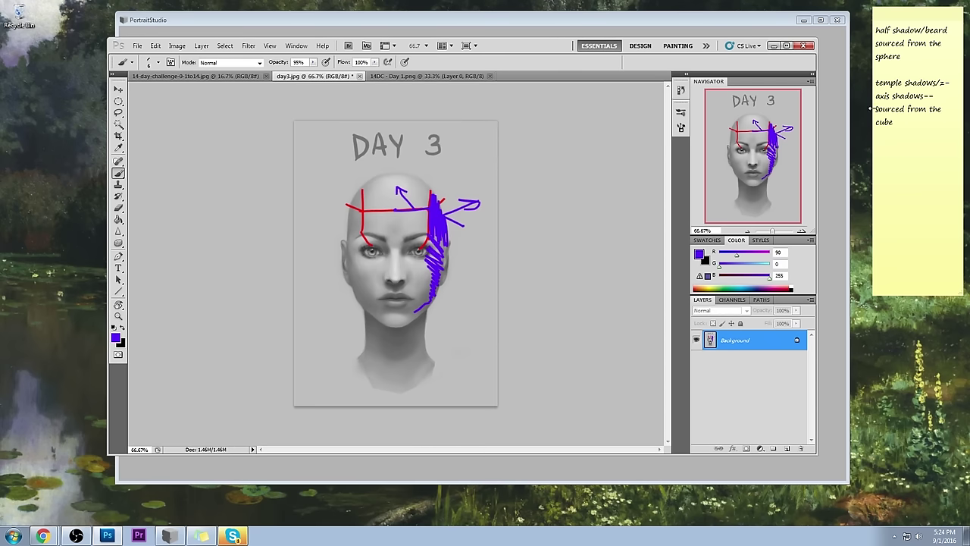
{"action": "left_click", "coordinate": [531, 18]}
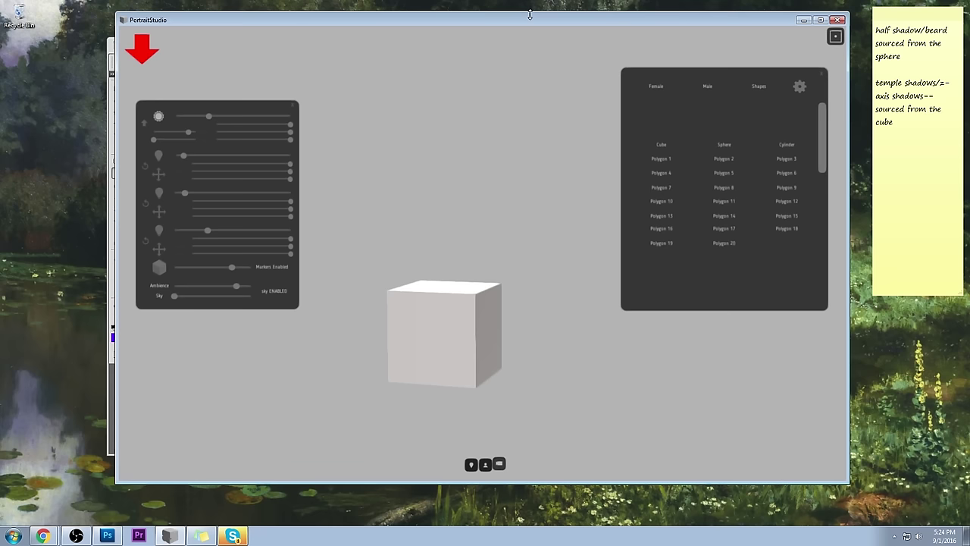
{"action": "left_click", "coordinate": [643, 89]}
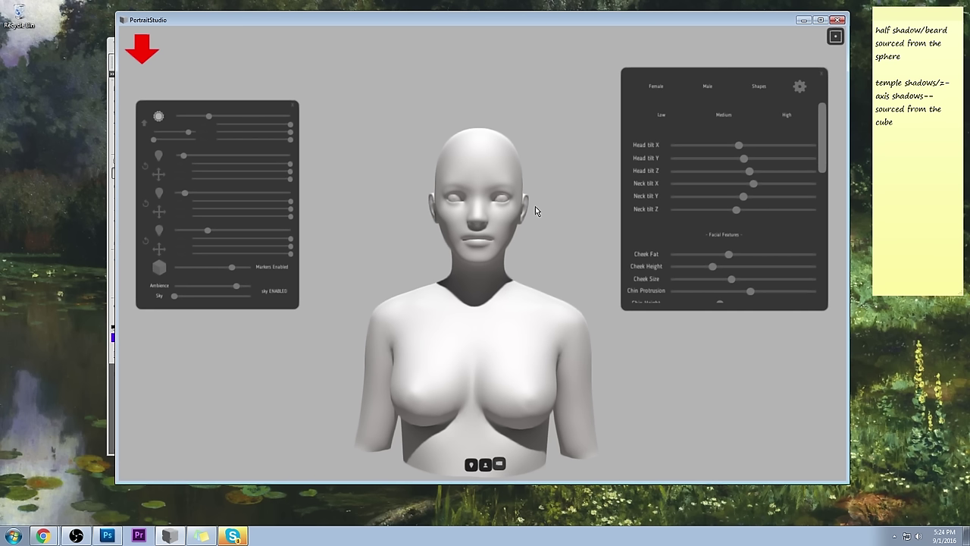
{"action": "left_click", "coordinate": [907, 145]}
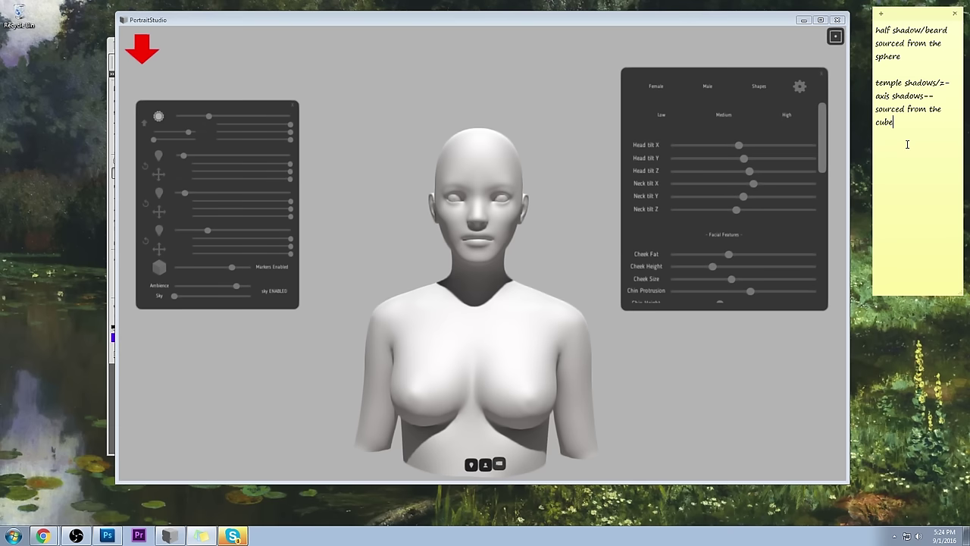
{"action": "key", "text": "Return"}
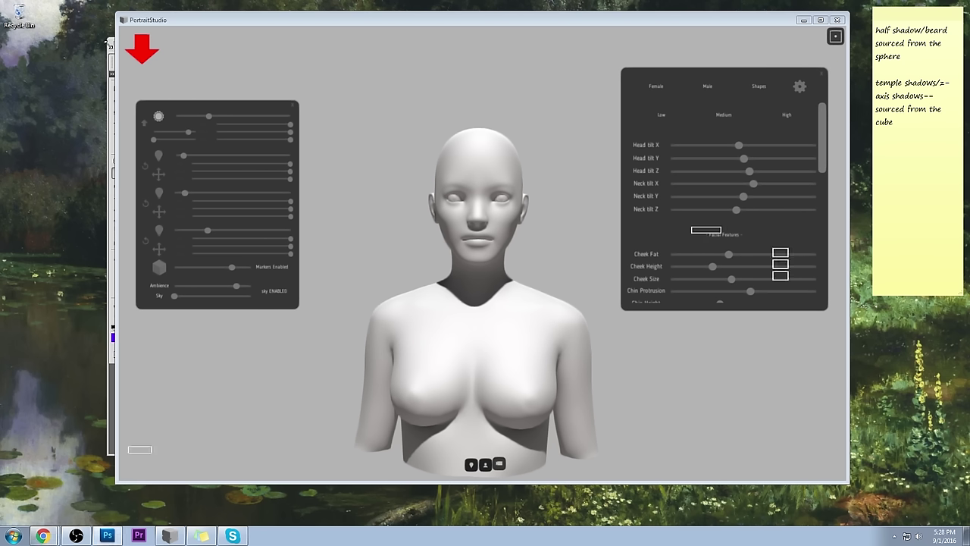
Step: Switch to Photoshop, restore day3.jpg to its opening snapshot and maximise the window with the History hidden
{"action": "left_click", "coordinate": [107, 43]}
{"action": "left_click", "coordinate": [680, 90]}
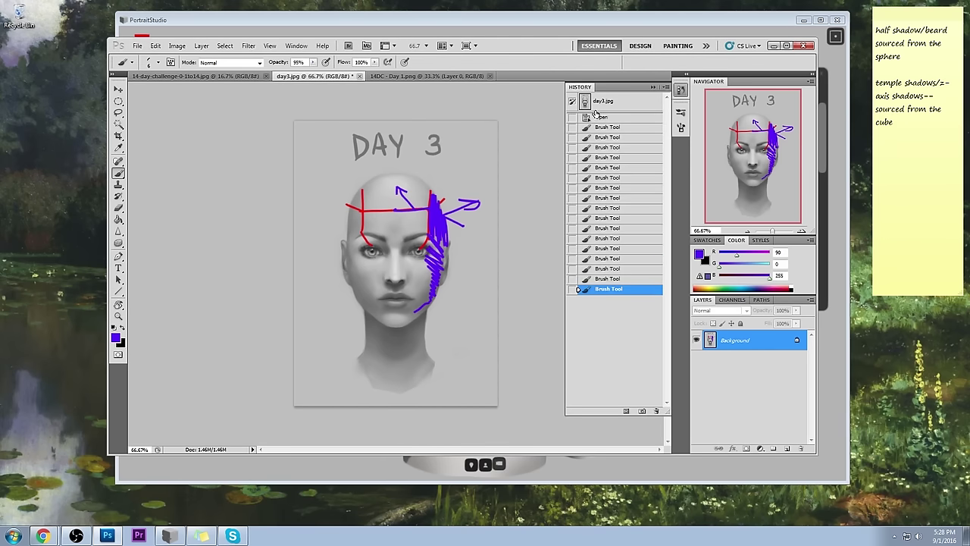
{"action": "left_click", "coordinate": [596, 116]}
{"action": "left_click", "coordinate": [606, 102]}
{"action": "left_click", "coordinate": [789, 46]}
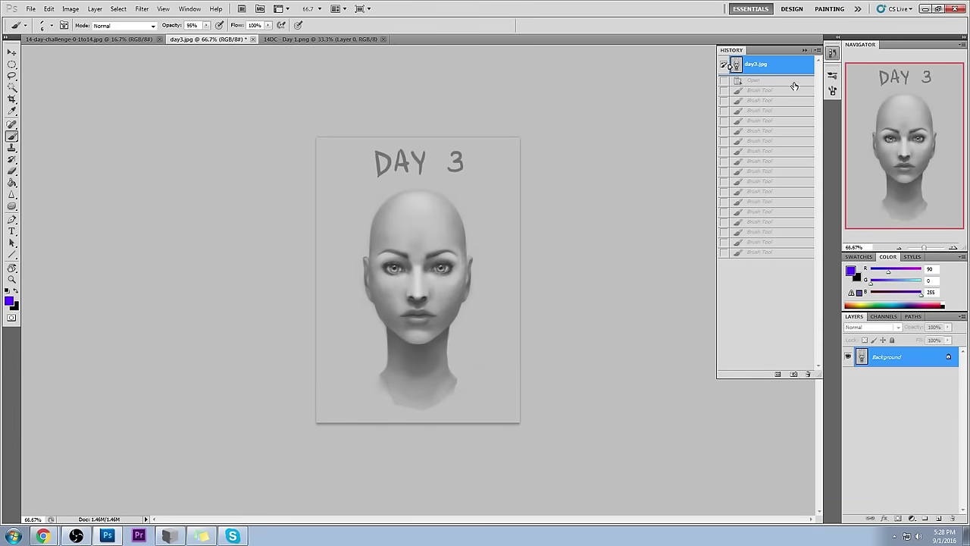
{"action": "left_click", "coordinate": [806, 50]}
Step: Pick a round brush preset and enlarge the brush to 150 px
{"action": "right_click", "coordinate": [408, 229]}
{"action": "left_click_drag", "start_coordinate": [568, 273], "coordinate": [568, 455]}
{"action": "double_click", "coordinate": [528, 429]}
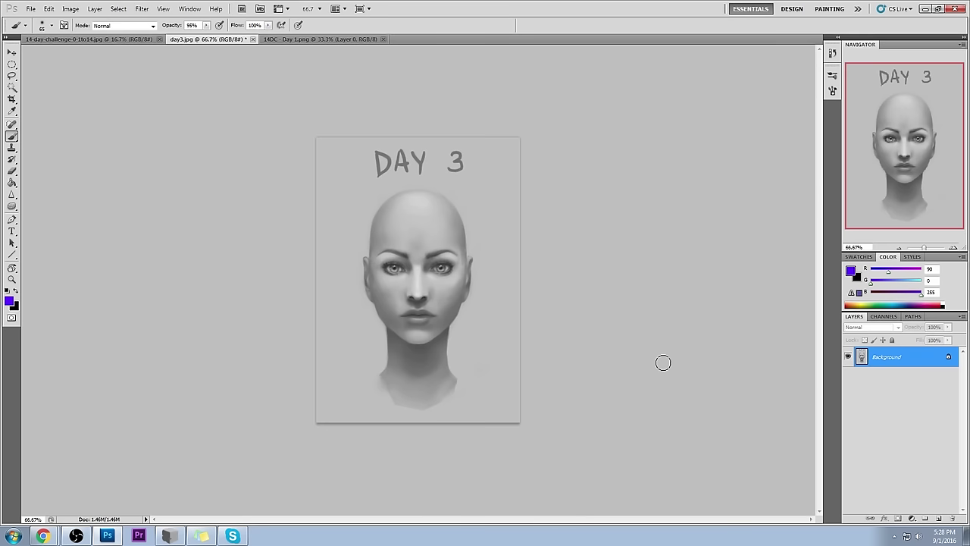
{"action": "key", "text": "bracketright"}
{"action": "key", "text": "bracketright"}
{"action": "key", "text": "bracketright"}
{"action": "key", "text": "bracketright"}
{"action": "key", "text": "bracketright"}
{"action": "key", "text": "bracketright"}
Step: Add a new layer above the portrait and set its blending mode to Darken
{"action": "left_click", "coordinate": [938, 518]}
{"action": "left_click", "coordinate": [872, 326]}
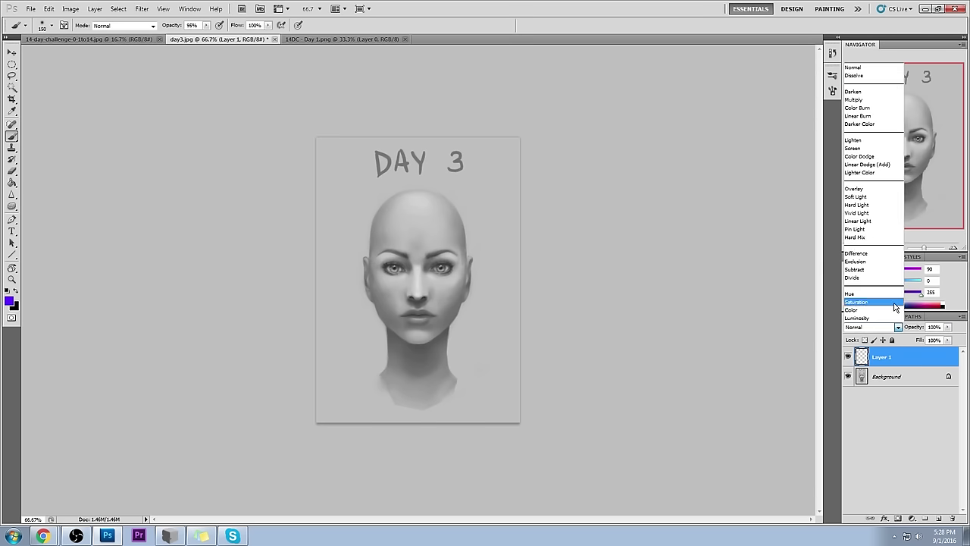
{"action": "left_click", "coordinate": [868, 92]}
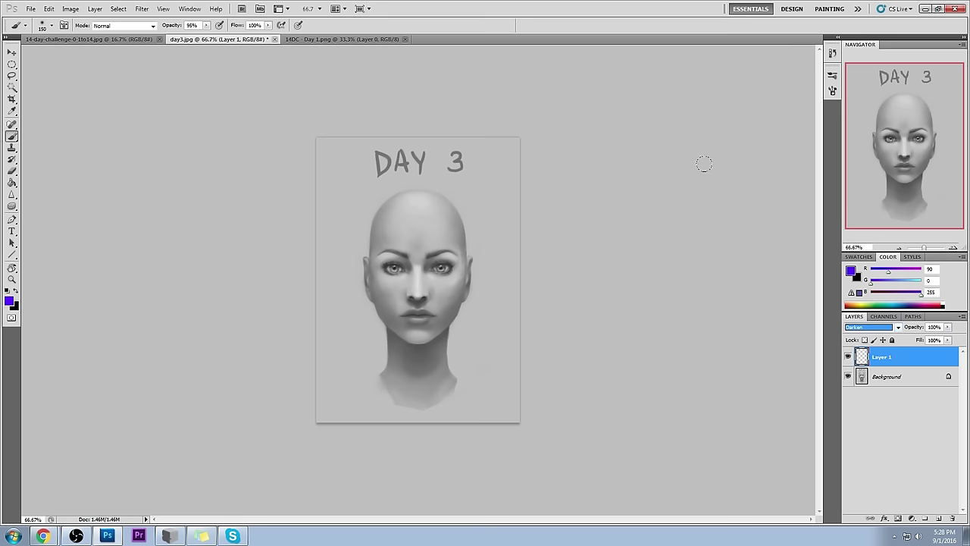
Step: Try to darken the head's temple using a grey (147) sampled from the portrait at 51% brush opacity
{"action": "left_click", "coordinate": [465, 235], "text": "alt"}
{"action": "left_click_drag", "start_coordinate": [206, 25], "coordinate": [185, 40]}
{"action": "left_click_drag", "start_coordinate": [450, 243], "coordinate": [445, 241]}
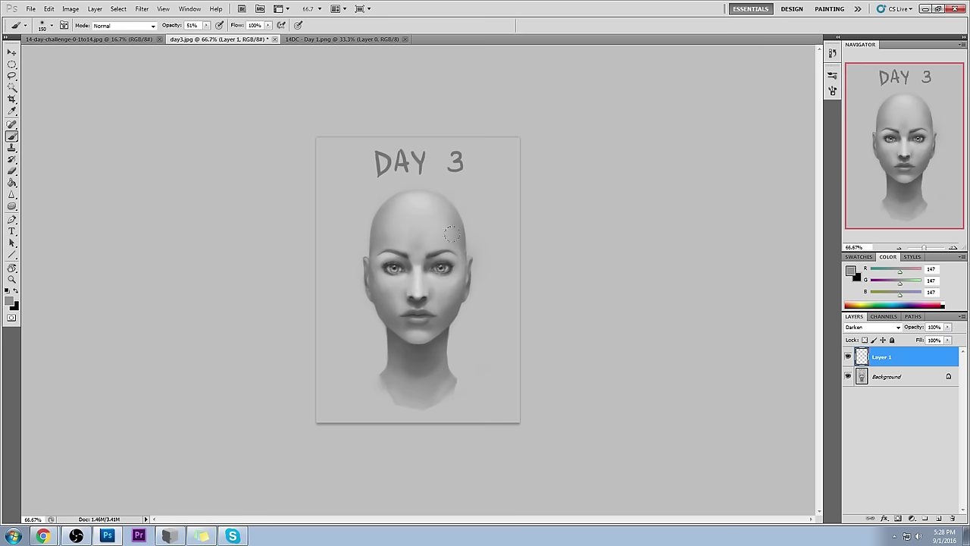
{"action": "left_click_drag", "start_coordinate": [478, 198], "coordinate": [493, 273]}
{"action": "key", "text": "ctrl+z"}
Step: Quit Photoshop, cancelling the save of day3 and discarding its changes
{"action": "left_click", "coordinate": [958, 8]}
{"action": "left_click", "coordinate": [446, 201]}
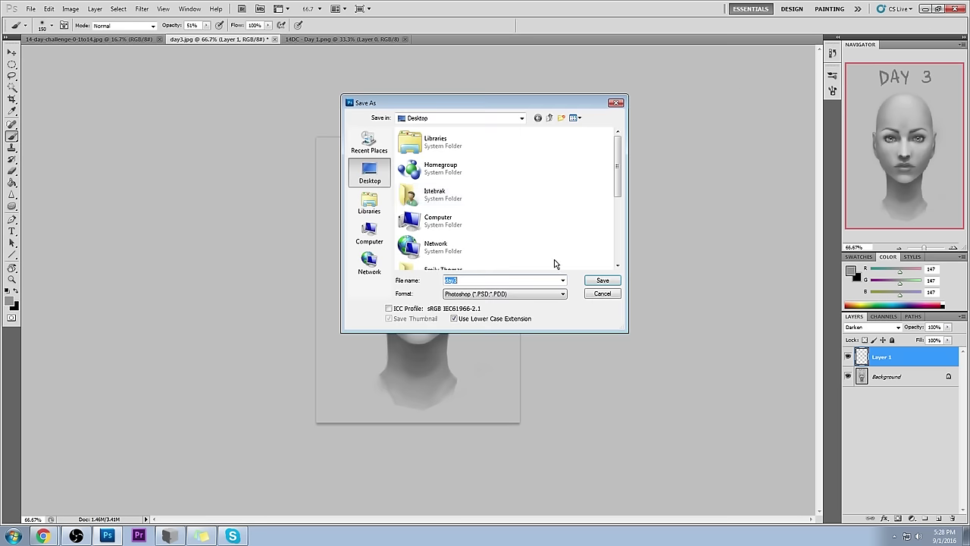
{"action": "left_click", "coordinate": [602, 294]}
{"action": "left_click", "coordinate": [958, 8]}
{"action": "left_click", "coordinate": [489, 203]}
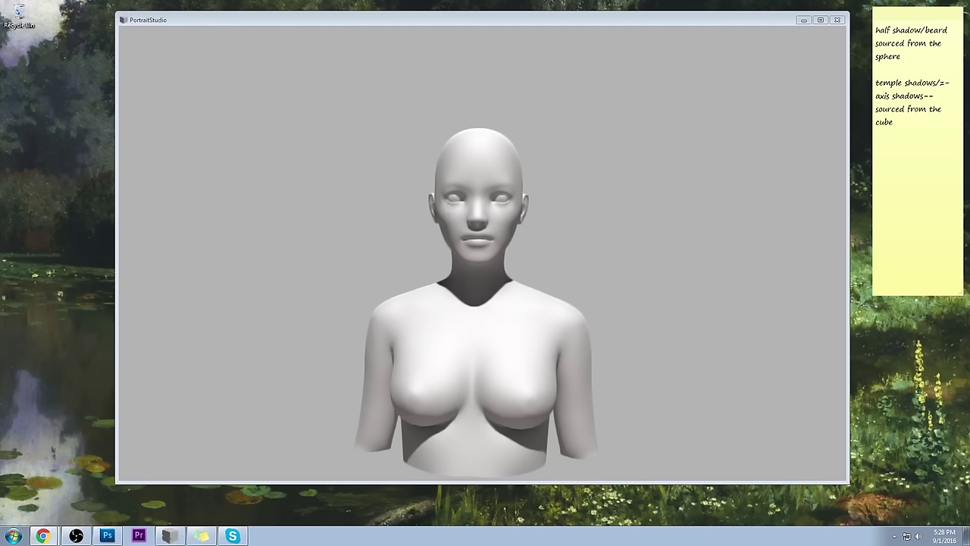
Step: Return to Photoshop and display the day3.jpg portrait
{"action": "left_click", "coordinate": [107, 536]}
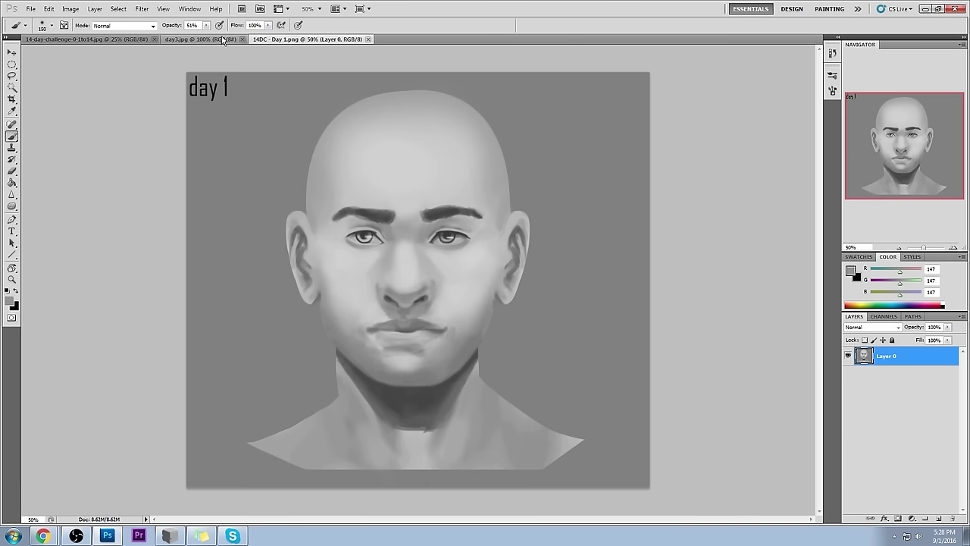
{"action": "left_click", "coordinate": [210, 40]}
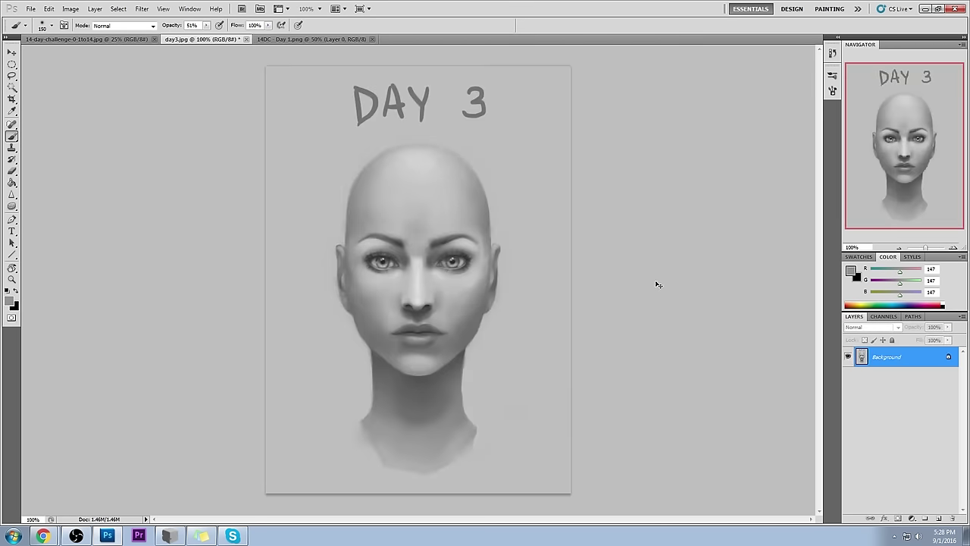
Step: Add a new layer above the day3.jpg portrait and set the layer's blending mode to Darken
{"action": "left_click", "coordinate": [938, 518]}
{"action": "left_click", "coordinate": [886, 328]}
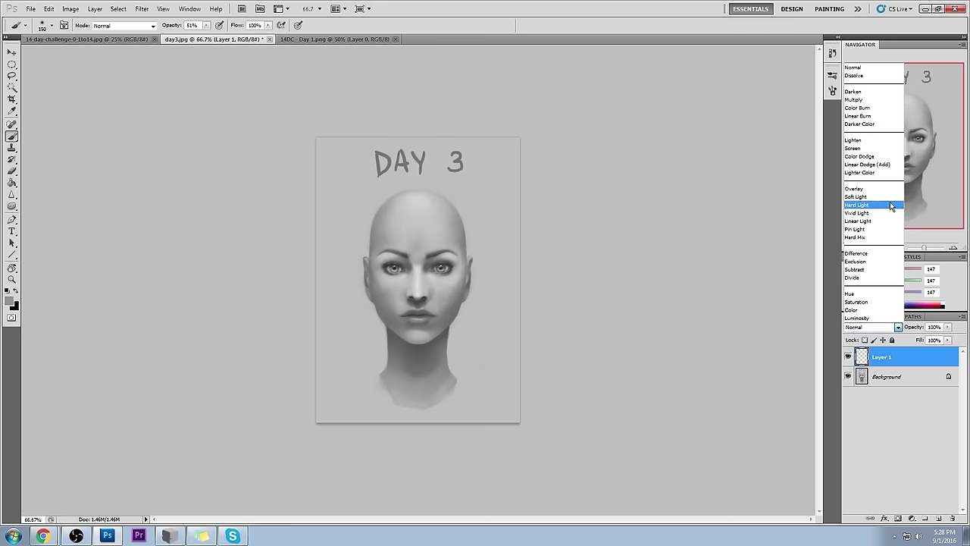
{"action": "left_click", "coordinate": [864, 91]}
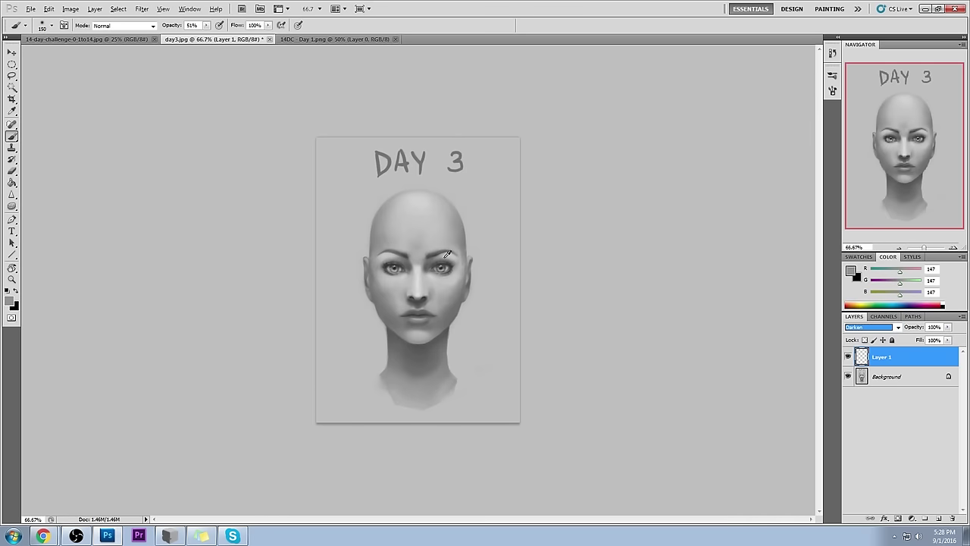
Step: Try shading over the brow with a sampled dark grey (89) at 34% brush opacity, and undo the stroke
{"action": "left_click", "coordinate": [206, 25]}
{"action": "left_click_drag", "start_coordinate": [201, 40], "coordinate": [176, 40]}
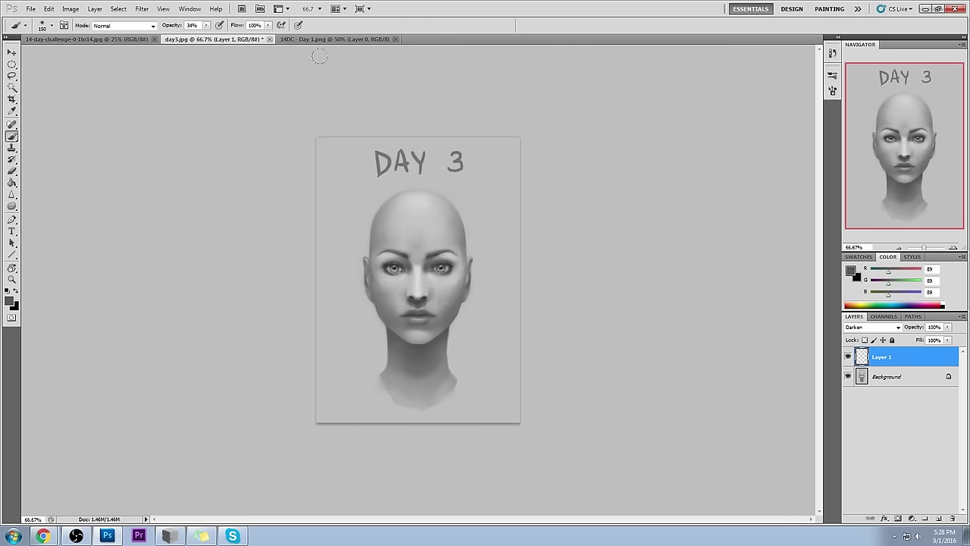
{"action": "left_click_drag", "start_coordinate": [438, 234], "coordinate": [456, 257]}
{"action": "key", "text": "ctrl+z"}
Step: Set the brush opacity to 12% and softly shade around the brow and eye with a sampled grey (141)
{"action": "left_click", "coordinate": [206, 25]}
{"action": "left_click_drag", "start_coordinate": [204, 39], "coordinate": [196, 40]}
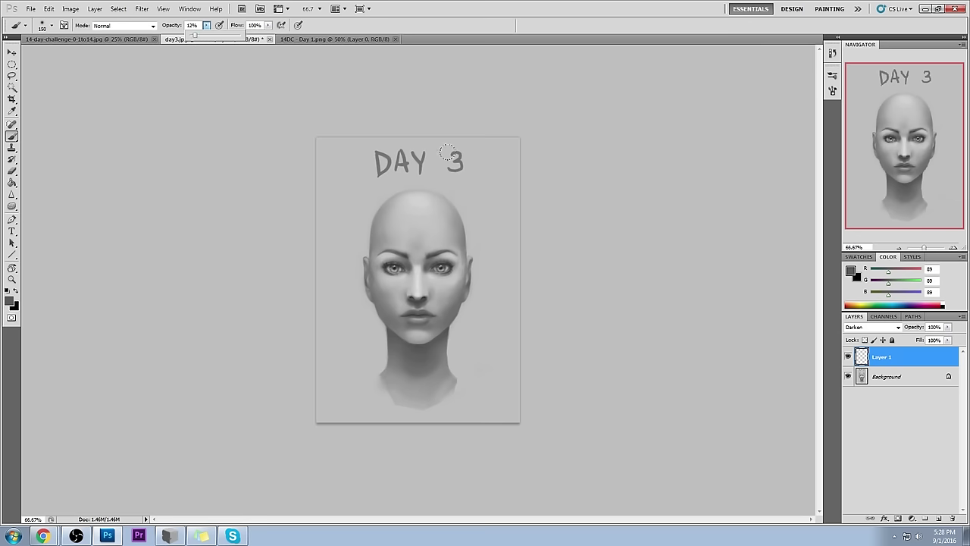
{"action": "left_click", "coordinate": [445, 241]}
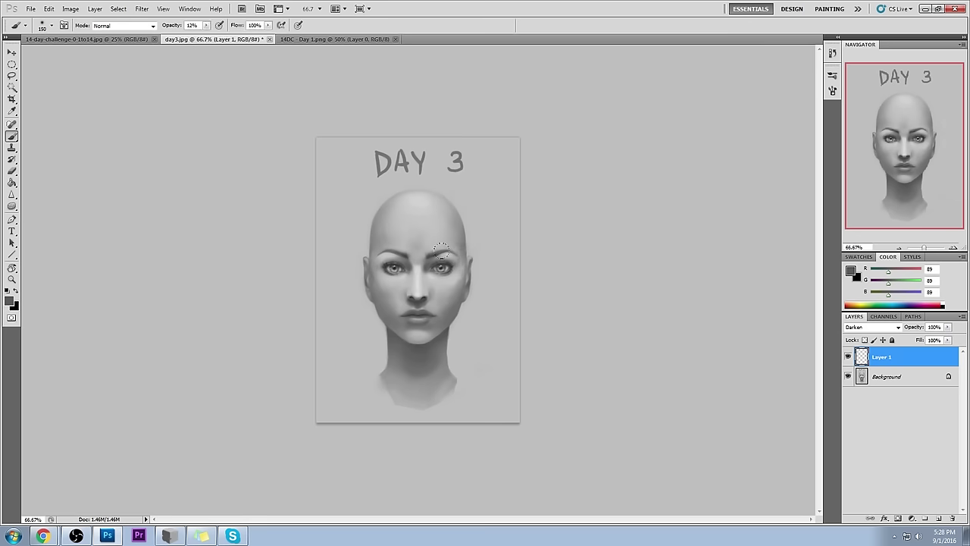
{"action": "left_click", "coordinate": [469, 254], "text": "alt"}
{"action": "left_click_drag", "start_coordinate": [450, 241], "coordinate": [437, 254]}
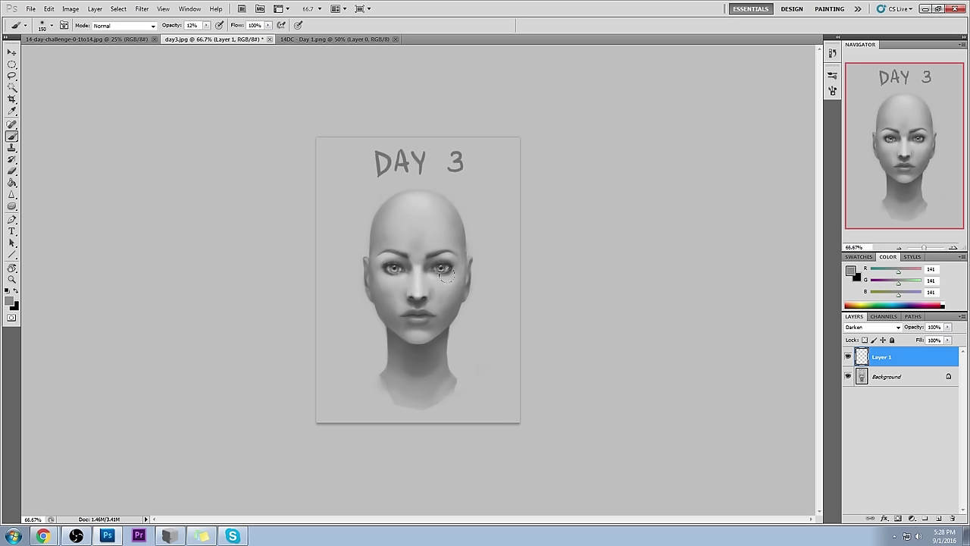
Step: Sample a grey (123) from the side of the face and reduce the brush size to 70 px
{"action": "left_click", "coordinate": [373, 270], "text": "alt"}
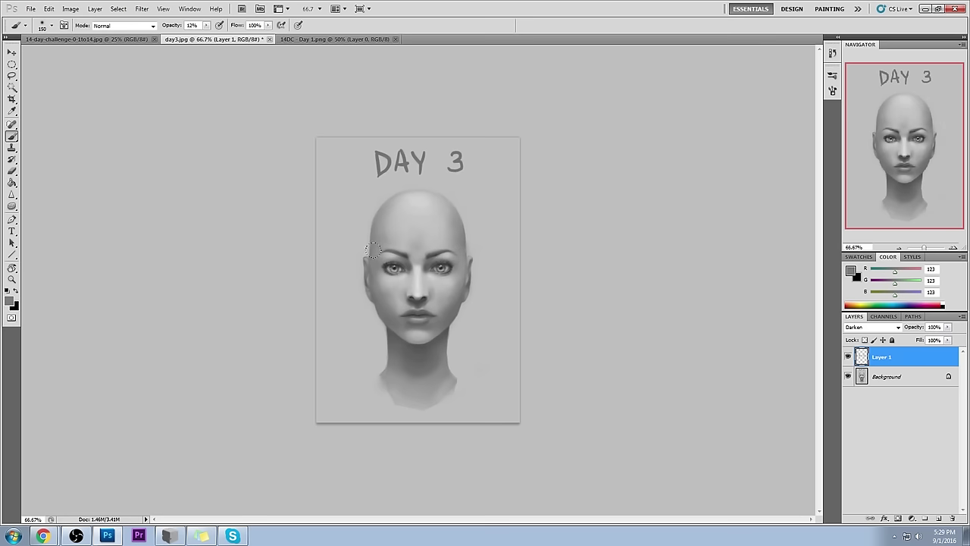
{"action": "key", "text": "ctrl+plus"}
{"action": "key", "text": "ctrl+plus"}
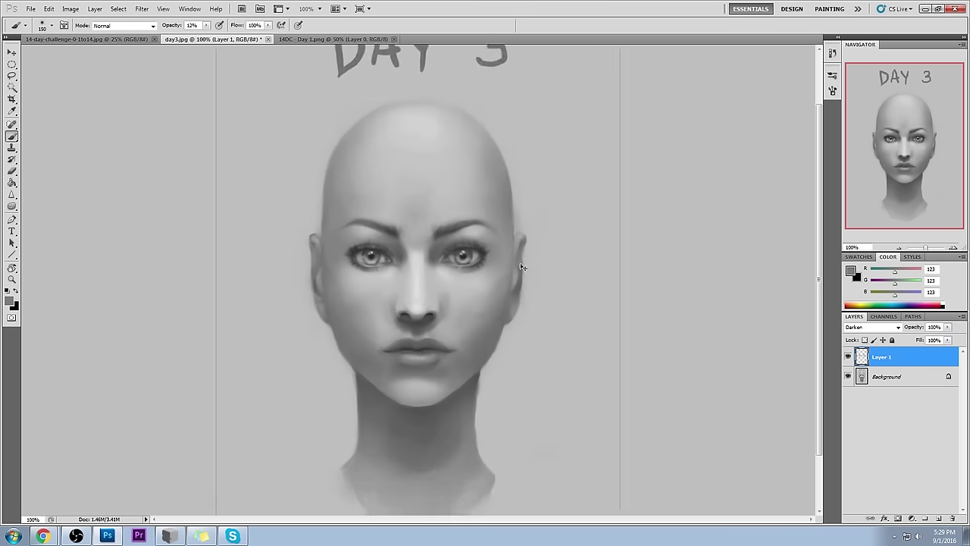
{"action": "key", "text": "bracketleft"}
{"action": "key", "text": "bracketleft"}
{"action": "key", "text": "bracketleft"}
Step: Toggle the shading layer's visibility repeatedly to compare the portrait with and without the added shadows
{"action": "left_click", "coordinate": [848, 357]}
{"action": "left_click", "coordinate": [848, 357]}
{"action": "left_click", "coordinate": [849, 358]}
{"action": "left_click", "coordinate": [849, 358]}
{"action": "left_click", "coordinate": [848, 359]}
{"action": "left_click", "coordinate": [848, 359]}
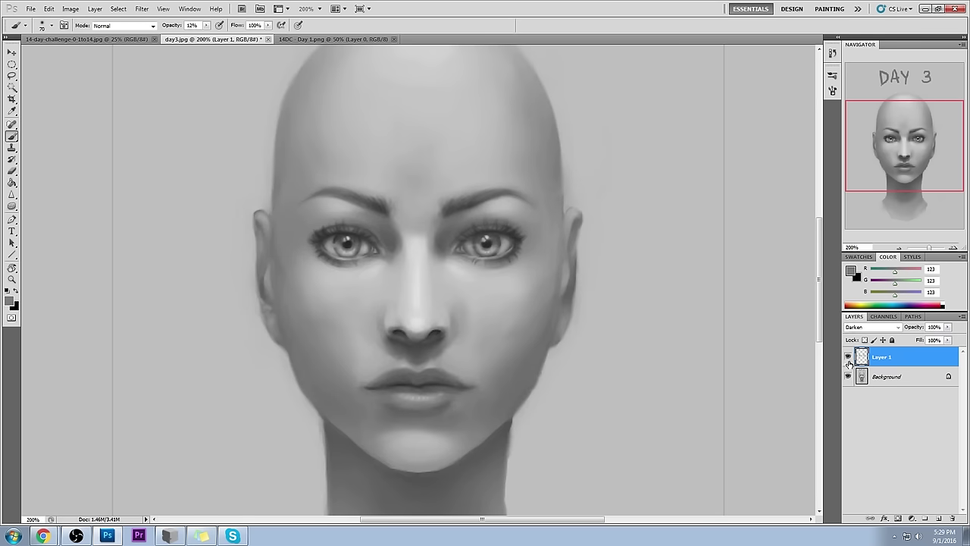
Step: Erase some of the shading beside the brow and set the eraser to 90 px at 80% opacity
{"action": "key", "text": "ctrl+0"}
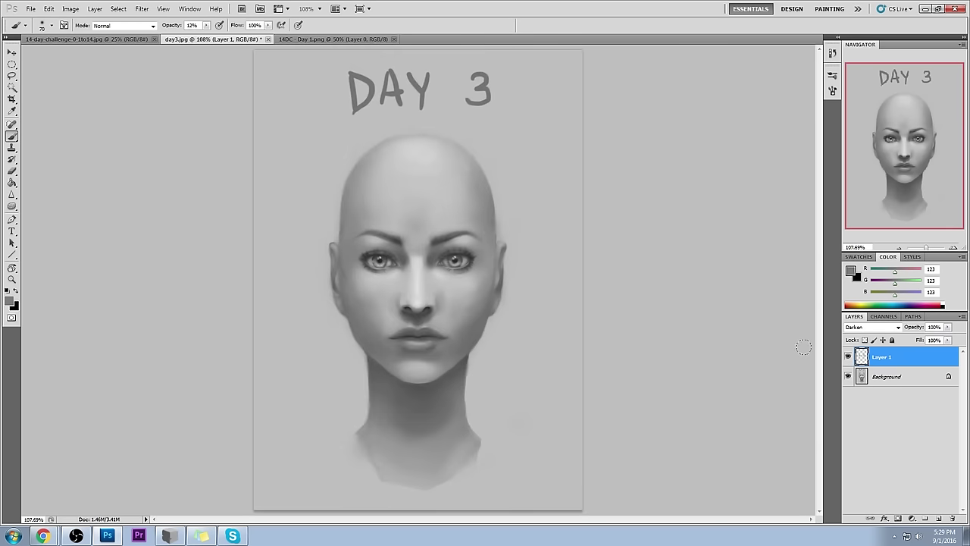
{"action": "key", "text": "ctrl+1"}
{"action": "key", "text": "e"}
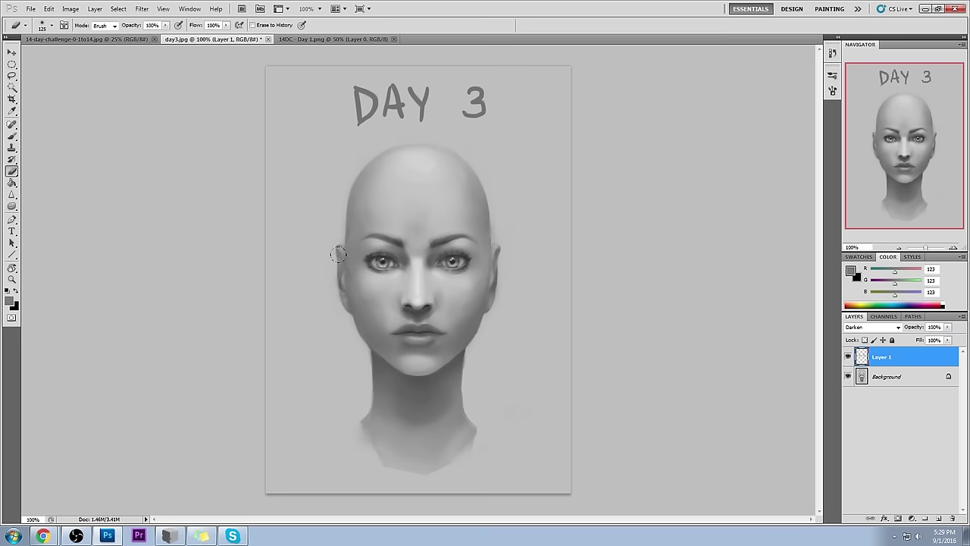
{"action": "left_click_drag", "start_coordinate": [357, 241], "coordinate": [370, 247]}
{"action": "key", "text": "ctrl+minus"}
{"action": "key", "text": "bracketleft"}
{"action": "key", "text": "bracketleft"}
{"action": "left_click", "coordinate": [166, 25]}
{"action": "left_click_drag", "start_coordinate": [167, 35], "coordinate": [157, 35]}
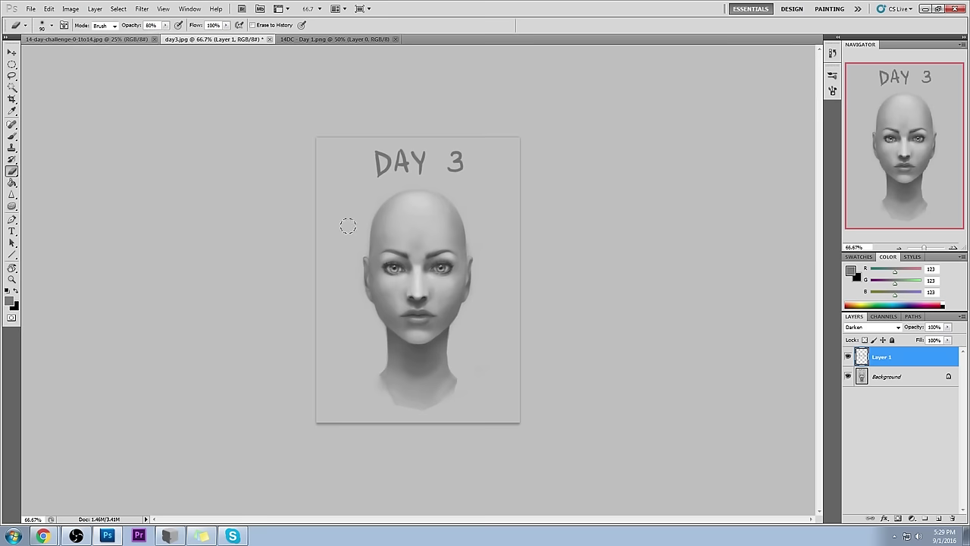
Step: Shade around both eyes with a sampled grey (122) at 12% opacity, and enlarge the brush to 100 px
{"action": "key", "text": "b"}
{"action": "left_click", "coordinate": [379, 258], "text": "alt"}
{"action": "left_click", "coordinate": [385, 262], "text": "alt"}
{"action": "left_click_drag", "start_coordinate": [460, 255], "coordinate": [443, 266]}
{"action": "left_click_drag", "start_coordinate": [386, 254], "coordinate": [399, 261]}
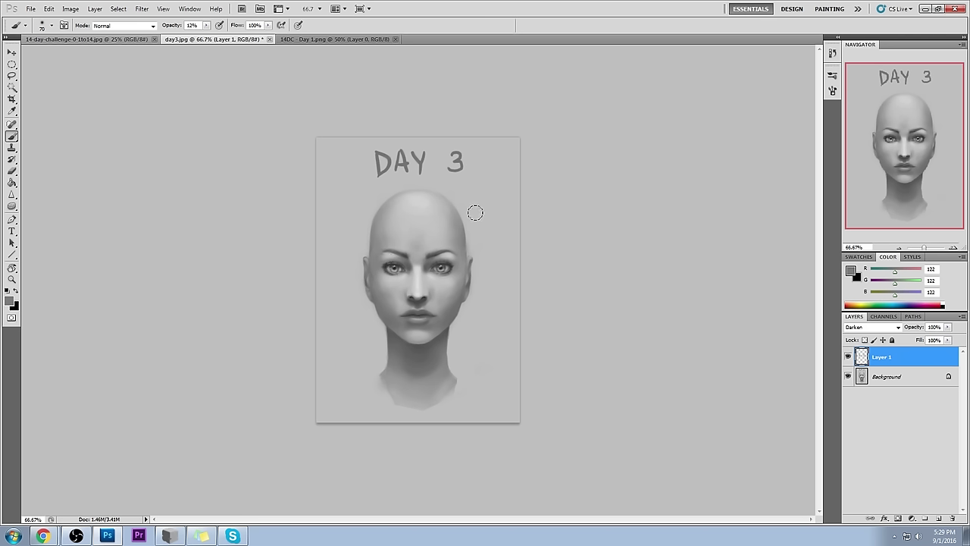
{"action": "key", "text": "bracketright"}
{"action": "key", "text": "bracketright"}
{"action": "key", "text": "bracketright"}
Step: Switch to PortraitStudio, turn the female bust to profile and back to examine its eye-socket shadows, and return to Photoshop
{"action": "left_click", "coordinate": [167, 535]}
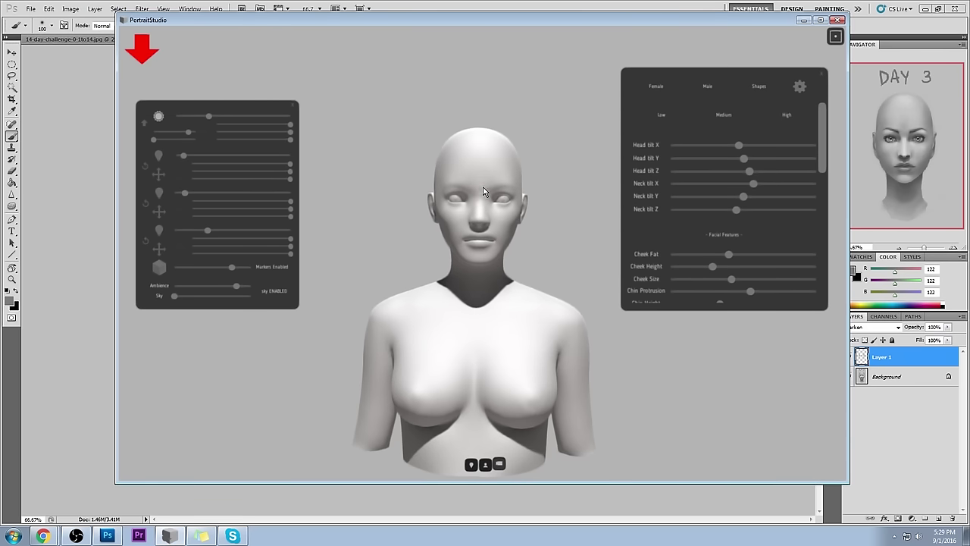
{"action": "left_click_drag", "start_coordinate": [551, 251], "coordinate": [447, 251]}
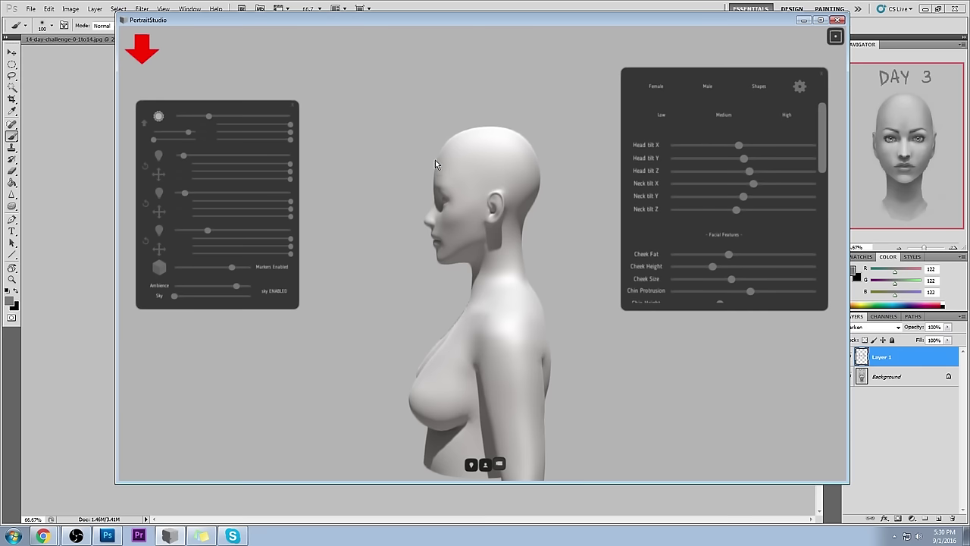
{"action": "left_click", "coordinate": [449, 230]}
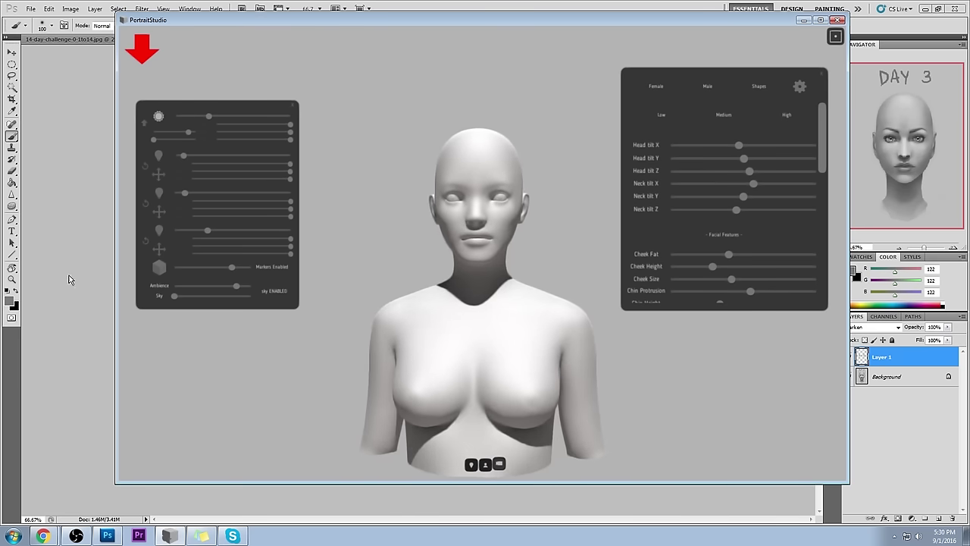
{"action": "left_click", "coordinate": [59, 289]}
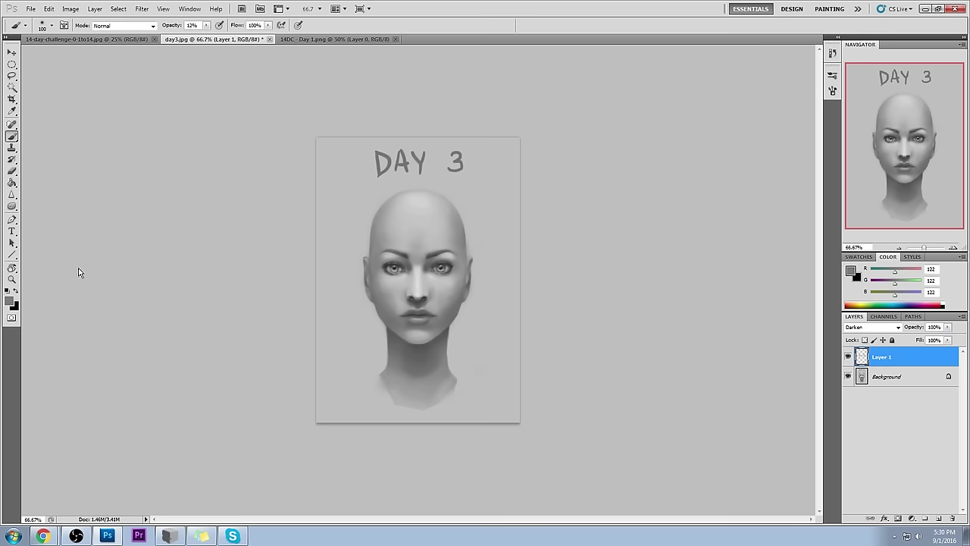
Step: Merge the shading layer into the Background layer of the portrait
{"action": "left_click", "coordinate": [415, 256], "text": "alt"}
{"action": "key", "text": "z"}
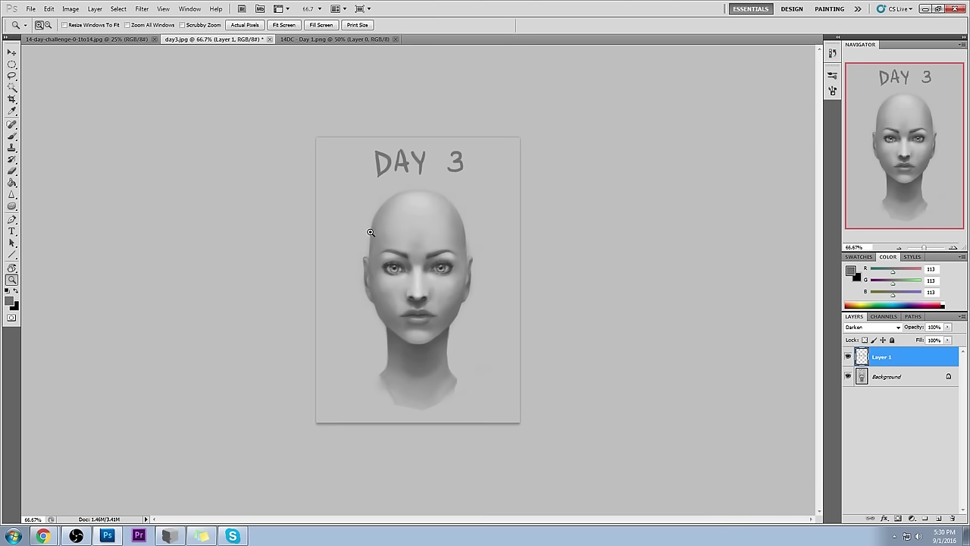
{"action": "key", "text": "ctrl+plus"}
{"action": "key", "text": "ctrl+plus"}
{"action": "key", "text": "ctrl+plus"}
{"action": "key", "text": "b"}
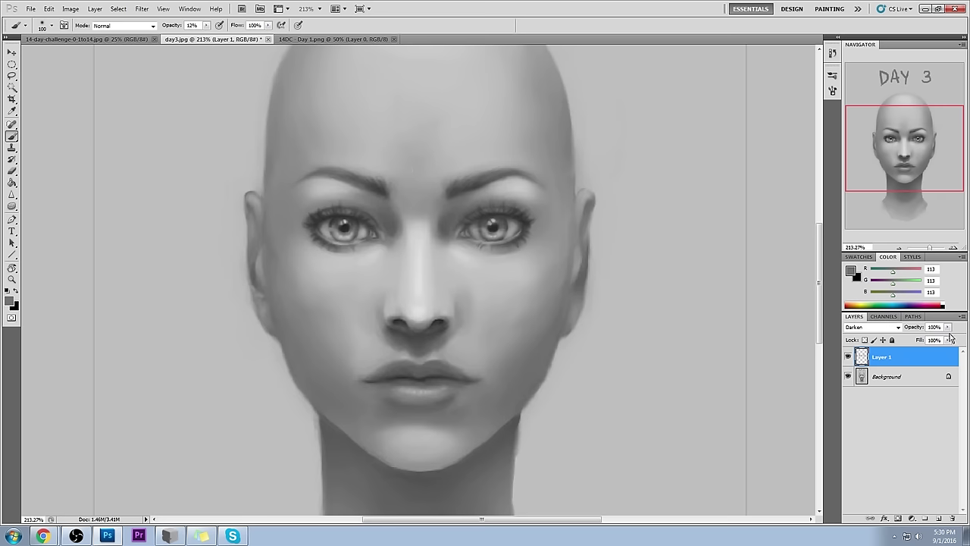
{"action": "right_click", "coordinate": [909, 361]}
{"action": "left_click", "coordinate": [872, 330]}
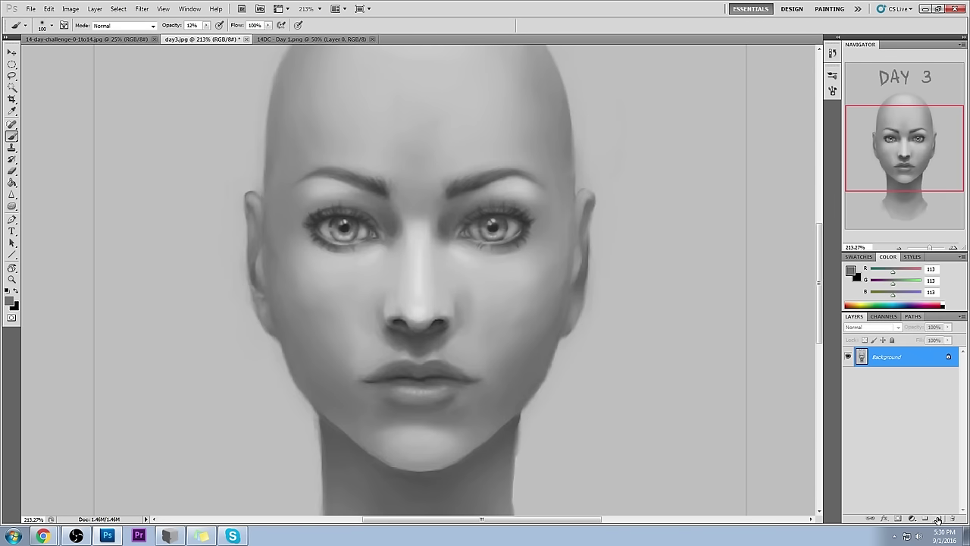
Step: Add a new layer above the portrait and set the brush colour to pure red (255, 0, 0)
{"action": "left_click", "coordinate": [939, 519]}
{"action": "left_click", "coordinate": [851, 271]}
{"action": "left_click", "coordinate": [730, 134]}
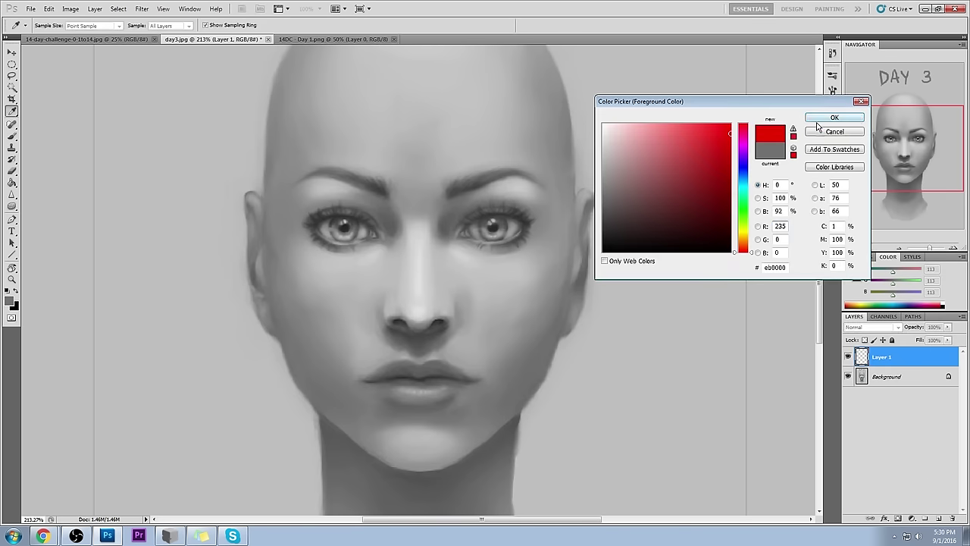
{"action": "left_click_drag", "start_coordinate": [715, 136], "coordinate": [821, 119]}
{"action": "left_click", "coordinate": [834, 117]}
{"action": "key", "text": "b"}
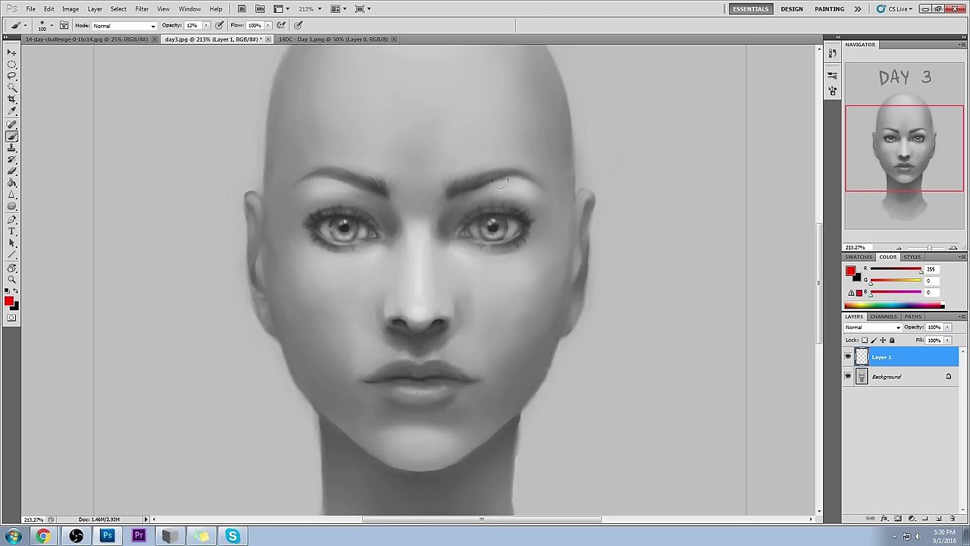
Step: Hatch both sides of the nose bridge with a 6 px red brush at 100% opacity
{"action": "left_click", "coordinate": [443, 220]}
{"action": "left_click_drag", "start_coordinate": [207, 25], "coordinate": [320, 28]}
{"action": "left_click_drag", "start_coordinate": [446, 209], "coordinate": [451, 247]}
{"action": "left_click_drag", "start_coordinate": [435, 232], "coordinate": [449, 259]}
{"action": "left_click_drag", "start_coordinate": [433, 267], "coordinate": [458, 303]}
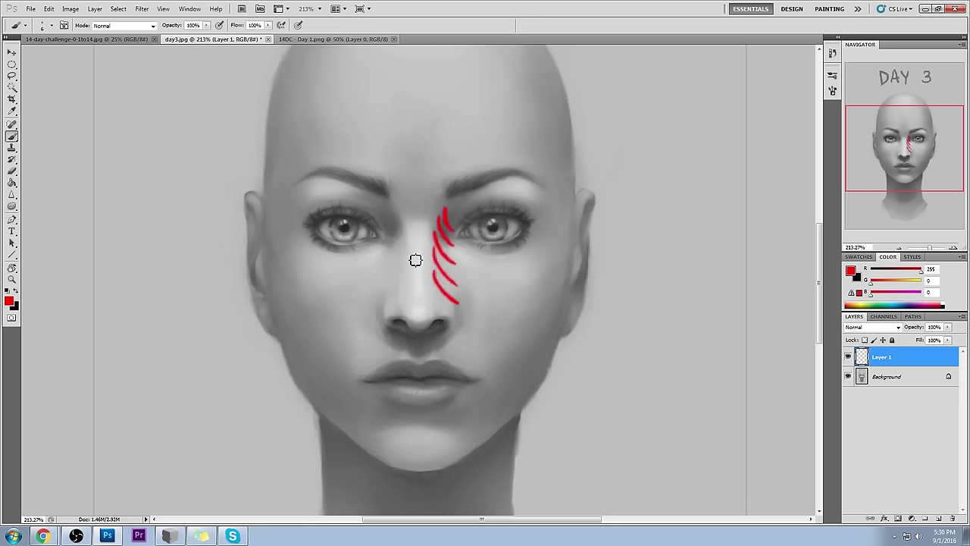
{"action": "mouse_move", "coordinate": [395, 206]}
{"action": "left_mouse_down"}
{"action": "mouse_move", "coordinate": [385, 227]}
{"action": "mouse_move", "coordinate": [391, 284]}
{"action": "left_mouse_up"}
{"action": "mouse_move", "coordinate": [413, 271]}
{"action": "left_mouse_down"}
{"action": "mouse_move", "coordinate": [393, 299]}
{"action": "mouse_move", "coordinate": [398, 307]}
{"action": "mouse_move", "coordinate": [436, 312]}
{"action": "mouse_move", "coordinate": [445, 293]}
{"action": "left_mouse_up"}
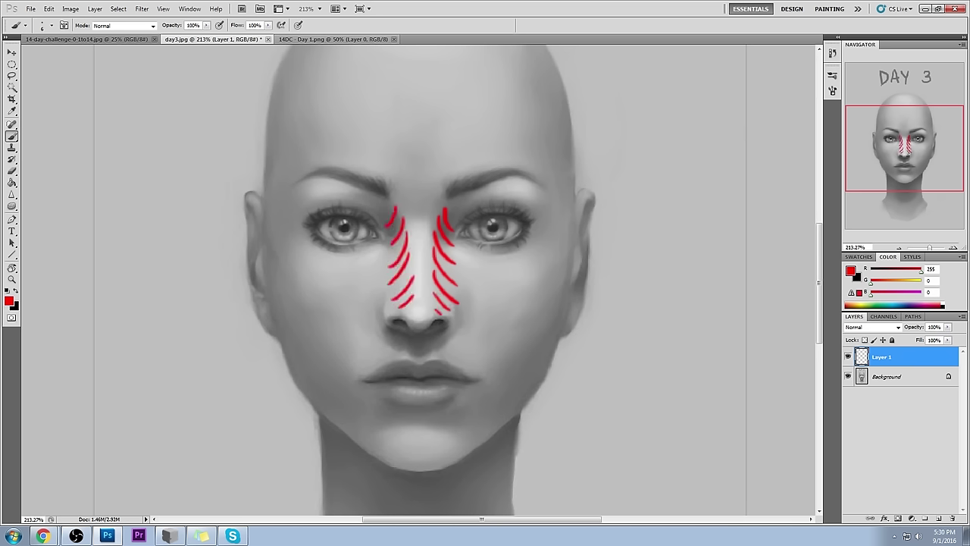
Step: Outline the shadow areas between brows and inner eyes in red, and mark both inner eye corners
{"action": "mouse_move", "coordinate": [444, 202]}
{"action": "left_mouse_down"}
{"action": "mouse_move", "coordinate": [460, 236]}
{"action": "mouse_move", "coordinate": [483, 243]}
{"action": "mouse_move", "coordinate": [494, 201]}
{"action": "mouse_move", "coordinate": [478, 188]}
{"action": "mouse_move", "coordinate": [374, 240]}
{"action": "mouse_move", "coordinate": [357, 207]}
{"action": "mouse_move", "coordinate": [387, 194]}
{"action": "left_mouse_up"}
{"action": "left_click_drag", "start_coordinate": [388, 239], "coordinate": [385, 237]}
{"action": "left_click_drag", "start_coordinate": [460, 235], "coordinate": [458, 235]}
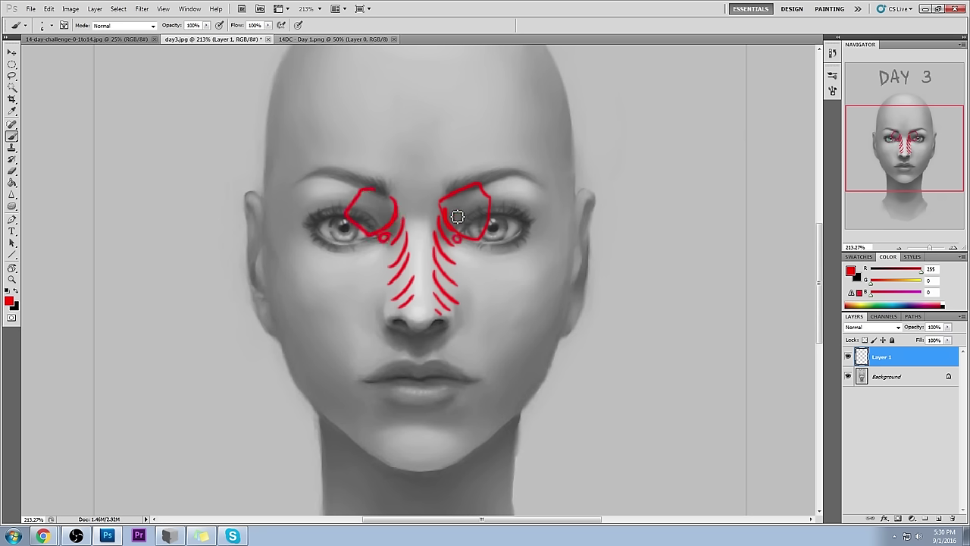
{"action": "left_click_drag", "start_coordinate": [447, 213], "coordinate": [454, 242]}
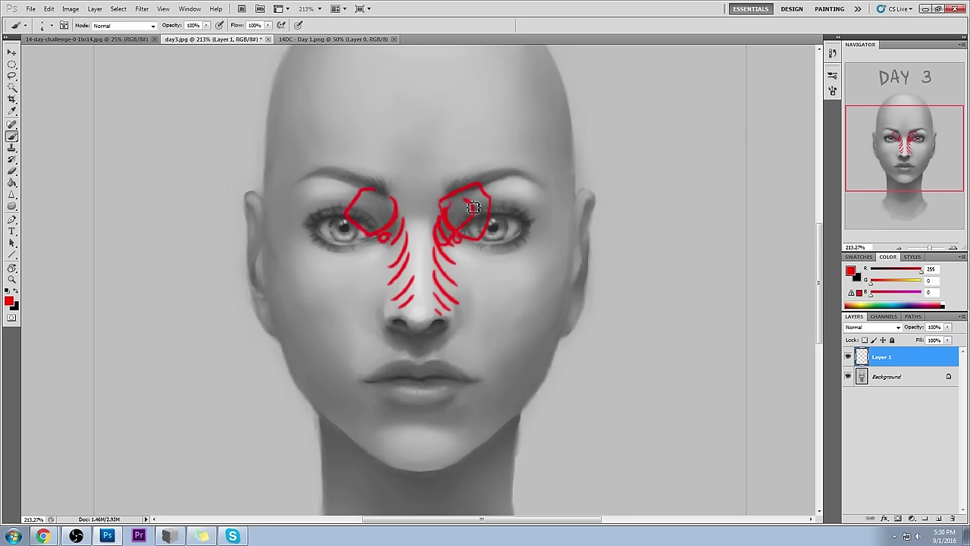
Step: Switch to PortraitStudio to examine the eye-socket shadows on the female bust from the front, and return to Photoshop
{"action": "left_click", "coordinate": [168, 536]}
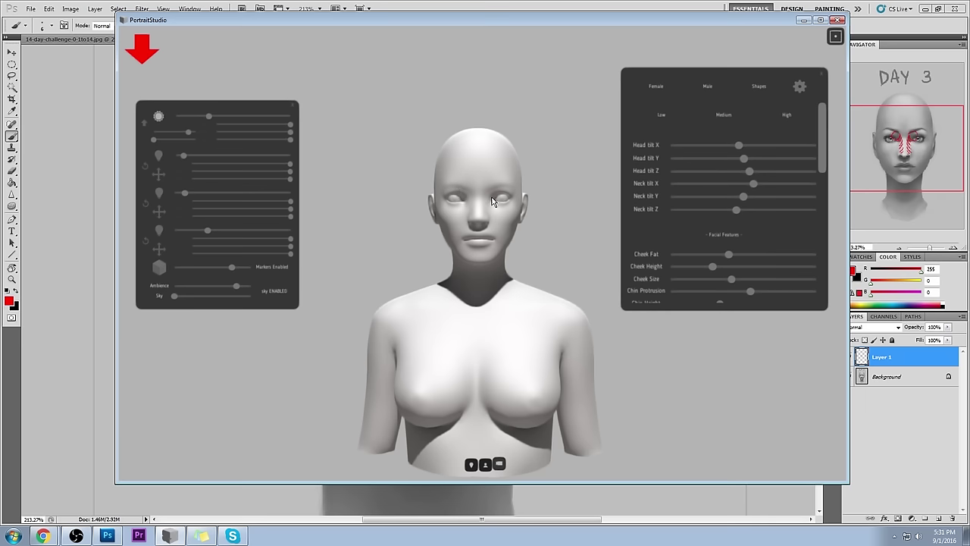
{"action": "left_click", "coordinate": [593, 11]}
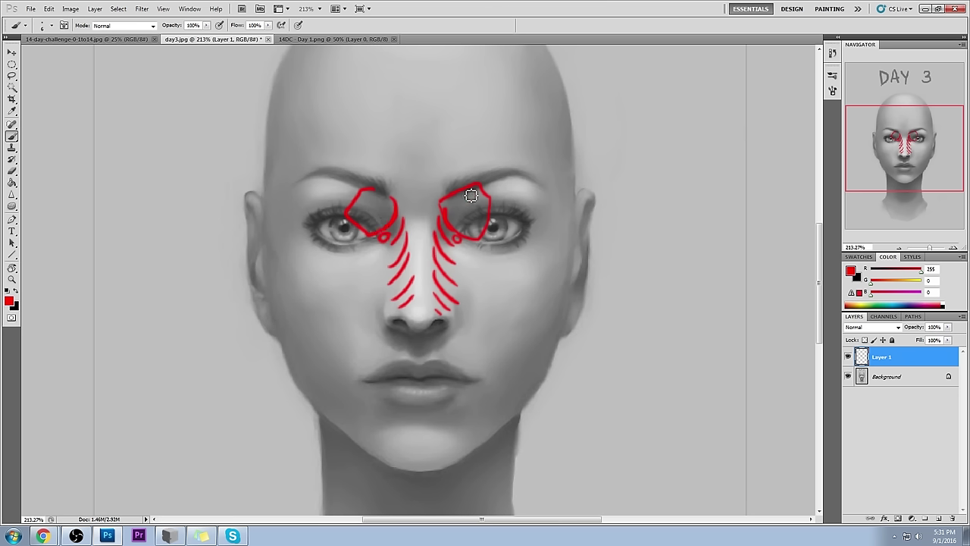
Step: Try red strokes around one eye's upper lid, undoing each, and mark the planes between the nose bridge and inner eyes
{"action": "mouse_move", "coordinate": [453, 199]}
{"action": "left_mouse_down"}
{"action": "mouse_move", "coordinate": [548, 179]}
{"action": "mouse_move", "coordinate": [529, 190]}
{"action": "left_mouse_up"}
{"action": "key", "text": "ctrl+z"}
{"action": "mouse_move", "coordinate": [455, 198]}
{"action": "left_mouse_down"}
{"action": "mouse_move", "coordinate": [545, 184]}
{"action": "mouse_move", "coordinate": [455, 185]}
{"action": "left_mouse_up"}
{"action": "key", "text": "ctrl+z"}
{"action": "mouse_move", "coordinate": [519, 206]}
{"action": "left_mouse_down"}
{"action": "mouse_move", "coordinate": [492, 211]}
{"action": "mouse_move", "coordinate": [474, 234]}
{"action": "left_mouse_up"}
{"action": "key", "text": "ctrl+z"}
{"action": "left_click_drag", "start_coordinate": [448, 232], "coordinate": [460, 245]}
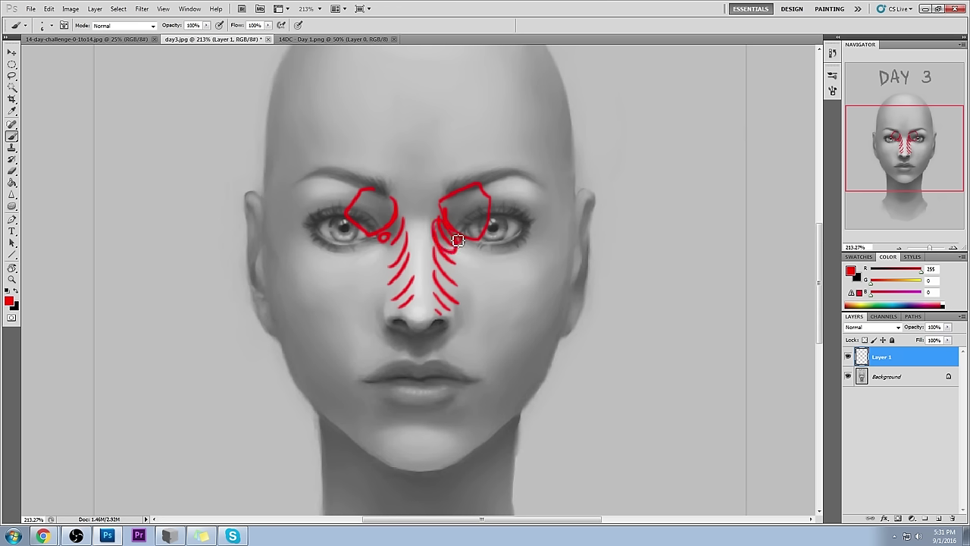
{"action": "mouse_move", "coordinate": [403, 225]}
{"action": "left_mouse_down"}
{"action": "mouse_move", "coordinate": [386, 243]}
{"action": "mouse_move", "coordinate": [414, 221]}
{"action": "left_mouse_up"}
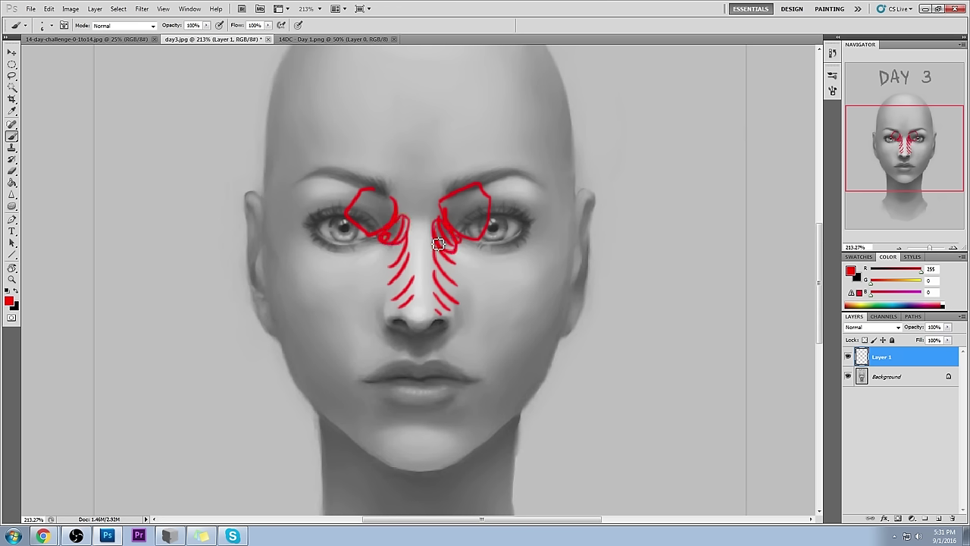
Step: Clear all the red annotations from the portrait, keeping an empty layer above the Background layer
{"action": "key", "text": "ctrl+alt+z"}
{"action": "key", "text": "ctrl+alt+z"}
{"action": "key", "text": "ctrl+alt+z"}
{"action": "key", "text": "ctrl+alt+z"}
{"action": "key", "text": "ctrl+alt+z"}
{"action": "left_click", "coordinate": [847, 356]}
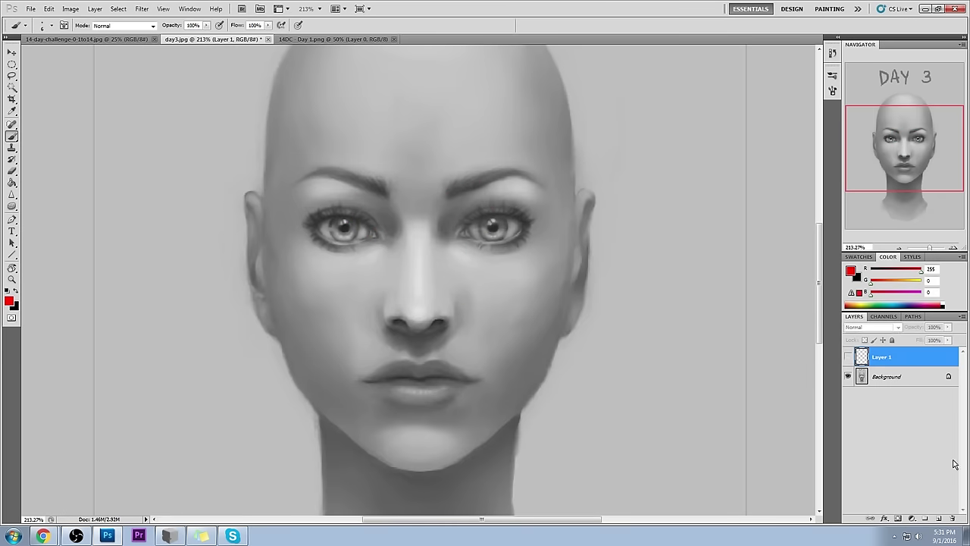
{"action": "left_click", "coordinate": [952, 518]}
{"action": "key", "text": "ctrl+alt+z"}
{"action": "key", "text": "ctrl+alt+z"}
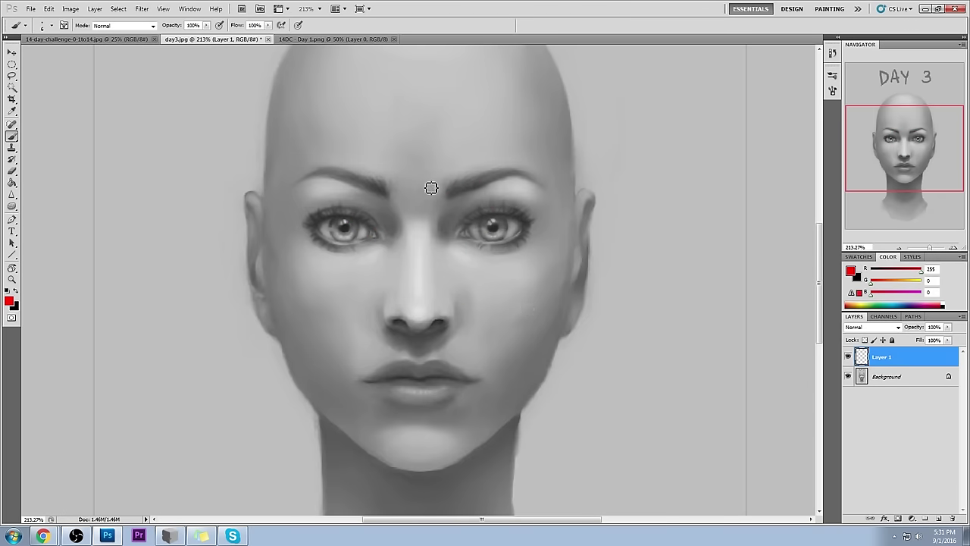
Step: Switch to a soft round 45 px brush and set its opacity to 39%
{"action": "right_click", "coordinate": [427, 185]}
{"action": "left_click_drag", "start_coordinate": [587, 271], "coordinate": [588, 477]}
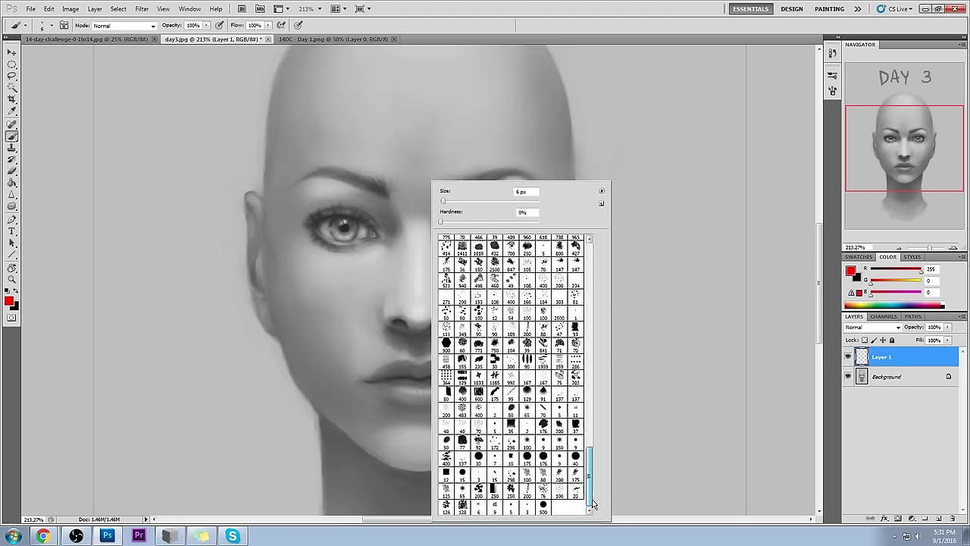
{"action": "left_click", "coordinate": [527, 408]}
{"action": "left_click", "coordinate": [770, 274]}
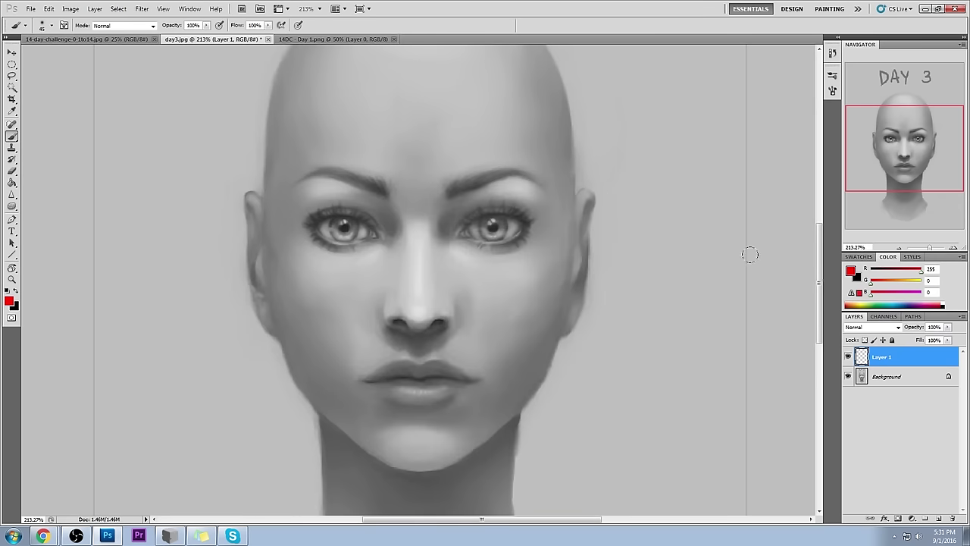
{"action": "left_click_drag", "start_coordinate": [206, 26], "coordinate": [177, 39]}
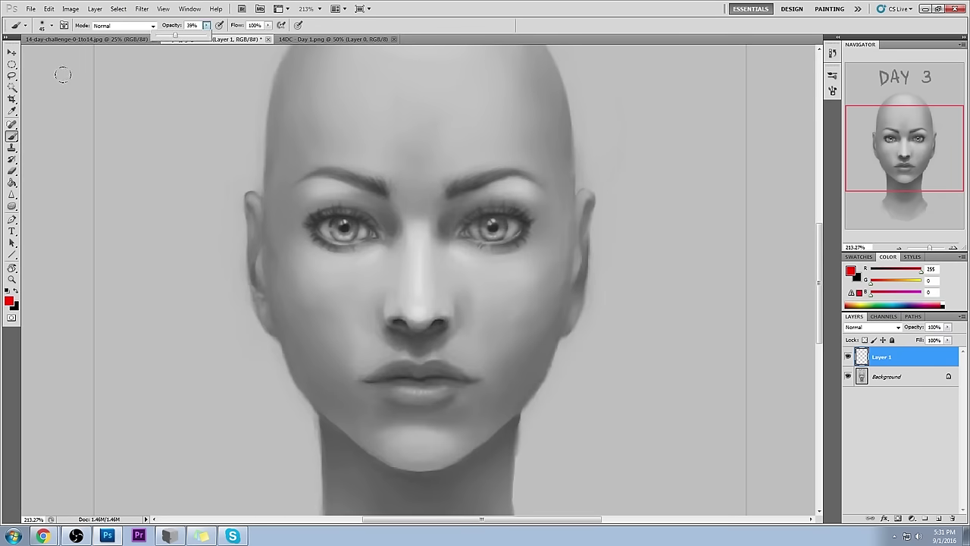
Step: Rework the eye-socket shadows between the nose bridge and inner eyes with greys sampled from the portrait, using a soft brush up to 60 px
{"action": "left_click", "coordinate": [443, 240], "text": "alt"}
{"action": "left_click_drag", "start_coordinate": [443, 240], "coordinate": [444, 215]}
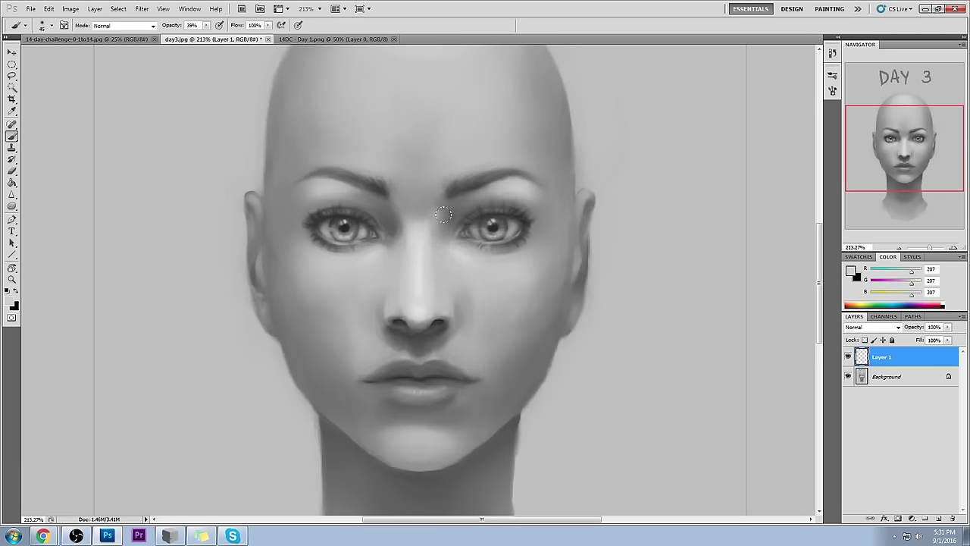
{"action": "scroll", "coordinate": [478, 219], "scroll_direction": "down", "scroll_amount": 3, "text": "alt"}
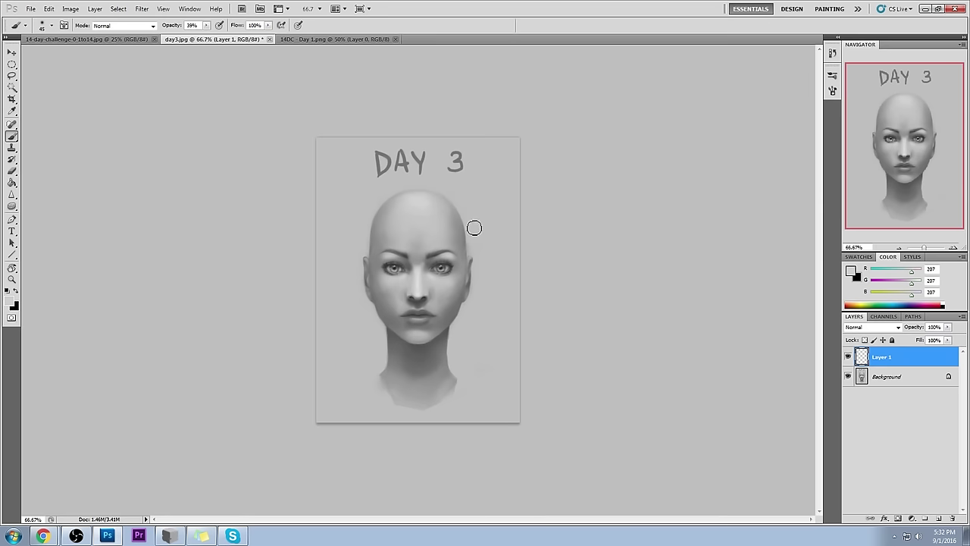
{"action": "scroll", "coordinate": [398, 159], "scroll_direction": "up", "scroll_amount": 1, "text": "alt"}
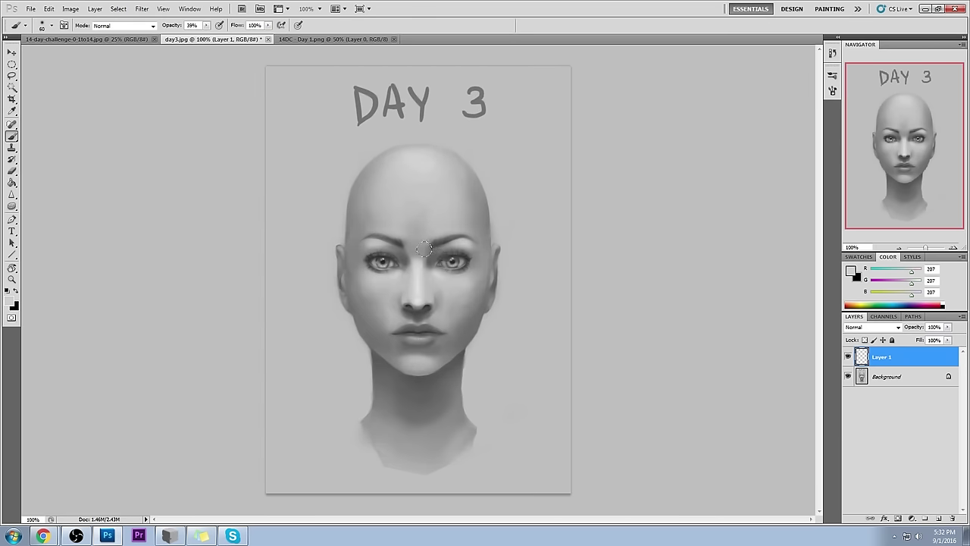
{"action": "left_click", "coordinate": [430, 273], "text": "alt"}
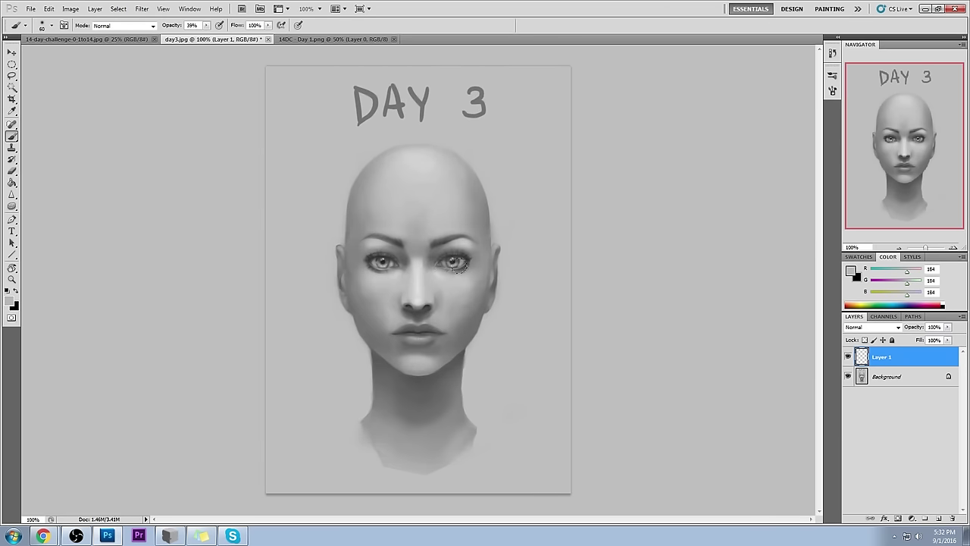
{"action": "left_click", "coordinate": [432, 262], "text": "alt"}
{"action": "left_click", "coordinate": [410, 264], "text": "alt"}
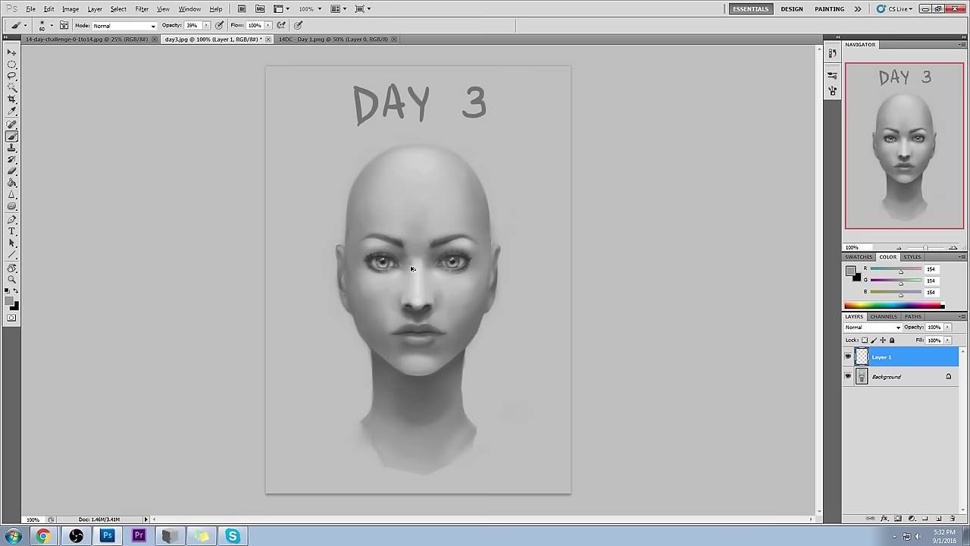
{"action": "left_click", "coordinate": [408, 256], "text": "alt"}
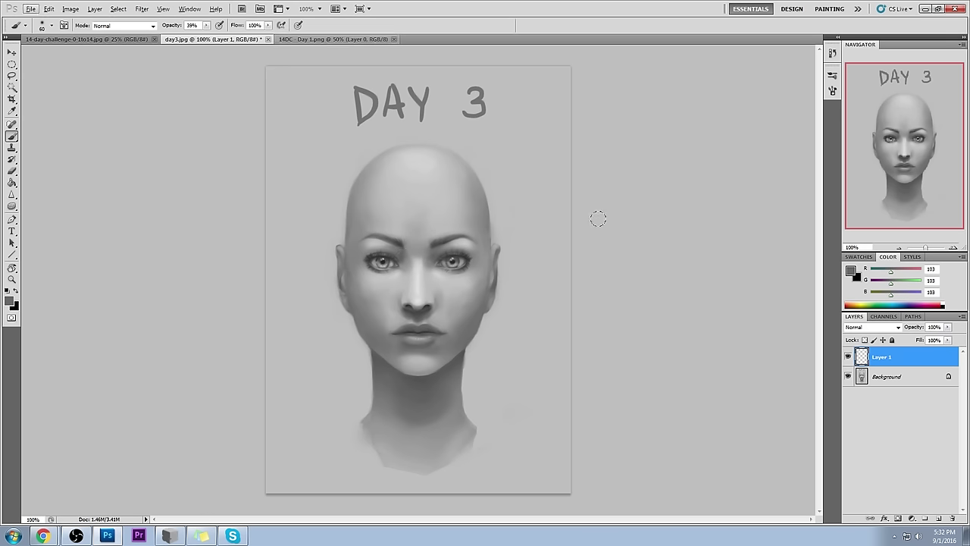
{"action": "mouse_move", "coordinate": [408, 266]}
{"action": "left_mouse_down", "text": "alt"}
{"action": "mouse_move", "coordinate": [388, 257]}
{"action": "mouse_move", "coordinate": [396, 254]}
{"action": "left_mouse_up", "text": "alt"}
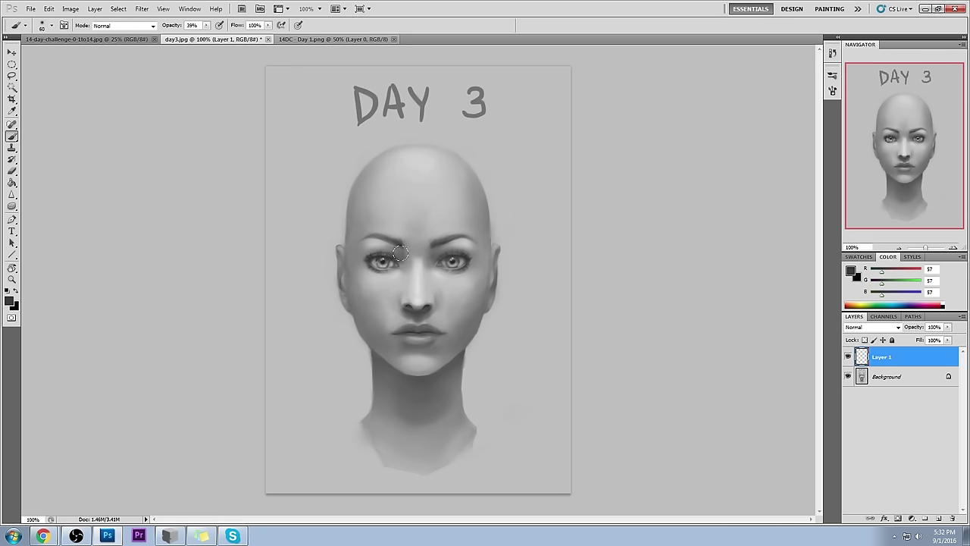
Step: Merge the retouched layer into the Background layer
{"action": "key", "text": "e"}
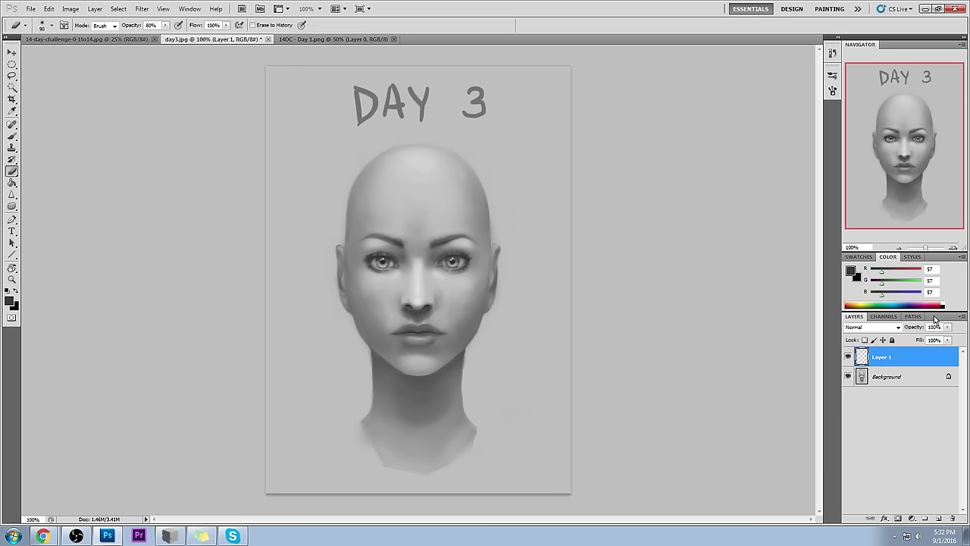
{"action": "right_click", "coordinate": [907, 352]}
{"action": "left_click", "coordinate": [895, 364]}
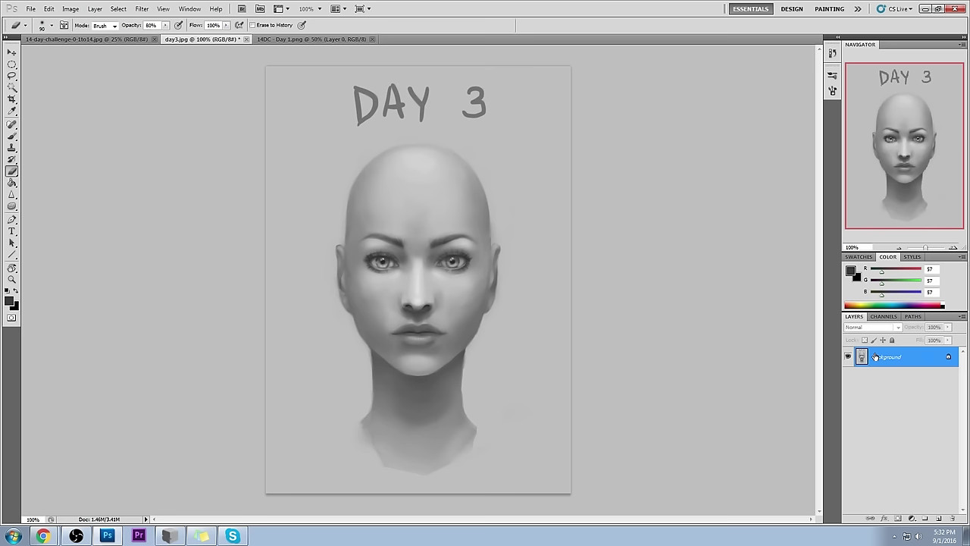
Step: Copy the whole retouched portrait, revert the history to the original day3.jpg state, and paste the copy in place as a layer above the Background
{"action": "key", "text": "ctrl+a"}
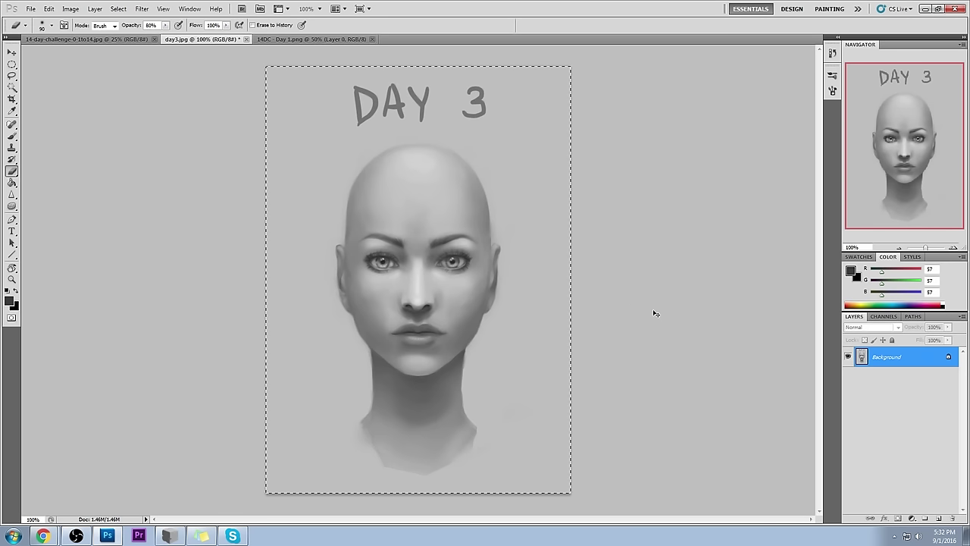
{"action": "left_click", "coordinate": [833, 52]}
{"action": "left_click_drag", "start_coordinate": [818, 305], "coordinate": [804, 68]}
{"action": "left_click", "coordinate": [789, 65]}
{"action": "key", "text": "ctrl+shift+v"}
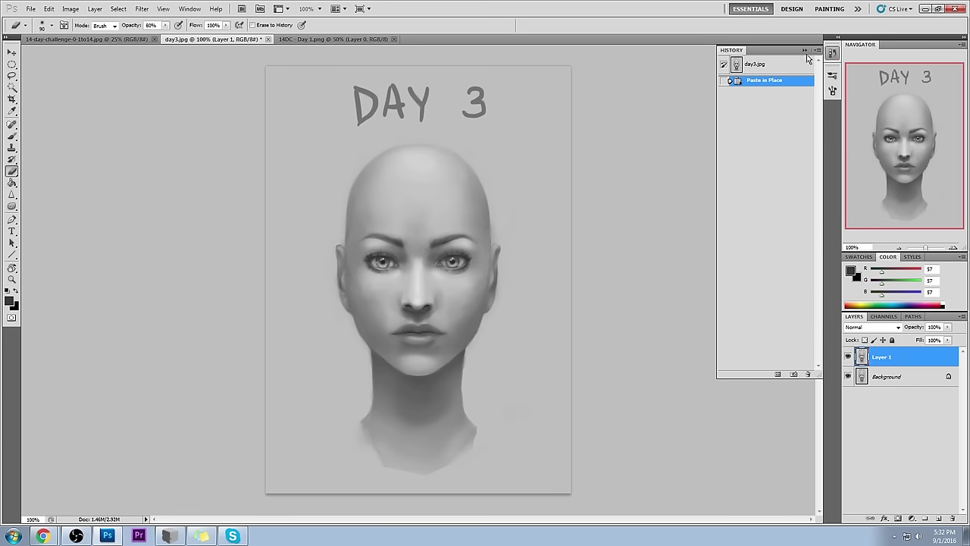
{"action": "left_click", "coordinate": [806, 51]}
Step: Toggle the pasted layer's visibility repeatedly to compare the retouched eye-socket shadows with the original portrait
{"action": "left_click", "coordinate": [848, 357]}
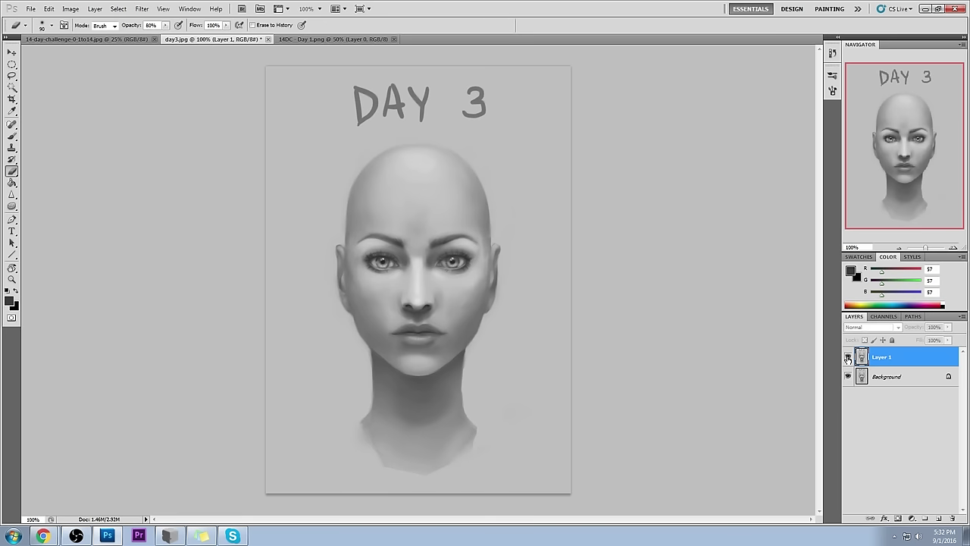
{"action": "left_click", "coordinate": [848, 357]}
{"action": "left_click", "coordinate": [848, 358]}
{"action": "left_click", "coordinate": [848, 358]}
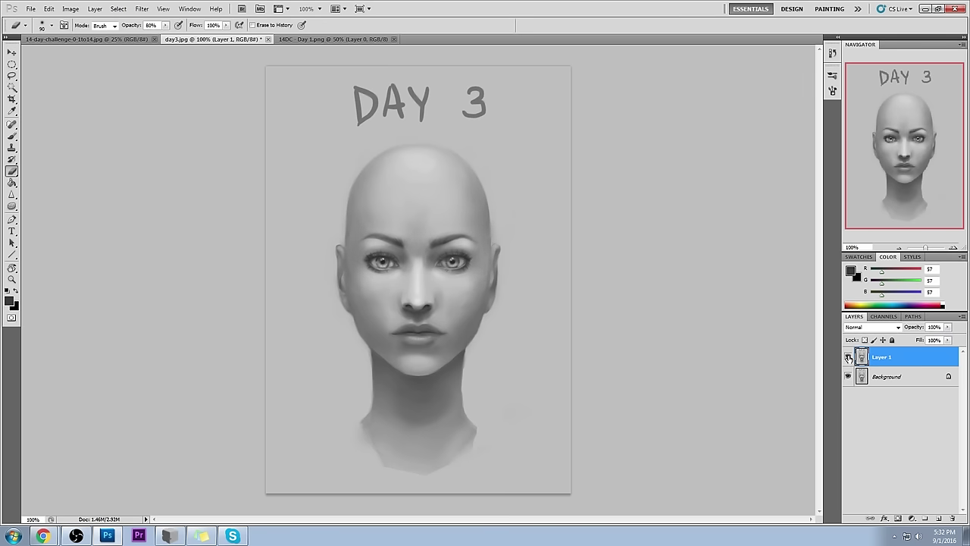
{"action": "left_click", "coordinate": [848, 358]}
{"action": "left_click", "coordinate": [848, 359]}
{"action": "left_click", "coordinate": [848, 359]}
{"action": "left_click", "coordinate": [849, 360]}
{"action": "left_click", "coordinate": [848, 360]}
{"action": "left_click", "coordinate": [849, 361]}
{"action": "left_click", "coordinate": [848, 361]}
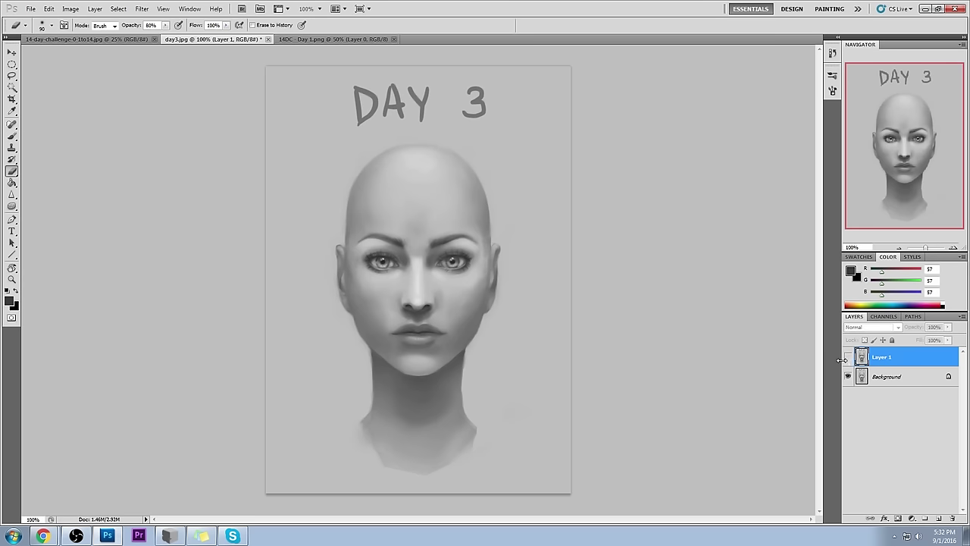
{"action": "left_click", "coordinate": [849, 359]}
{"action": "left_click", "coordinate": [848, 360]}
{"action": "left_click", "coordinate": [848, 360]}
{"action": "left_click", "coordinate": [848, 361]}
{"action": "left_click", "coordinate": [849, 361]}
{"action": "left_click", "coordinate": [849, 362]}
{"action": "left_click", "coordinate": [849, 362]}
{"action": "left_click", "coordinate": [849, 363]}
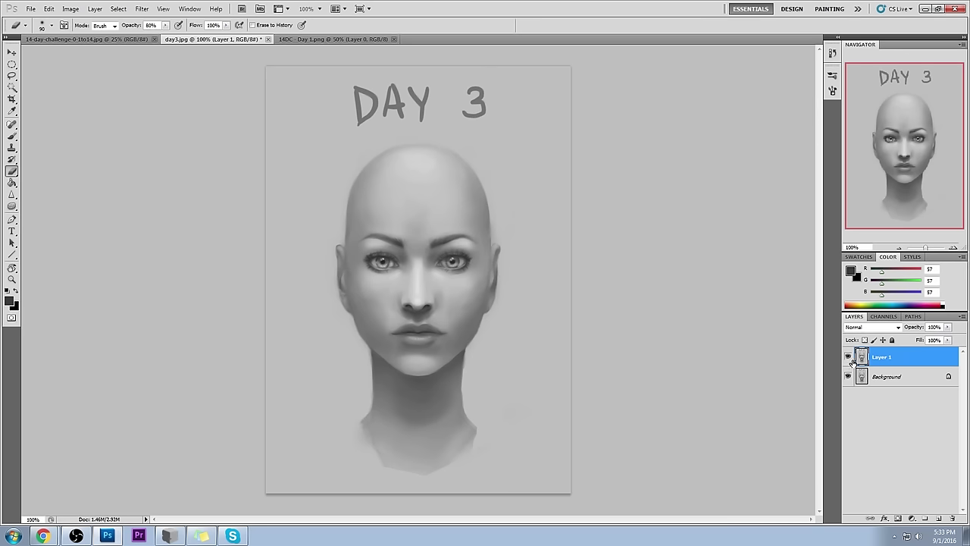
Step: Add an empty layer above the pasted portrait and set the brush opacity to 20%
{"action": "key", "text": "b"}
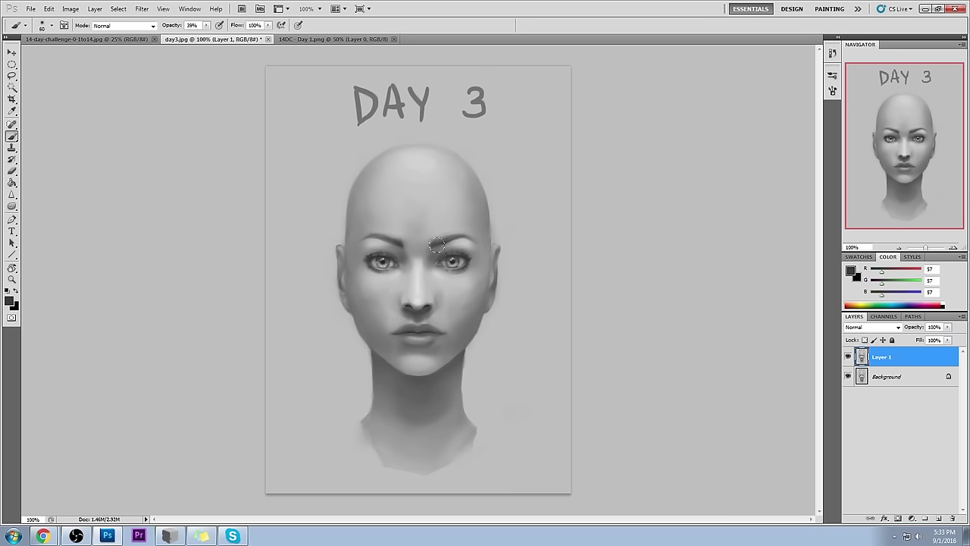
{"action": "left_click", "coordinate": [939, 519]}
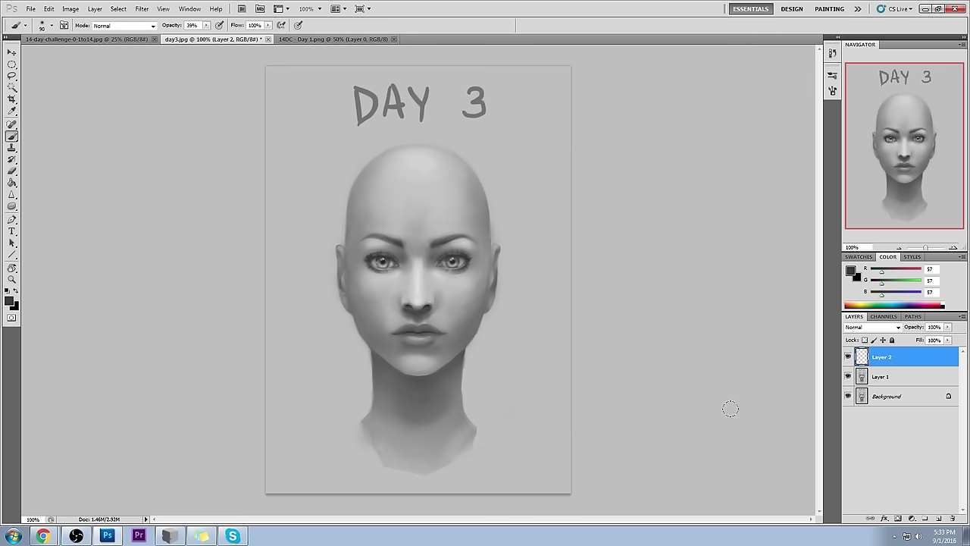
{"action": "left_click_drag", "start_coordinate": [206, 25], "coordinate": [193, 39]}
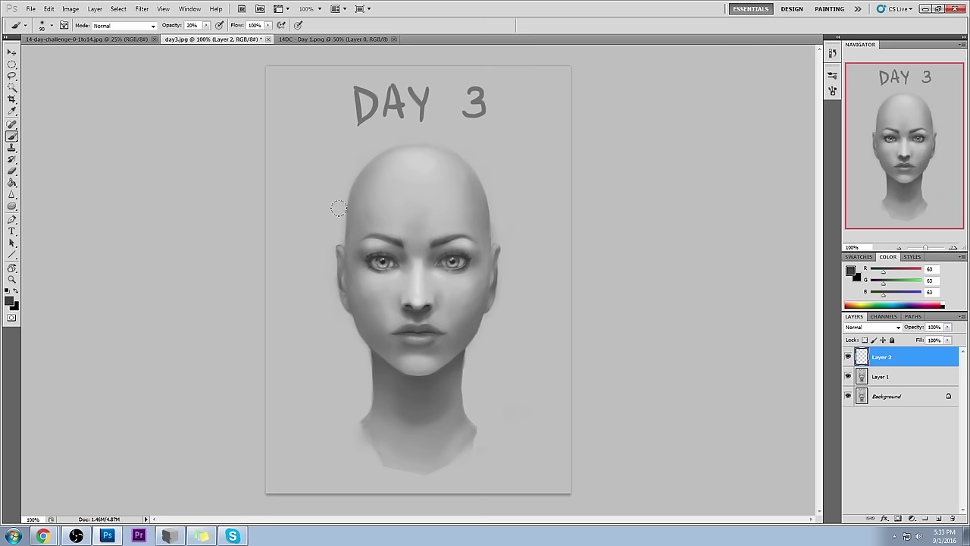
Step: Blend the shading around the brows, inner eyes and nose bridge with sampled greys, varying the soft brush between 60 and 90 px
{"action": "left_click", "coordinate": [370, 249], "text": "alt"}
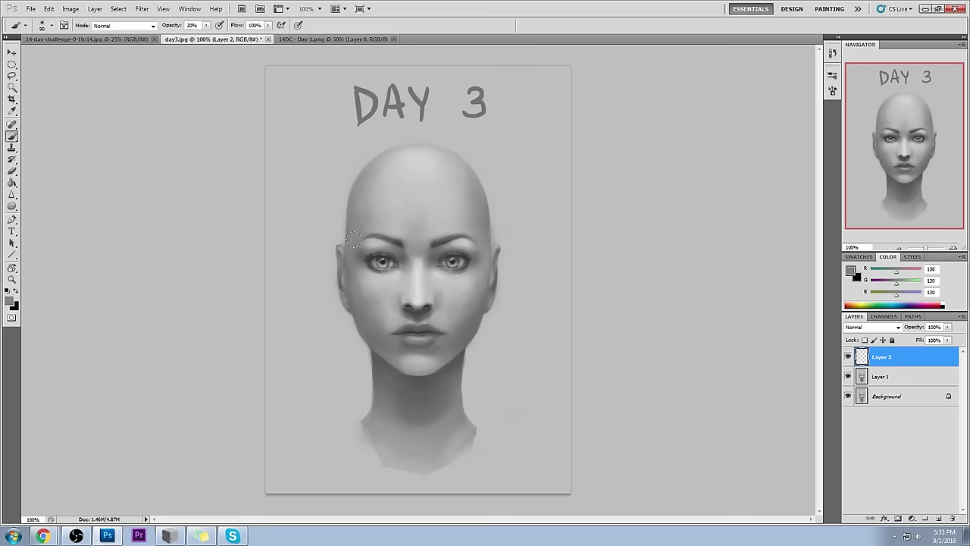
{"action": "left_click", "coordinate": [438, 267], "text": "alt"}
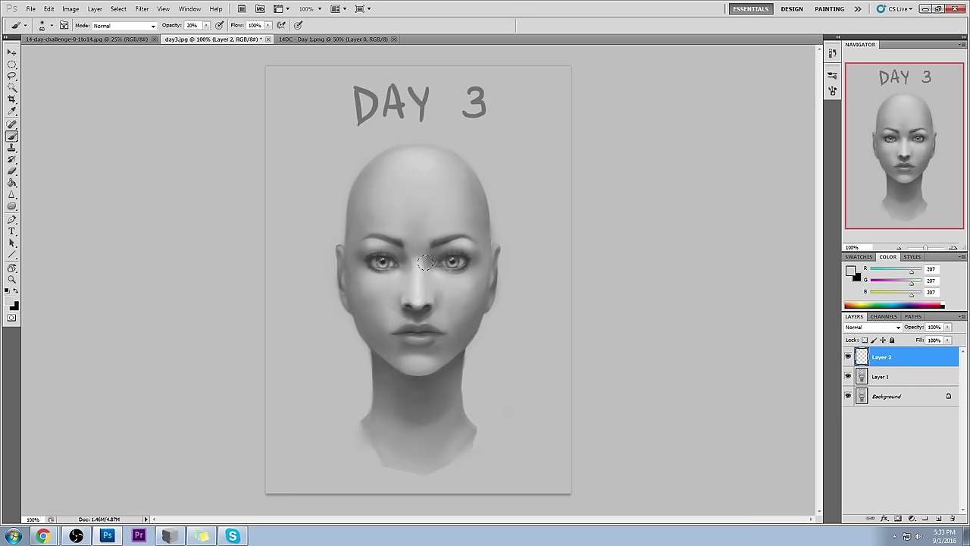
{"action": "key", "text": "bracketleft"}
{"action": "key", "text": "bracketright"}
{"action": "left_click", "coordinate": [467, 237], "text": "alt"}
{"action": "left_click", "coordinate": [410, 256], "text": "alt"}
{"action": "left_click", "coordinate": [412, 266], "text": "alt"}
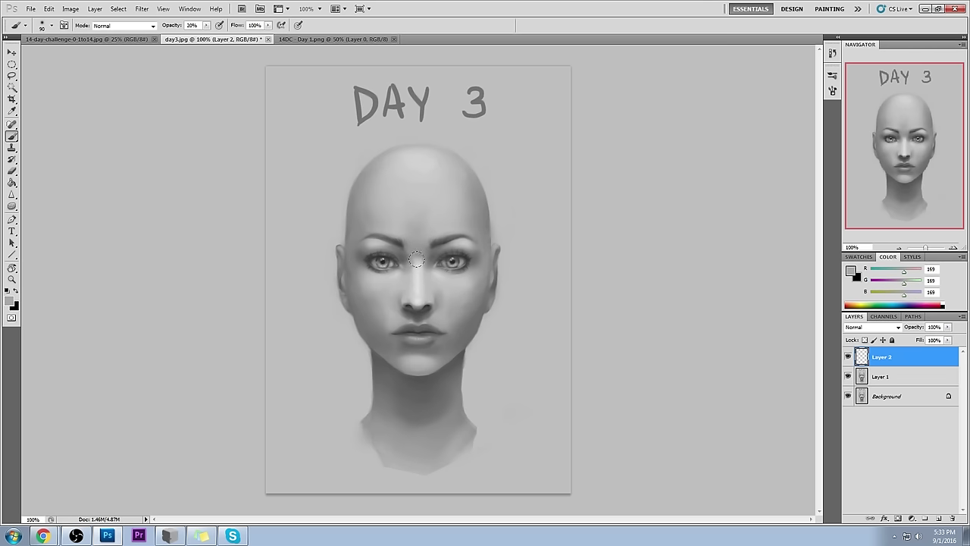
Step: Blend light sampled greys from under the eye across the nose bridge, enlarging the brush to 125 px
{"action": "left_click", "coordinate": [419, 279], "text": "alt"}
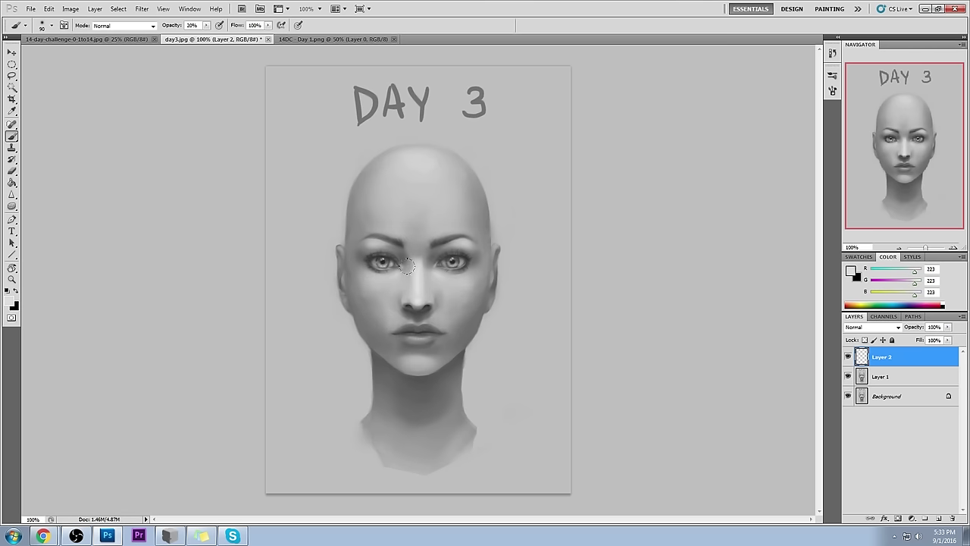
{"action": "left_click_drag", "start_coordinate": [374, 274], "coordinate": [417, 275]}
{"action": "key", "text": "bracketright"}
{"action": "key", "text": "bracketright"}
{"action": "left_click", "coordinate": [430, 276], "text": "alt"}
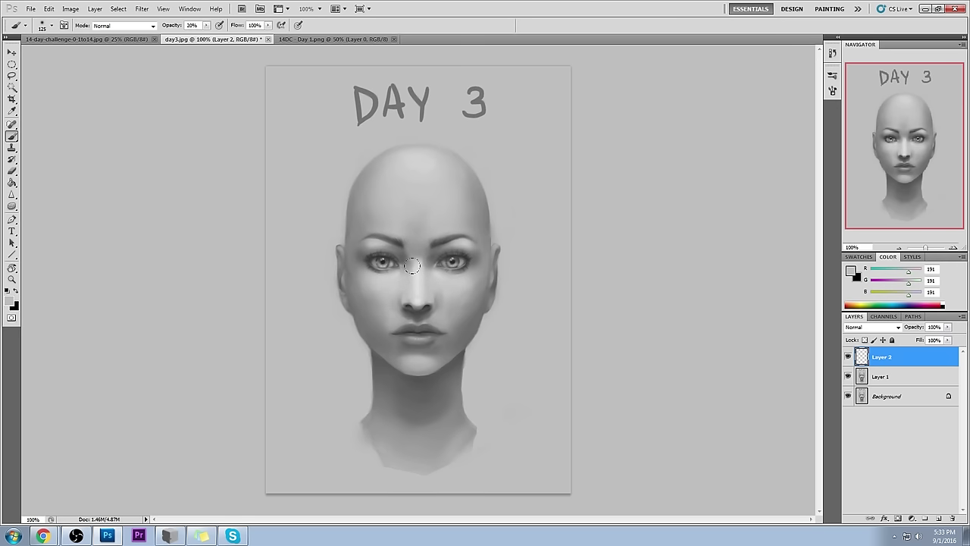
Step: Refine the edges of the nose bridge with sampled light greys and a 15 px brush, checking the whole portrait from a distance
{"action": "key", "text": "z"}
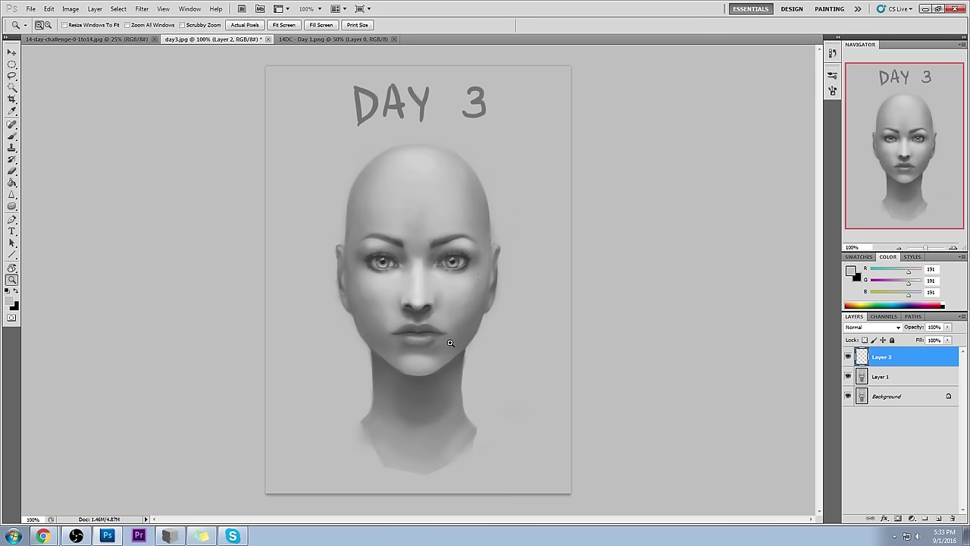
{"action": "left_click_drag", "start_coordinate": [322, 210], "coordinate": [486, 374]}
{"action": "left_click", "coordinate": [481, 234], "text": "alt"}
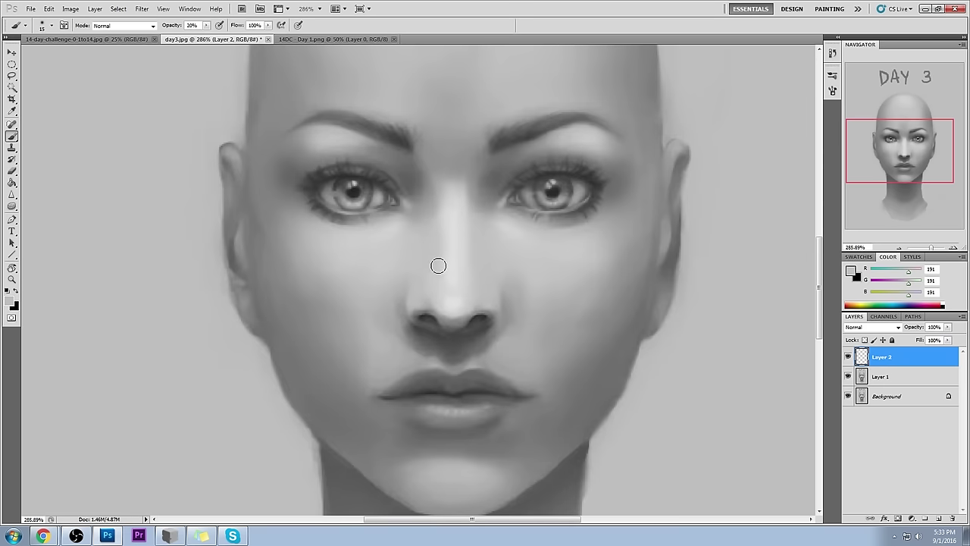
{"action": "left_click", "coordinate": [447, 215], "text": "alt"}
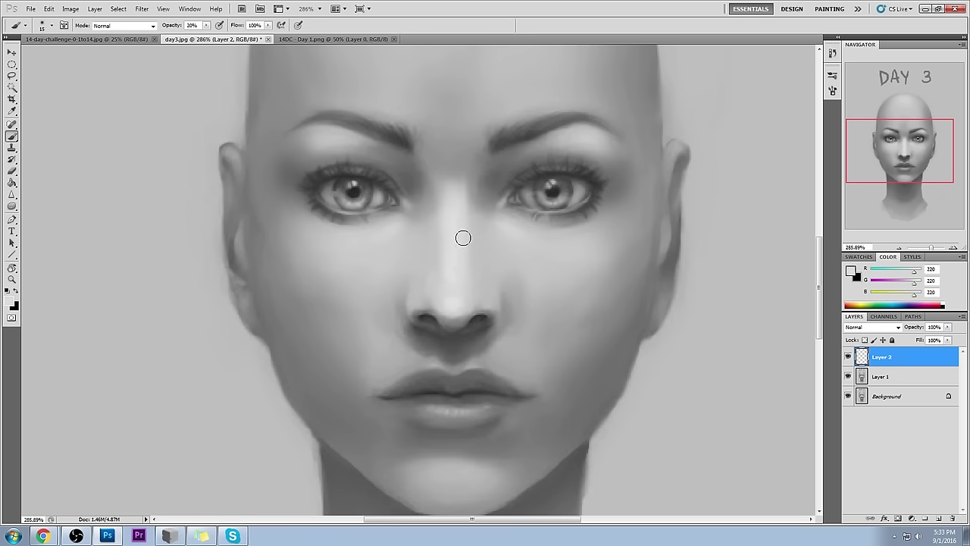
{"action": "key", "text": "ctrl+minus"}
{"action": "key", "text": "ctrl+minus"}
{"action": "key", "text": "ctrl+minus"}
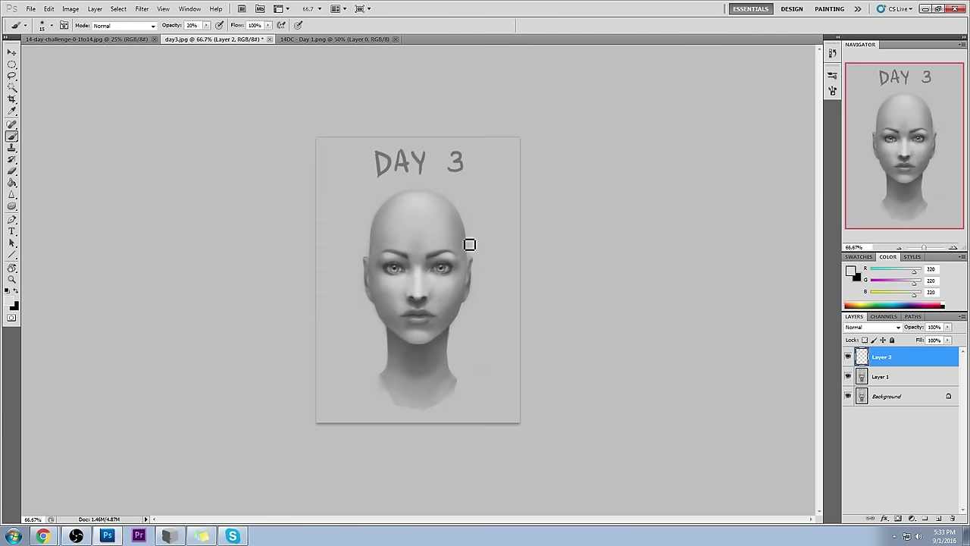
{"action": "key", "text": "ctrl+plus"}
{"action": "key", "text": "ctrl+plus"}
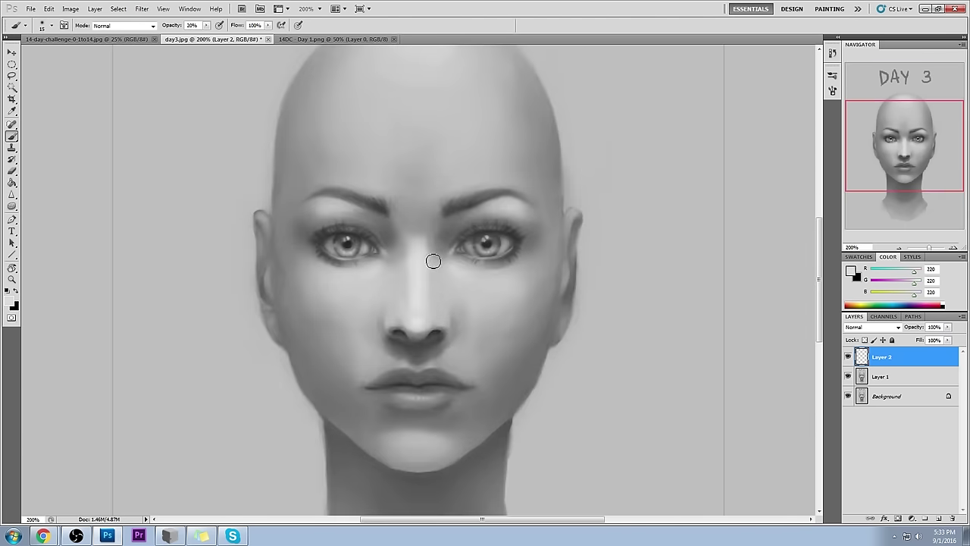
Step: Try darker sampled grey strokes down the side of the nose, undo them, and touch up the nose ridge with light sampled greys
{"action": "left_click", "coordinate": [439, 277], "text": "alt"}
{"action": "left_click_drag", "start_coordinate": [446, 229], "coordinate": [446, 228], "text": "alt"}
{"action": "left_click_drag", "start_coordinate": [404, 263], "coordinate": [408, 309]}
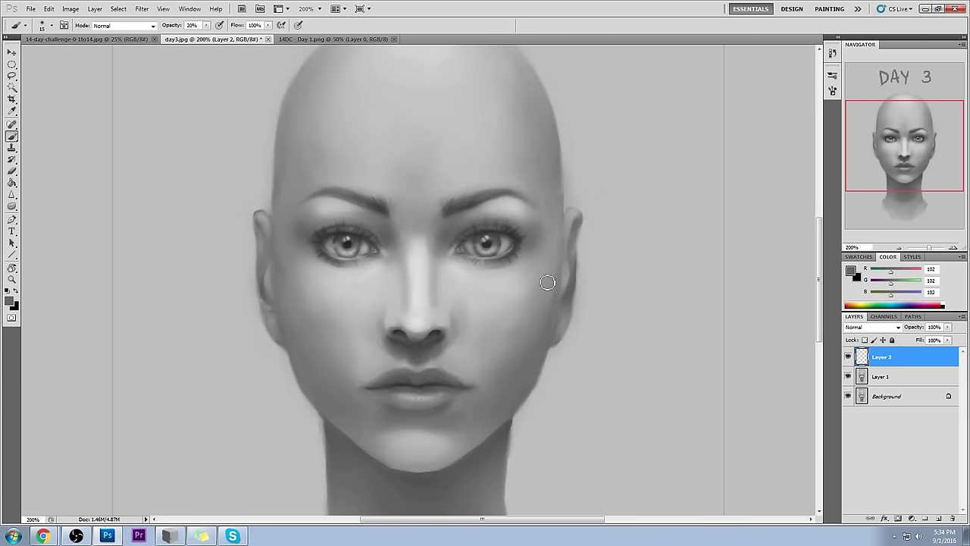
{"action": "key", "text": "ctrl+alt+z"}
{"action": "key", "text": "ctrl+alt+z"}
{"action": "left_click", "coordinate": [421, 287], "text": "alt"}
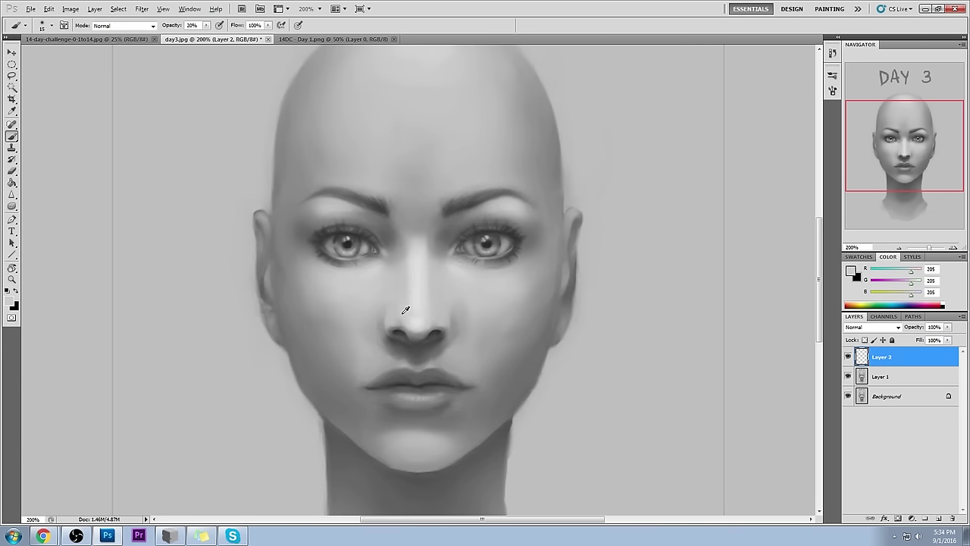
{"action": "left_click", "coordinate": [421, 297], "text": "alt"}
Step: Set Layer 2's blending mode to Darken and shade the sides of the chin with sampled dark greys and a 60 px brush
{"action": "left_click_drag", "start_coordinate": [472, 425], "coordinate": [514, 358]}
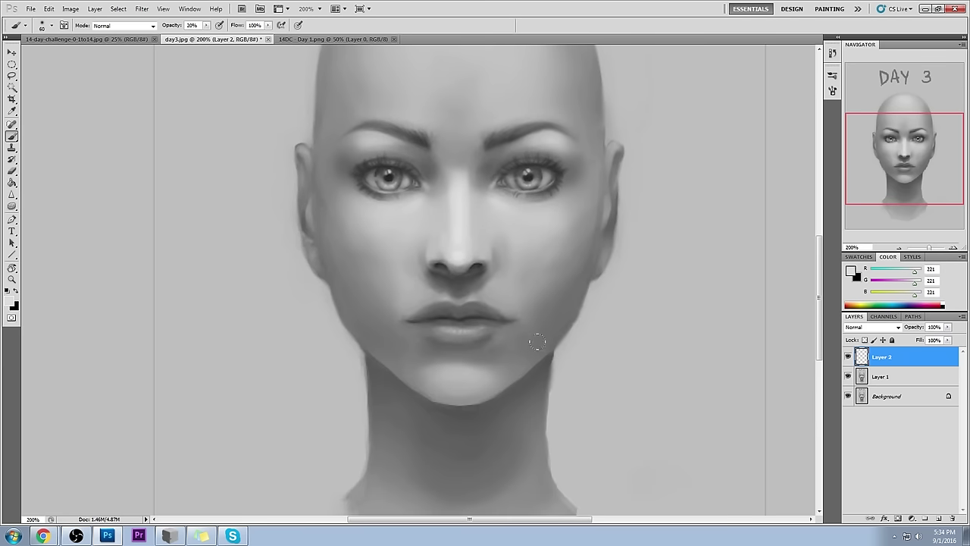
{"action": "left_click", "coordinate": [515, 352], "text": "alt"}
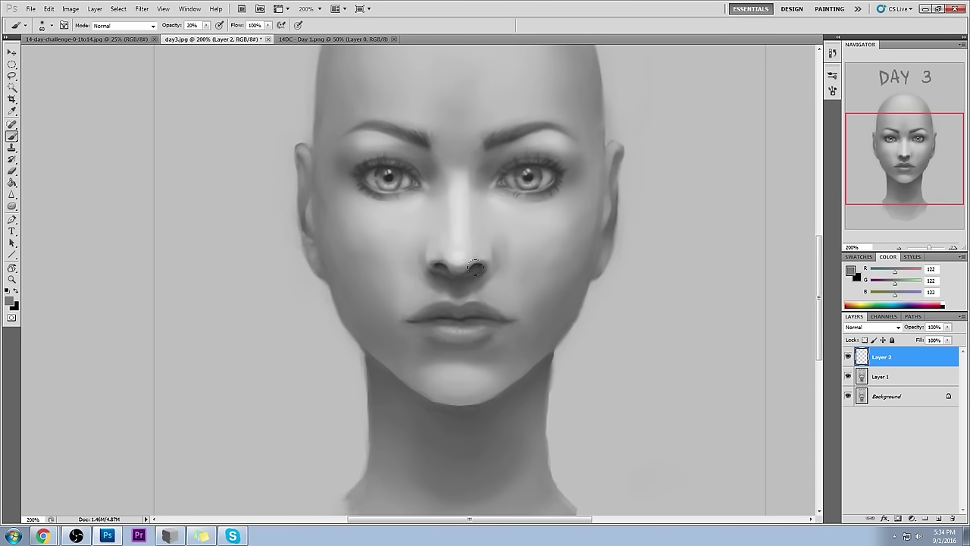
{"action": "left_click", "coordinate": [498, 361], "text": "alt"}
{"action": "left_click", "coordinate": [874, 327]}
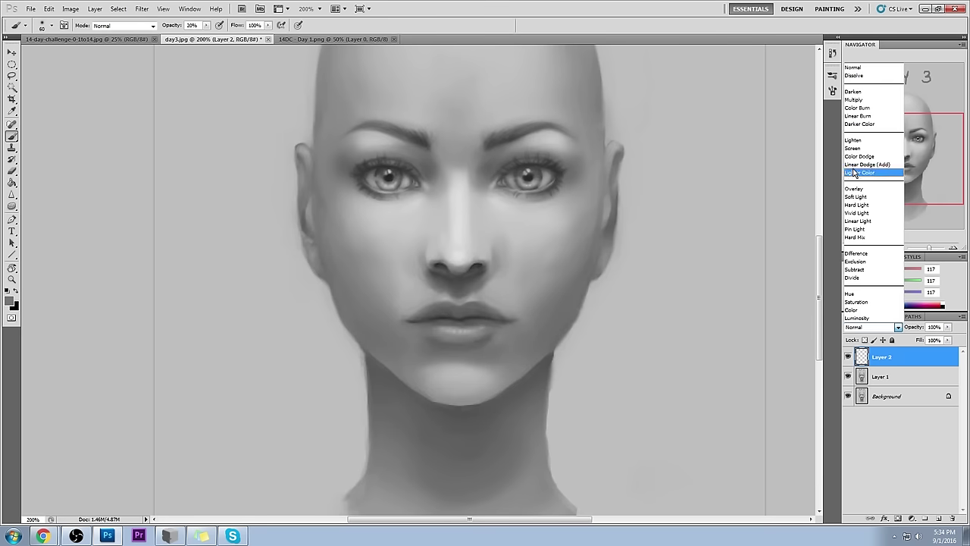
{"action": "left_click", "coordinate": [854, 92]}
{"action": "left_click", "coordinate": [492, 356], "text": "alt"}
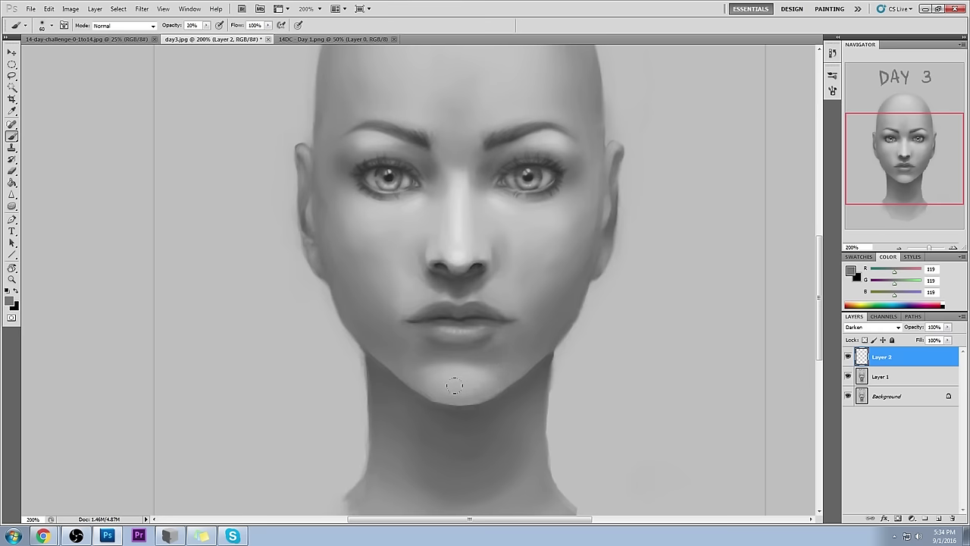
{"action": "mouse_move", "coordinate": [389, 361]}
{"action": "left_mouse_down"}
{"action": "mouse_move", "coordinate": [485, 368]}
{"action": "mouse_move", "coordinate": [418, 380]}
{"action": "left_mouse_up"}
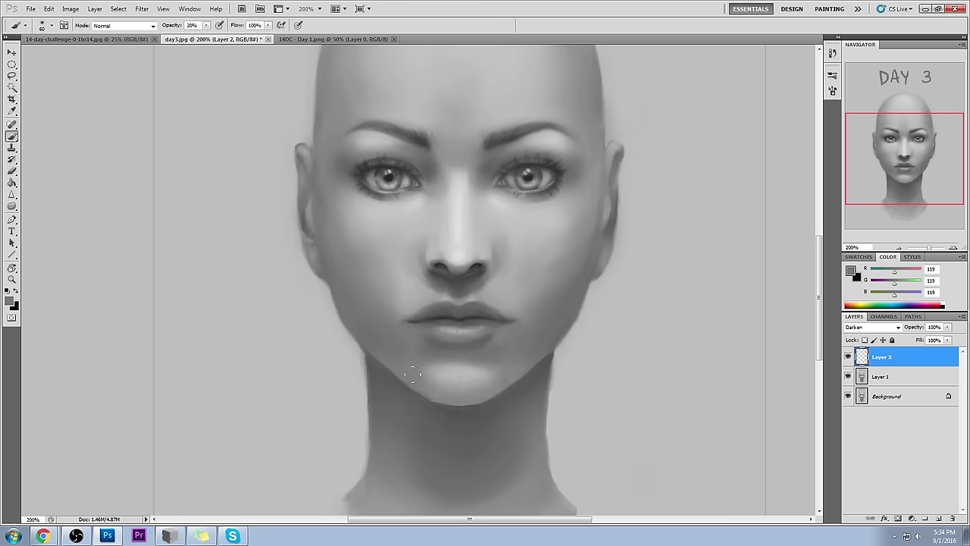
Step: Switch to PortraitStudio and compare the bust's shading under lower and higher ambience
{"action": "left_click", "coordinate": [169, 536]}
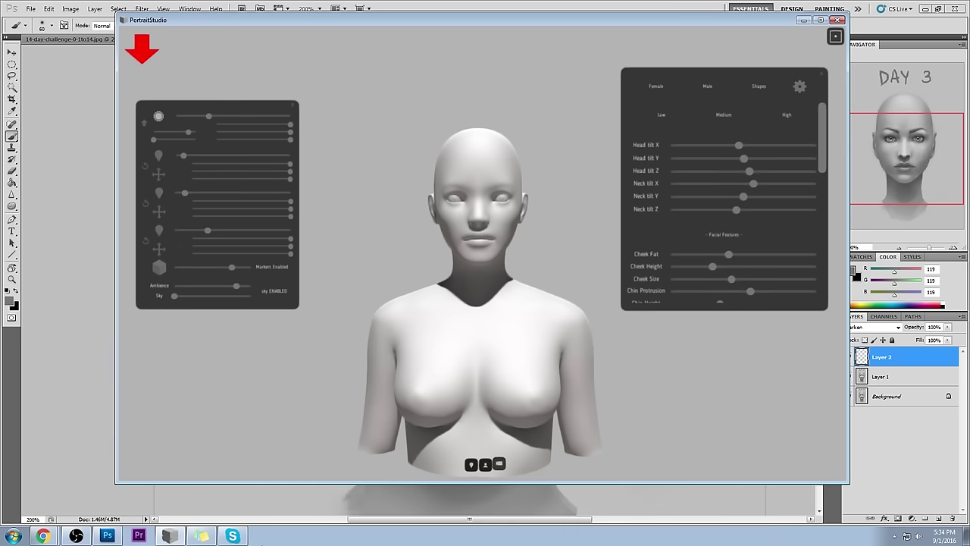
{"action": "left_click_drag", "start_coordinate": [571, 283], "coordinate": [196, 248]}
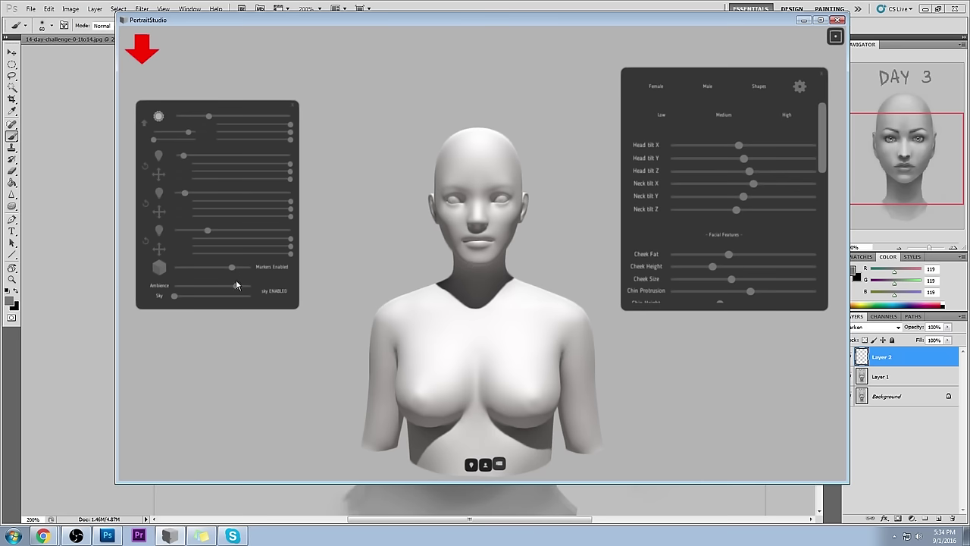
{"action": "left_click_drag", "start_coordinate": [225, 286], "coordinate": [197, 288]}
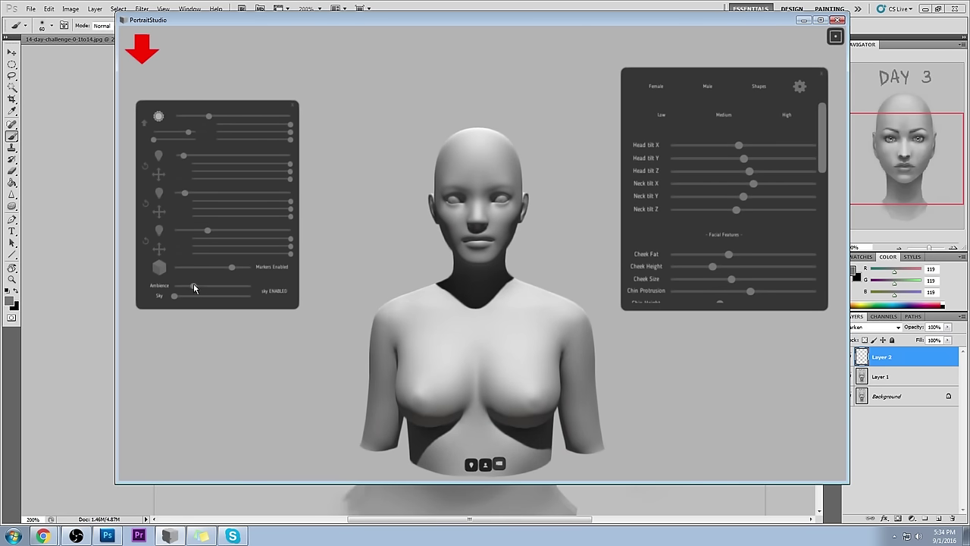
{"action": "left_click", "coordinate": [801, 87]}
{"action": "left_click_drag", "start_coordinate": [680, 184], "coordinate": [656, 188]}
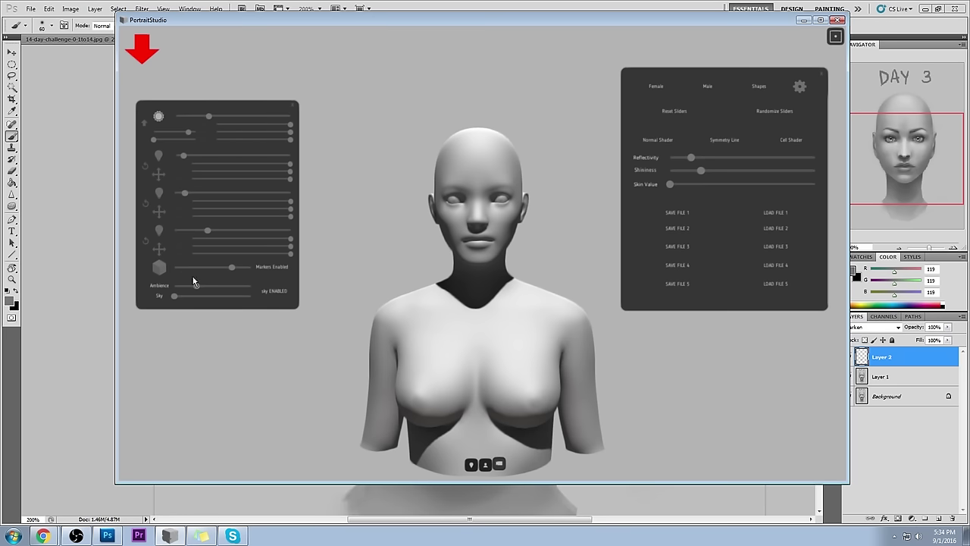
{"action": "left_click_drag", "start_coordinate": [196, 286], "coordinate": [227, 289]}
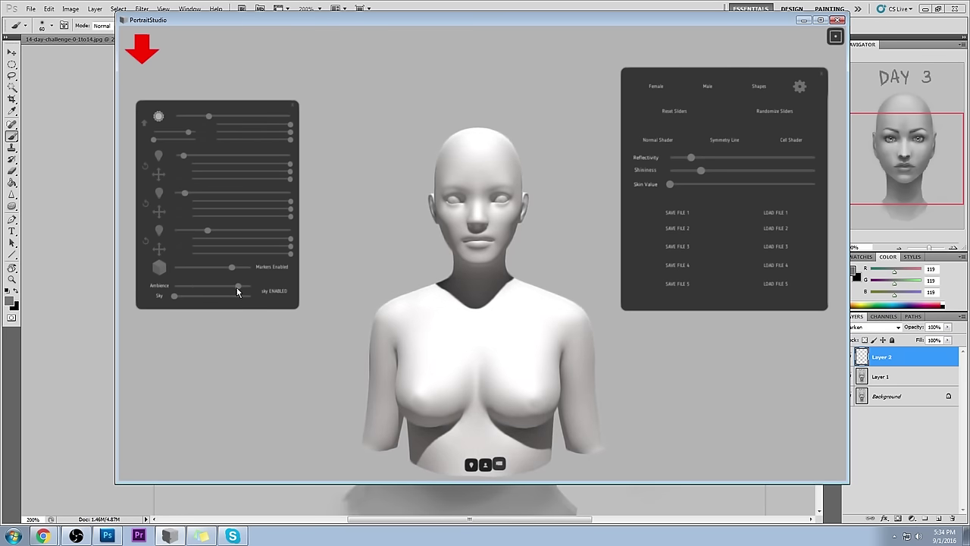
Step: Dim the main light and shift it overhead to study the face shadows on the bust, then return to Photoshop
{"action": "left_click_drag", "start_coordinate": [213, 117], "coordinate": [205, 122]}
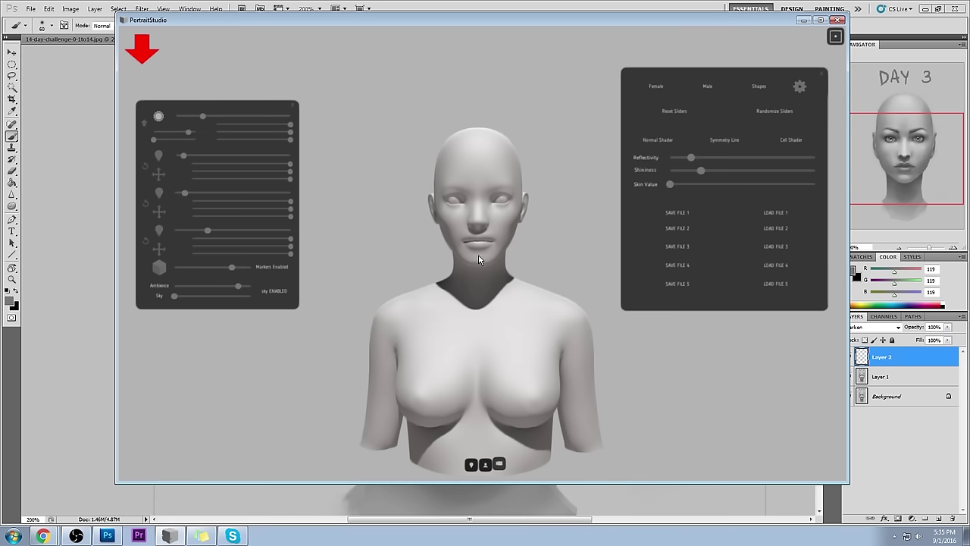
{"action": "left_click_drag", "start_coordinate": [189, 135], "coordinate": [192, 135]}
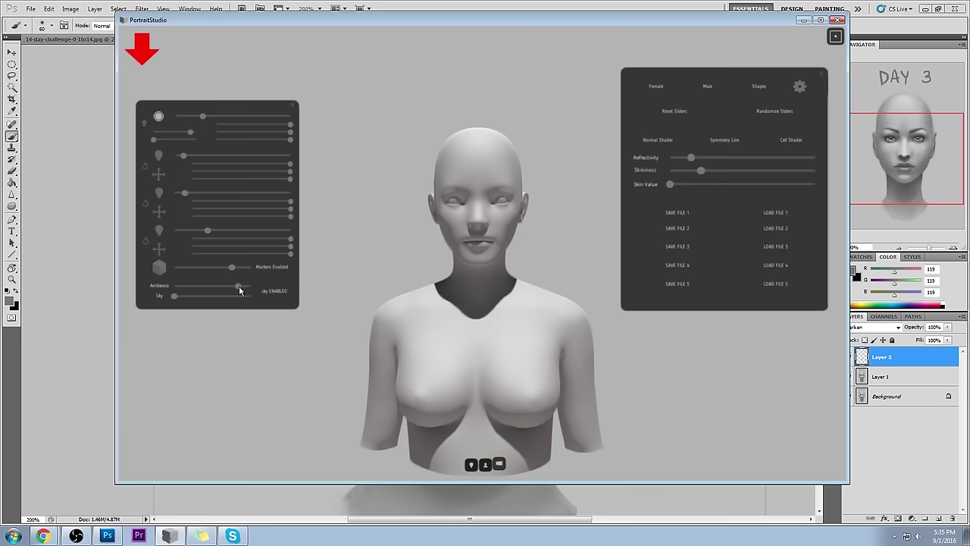
{"action": "left_click_drag", "start_coordinate": [190, 134], "coordinate": [195, 134]}
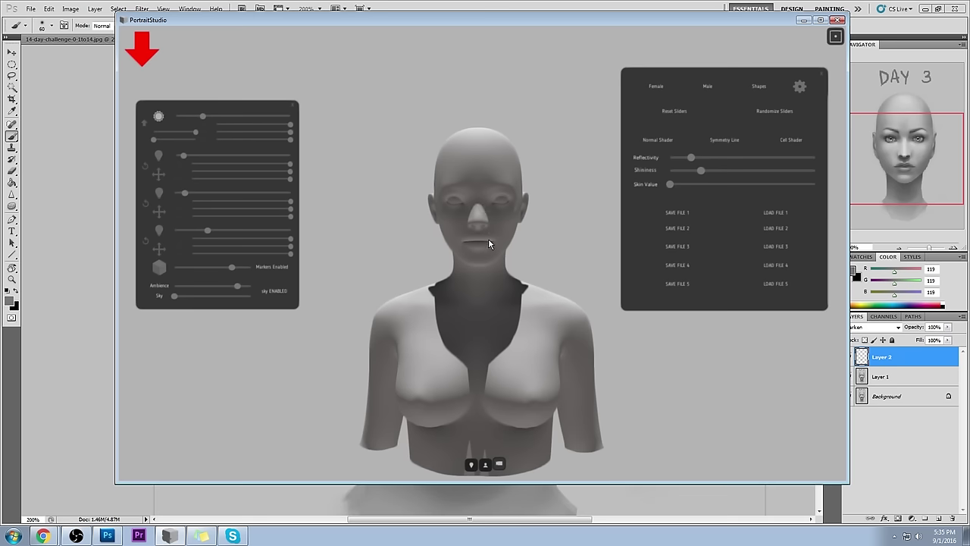
{"action": "left_click_drag", "start_coordinate": [483, 221], "coordinate": [425, 222]}
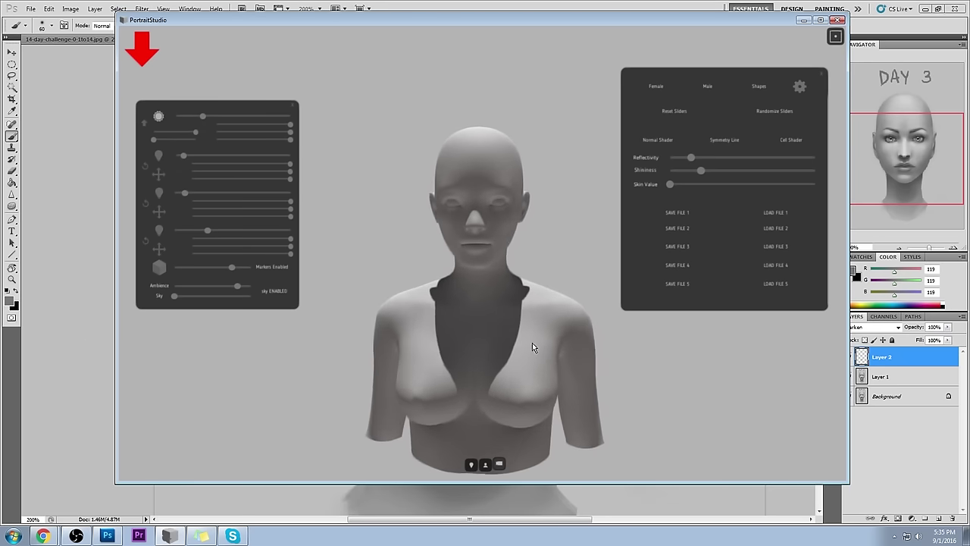
{"action": "left_click", "coordinate": [539, 5]}
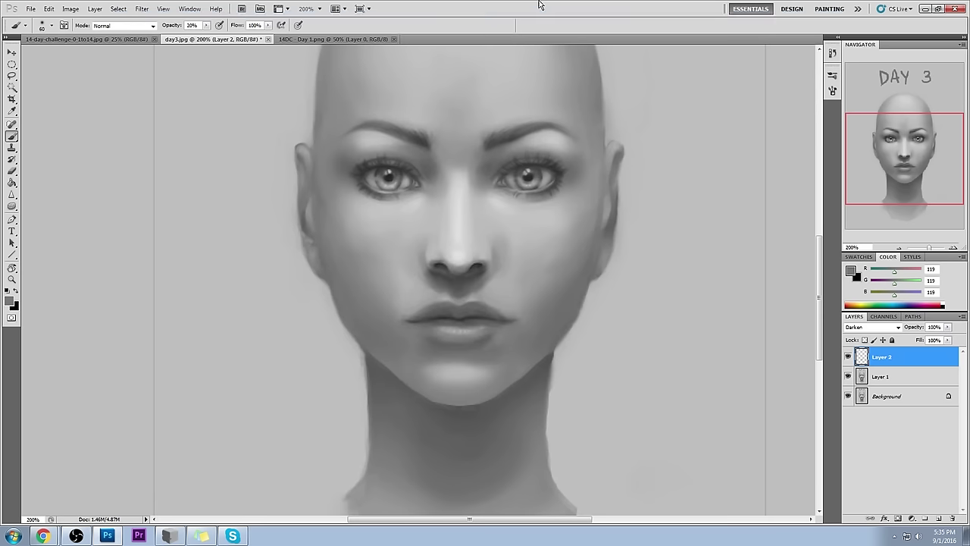
Step: View the whole portrait at 100% and compare it with and without the Layer 2 retouching
{"action": "key", "text": "ctrl+minus"}
{"action": "key", "text": "ctrl+minus"}
{"action": "key", "text": "ctrl+plus"}
{"action": "left_click", "coordinate": [848, 357]}
{"action": "left_click", "coordinate": [848, 357]}
{"action": "left_click", "coordinate": [849, 357]}
{"action": "left_click", "coordinate": [848, 357]}
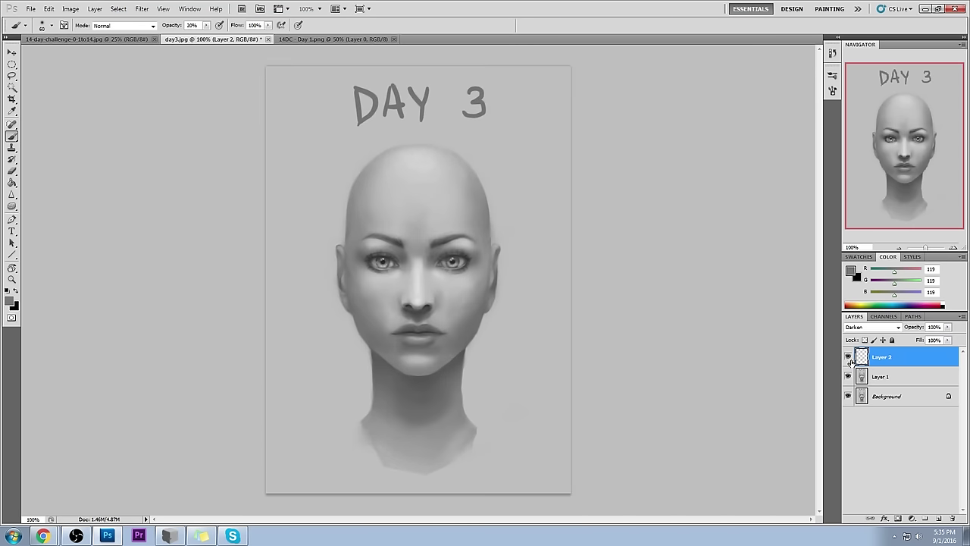
{"action": "left_click", "coordinate": [848, 357]}
{"action": "left_click", "coordinate": [850, 359]}
{"action": "left_click", "coordinate": [849, 357]}
{"action": "left_click", "coordinate": [849, 358]}
{"action": "left_click", "coordinate": [849, 358]}
{"action": "left_click", "coordinate": [849, 358]}
Step: Merge Layer 2 down into Layer 1 and, after comparing with the original, add a new empty layer above it
{"action": "right_click", "coordinate": [896, 364]}
{"action": "left_click", "coordinate": [889, 329]}
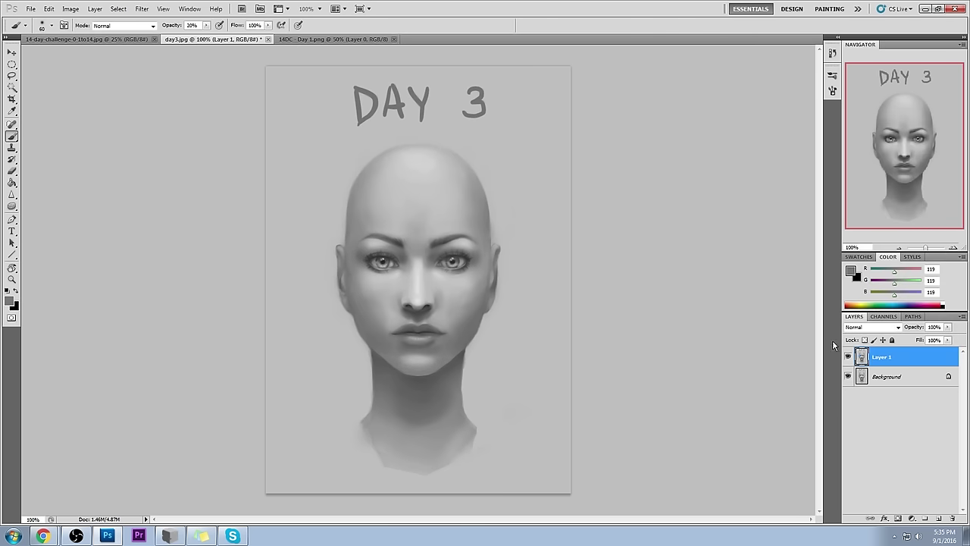
{"action": "left_click", "coordinate": [848, 358]}
{"action": "left_click", "coordinate": [848, 358]}
{"action": "left_click", "coordinate": [849, 358]}
{"action": "left_click", "coordinate": [848, 358]}
{"action": "left_click", "coordinate": [849, 358]}
{"action": "left_click", "coordinate": [849, 357]}
{"action": "left_click", "coordinate": [938, 518]}
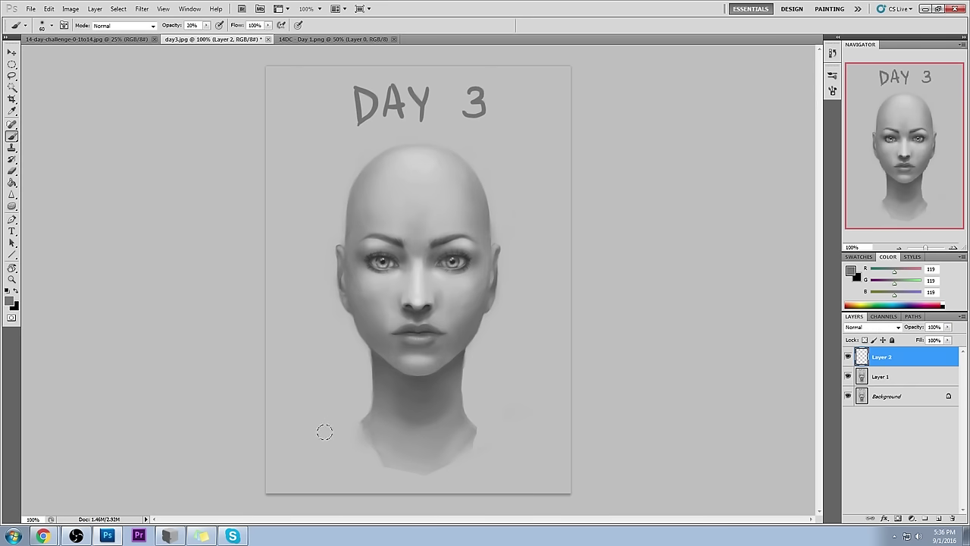
Step: In PortraitStudio, move the main light back toward the front and raise the Skin Value to darken the bust, then return to Photoshop
{"action": "left_click", "coordinate": [169, 536]}
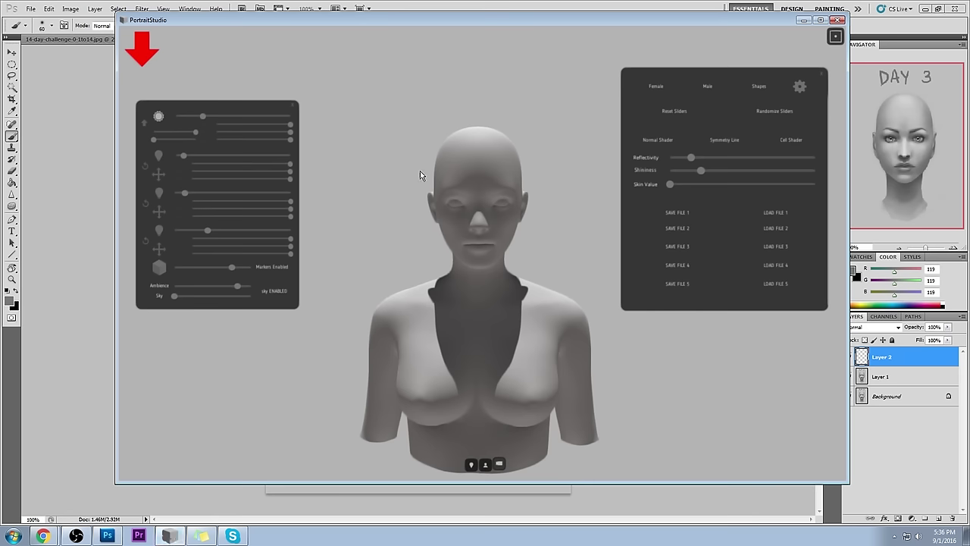
{"action": "left_click_drag", "start_coordinate": [196, 132], "coordinate": [188, 137]}
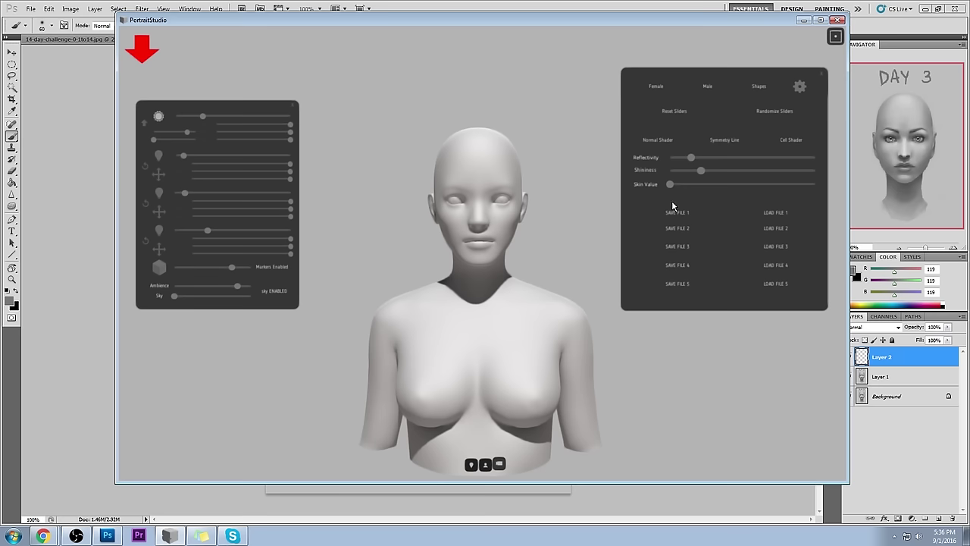
{"action": "left_click_drag", "start_coordinate": [672, 185], "coordinate": [710, 192]}
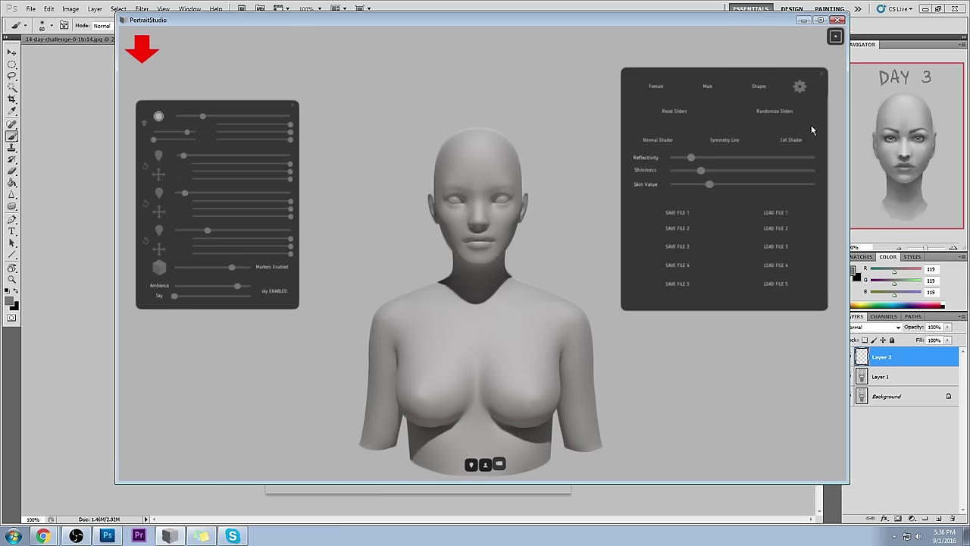
{"action": "left_click", "coordinate": [643, 5]}
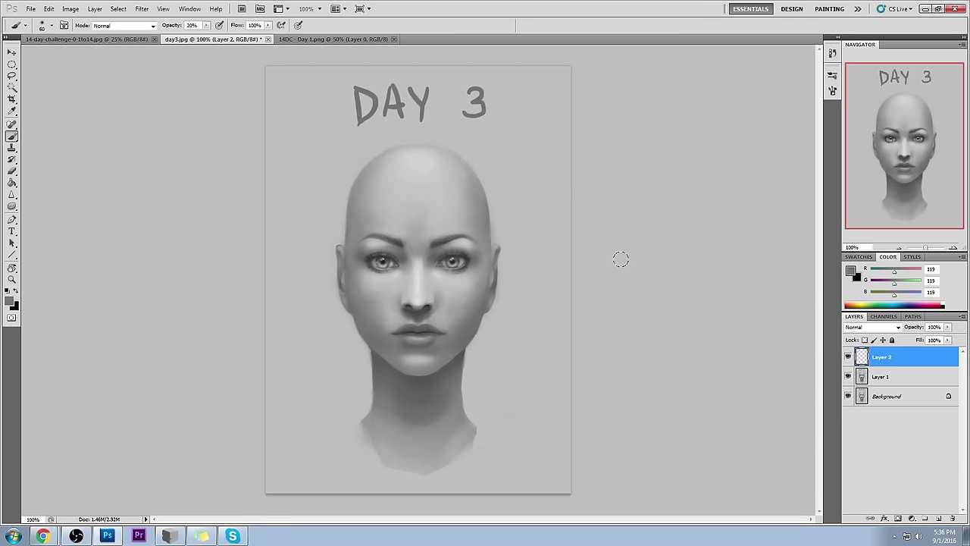
Step: Set the new layer to Darken and darken the forehead and face with a sampled grey (134) and a 250 px soft brush
{"action": "key", "text": "bracketright"}
{"action": "left_click", "coordinate": [898, 327]}
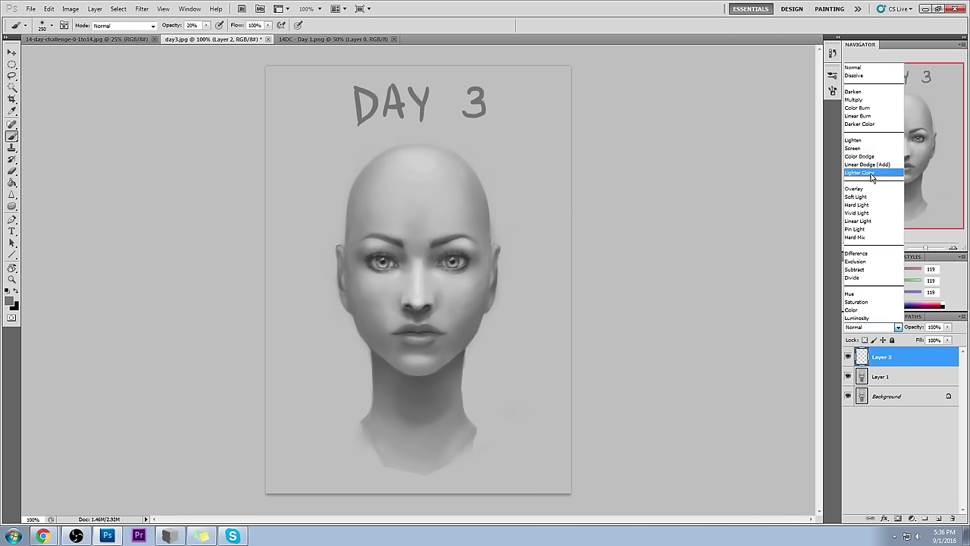
{"action": "left_click", "coordinate": [863, 92]}
{"action": "left_click", "coordinate": [487, 203], "text": "alt"}
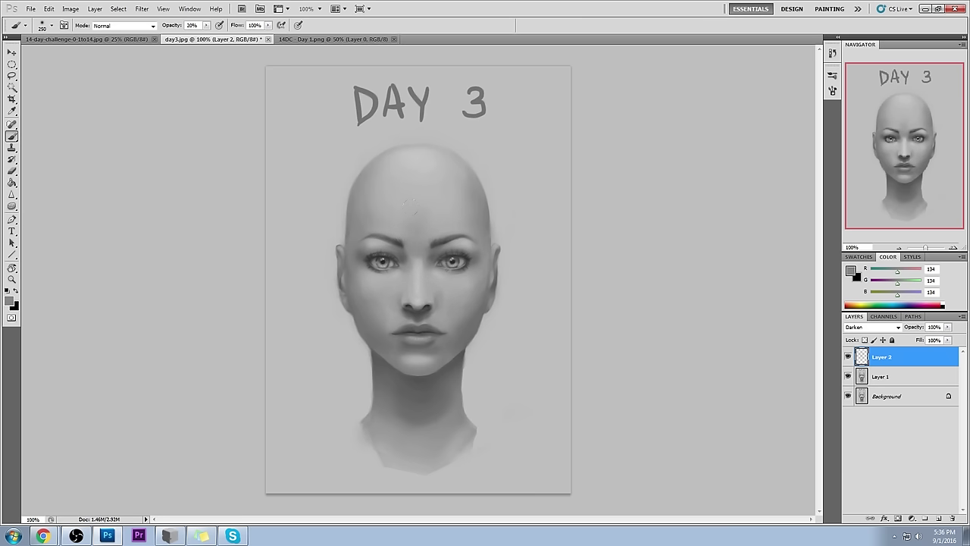
{"action": "left_click_drag", "start_coordinate": [400, 191], "coordinate": [439, 170]}
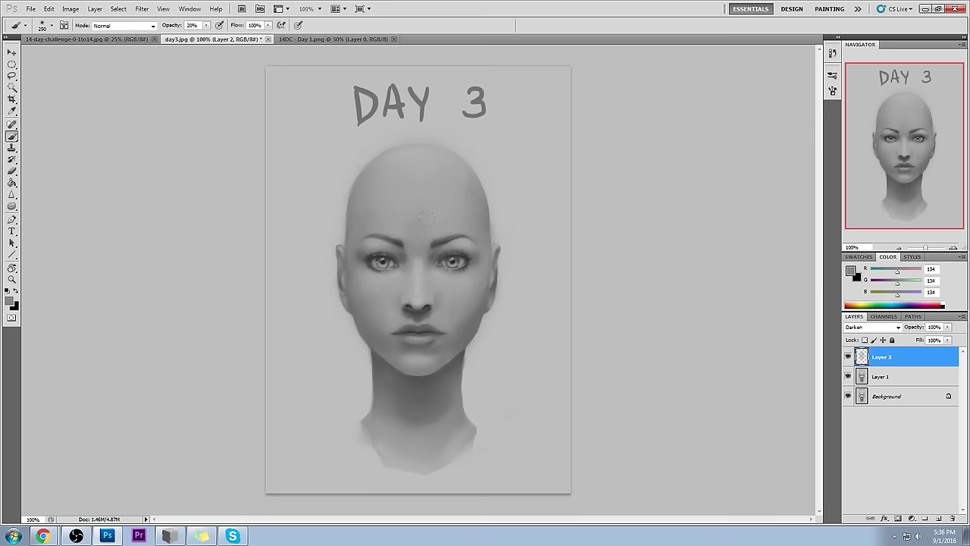
Step: Undo a first eraser stroke on the nose and lightly erase the darkening along the nose and inner eye at 13% opacity
{"action": "key", "text": "e"}
{"action": "key", "text": "]"}
{"action": "mouse_move", "coordinate": [401, 279]}
{"action": "left_mouse_down"}
{"action": "mouse_move", "coordinate": [420, 300]}
{"action": "mouse_move", "coordinate": [401, 270]}
{"action": "left_mouse_up"}
{"action": "left_click_drag", "start_coordinate": [165, 25], "coordinate": [91, 59]}
{"action": "key", "text": "ctrl+z"}
{"action": "key", "text": "bracketleft"}
{"action": "key", "text": "bracketleft"}
{"action": "key", "text": "bracketleft"}
{"action": "mouse_move", "coordinate": [410, 284]}
{"action": "left_mouse_down"}
{"action": "mouse_move", "coordinate": [410, 262]}
{"action": "mouse_move", "coordinate": [411, 297]}
{"action": "mouse_move", "coordinate": [406, 254]}
{"action": "left_mouse_up"}
{"action": "key", "text": "bracketright"}
{"action": "key", "text": "bracketright"}
{"action": "key", "text": "bracketright"}
{"action": "key", "text": "bracketright"}
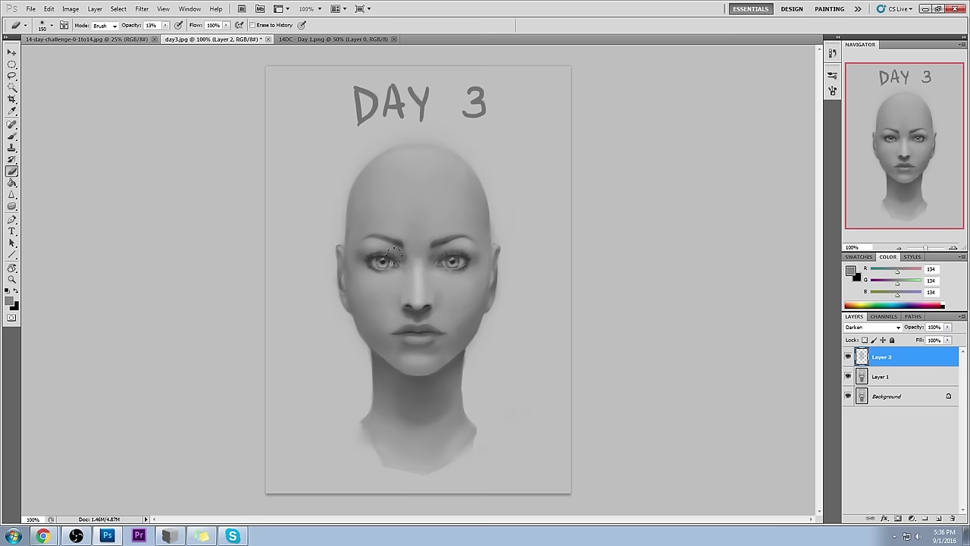
{"action": "key", "text": "bracketright"}
{"action": "key", "text": "bracketleft"}
{"action": "key", "text": "bracketleft"}
Step: Erase more of the darkening from the forehead and around both eyes, raising the eraser opacity to 32% and 50%
{"action": "left_click", "coordinate": [166, 25]}
{"action": "left_click_drag", "start_coordinate": [161, 39], "coordinate": [176, 39]}
{"action": "key", "text": "bracketleft"}
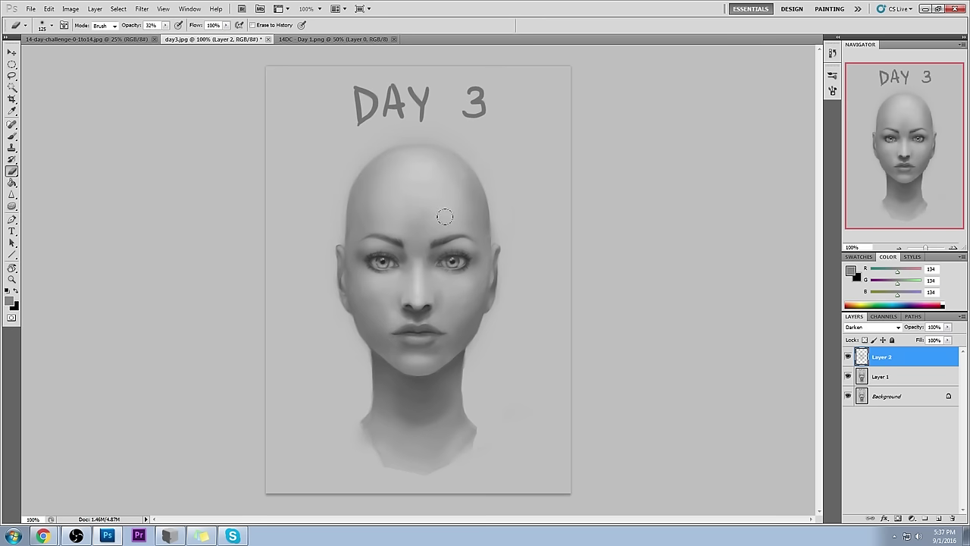
{"action": "left_click_drag", "start_coordinate": [449, 253], "coordinate": [441, 256]}
{"action": "left_click", "coordinate": [165, 25]}
{"action": "left_click_drag", "start_coordinate": [169, 36], "coordinate": [172, 37]}
{"action": "left_click_drag", "start_coordinate": [394, 245], "coordinate": [383, 251]}
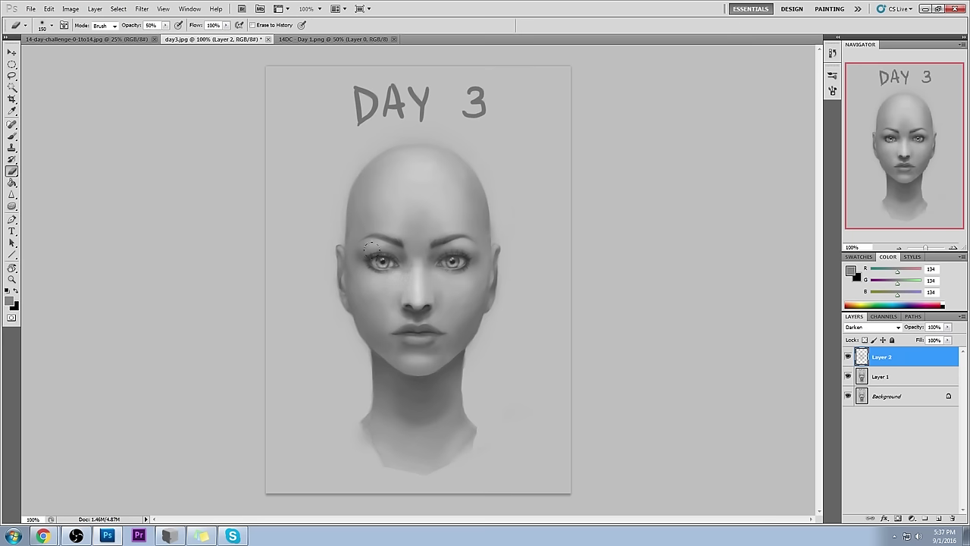
{"action": "key", "text": "bracketright"}
{"action": "key", "text": "bracketright"}
Step: Compare the portrait with and without the darkening on Layer 2, cancelling the layer style settings
{"action": "left_click", "coordinate": [848, 357]}
{"action": "left_click", "coordinate": [848, 357]}
{"action": "left_click", "coordinate": [848, 357]}
{"action": "left_click", "coordinate": [848, 357]}
{"action": "left_click", "coordinate": [848, 357]}
{"action": "left_click", "coordinate": [848, 358]}
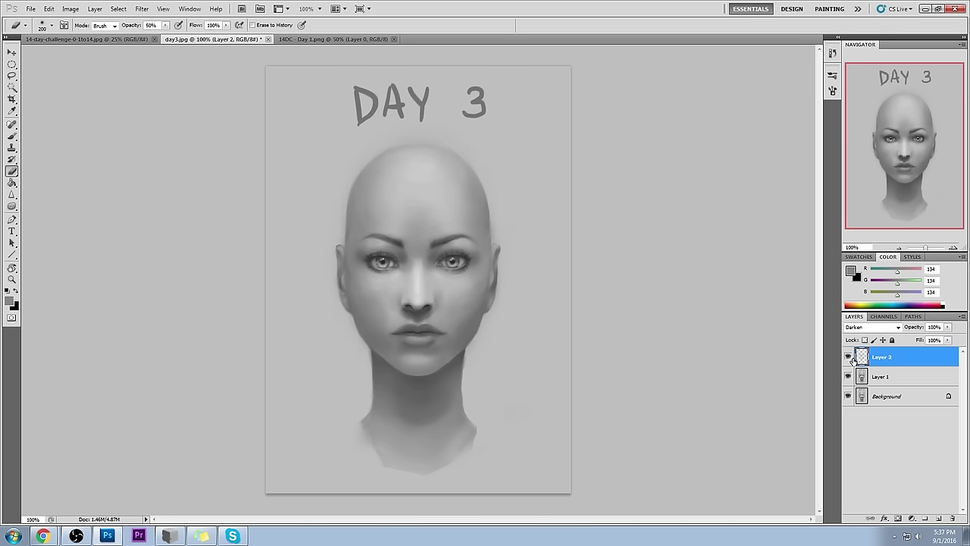
{"action": "left_click", "coordinate": [848, 357]}
{"action": "left_click", "coordinate": [849, 357]}
{"action": "double_click", "coordinate": [855, 359]}
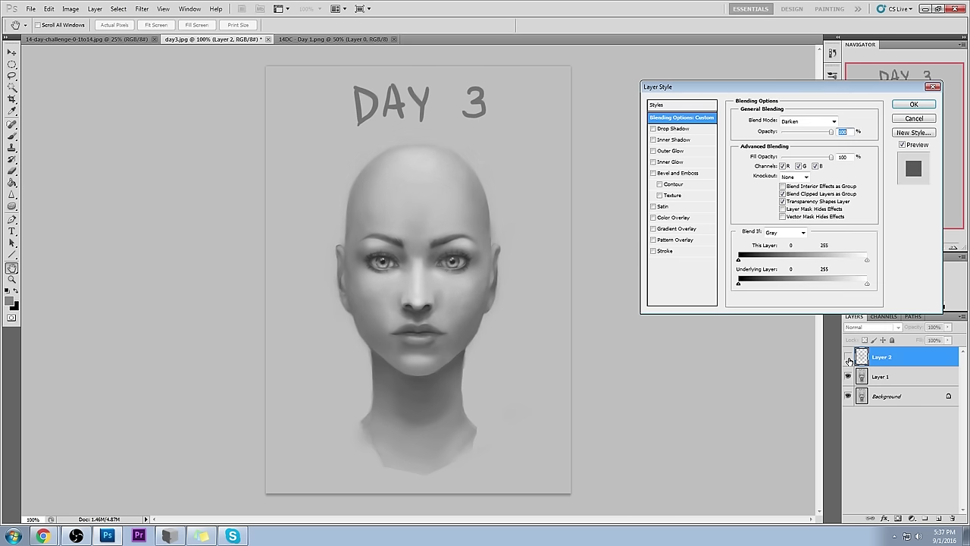
{"action": "left_click", "coordinate": [915, 119]}
{"action": "left_click", "coordinate": [848, 357]}
{"action": "left_click", "coordinate": [848, 357]}
{"action": "left_click", "coordinate": [848, 357]}
{"action": "left_click", "coordinate": [848, 357]}
{"action": "left_click", "coordinate": [849, 357]}
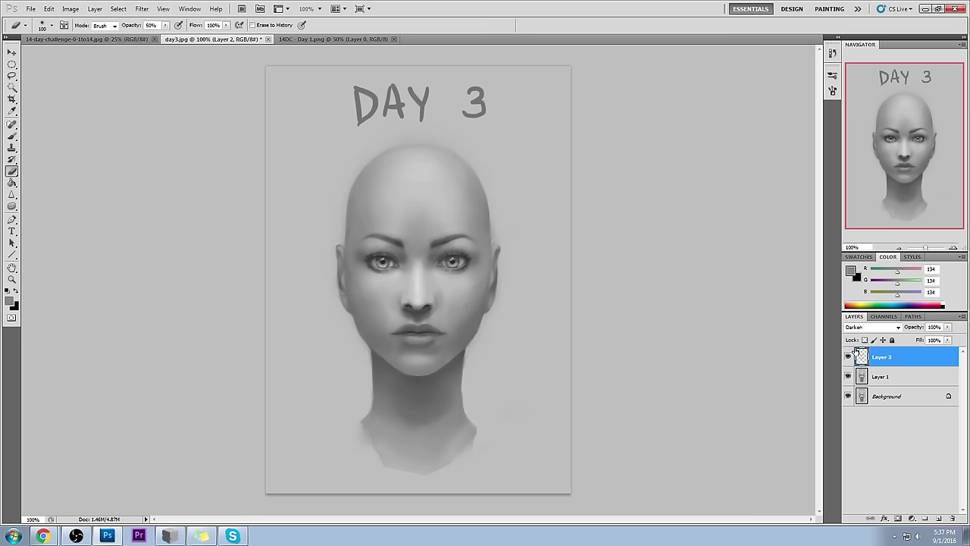
Step: Merge the darkening layer into Layer 1 and compare the result with the original Background portrait
{"action": "right_click", "coordinate": [891, 361]}
{"action": "left_click", "coordinate": [894, 328]}
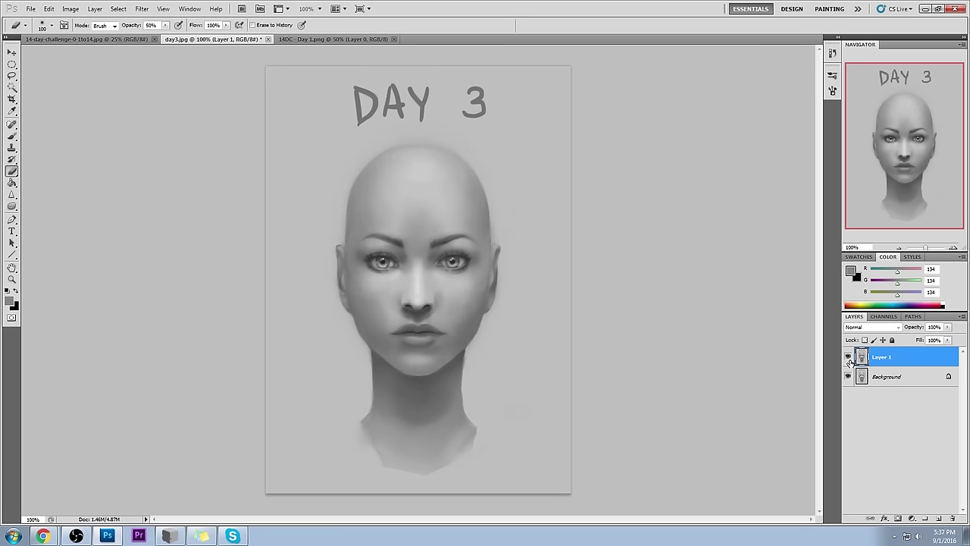
{"action": "left_click", "coordinate": [848, 357]}
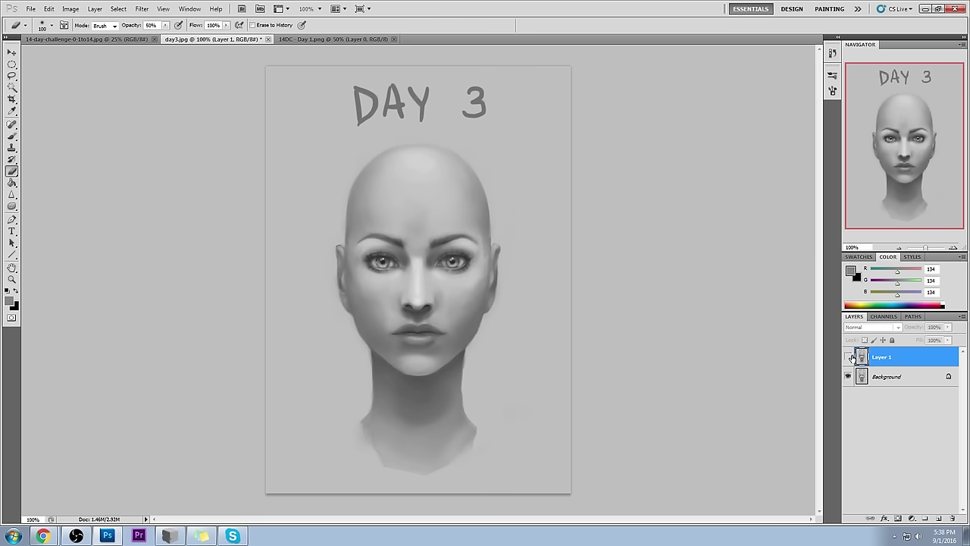
{"action": "left_click", "coordinate": [848, 357]}
{"action": "left_click", "coordinate": [848, 359]}
{"action": "left_click", "coordinate": [847, 360]}
{"action": "left_click", "coordinate": [847, 362]}
{"action": "left_click", "coordinate": [847, 361]}
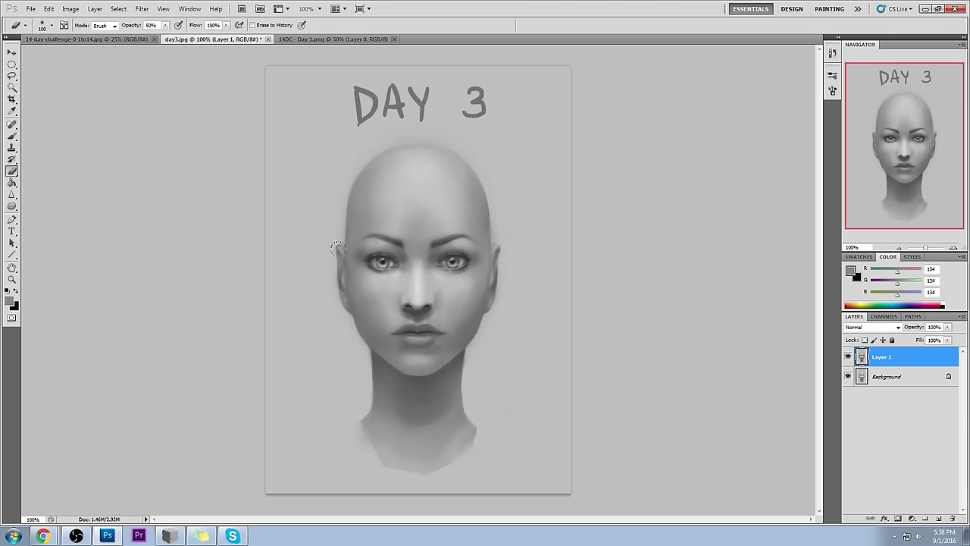
Step: Add a layer in Lighten mode and brush the forehead's light grey over the cheek, chin and neck at 20% opacity
{"action": "left_click", "coordinate": [939, 519]}
{"action": "left_click", "coordinate": [873, 326]}
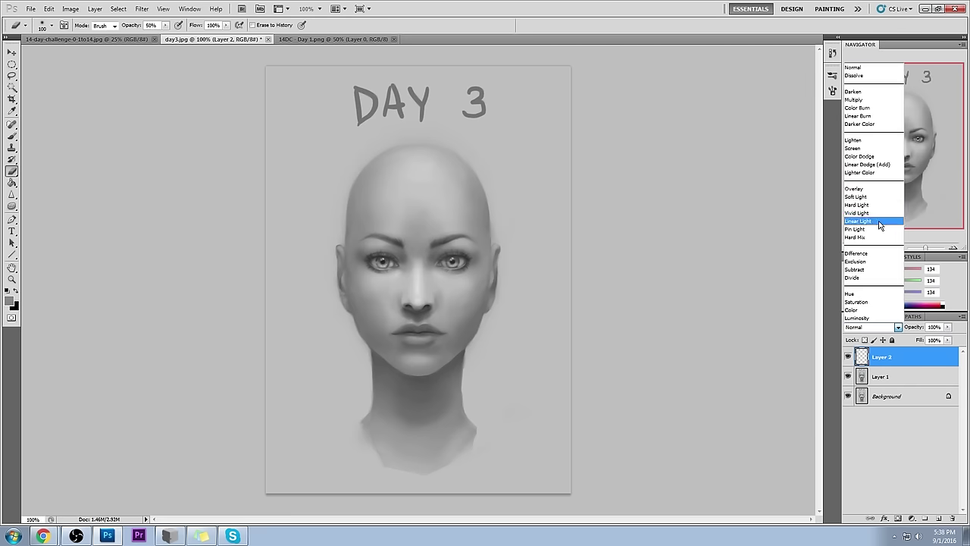
{"action": "left_click", "coordinate": [856, 140]}
{"action": "key", "text": "b"}
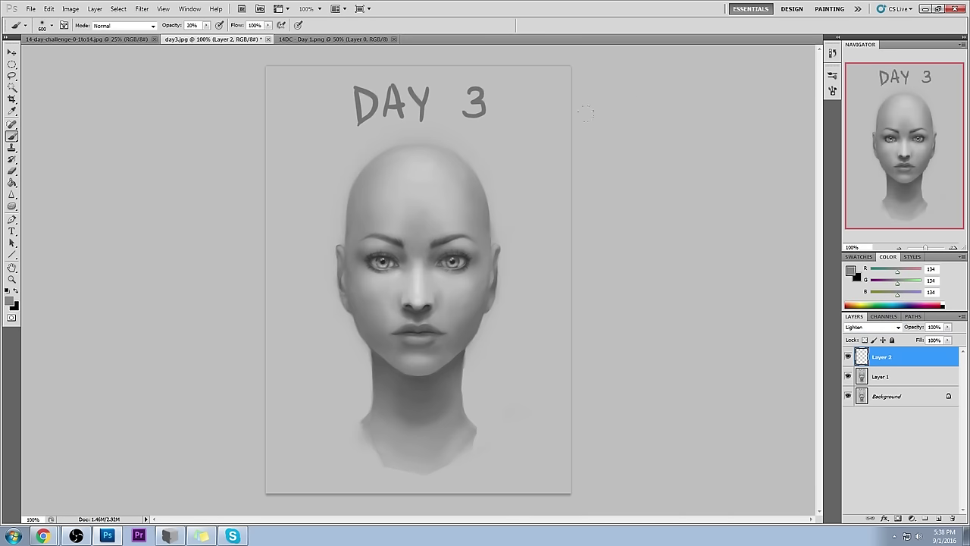
{"action": "left_click", "coordinate": [432, 176], "text": "alt"}
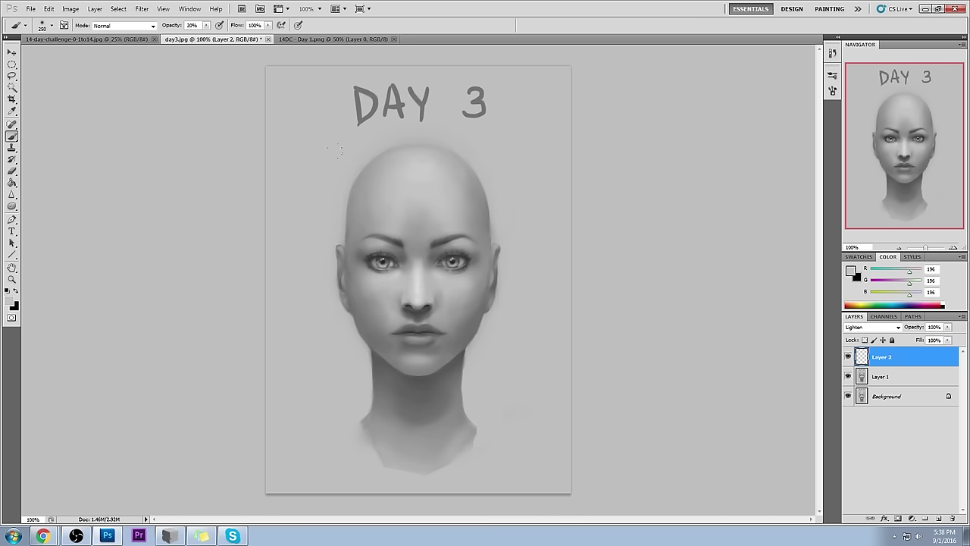
{"action": "mouse_move", "coordinate": [356, 258]}
{"action": "left_mouse_down"}
{"action": "mouse_move", "coordinate": [360, 311]}
{"action": "mouse_move", "coordinate": [425, 250]}
{"action": "mouse_move", "coordinate": [466, 333]}
{"action": "mouse_move", "coordinate": [432, 394]}
{"action": "left_mouse_up"}
{"action": "left_click_drag", "start_coordinate": [432, 444], "coordinate": [384, 395]}
{"action": "mouse_move", "coordinate": [407, 351]}
{"action": "left_mouse_down"}
{"action": "mouse_move", "coordinate": [377, 253]}
{"action": "mouse_move", "coordinate": [452, 348]}
{"action": "left_mouse_up"}
Step: Erase the lightening around both eyes, from the nose down to the chin, and on the neck at 50% opacity
{"action": "key", "text": "e"}
{"action": "left_click_drag", "start_coordinate": [462, 258], "coordinate": [440, 260]}
{"action": "key", "text": "]"}
{"action": "key", "text": "]"}
{"action": "key", "text": "]"}
{"action": "left_click_drag", "start_coordinate": [369, 256], "coordinate": [373, 267]}
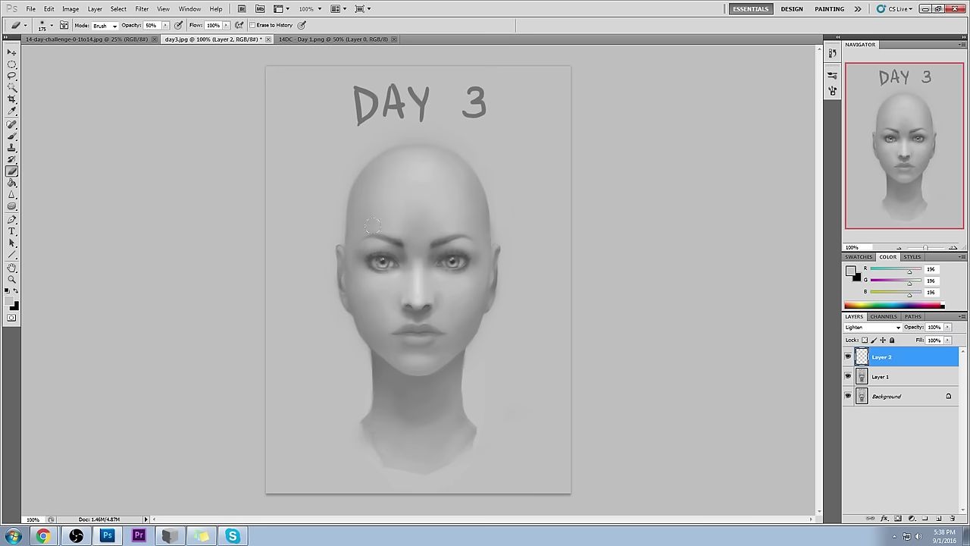
{"action": "key", "text": "["}
{"action": "mouse_move", "coordinate": [408, 307]}
{"action": "left_mouse_down"}
{"action": "mouse_move", "coordinate": [427, 319]}
{"action": "mouse_move", "coordinate": [428, 304]}
{"action": "mouse_move", "coordinate": [424, 364]}
{"action": "left_mouse_up"}
{"action": "key", "text": "]"}
{"action": "key", "text": "]"}
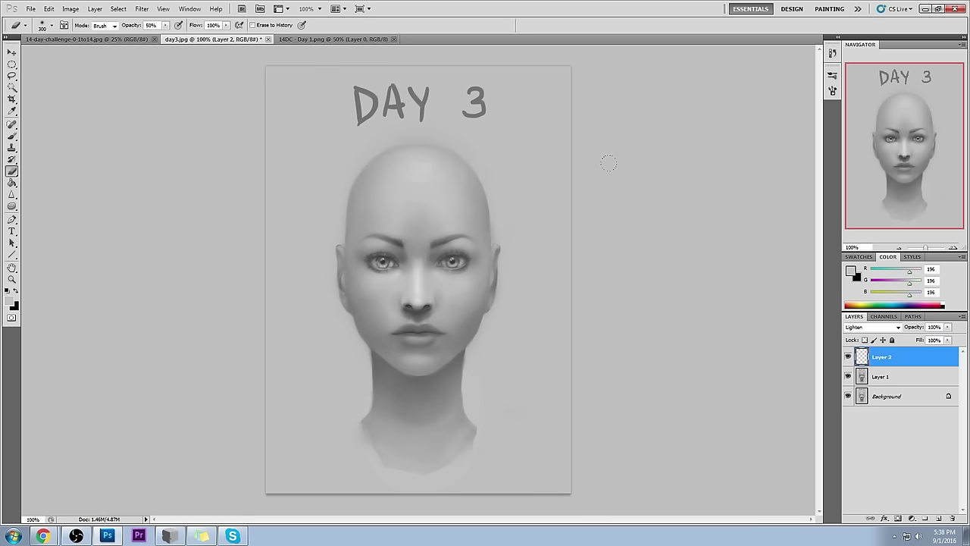
{"action": "key", "text": "bracketleft"}
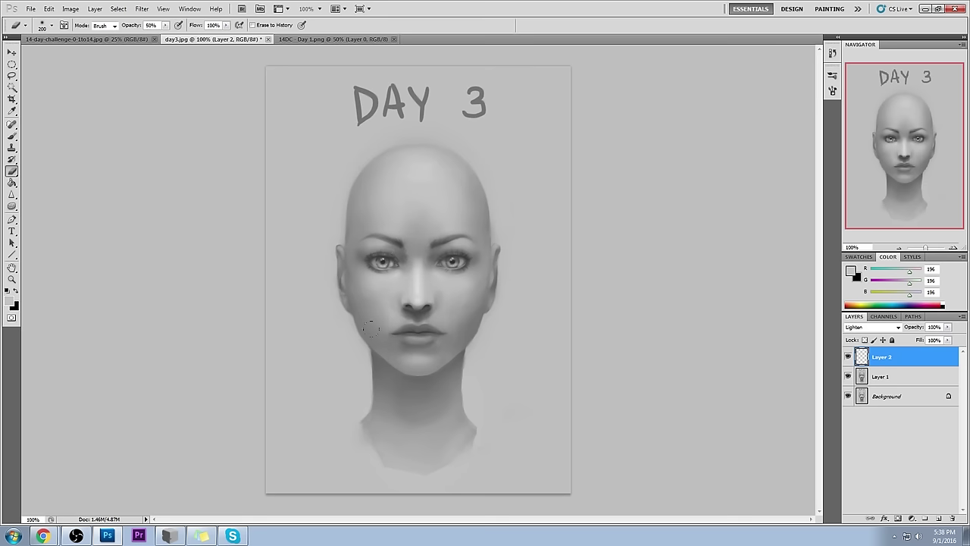
{"action": "left_click", "coordinate": [424, 395]}
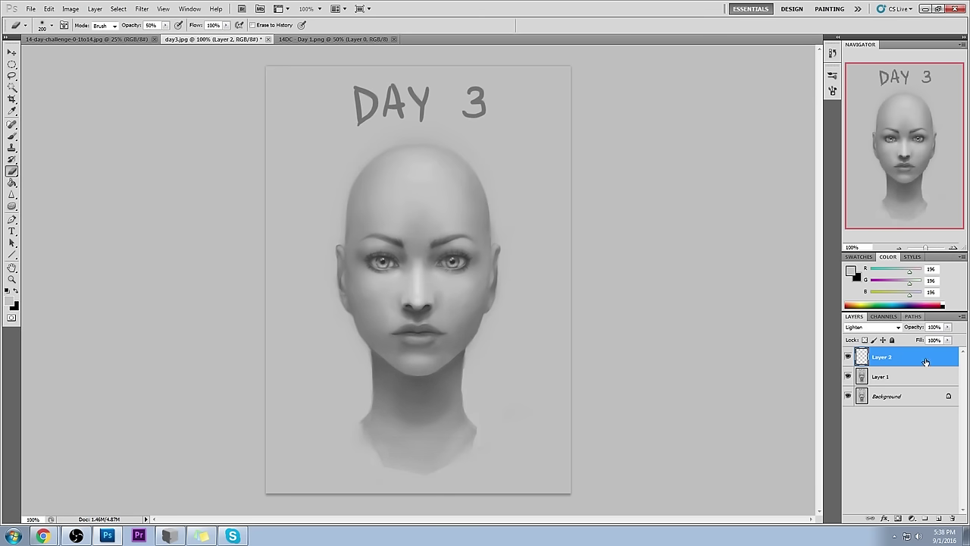
Step: Compare the portrait with and without the lightening on Layer 2
{"action": "left_click", "coordinate": [848, 357]}
{"action": "left_click", "coordinate": [848, 358]}
{"action": "left_click", "coordinate": [848, 359]}
{"action": "left_click", "coordinate": [849, 362]}
{"action": "left_click", "coordinate": [848, 363]}
{"action": "left_click", "coordinate": [848, 363]}
{"action": "left_click", "coordinate": [838, 360]}
{"action": "left_click", "coordinate": [839, 359]}
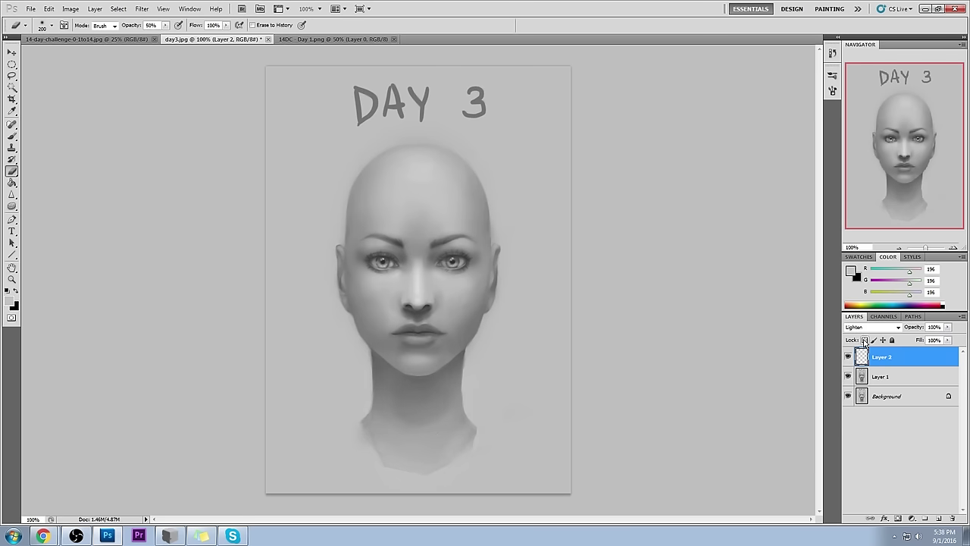
{"action": "left_click", "coordinate": [848, 356]}
{"action": "left_click", "coordinate": [848, 357]}
Step: Erase more lightening from the chin to the neck, check the difference, and merge the Lighten layer into Layer 1
{"action": "mouse_move", "coordinate": [442, 346]}
{"action": "left_mouse_down"}
{"action": "mouse_move", "coordinate": [425, 394]}
{"action": "mouse_move", "coordinate": [439, 424]}
{"action": "mouse_move", "coordinate": [451, 391]}
{"action": "left_mouse_up"}
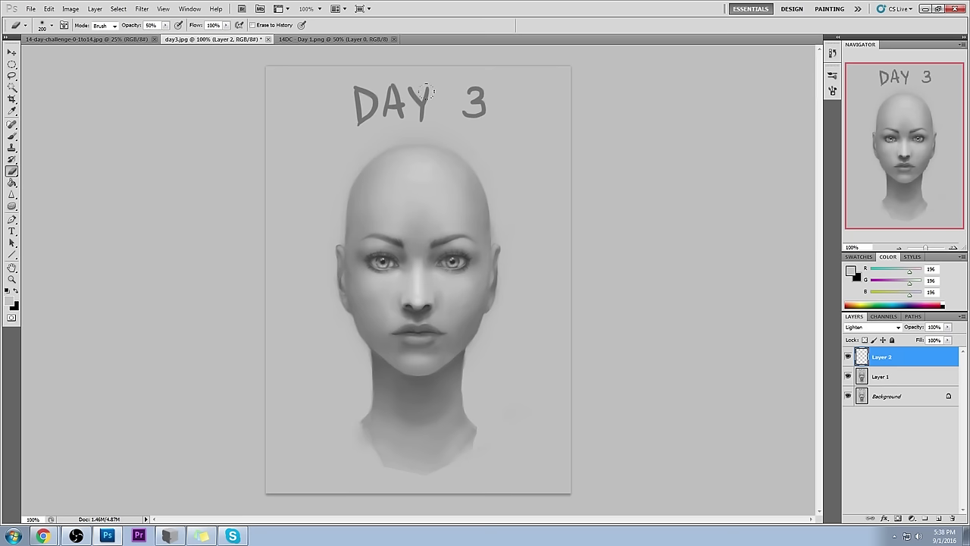
{"action": "left_click", "coordinate": [848, 357]}
{"action": "left_click", "coordinate": [849, 356]}
{"action": "double_click", "coordinate": [854, 361]}
{"action": "left_click", "coordinate": [915, 119]}
{"action": "left_click", "coordinate": [849, 358]}
{"action": "left_click", "coordinate": [849, 358]}
{"action": "left_click", "coordinate": [849, 357]}
{"action": "right_click", "coordinate": [883, 358]}
{"action": "left_click", "coordinate": [841, 355]}
Step: Retouch both eyebrows on Layer 1 with a small 20% opacity brush, using greys sampled from the brows
{"action": "key", "text": "b"}
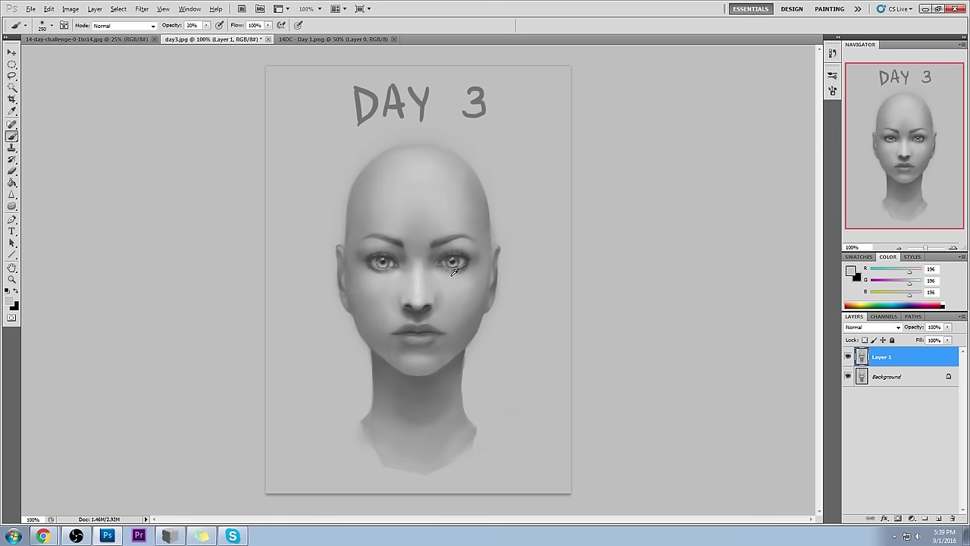
{"action": "key", "text": "bracketleft"}
{"action": "key", "text": "bracketleft"}
{"action": "key", "text": "bracketleft"}
{"action": "key", "text": "bracketleft"}
{"action": "key", "text": "bracketleft"}
{"action": "key", "text": "bracketleft"}
{"action": "key", "text": "bracketleft"}
{"action": "key", "text": "bracketleft"}
{"action": "key", "text": "bracketleft"}
{"action": "key", "text": "bracketleft"}
{"action": "key", "text": "bracketleft"}
{"action": "left_click", "coordinate": [402, 241], "text": "alt"}
{"action": "left_click_drag", "start_coordinate": [385, 239], "coordinate": [363, 238]}
{"action": "mouse_move", "coordinate": [465, 220]}
{"action": "left_mouse_down"}
{"action": "mouse_move", "coordinate": [444, 235]}
{"action": "mouse_move", "coordinate": [469, 237]}
{"action": "left_mouse_up"}
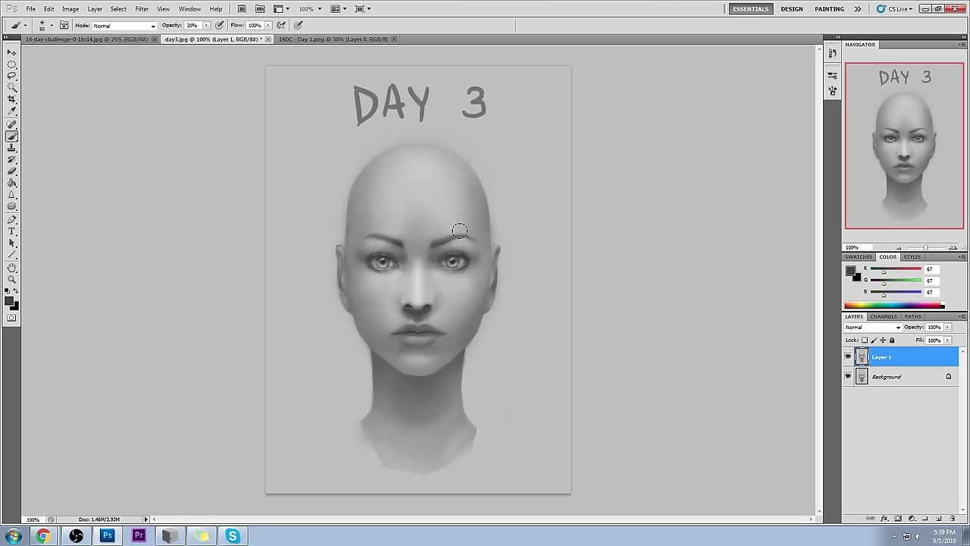
{"action": "left_click_drag", "start_coordinate": [381, 237], "coordinate": [358, 243]}
{"action": "left_click", "coordinate": [479, 235], "text": "alt"}
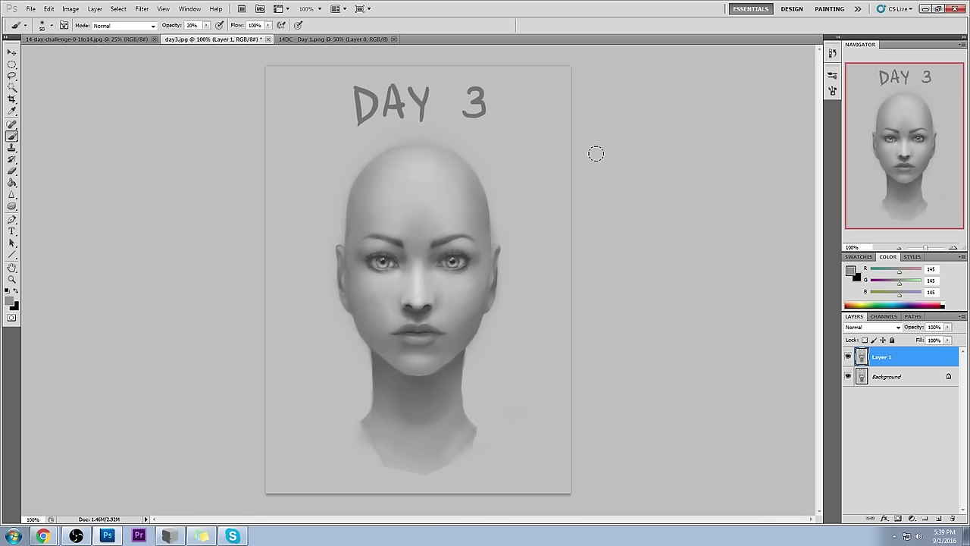
Step: Compare the retouched eyebrows and shading on Layer 1 with the original Background portrait
{"action": "left_click", "coordinate": [848, 358]}
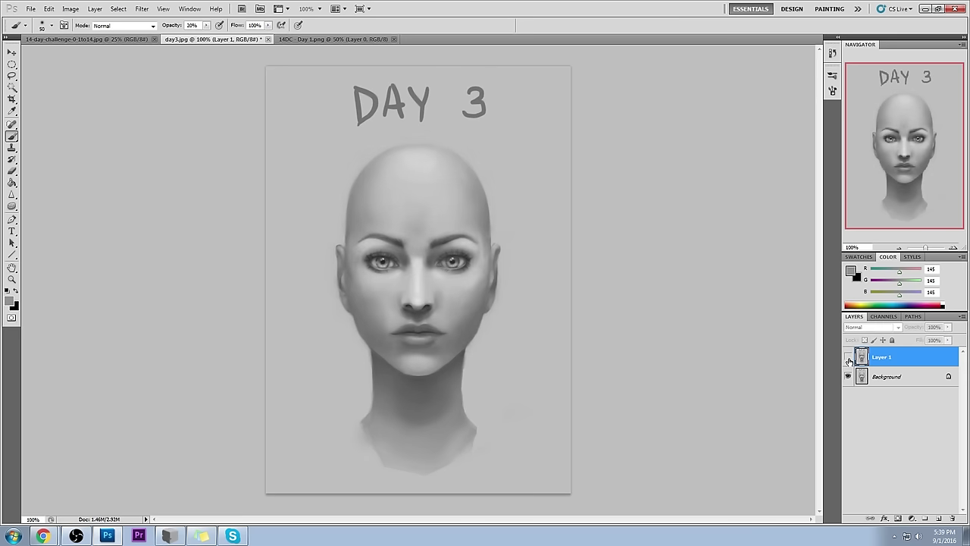
{"action": "left_click", "coordinate": [848, 358]}
{"action": "left_click", "coordinate": [848, 358]}
{"action": "left_click", "coordinate": [848, 358]}
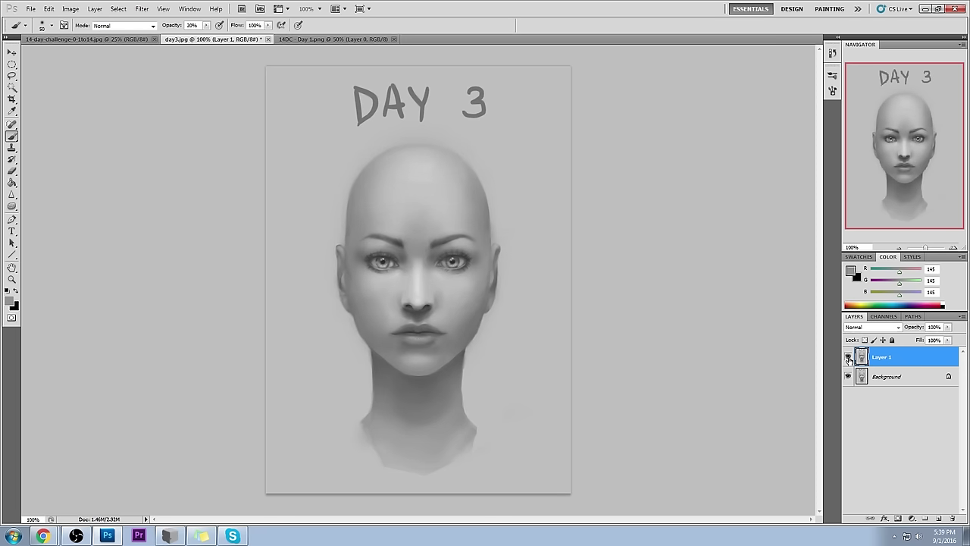
Step: Paint out the DAY 3 lettering and clean up the head's outline using the sampled background grey at 100% opacity
{"action": "right_click", "coordinate": [521, 186]}
{"action": "left_click", "coordinate": [576, 400]}
{"action": "key", "text": "Return"}
{"action": "left_click", "coordinate": [283, 94], "text": "alt"}
{"action": "mouse_move", "coordinate": [207, 25]}
{"action": "left_mouse_down"}
{"action": "mouse_move", "coordinate": [226, 40]}
{"action": "mouse_move", "coordinate": [254, 35]}
{"action": "left_mouse_up"}
{"action": "key", "text": "["}
{"action": "key", "text": "["}
{"action": "key", "text": "["}
{"action": "key", "text": "["}
{"action": "key", "text": "["}
{"action": "left_click_drag", "start_coordinate": [390, 99], "coordinate": [318, 117]}
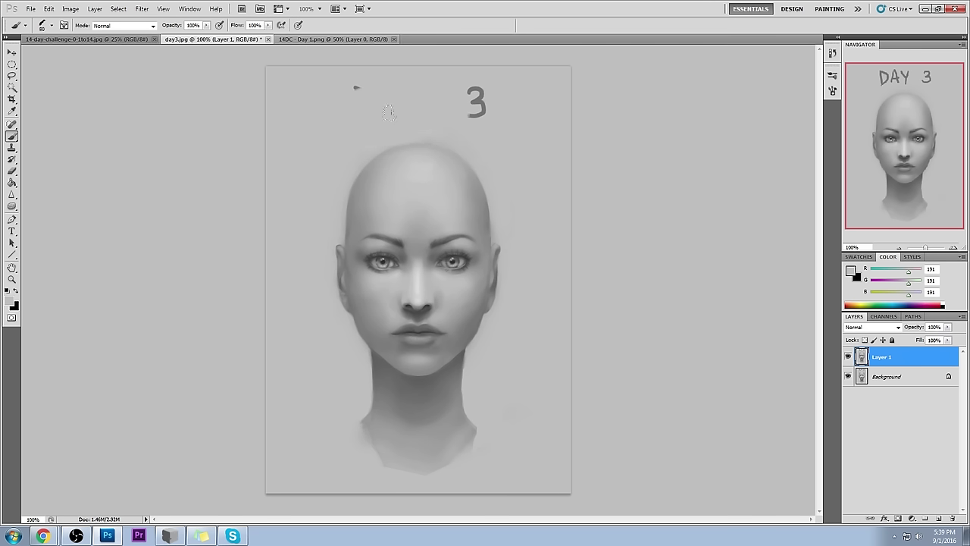
{"action": "left_click_drag", "start_coordinate": [404, 108], "coordinate": [478, 106]}
{"action": "key", "text": "["}
{"action": "key", "text": "["}
{"action": "key", "text": "["}
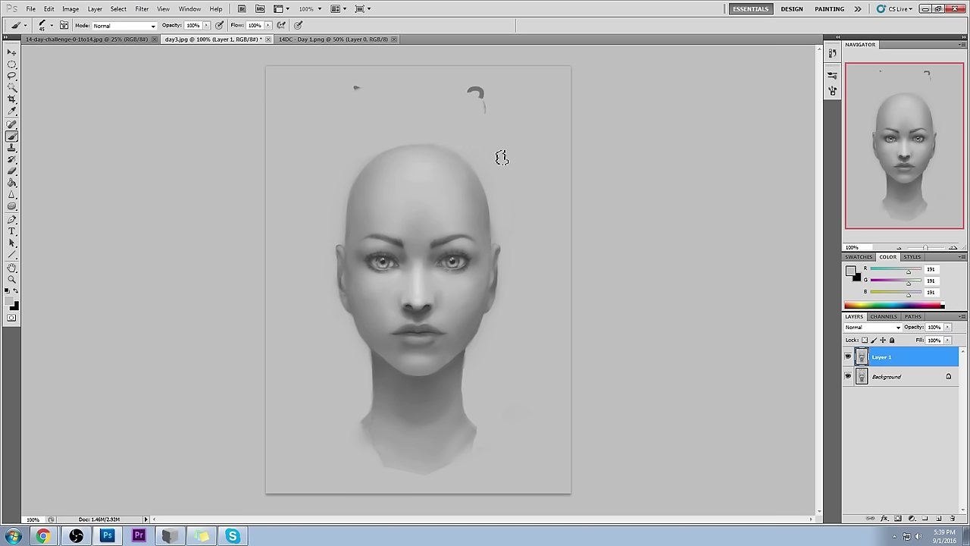
{"action": "left_click_drag", "start_coordinate": [488, 108], "coordinate": [401, 65]}
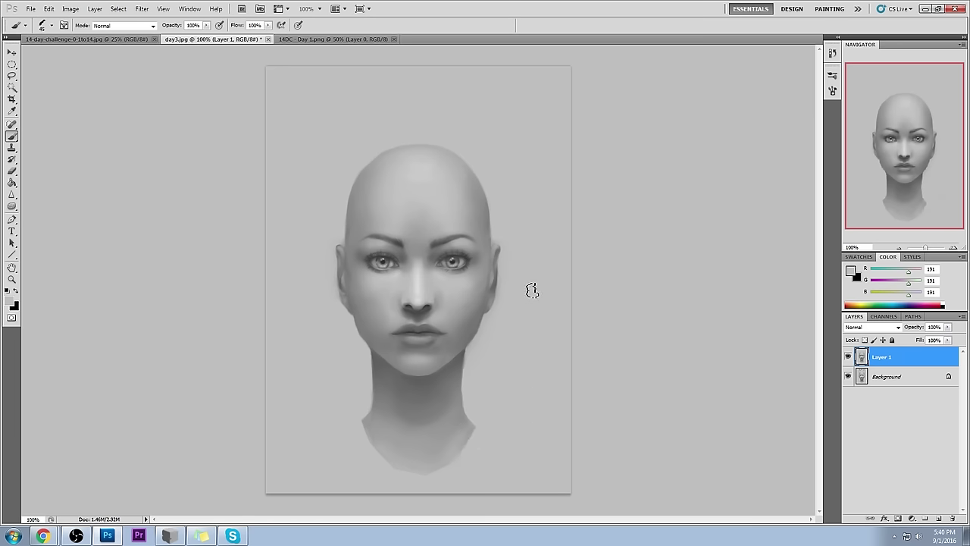
Step: Tidy the neck edges and trim the base of the neck to a V-shaped point with the background grey
{"action": "key", "text": "["}
{"action": "key", "text": "["}
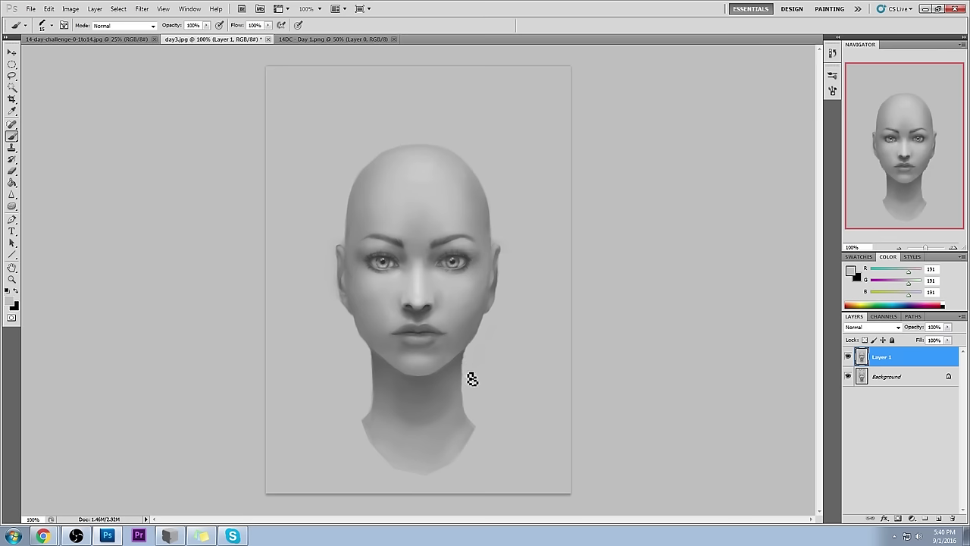
{"action": "key", "text": "bracketright"}
{"action": "left_click_drag", "start_coordinate": [476, 419], "coordinate": [433, 461]}
{"action": "left_click_drag", "start_coordinate": [372, 418], "coordinate": [432, 476]}
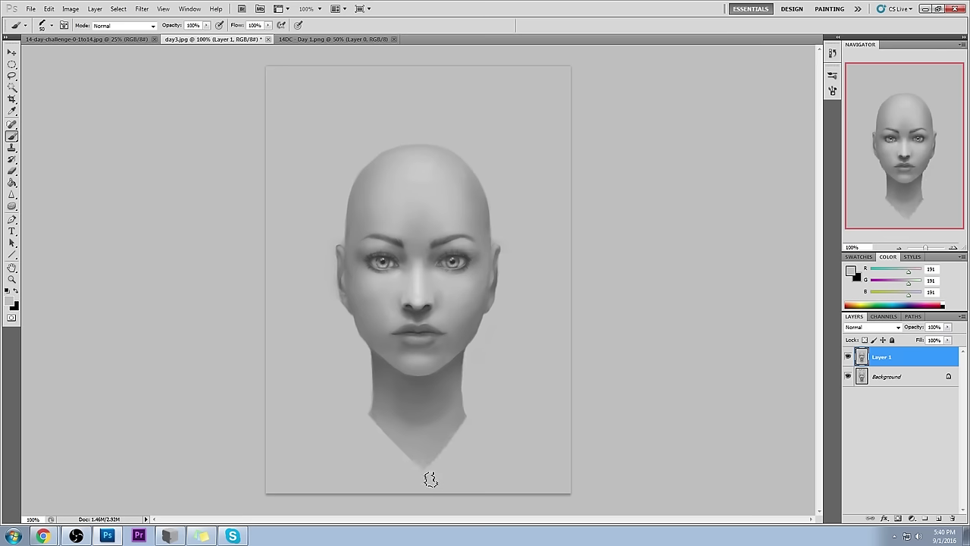
{"action": "left_click_drag", "start_coordinate": [481, 416], "coordinate": [420, 490]}
Step: Compare the cleaned-up outline and trimmed neck on Layer 1 with the original Background portrait
{"action": "left_click", "coordinate": [848, 357]}
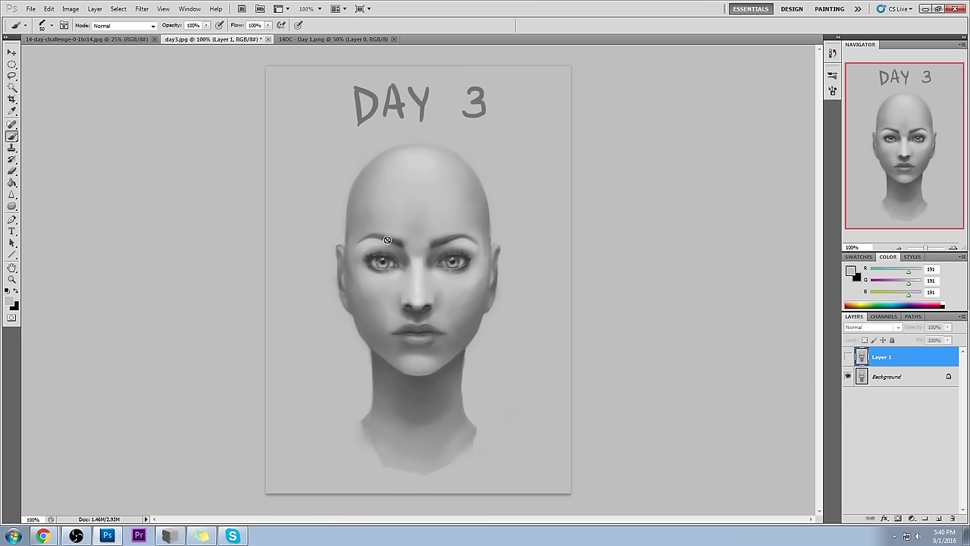
{"action": "left_click", "coordinate": [848, 357]}
{"action": "left_click", "coordinate": [848, 357]}
{"action": "left_click", "coordinate": [847, 358]}
{"action": "left_click", "coordinate": [845, 364]}
{"action": "left_click", "coordinate": [844, 364]}
{"action": "left_click", "coordinate": [845, 363]}
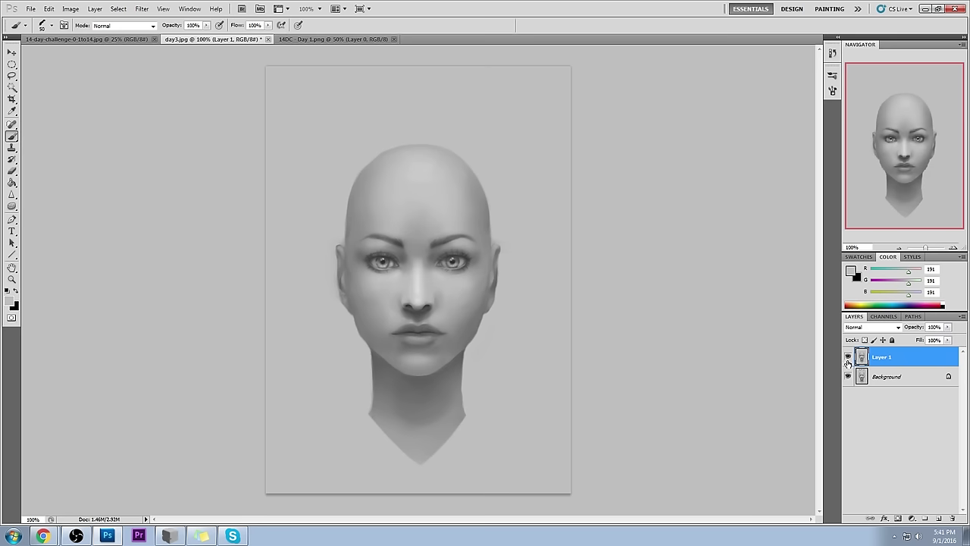
Step: Refine the shading of the forehead and the area above the brows with a smaller brush, using greys sampled from the skin
{"action": "right_click", "coordinate": [469, 260]}
{"action": "left_click", "coordinate": [706, 313]}
{"action": "left_click", "coordinate": [393, 206], "text": "alt"}
{"action": "key", "text": "alt"}
{"action": "key", "text": "alt"}
{"action": "key", "text": "bracketleft"}
{"action": "key", "text": "bracketleft"}
{"action": "key", "text": "bracketleft"}
{"action": "left_click", "coordinate": [463, 223], "text": "alt"}
{"action": "left_click", "coordinate": [475, 219], "text": "alt"}
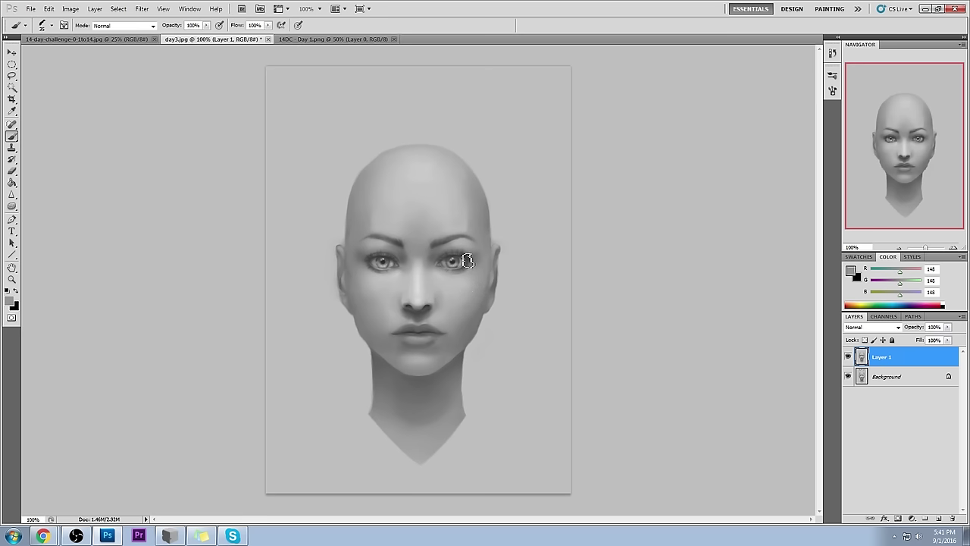
Step: Refine the cheek shading beneath both eyes with sampled skin greys, reducing the brush to 10 px
{"action": "left_click", "coordinate": [372, 272], "text": "alt"}
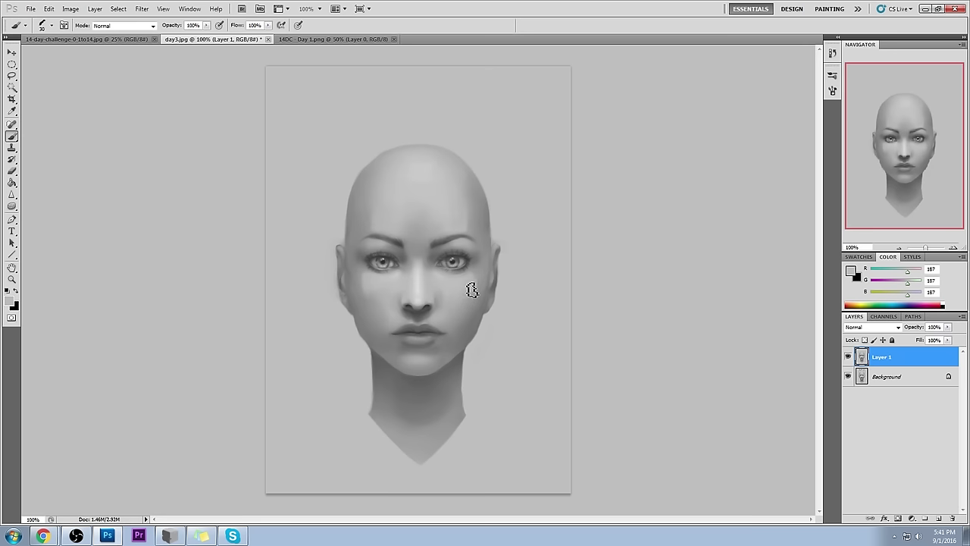
{"action": "left_click", "coordinate": [371, 274], "text": "alt"}
{"action": "key", "text": "bracketleft"}
{"action": "key", "text": "bracketleft"}
{"action": "key", "text": "bracketleft"}
{"action": "left_click", "coordinate": [482, 292], "text": "alt"}
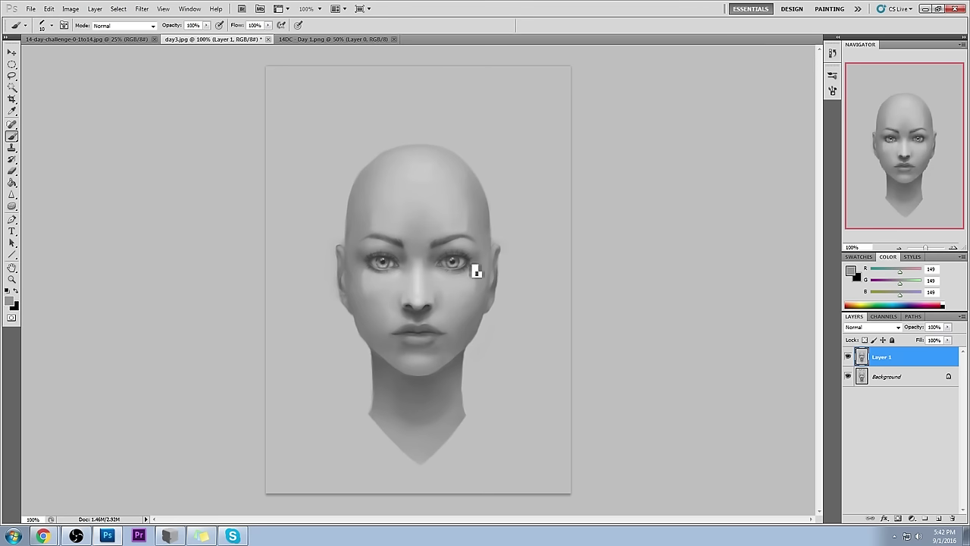
Step: Refine the shading around the nostrils, under the nose and above the upper lip with sampled greys and a 10 px brush
{"action": "left_click", "coordinate": [447, 312], "text": "alt"}
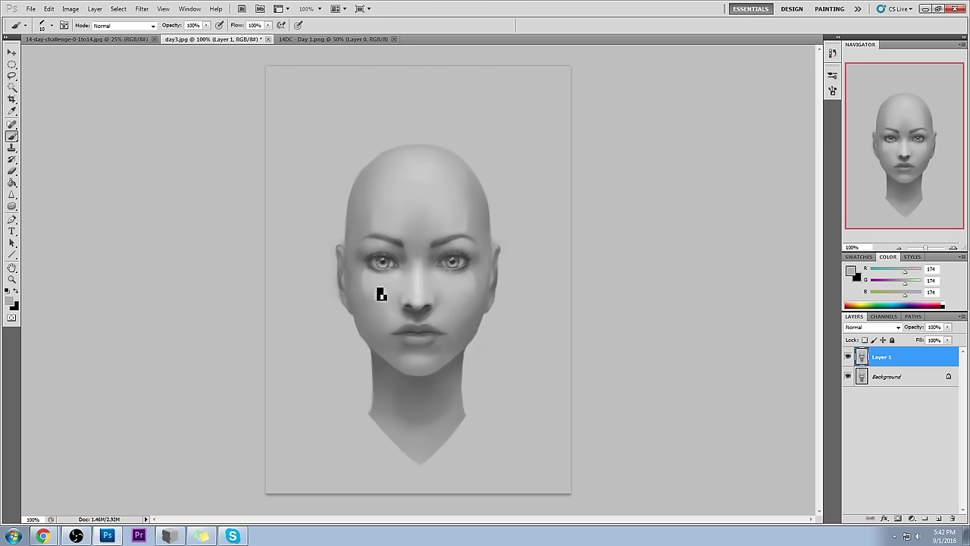
{"action": "left_click", "coordinate": [408, 320], "text": "alt"}
{"action": "left_click", "coordinate": [402, 317], "text": "alt"}
{"action": "left_click", "coordinate": [444, 307], "text": "alt"}
{"action": "left_click", "coordinate": [407, 320], "text": "alt"}
{"action": "left_click", "coordinate": [441, 308], "text": "alt"}
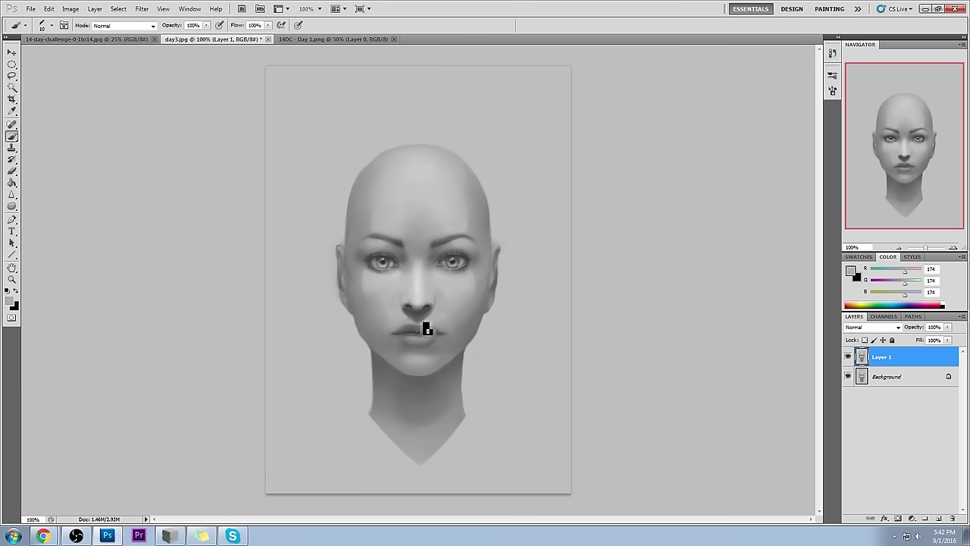
{"action": "left_click_drag", "start_coordinate": [426, 319], "coordinate": [417, 316], "text": "alt"}
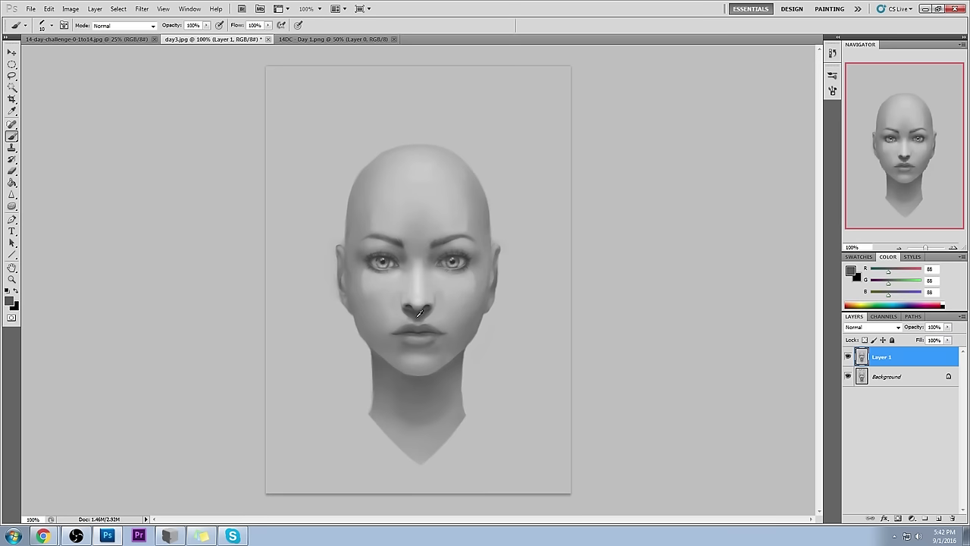
{"action": "left_click_drag", "start_coordinate": [421, 323], "coordinate": [427, 321]}
{"action": "left_click", "coordinate": [430, 318], "text": "alt"}
{"action": "left_click", "coordinate": [407, 254], "text": "alt"}
Step: Switch to PortraitStudio, adjust Skin Value to give the bust a lighter skin, and return to Photoshop
{"action": "left_click", "coordinate": [169, 538]}
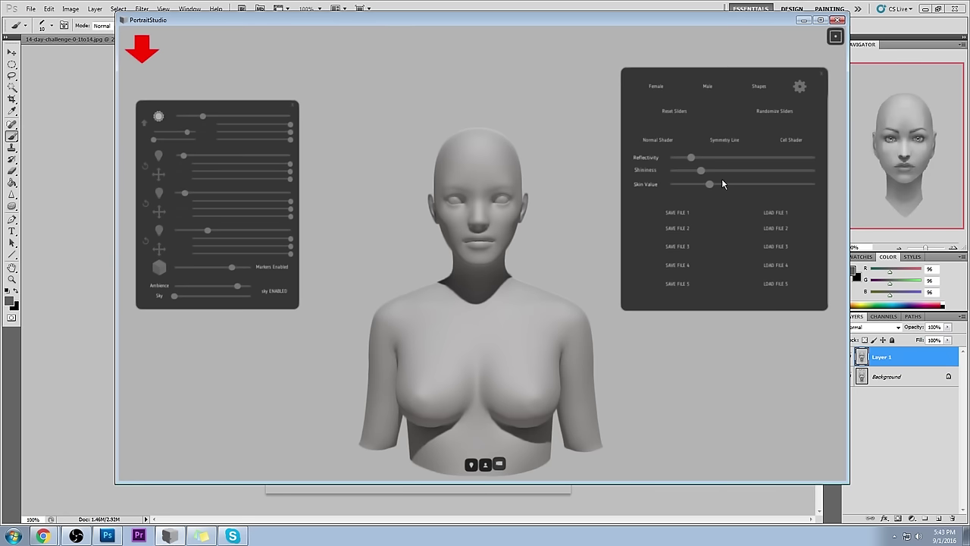
{"action": "left_click_drag", "start_coordinate": [704, 184], "coordinate": [687, 185]}
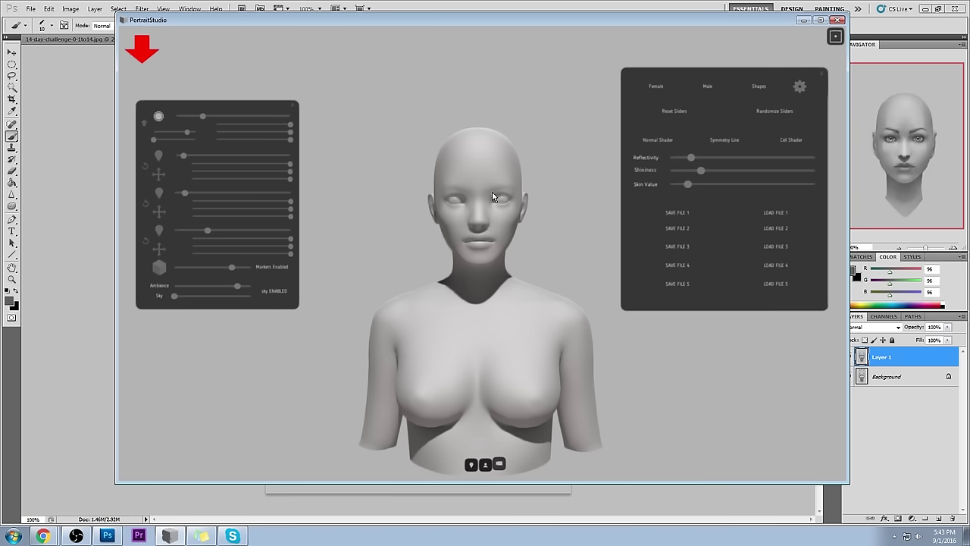
{"action": "left_click", "coordinate": [578, 4]}
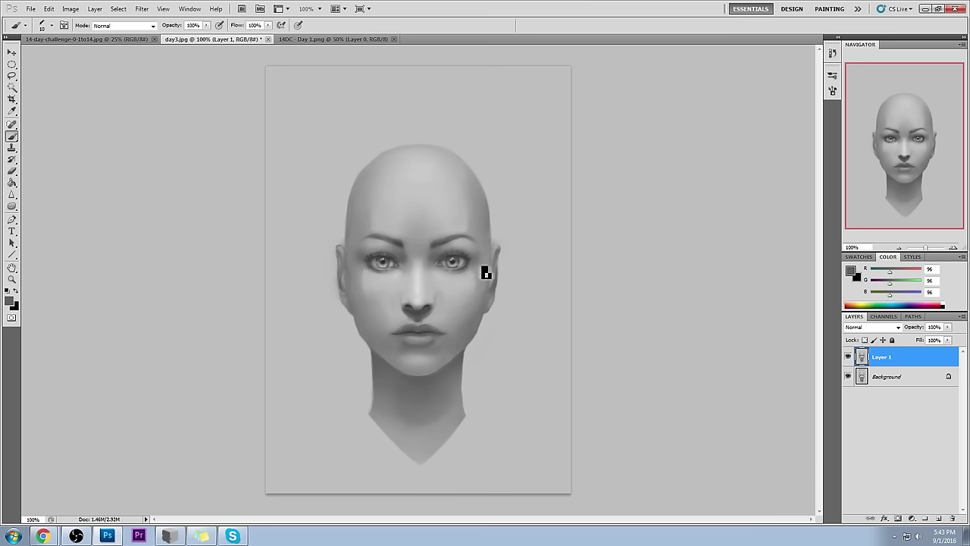
Step: Blend the facial shading on Layer 1 with the Smudge tool at 13% strength, varying the brush size
{"action": "left_click_drag", "start_coordinate": [12, 194], "coordinate": [47, 213]}
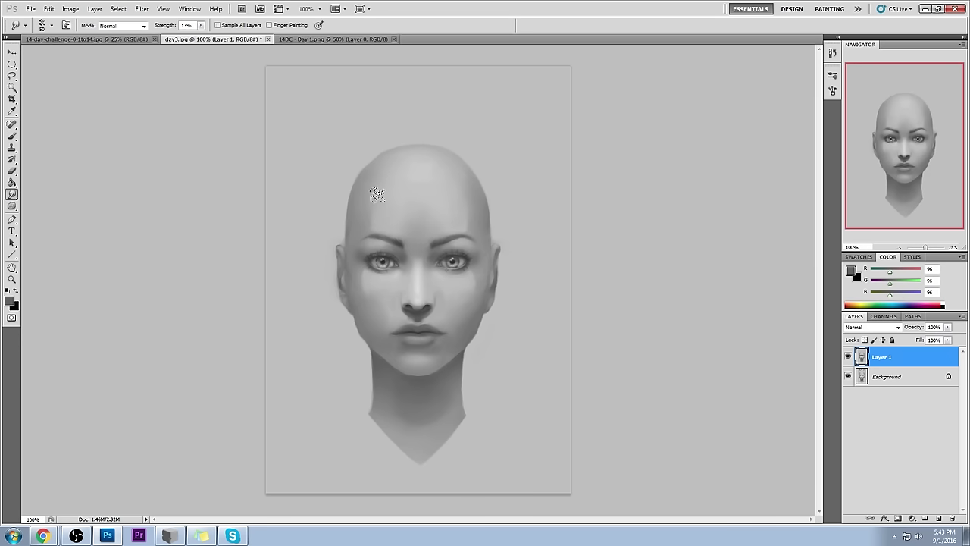
{"action": "key", "text": "bracketleft"}
{"action": "key", "text": "bracketleft"}
{"action": "key", "text": "bracketleft"}
{"action": "key", "text": "bracketleft"}
{"action": "key", "text": "bracketleft"}
{"action": "key", "text": "bracketright"}
{"action": "key", "text": "bracketright"}
{"action": "key", "text": "bracketleft"}
Step: Choose a soft round brush at 32% opacity, sample the grey beside the eye, and add a new layer above Layer 1
{"action": "key", "text": "b"}
{"action": "right_click", "coordinate": [469, 270]}
{"action": "left_click", "coordinate": [558, 410]}
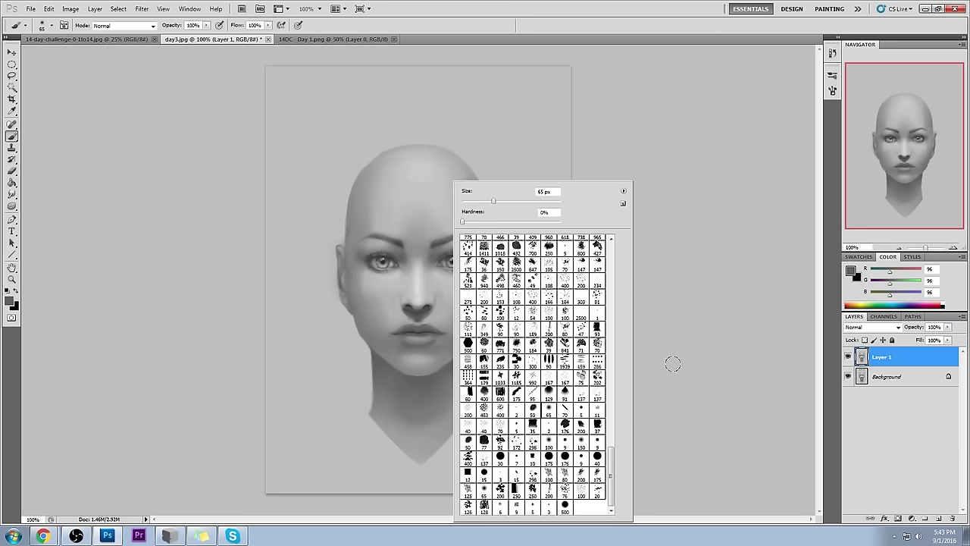
{"action": "left_click", "coordinate": [688, 334]}
{"action": "left_click", "coordinate": [473, 262], "text": "alt"}
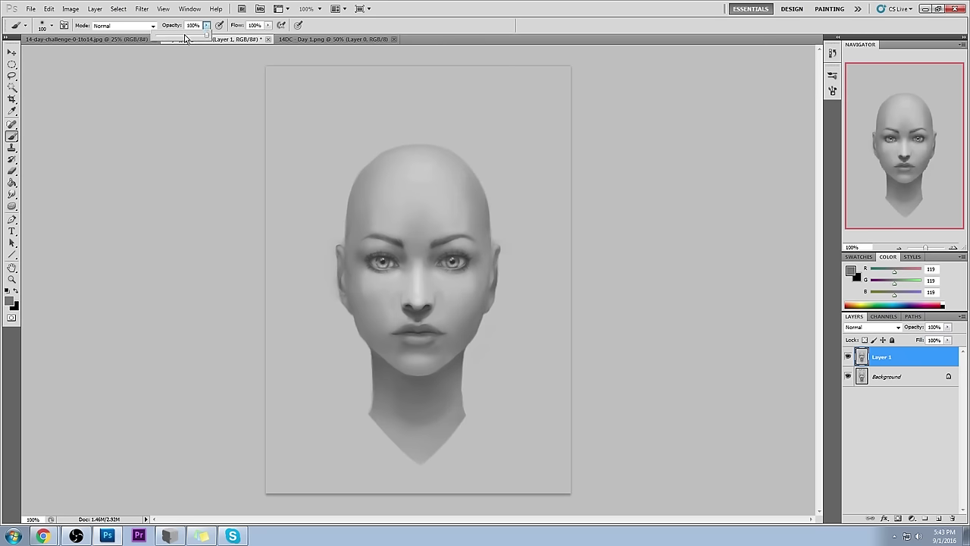
{"action": "key", "text": "3"}
{"action": "key", "text": "2"}
{"action": "left_click", "coordinate": [936, 519]}
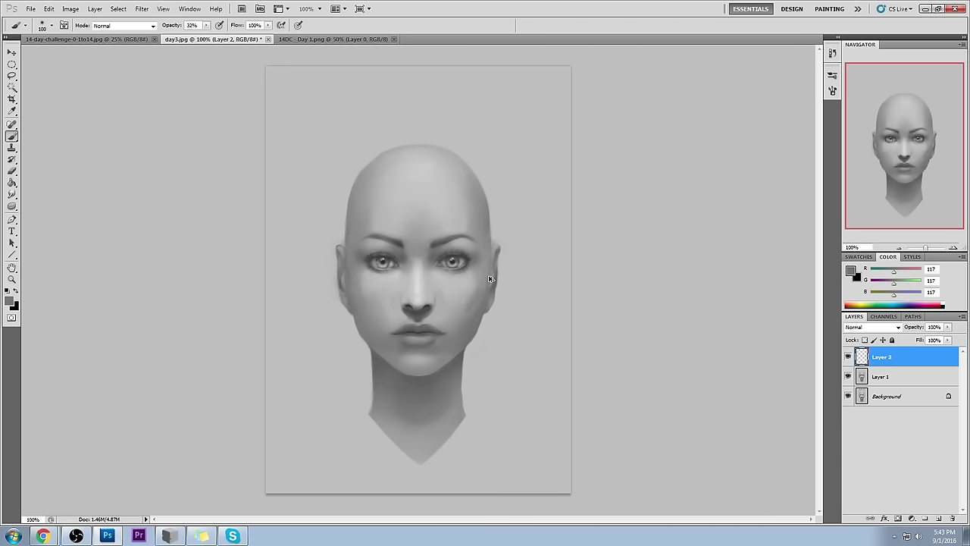
Step: Paint soft shading over the cheeks and beside the nose on Layer 2 with greys sampled from the surrounding skin
{"action": "left_click_drag", "start_coordinate": [470, 279], "coordinate": [470, 308]}
{"action": "key", "text": "ctrl+z"}
{"action": "left_click", "coordinate": [359, 285], "text": "alt"}
{"action": "left_click", "coordinate": [359, 266], "text": "alt"}
{"action": "left_click", "coordinate": [366, 309], "text": "alt"}
{"action": "left_click", "coordinate": [367, 284], "text": "alt"}
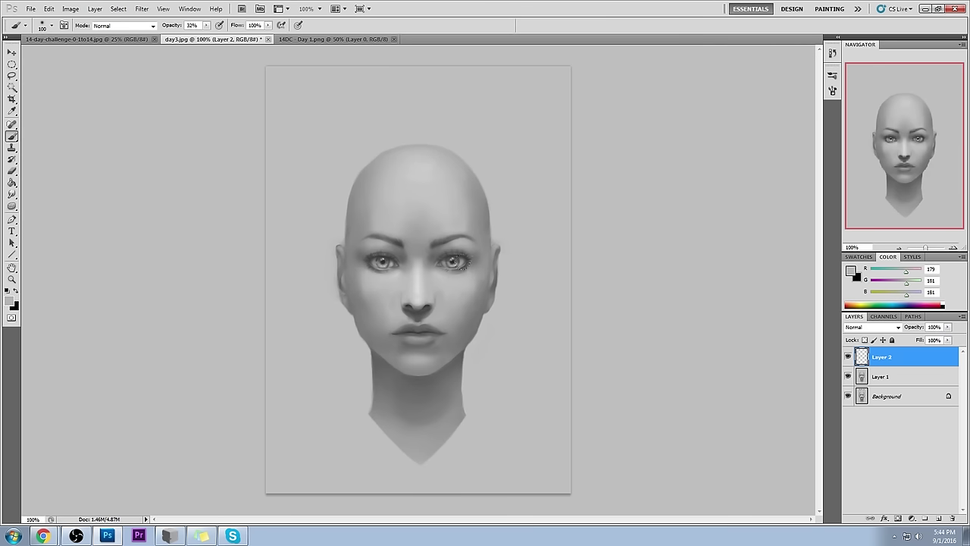
{"action": "left_click", "coordinate": [380, 276], "text": "alt"}
{"action": "left_click", "coordinate": [472, 284], "text": "alt"}
{"action": "left_click", "coordinate": [440, 312], "text": "alt"}
{"action": "left_click", "coordinate": [405, 310]}
Step: Set the brush opacity to 12% and add a new layer above Layer 2
{"action": "left_click", "coordinate": [206, 25]}
{"action": "left_click_drag", "start_coordinate": [208, 36], "coordinate": [198, 40]}
{"action": "left_click", "coordinate": [938, 518]}
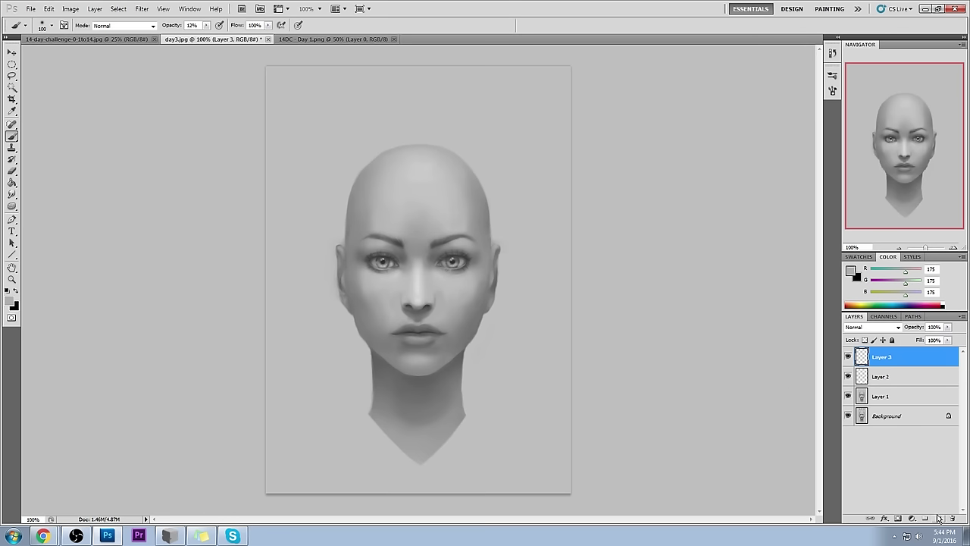
Step: Paint grey shading beside the nose on Layer 3 and soften it with the Eraser at 50% opacity
{"action": "mouse_move", "coordinate": [420, 301]}
{"action": "left_mouse_down"}
{"action": "mouse_move", "coordinate": [390, 307]}
{"action": "mouse_move", "coordinate": [421, 298]}
{"action": "mouse_move", "coordinate": [401, 307]}
{"action": "left_mouse_up"}
{"action": "key", "text": "e"}
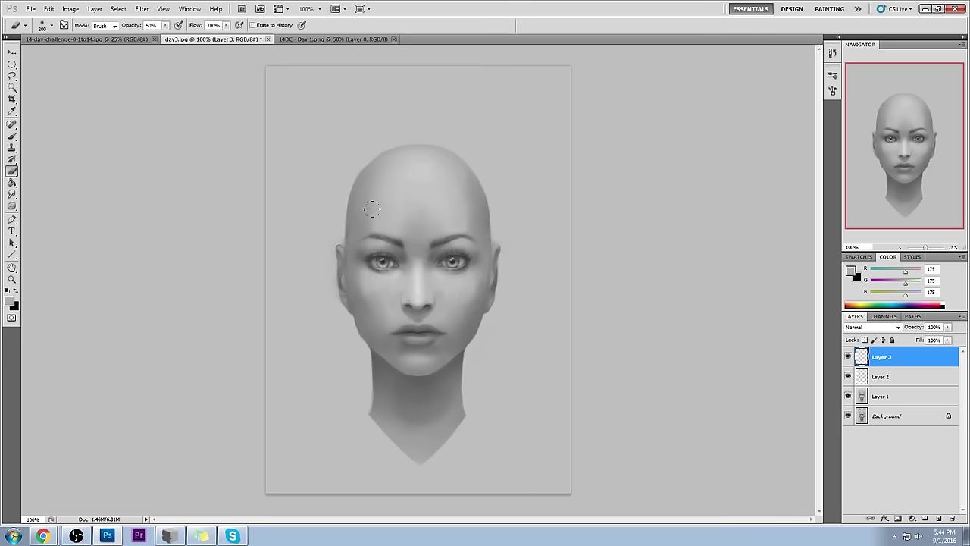
{"action": "mouse_move", "coordinate": [396, 273]}
{"action": "left_mouse_down"}
{"action": "mouse_move", "coordinate": [419, 307]}
{"action": "mouse_move", "coordinate": [411, 304]}
{"action": "mouse_move", "coordinate": [427, 301]}
{"action": "mouse_move", "coordinate": [404, 302]}
{"action": "left_mouse_up"}
{"action": "key", "text": "b"}
{"action": "left_click", "coordinate": [428, 284], "text": "alt"}
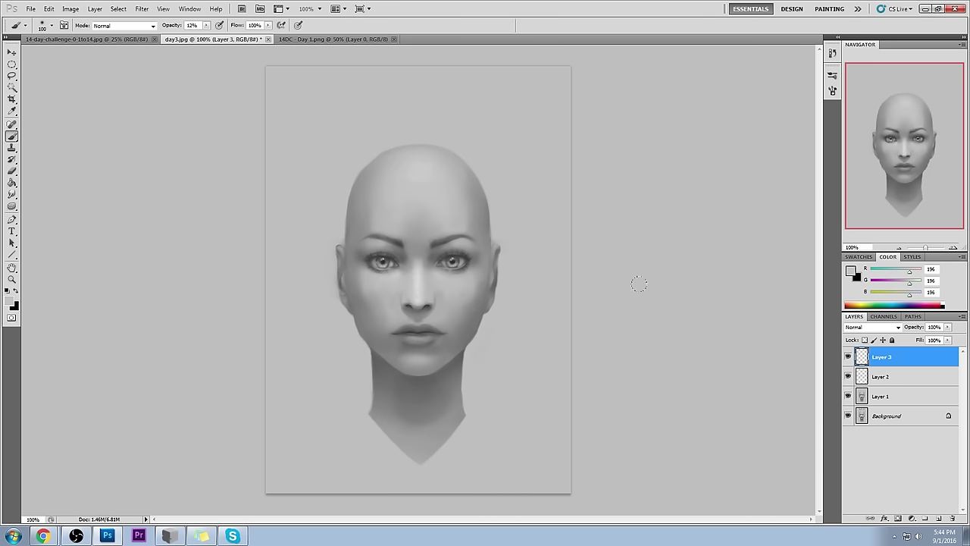
Step: Compare the face with and without the shading on Layer 2
{"action": "left_click", "coordinate": [849, 376]}
{"action": "left_click", "coordinate": [848, 377]}
{"action": "left_click", "coordinate": [848, 377]}
{"action": "left_click", "coordinate": [848, 377]}
{"action": "left_click", "coordinate": [848, 377]}
{"action": "left_click", "coordinate": [848, 377]}
{"action": "left_click", "coordinate": [848, 377]}
{"action": "left_click", "coordinate": [848, 376]}
{"action": "left_click", "coordinate": [848, 377]}
{"action": "left_click", "coordinate": [848, 377]}
{"action": "left_click", "coordinate": [848, 377]}
{"action": "left_click", "coordinate": [848, 377]}
Step: Refine both cheeks on Layer 2 with sampled greys at 12% opacity, and compare the result with the original portrait
{"action": "left_click", "coordinate": [883, 377]}
{"action": "left_click", "coordinate": [465, 296], "text": "alt"}
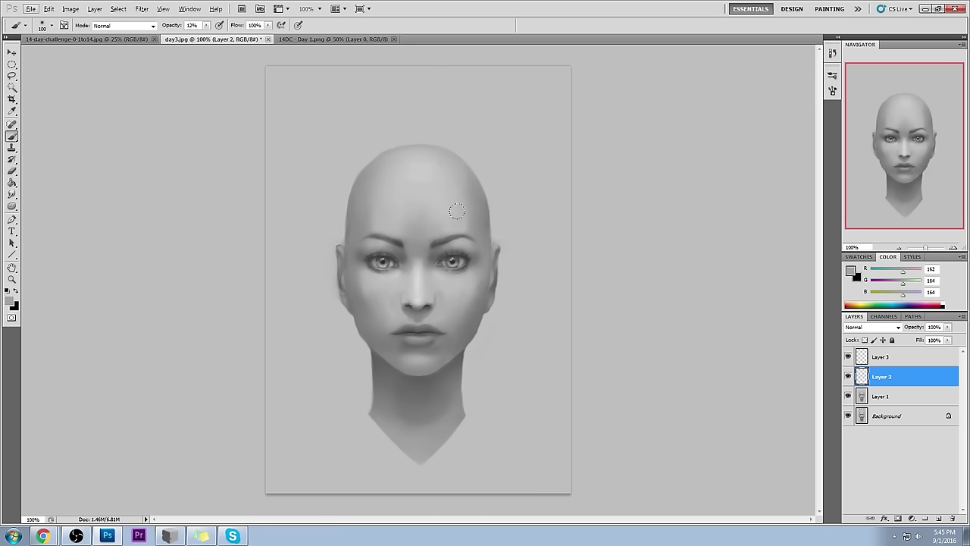
{"action": "left_click", "coordinate": [483, 290], "text": "alt"}
{"action": "left_click", "coordinate": [482, 291], "text": "alt"}
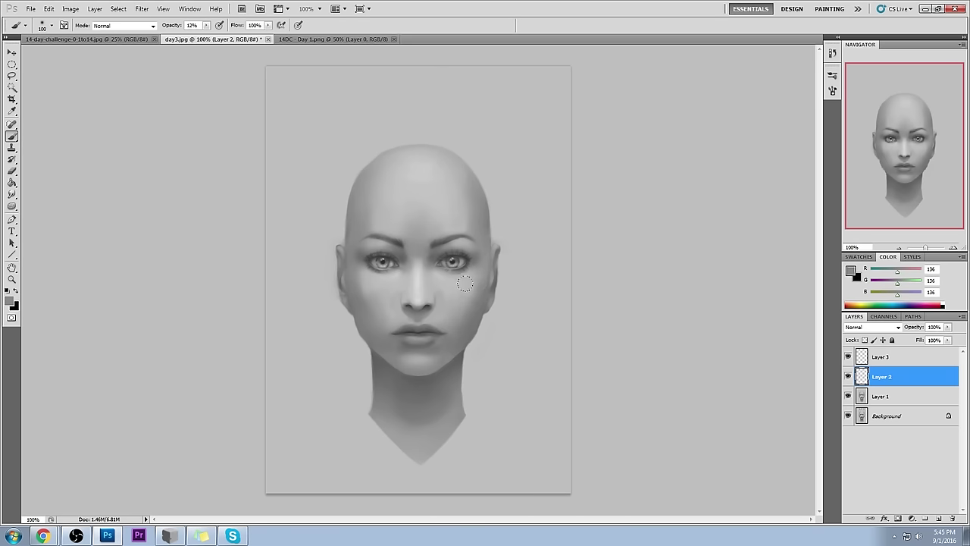
{"action": "left_click", "coordinate": [369, 280], "text": "alt"}
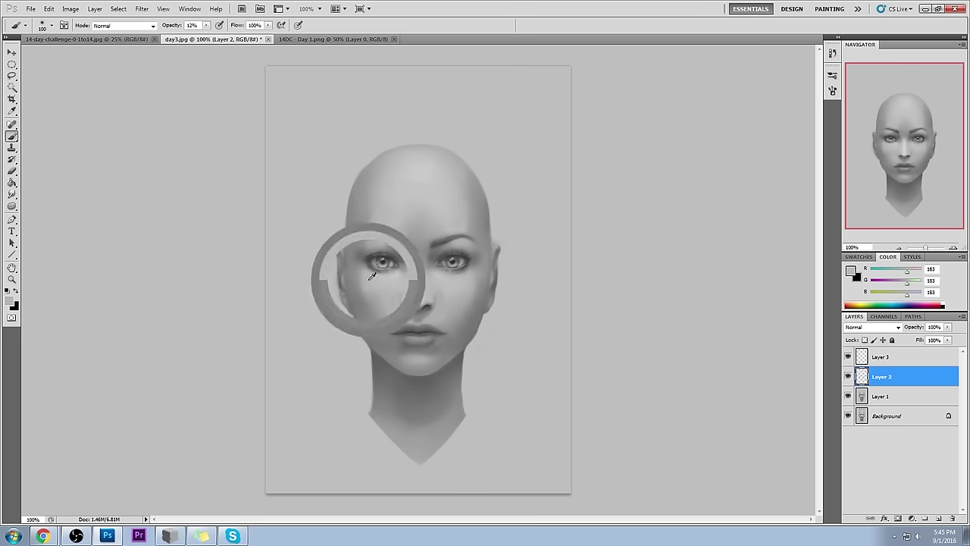
{"action": "left_click", "coordinate": [370, 283], "text": "alt"}
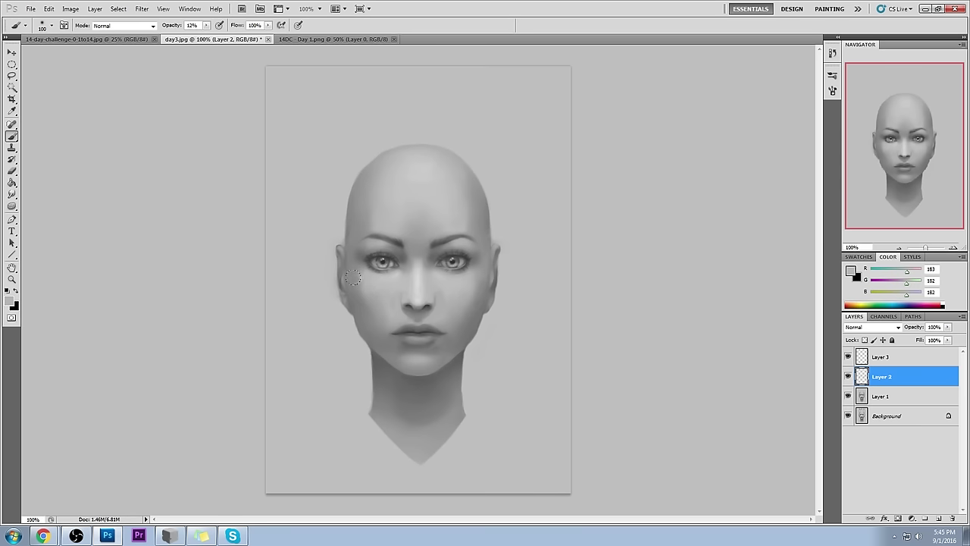
{"action": "left_click", "coordinate": [848, 396]}
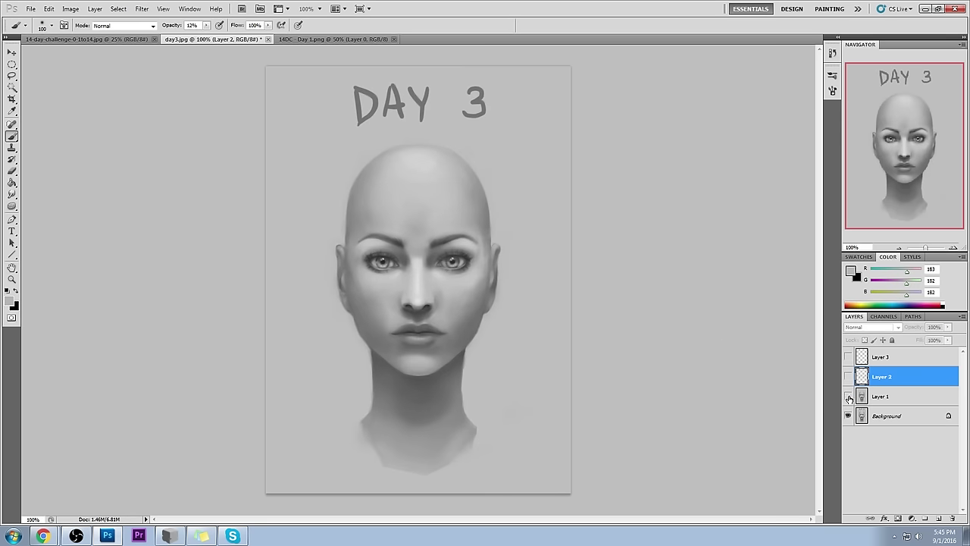
{"action": "left_click", "coordinate": [848, 394]}
Step: Blend the under-eye areas, cheeks and sides of the face on Layer 2 with light and dark greys sampled nearby
{"action": "left_click", "coordinate": [357, 241], "text": "alt"}
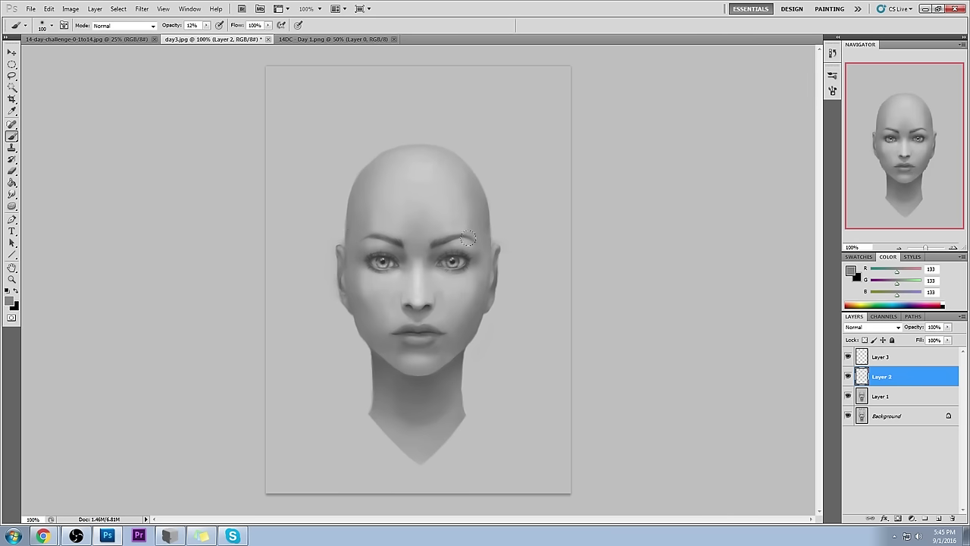
{"action": "left_click", "coordinate": [389, 288], "text": "alt"}
{"action": "left_click", "coordinate": [389, 288], "text": "alt"}
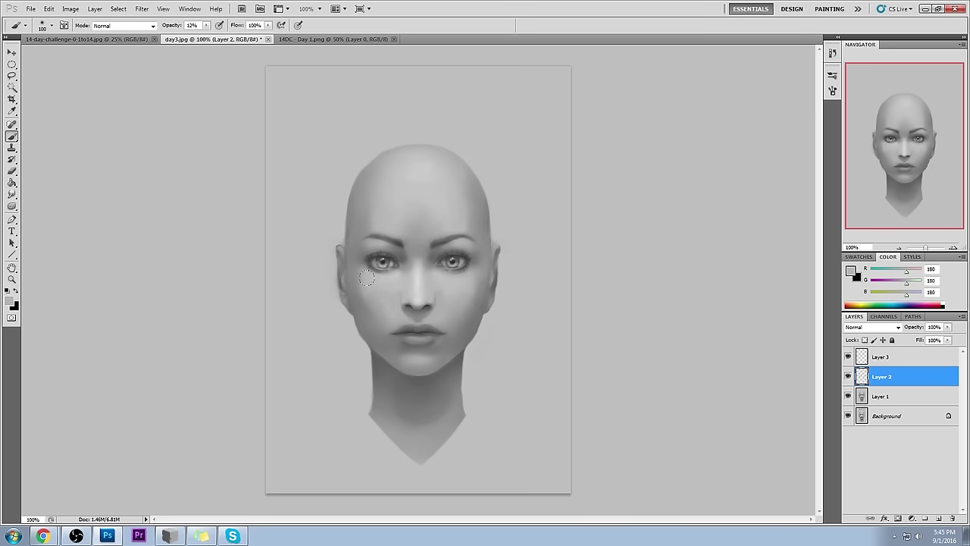
{"action": "left_click", "coordinate": [369, 296], "text": "alt"}
{"action": "left_click", "coordinate": [374, 308], "text": "alt"}
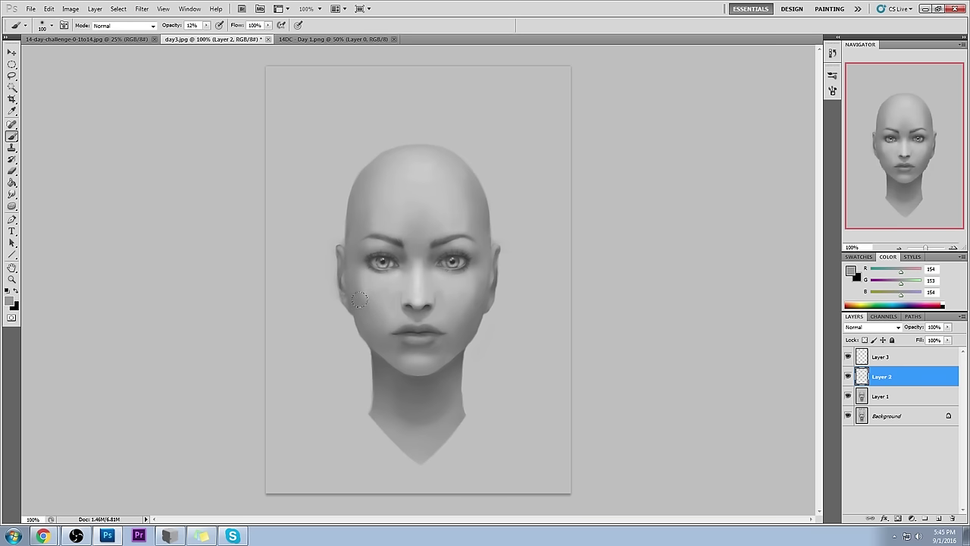
{"action": "left_click", "coordinate": [481, 304], "text": "alt"}
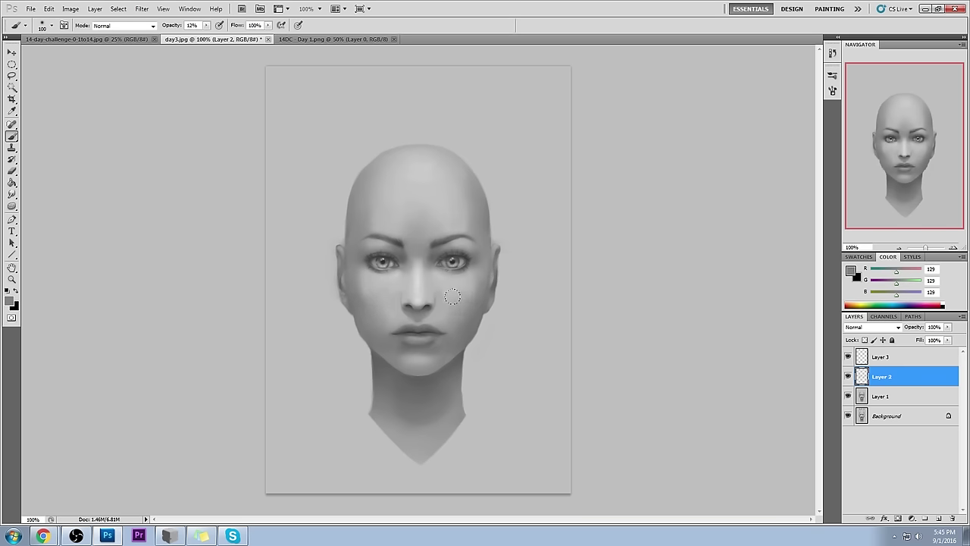
{"action": "left_click", "coordinate": [447, 288], "text": "alt"}
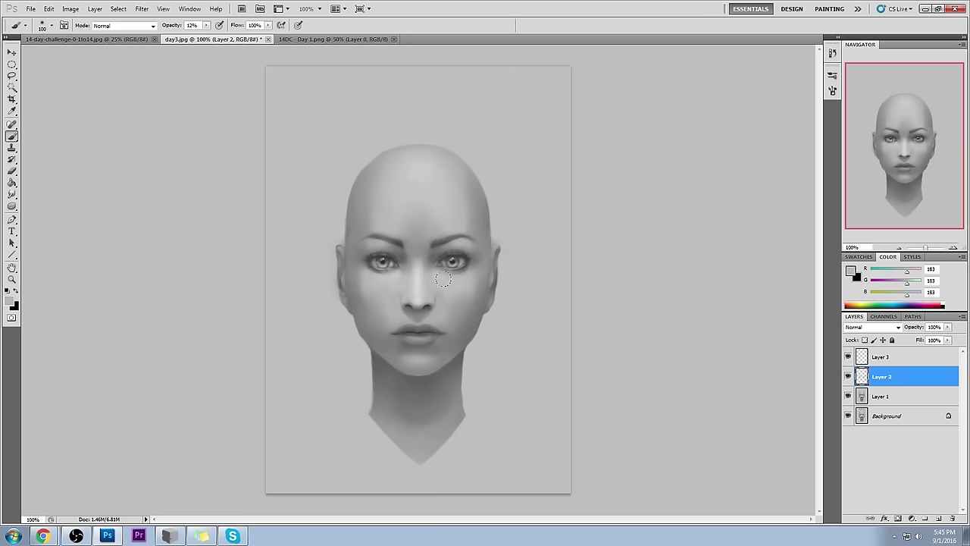
{"action": "left_click", "coordinate": [373, 275], "text": "alt"}
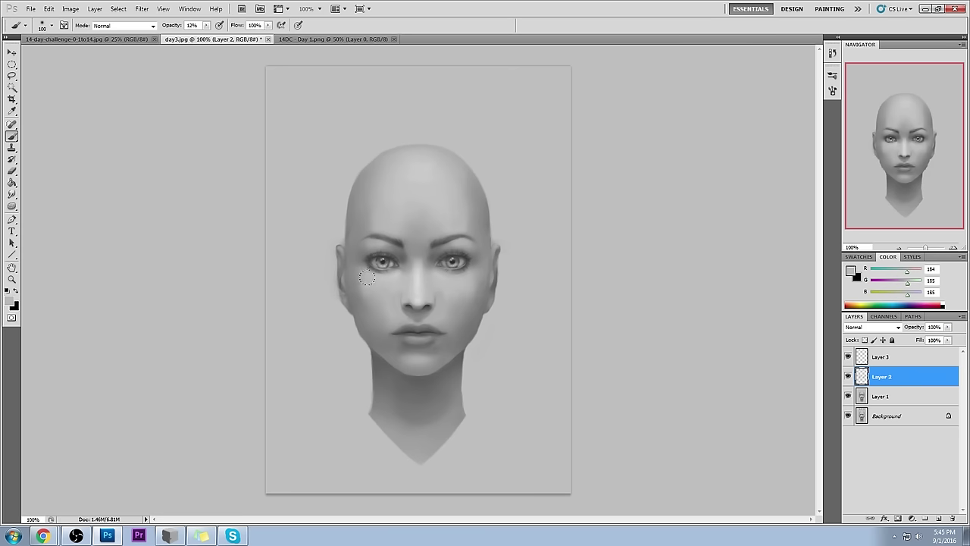
{"action": "left_click", "coordinate": [441, 285], "text": "alt"}
Step: Merge the two shading layers above Layer 1 down into it
{"action": "right_click", "coordinate": [893, 376]}
{"action": "left_click", "coordinate": [895, 345]}
{"action": "right_click", "coordinate": [883, 355]}
{"action": "left_click", "coordinate": [889, 327]}
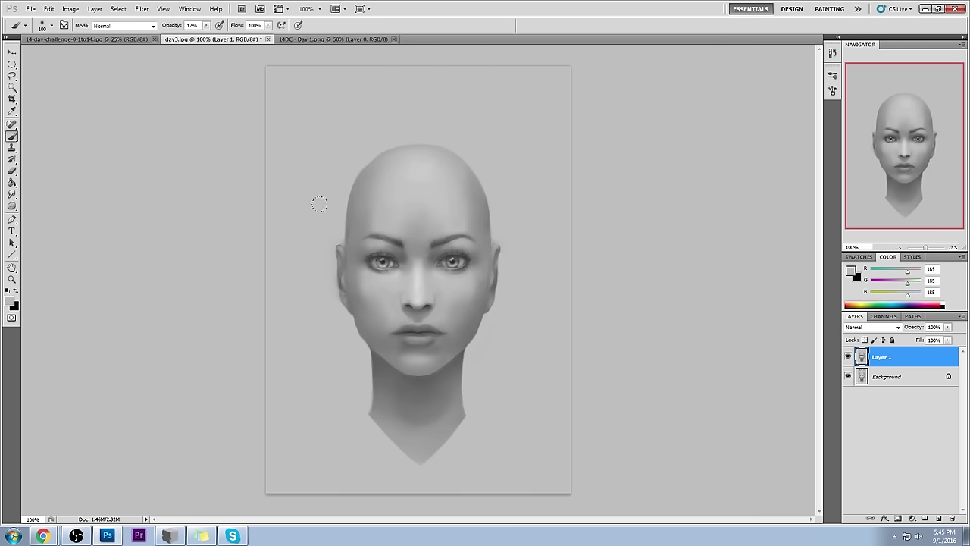
Step: Add a new layer above Layer 1 and paint the background grey lightly over the sides of the forehead
{"action": "left_click", "coordinate": [938, 519]}
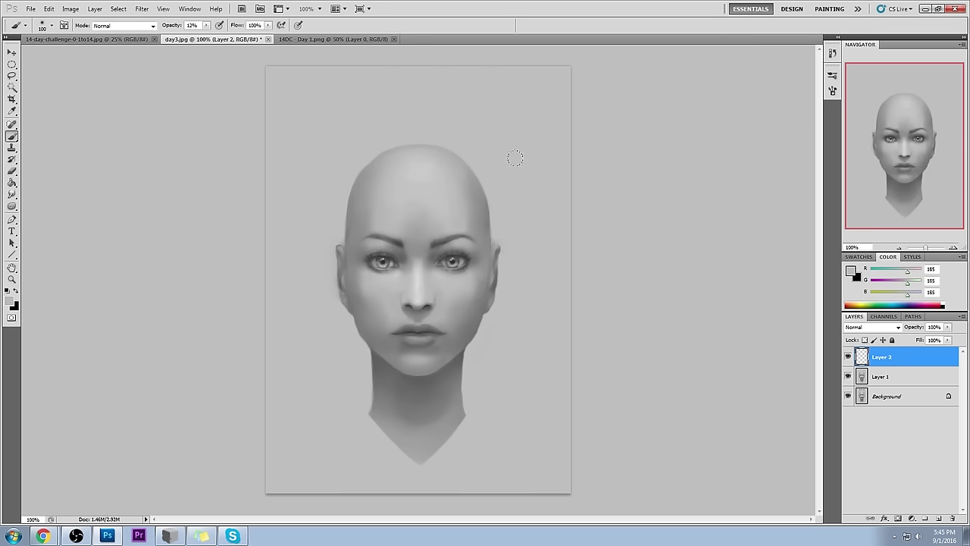
{"action": "left_click", "coordinate": [511, 182], "text": "alt"}
{"action": "left_click_drag", "start_coordinate": [470, 199], "coordinate": [470, 230]}
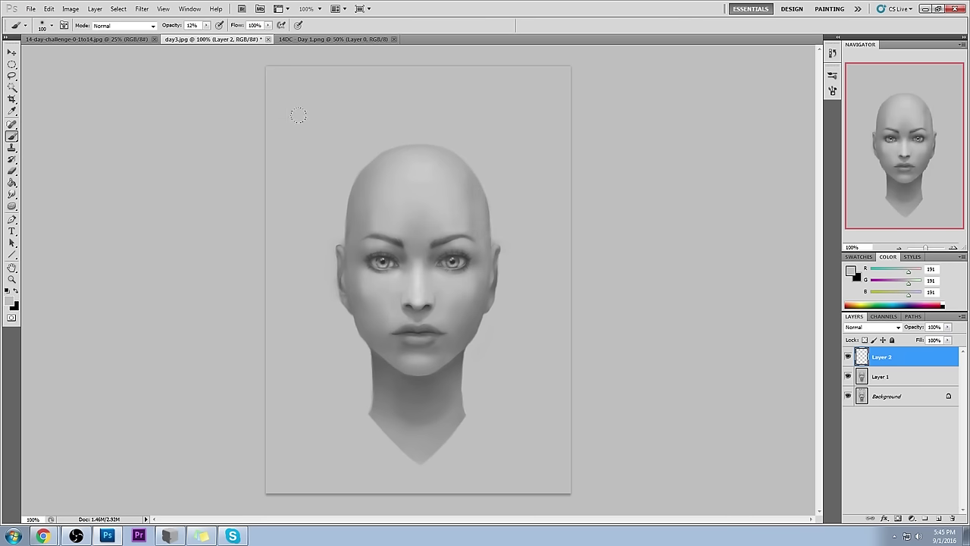
{"action": "mouse_move", "coordinate": [325, 184]}
{"action": "left_mouse_down"}
{"action": "mouse_move", "coordinate": [347, 188]}
{"action": "mouse_move", "coordinate": [342, 239]}
{"action": "left_mouse_up"}
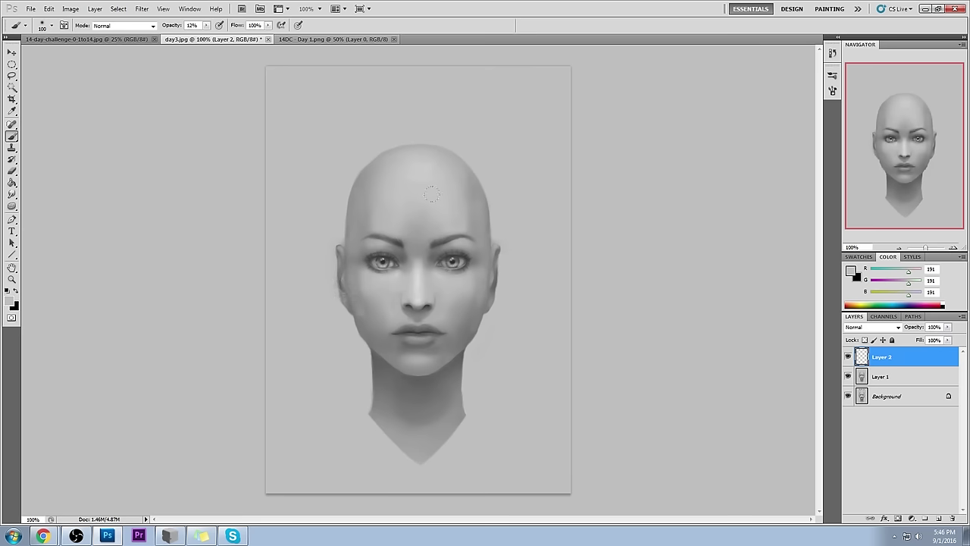
Step: Shade the cheek and jaw on the image's left side with greys sampled from the ear and jawline
{"action": "left_click", "coordinate": [343, 290], "text": "alt"}
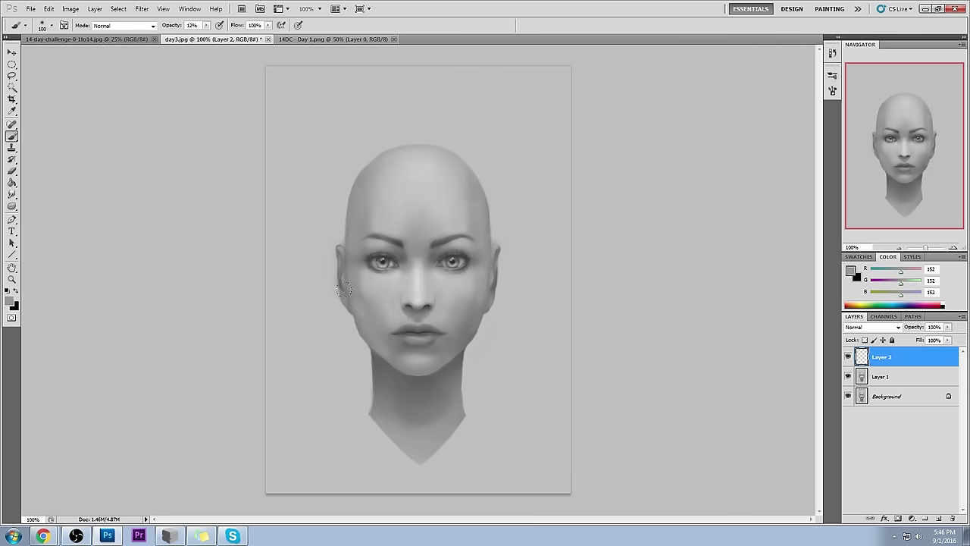
{"action": "left_click", "coordinate": [367, 337], "text": "alt"}
{"action": "left_click", "coordinate": [352, 324], "text": "alt"}
Step: Soften the new shading on Layer 2 with the Eraser at 50% opacity, varying its size up to 100 px
{"action": "key", "text": "e"}
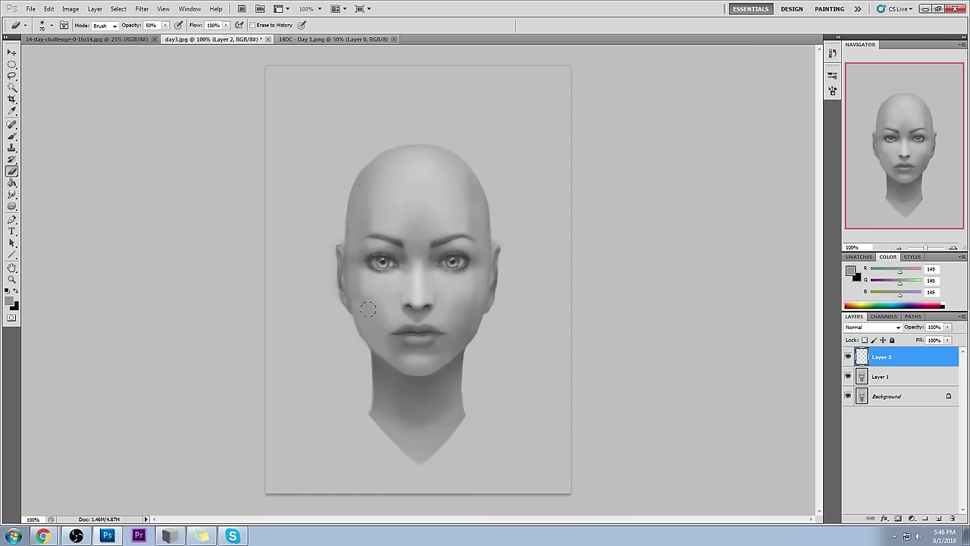
{"action": "key", "text": "bracketright"}
{"action": "key", "text": "bracketright"}
{"action": "key", "text": "bracketright"}
{"action": "key", "text": "bracketleft"}
{"action": "key", "text": "bracketleft"}
{"action": "key", "text": "bracketleft"}
{"action": "key", "text": "bracketright"}
{"action": "key", "text": "bracketright"}
{"action": "key", "text": "bracketleft"}
{"action": "key", "text": "bracketleft"}
{"action": "key", "text": "bracketleft"}
{"action": "key", "text": "bracketright"}
{"action": "key", "text": "bracketright"}
{"action": "key", "text": "bracketright"}
{"action": "key", "text": "bracketright"}
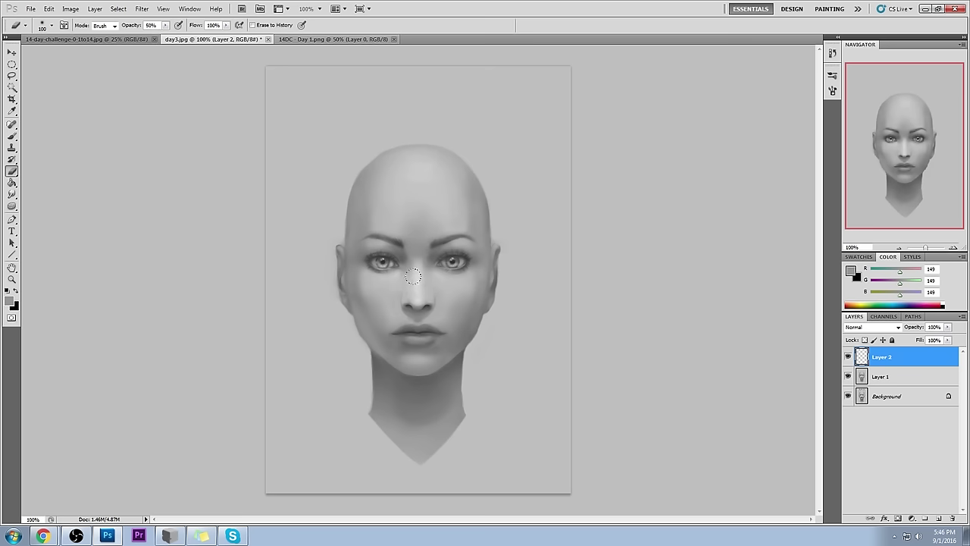
{"action": "key", "text": "bracketleft"}
{"action": "key", "text": "bracketleft"}
{"action": "key", "text": "bracketleft"}
{"action": "key", "text": "bracketleft"}
{"action": "key", "text": "bracketleft"}
{"action": "key", "text": "bracketleft"}
Step: Rework the jaw and cheek shading on Layer 2 with sampled greys and the Eraser, comparing the face with the layer hidden
{"action": "key", "text": "b"}
{"action": "left_click", "coordinate": [375, 332], "text": "alt"}
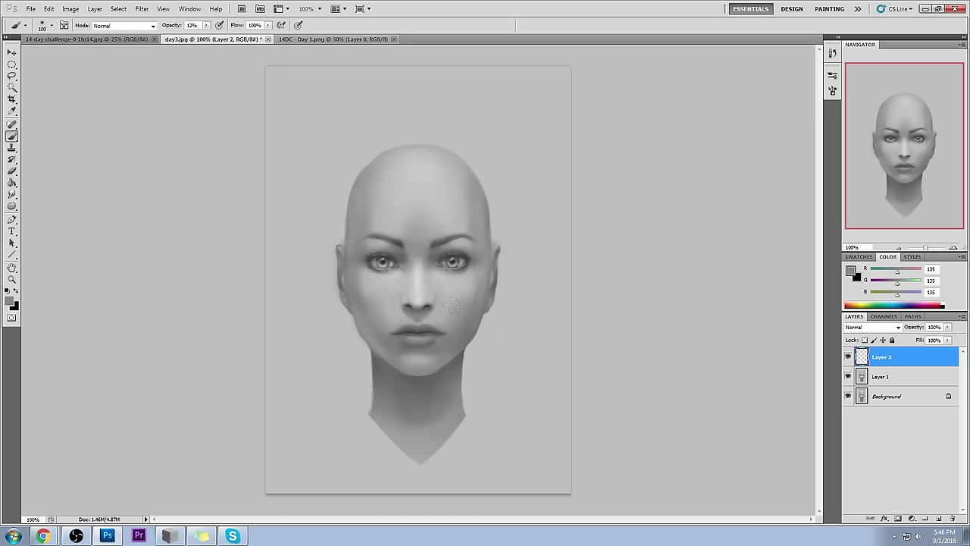
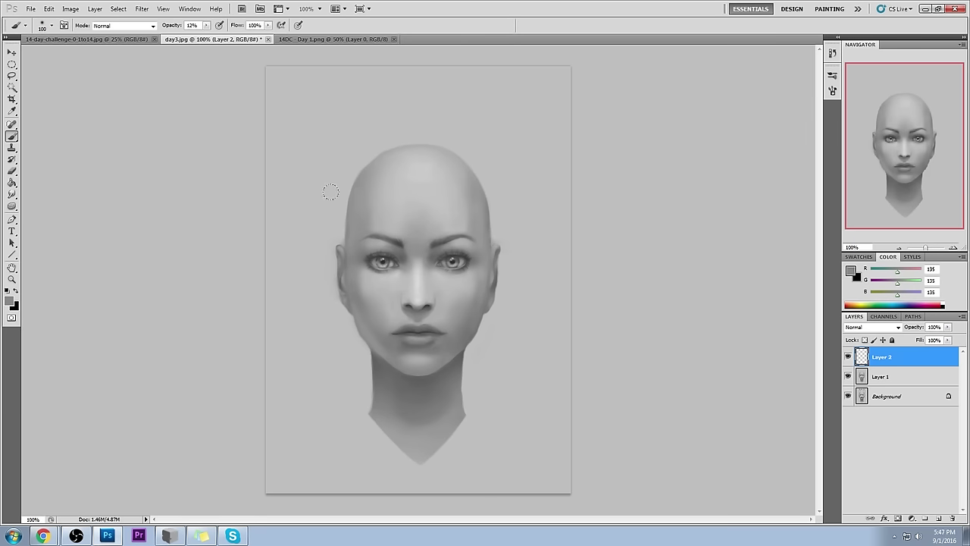
{"action": "key", "text": "e"}
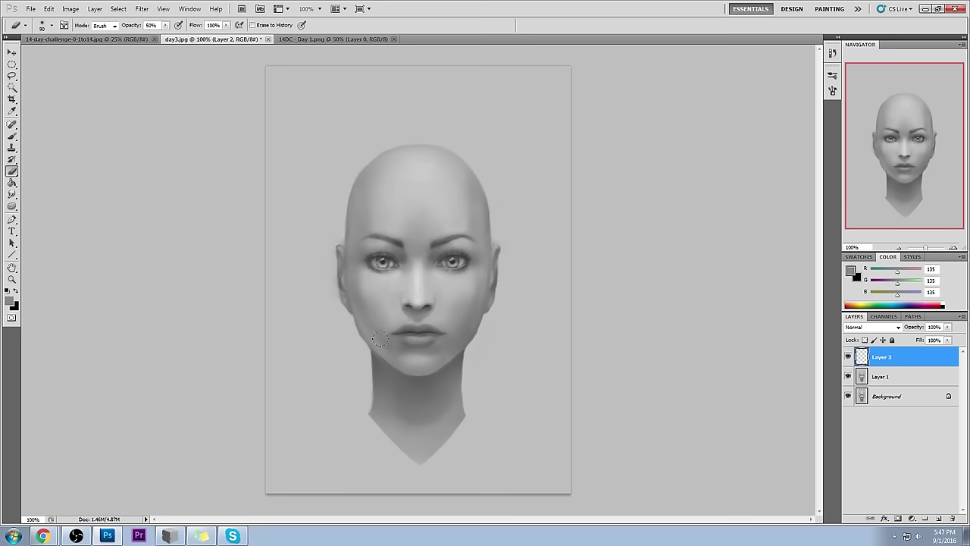
{"action": "left_click", "coordinate": [848, 358]}
{"action": "left_click", "coordinate": [848, 358]}
{"action": "key", "text": "b"}
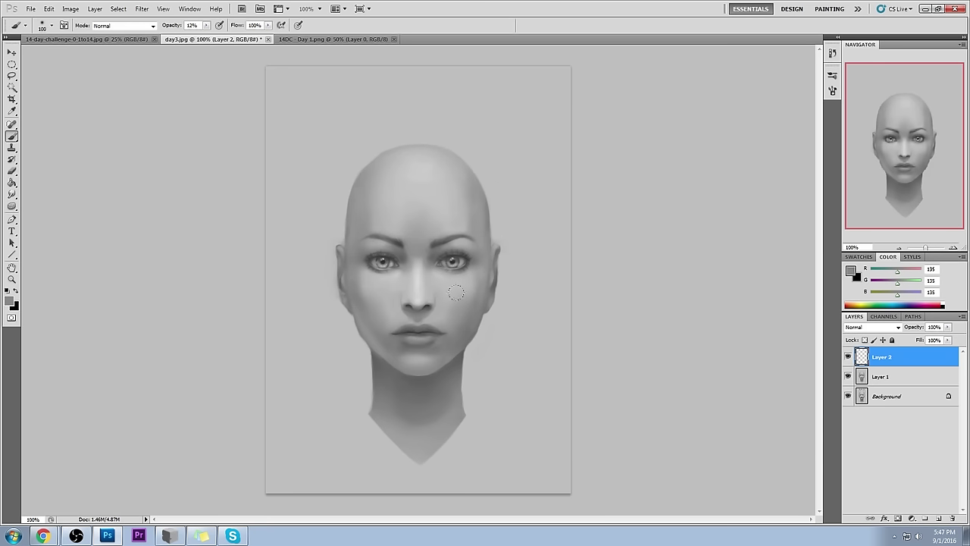
{"action": "left_click", "coordinate": [484, 287], "text": "alt"}
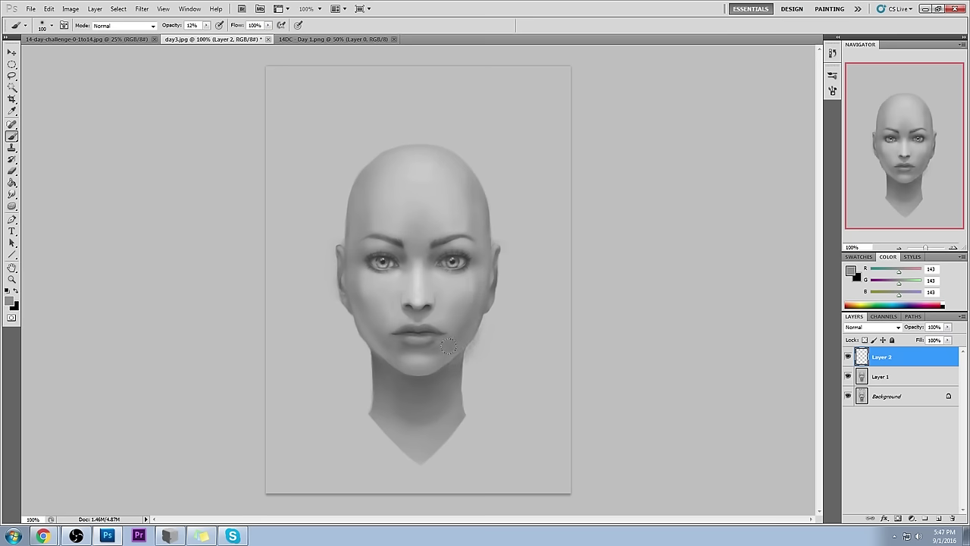
Step: Erase the stray shading beside the right side of the jaw on Layer 2 with the Eraser at 50% opacity
{"action": "key", "text": "e"}
{"action": "mouse_move", "coordinate": [468, 318]}
{"action": "left_mouse_down"}
{"action": "mouse_move", "coordinate": [488, 344]}
{"action": "mouse_move", "coordinate": [452, 376]}
{"action": "mouse_move", "coordinate": [490, 334]}
{"action": "mouse_move", "coordinate": [443, 377]}
{"action": "mouse_move", "coordinate": [491, 330]}
{"action": "mouse_move", "coordinate": [444, 377]}
{"action": "mouse_move", "coordinate": [486, 342]}
{"action": "mouse_move", "coordinate": [471, 361]}
{"action": "mouse_move", "coordinate": [493, 312]}
{"action": "mouse_move", "coordinate": [471, 352]}
{"action": "left_mouse_up"}
{"action": "key", "text": "bracketleft"}
{"action": "key", "text": "bracketleft"}
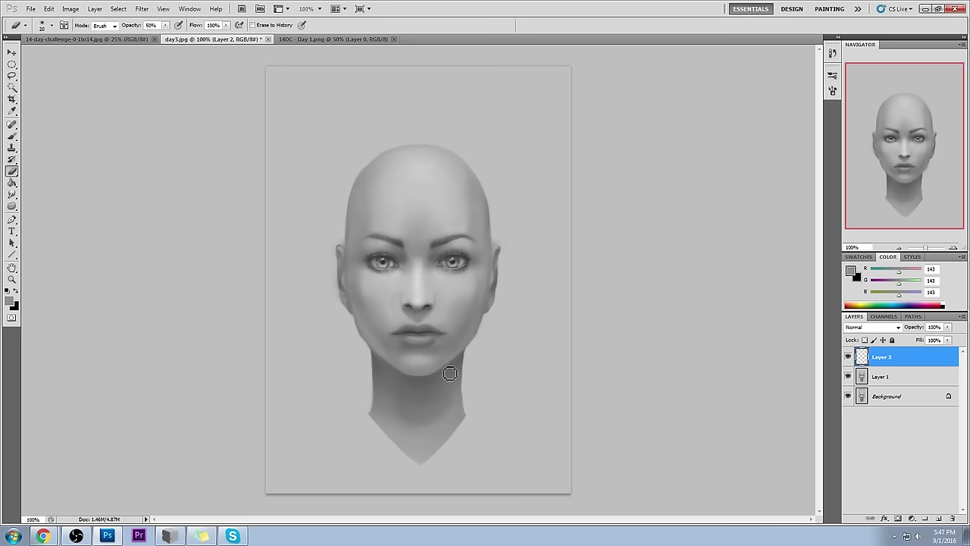
{"action": "key", "text": "bracketleft"}
{"action": "key", "text": "bracketleft"}
Step: Merge Layer 2 down into Layer 1 and toggle the merged layer's visibility to compare it with the original portrait
{"action": "left_click", "coordinate": [847, 356]}
{"action": "left_click", "coordinate": [848, 356]}
{"action": "key", "text": "bracketright"}
{"action": "key", "text": "bracketright"}
{"action": "key", "text": "bracketright"}
{"action": "key", "text": "bracketright"}
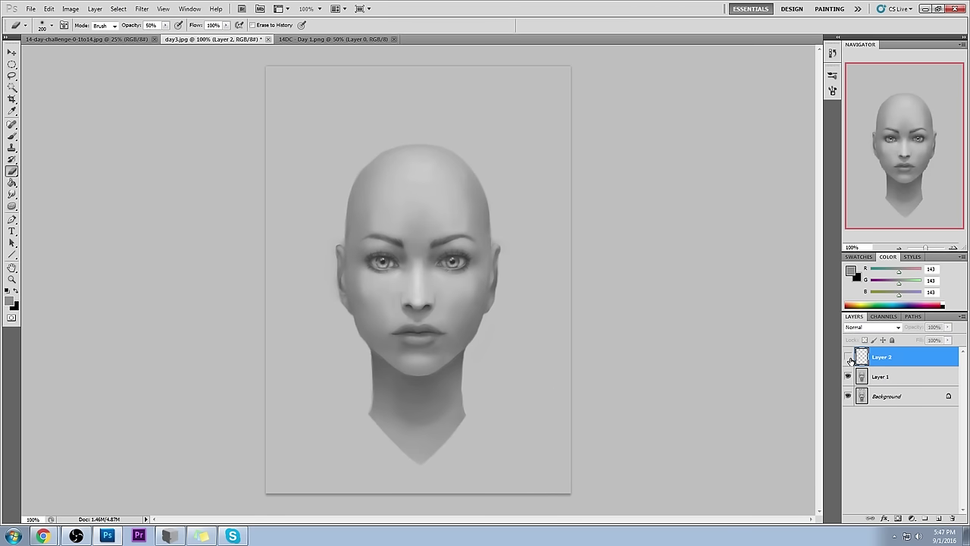
{"action": "right_click", "coordinate": [892, 366]}
{"action": "left_click", "coordinate": [906, 346]}
{"action": "left_click", "coordinate": [848, 357]}
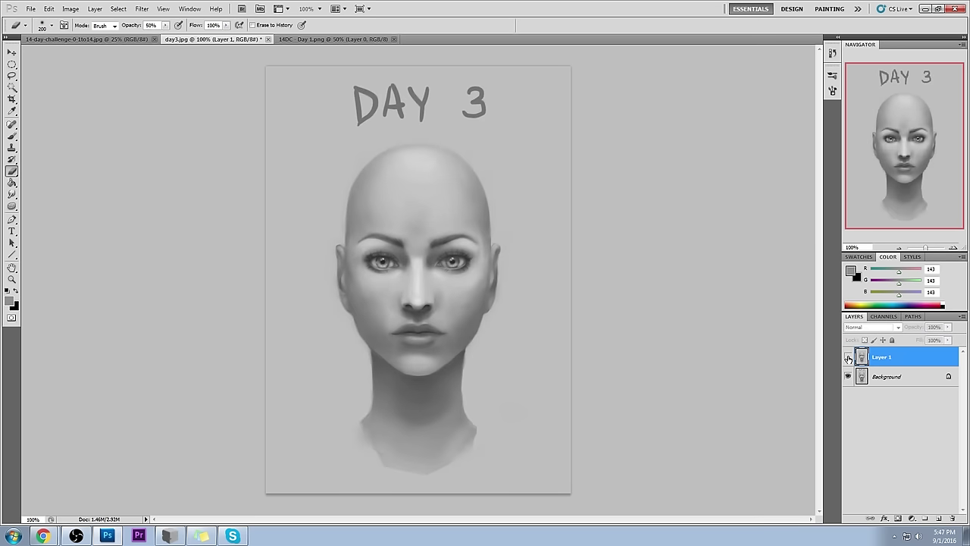
{"action": "left_click", "coordinate": [848, 357]}
{"action": "left_click", "coordinate": [848, 362]}
{"action": "left_click", "coordinate": [848, 364]}
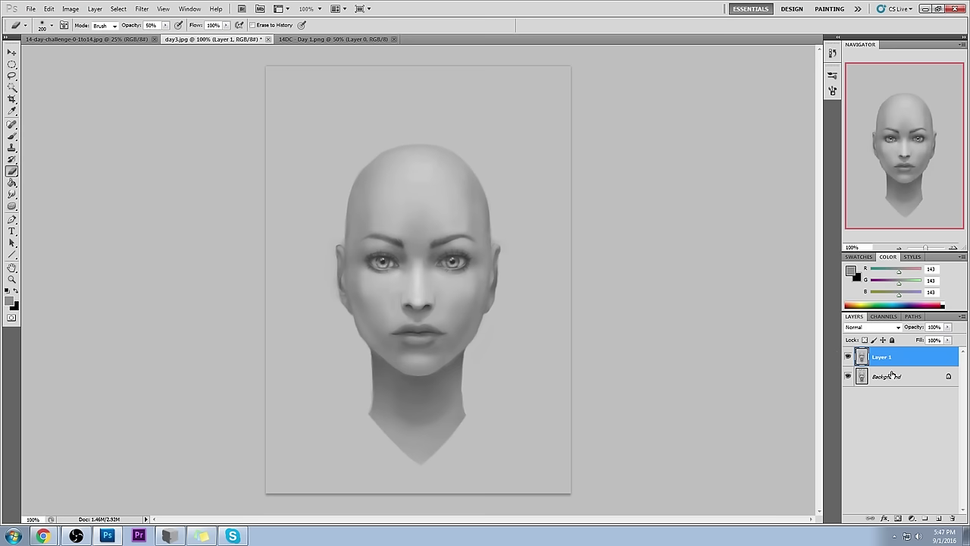
Step: Add a new layer above Layer 1 and set the foreground colour to light gray, RGB 219
{"action": "left_click", "coordinate": [940, 518]}
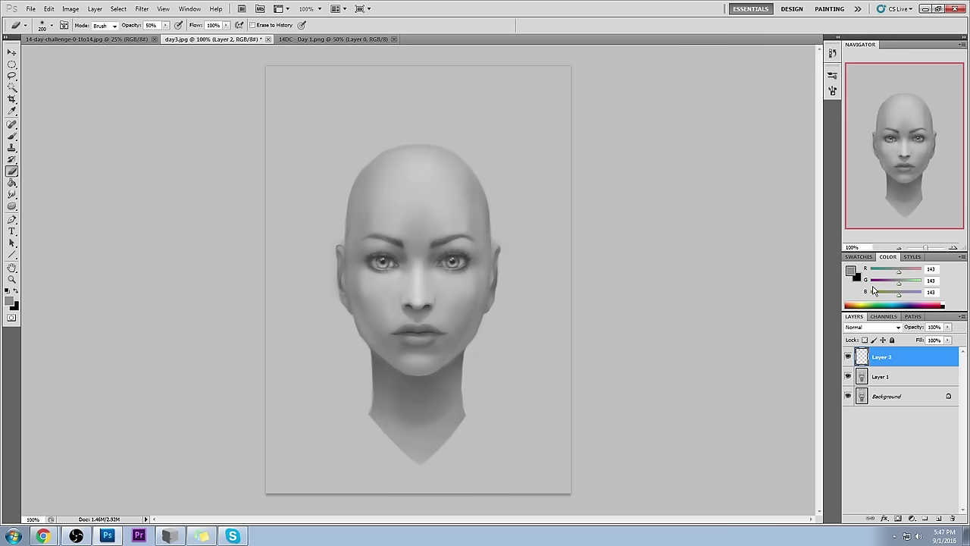
{"action": "left_click", "coordinate": [850, 271]}
{"action": "left_click_drag", "start_coordinate": [679, 175], "coordinate": [572, 142]}
{"action": "key", "text": "Return"}
{"action": "key", "text": "b"}
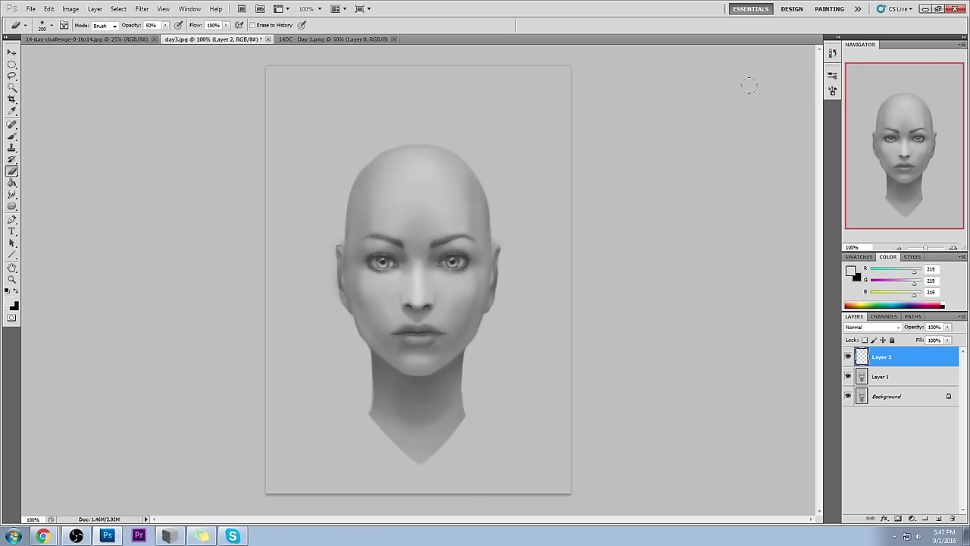
Step: Lighten the areas under the eyes and beside the nose on Layer 1 with the Dodge tool at Midtones, 19% exposure, undoing the last stroke
{"action": "left_click_drag", "start_coordinate": [13, 206], "coordinate": [46, 207]}
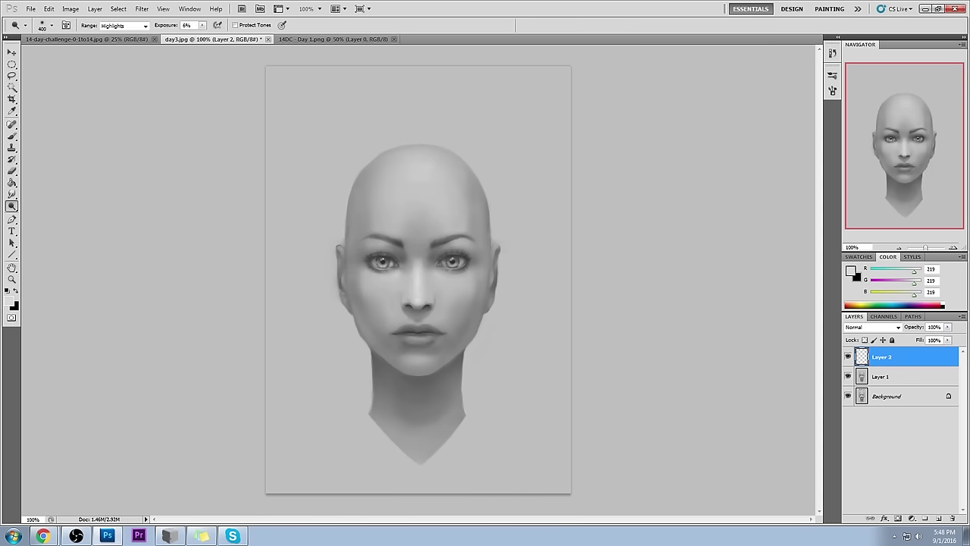
{"action": "left_click", "coordinate": [124, 26]}
{"action": "left_click", "coordinate": [114, 43]}
{"action": "left_click_drag", "start_coordinate": [202, 25], "coordinate": [211, 38]}
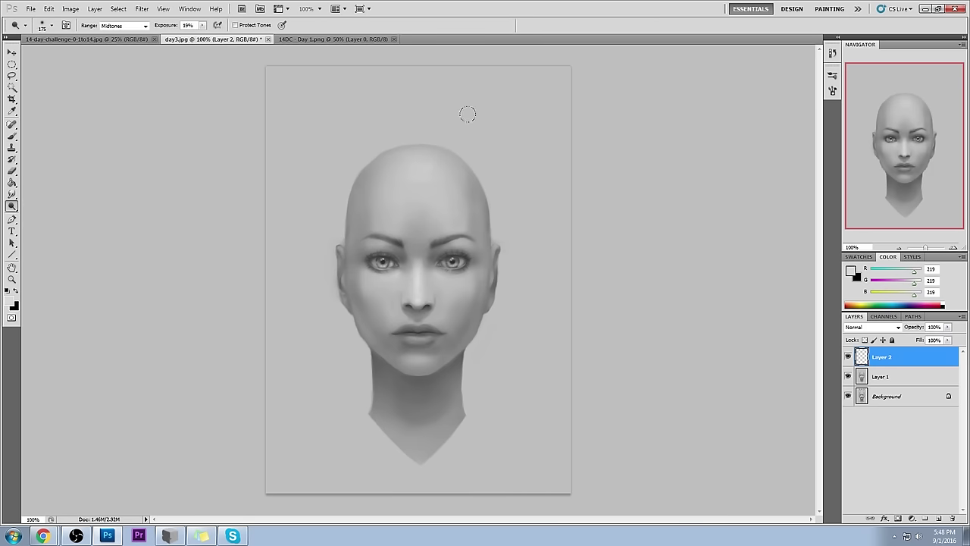
{"action": "left_click", "coordinate": [893, 379]}
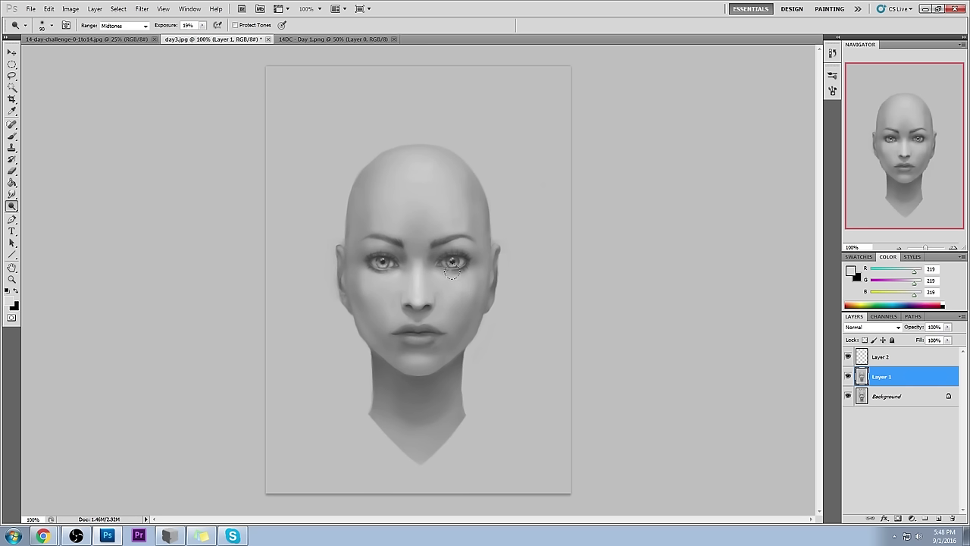
{"action": "left_click_drag", "start_coordinate": [451, 272], "coordinate": [450, 272]}
{"action": "key", "text": "bracketright"}
{"action": "key", "text": "bracketleft"}
{"action": "left_click_drag", "start_coordinate": [403, 282], "coordinate": [407, 266]}
{"action": "left_click_drag", "start_coordinate": [370, 279], "coordinate": [379, 293]}
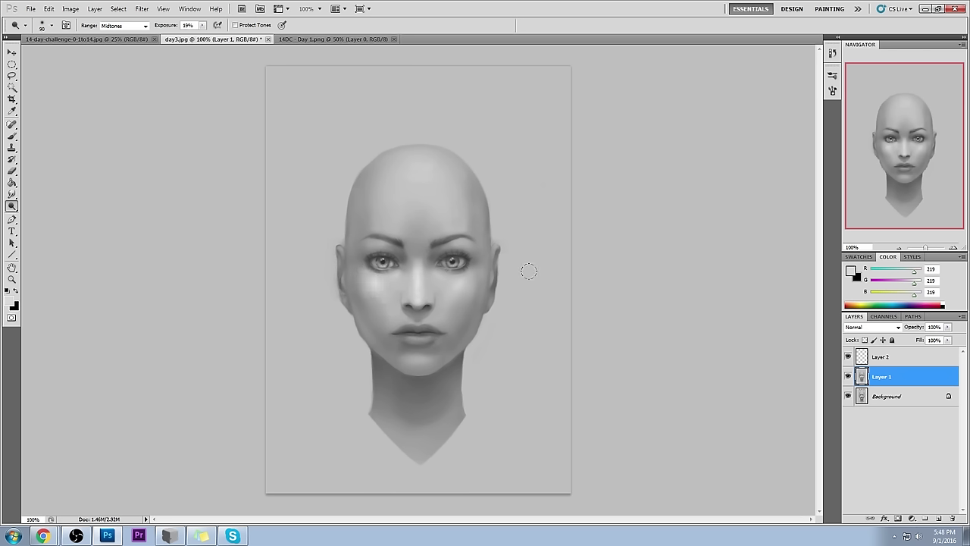
{"action": "key", "text": "ctrl+z"}
Step: Blend the skin under the left eye, on the nose and below the lips using sampled grays and the Brush at 12% opacity
{"action": "key", "text": "b"}
{"action": "left_click", "coordinate": [384, 288], "text": "alt"}
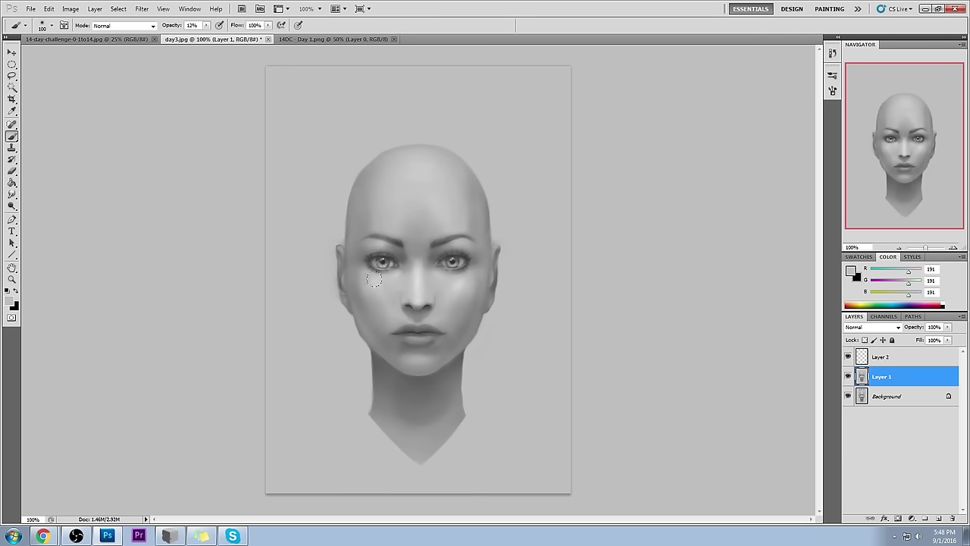
{"action": "left_click", "coordinate": [417, 294], "text": "alt"}
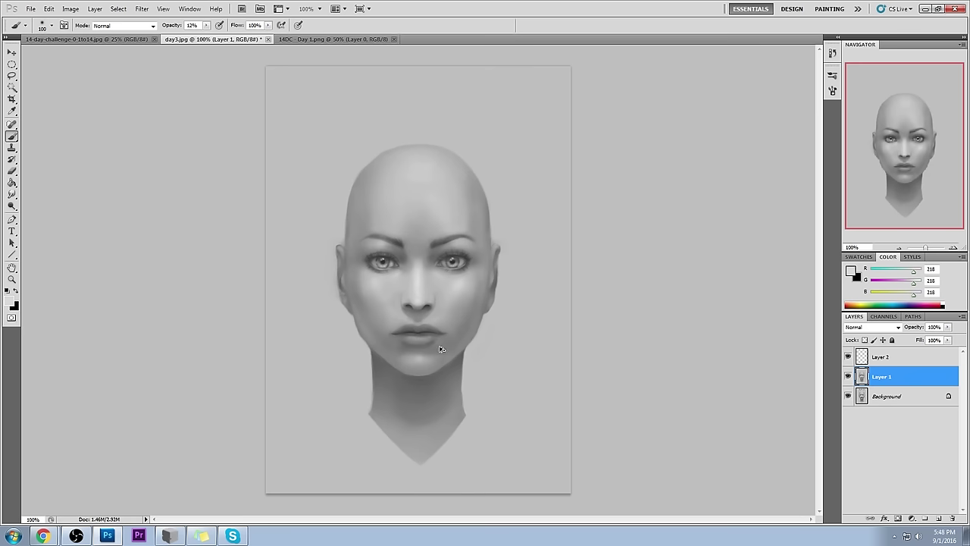
{"action": "left_click", "coordinate": [427, 348], "text": "alt"}
{"action": "key", "text": "bracketleft"}
{"action": "key", "text": "bracketleft"}
{"action": "key", "text": "bracketleft"}
{"action": "key", "text": "bracketleft"}
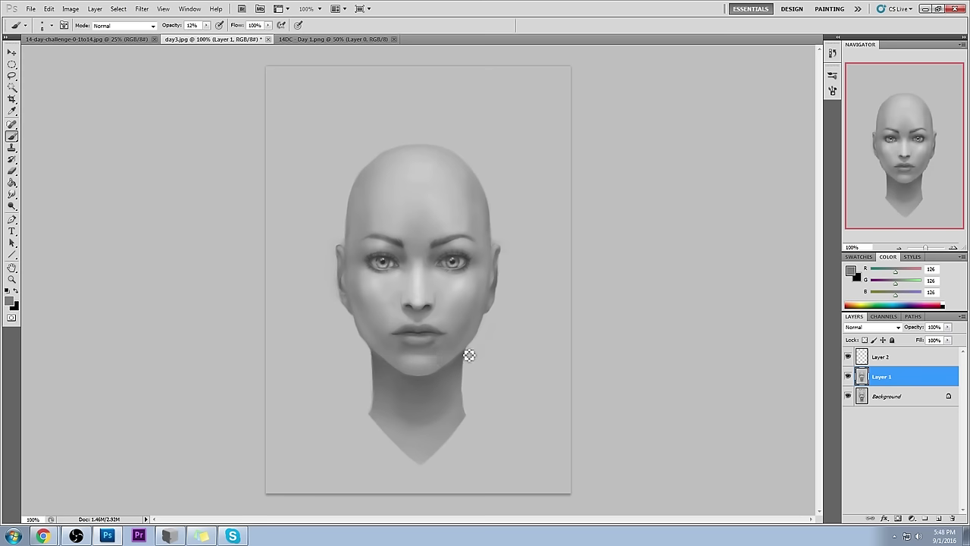
Step: Brighten the skin under the right eye with a larger brush in a sampled light gray, and lighten the nose bridge with the Dodge tool
{"action": "key", "text": "bracketright"}
{"action": "key", "text": "bracketright"}
{"action": "key", "text": "bracketright"}
{"action": "key", "text": "bracketright"}
{"action": "key", "text": "bracketright"}
{"action": "key", "text": "bracketright"}
{"action": "key", "text": "bracketright"}
{"action": "key", "text": "bracketright"}
{"action": "key", "text": "bracketright"}
{"action": "left_click", "coordinate": [458, 278], "text": "alt"}
{"action": "left_click_drag", "start_coordinate": [12, 205], "coordinate": [46, 210]}
{"action": "left_click", "coordinate": [46, 207]}
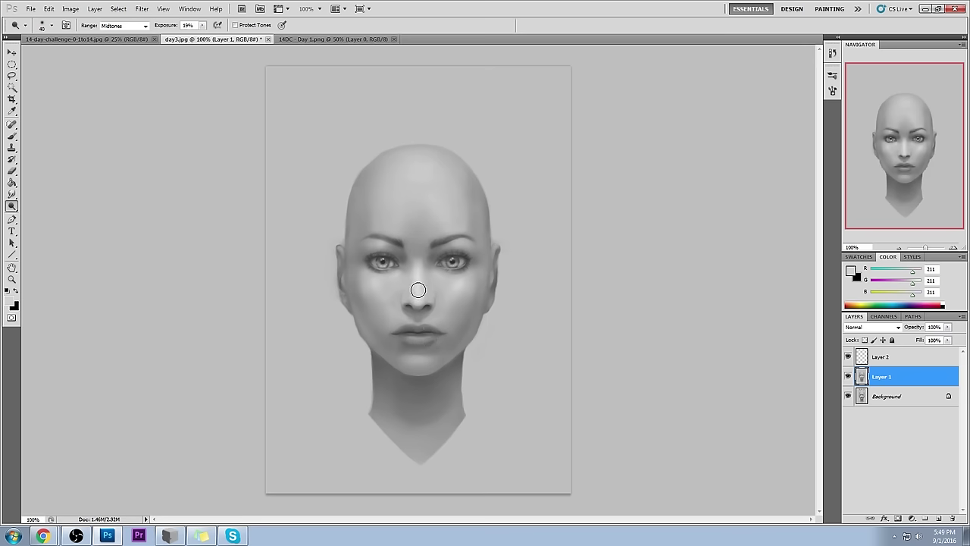
{"action": "key", "text": "b"}
{"action": "left_click", "coordinate": [455, 259], "text": "alt"}
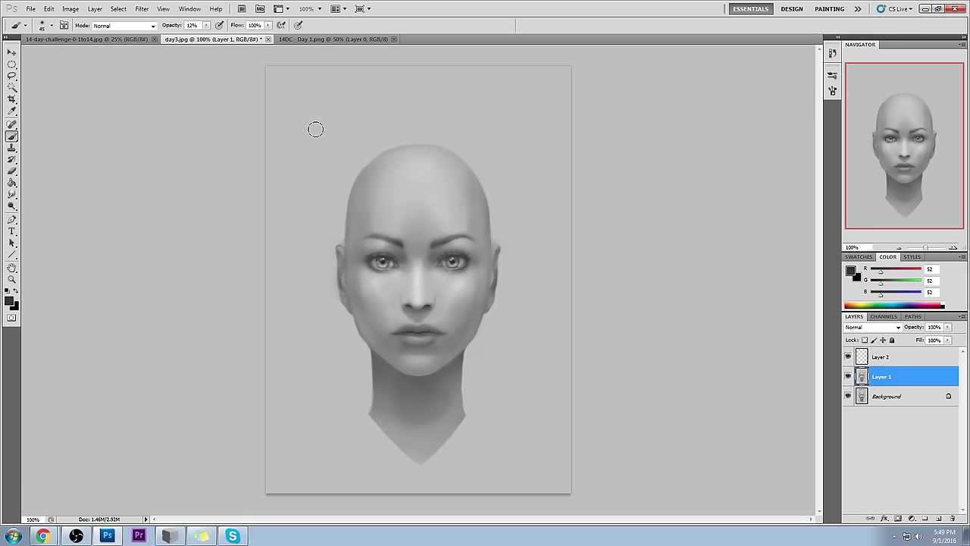
{"action": "mouse_move", "coordinate": [293, 130]}
{"action": "left_mouse_down"}
{"action": "mouse_move", "coordinate": [361, 94]}
{"action": "mouse_move", "coordinate": [391, 121]}
{"action": "left_mouse_up"}
{"action": "mouse_move", "coordinate": [338, 100]}
{"action": "left_mouse_down"}
{"action": "mouse_move", "coordinate": [371, 103]}
{"action": "mouse_move", "coordinate": [317, 123]}
{"action": "mouse_move", "coordinate": [365, 120]}
{"action": "left_mouse_up"}
{"action": "mouse_move", "coordinate": [292, 138]}
{"action": "left_mouse_down"}
{"action": "mouse_move", "coordinate": [325, 164]}
{"action": "mouse_move", "coordinate": [391, 123]}
{"action": "left_mouse_up"}
{"action": "key", "text": "ctrl+alt+z"}
{"action": "key", "text": "ctrl+alt+z"}
{"action": "key", "text": "ctrl+alt+z"}
{"action": "key", "text": "ctrl+alt+z"}
{"action": "key", "text": "ctrl+alt+z"}
{"action": "mouse_move", "coordinate": [297, 135]}
{"action": "left_mouse_down"}
{"action": "mouse_move", "coordinate": [326, 180]}
{"action": "mouse_move", "coordinate": [365, 137]}
{"action": "left_mouse_up"}
{"action": "key", "text": "ctrl+alt+z"}
{"action": "mouse_move", "coordinate": [297, 133]}
{"action": "left_mouse_down"}
{"action": "mouse_move", "coordinate": [344, 142]}
{"action": "mouse_move", "coordinate": [355, 123]}
{"action": "mouse_move", "coordinate": [298, 126]}
{"action": "mouse_move", "coordinate": [322, 176]}
{"action": "mouse_move", "coordinate": [336, 141]}
{"action": "left_mouse_up"}
{"action": "key", "text": "ctrl+alt+z"}
{"action": "key", "text": "ctrl+alt+z"}
{"action": "key", "text": "ctrl+alt+z"}
{"action": "key", "text": "ctrl+alt+z"}
{"action": "key", "text": "ctrl+alt+z"}
{"action": "key", "text": "ctrl+alt+z"}
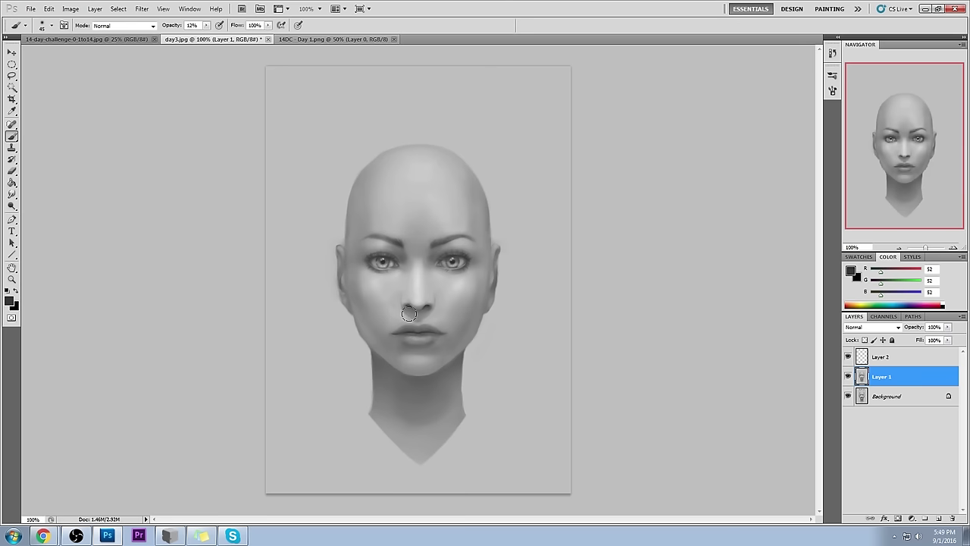
Step: Paint lighter tones on the wings of the nose with sampled grays, using a smaller brush at a higher opacity
{"action": "key", "text": "z"}
{"action": "left_click_drag", "start_coordinate": [251, 211], "coordinate": [475, 391]}
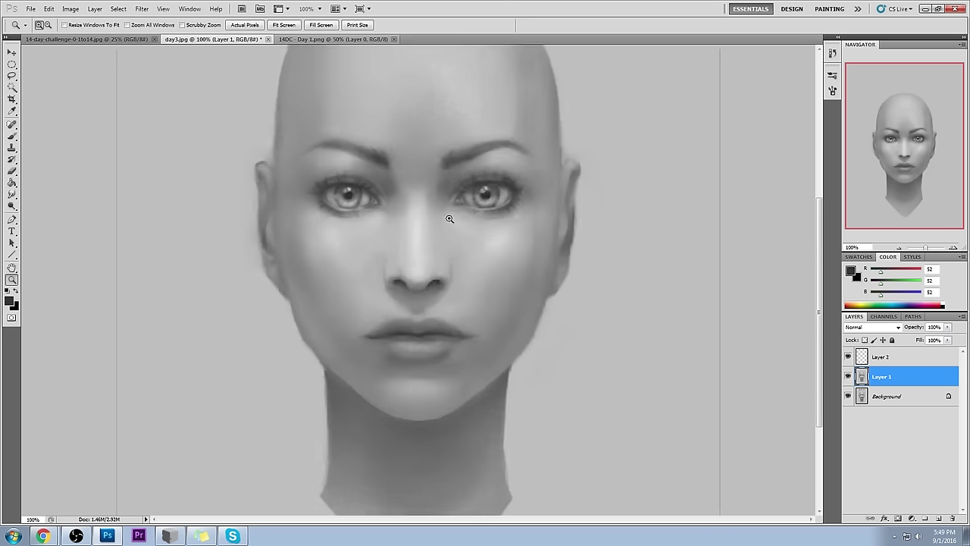
{"action": "key", "text": "b"}
{"action": "left_click", "coordinate": [561, 229], "text": "alt"}
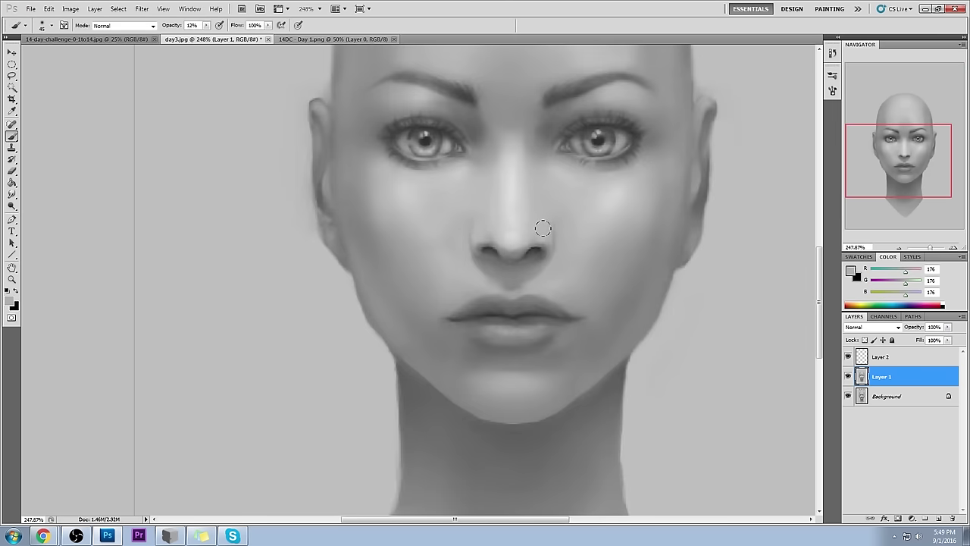
{"action": "left_click", "coordinate": [206, 25]}
{"action": "left_click_drag", "start_coordinate": [207, 36], "coordinate": [237, 36]}
{"action": "key", "text": "Return"}
{"action": "key", "text": "bracketleft"}
{"action": "key", "text": "bracketleft"}
{"action": "key", "text": "bracketleft"}
{"action": "left_click", "coordinate": [465, 232], "text": "alt"}
{"action": "left_click", "coordinate": [515, 218], "text": "alt"}
{"action": "key", "text": "bracketright"}
{"action": "key", "text": "bracketright"}
Step: Set the brush opacity to 25% and remodel the tip, wings and sides of the nose with grays sampled from the surrounding skin
{"action": "key", "text": "2"}
{"action": "key", "text": "5"}
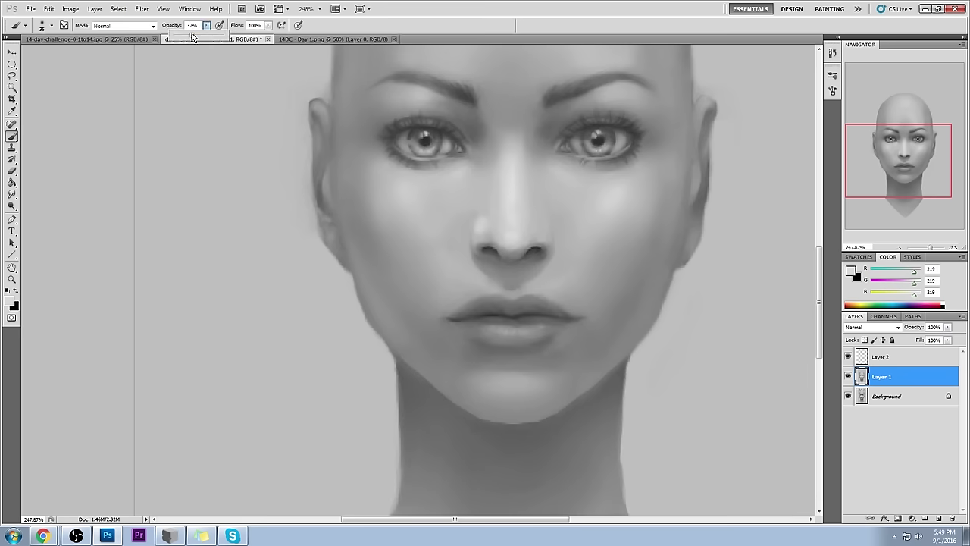
{"action": "key", "text": "alt"}
{"action": "key", "text": "alt"}
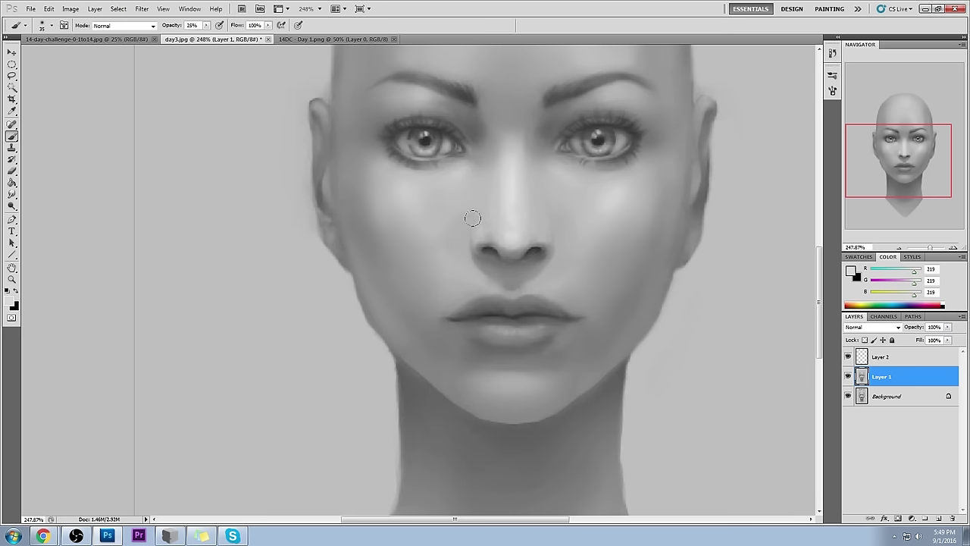
{"action": "left_click", "coordinate": [484, 213], "text": "alt"}
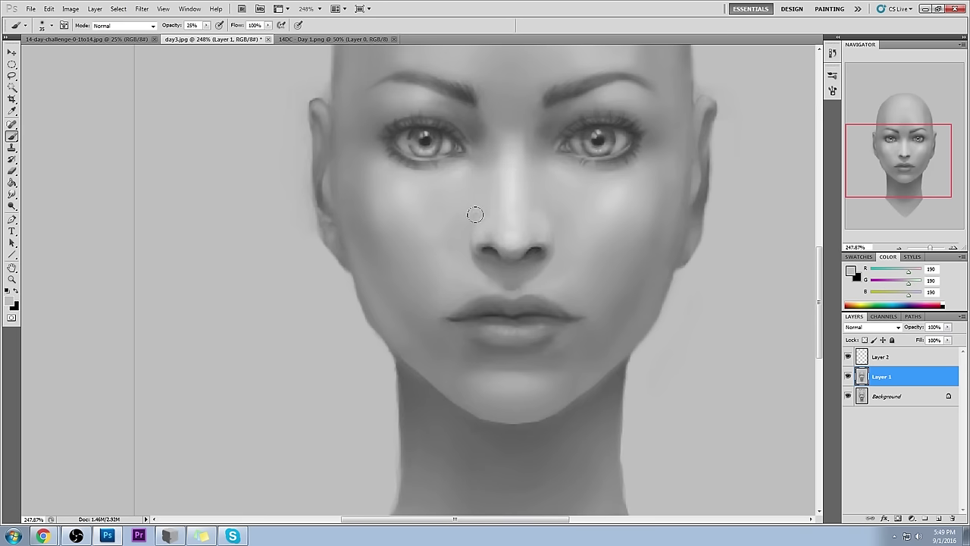
{"action": "left_click", "coordinate": [523, 242], "text": "alt"}
{"action": "left_click", "coordinate": [515, 202], "text": "alt"}
{"action": "left_click", "coordinate": [528, 229], "text": "alt"}
{"action": "left_click", "coordinate": [478, 196], "text": "alt"}
{"action": "left_click", "coordinate": [545, 203], "text": "alt"}
Step: Blend the top of the nose bridge into the shadow between the eyebrows with sampled grays, lowering the brush opacity to 11%
{"action": "left_click", "coordinate": [521, 124], "text": "alt"}
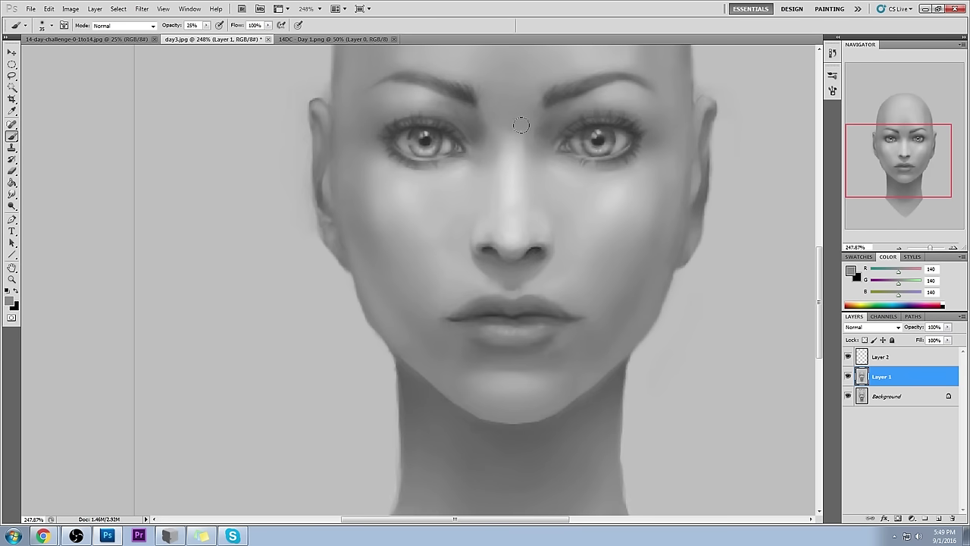
{"action": "left_click", "coordinate": [506, 134], "text": "alt"}
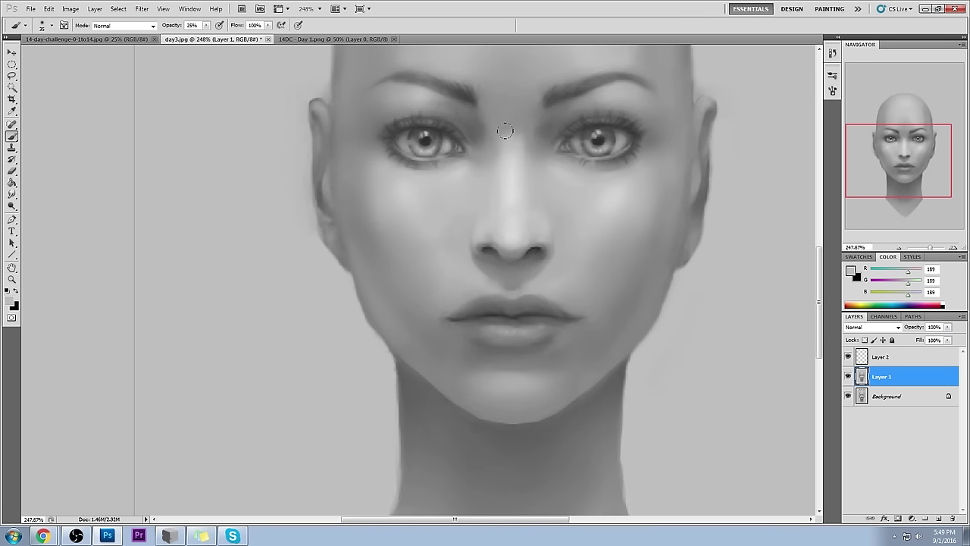
{"action": "left_click", "coordinate": [512, 121], "text": "alt"}
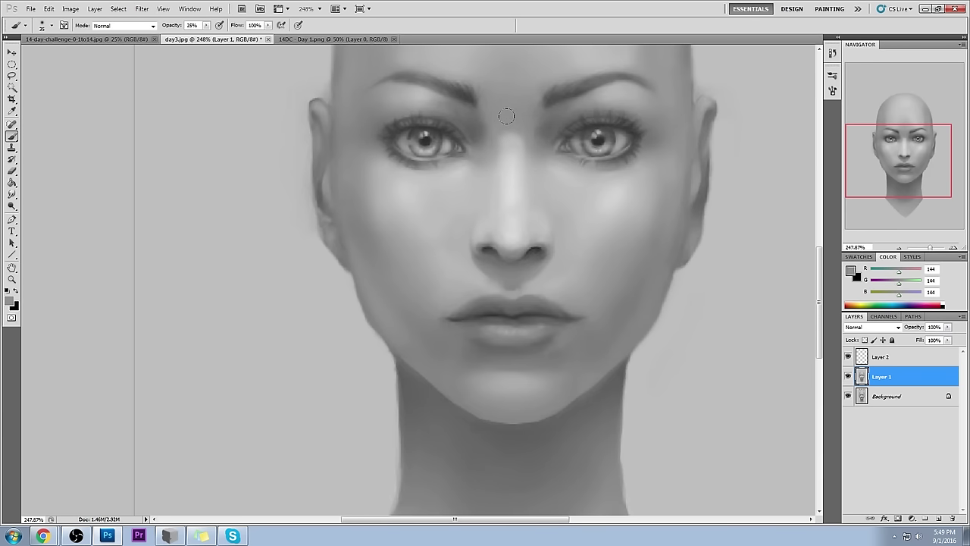
{"action": "left_click", "coordinate": [206, 30]}
{"action": "left_click_drag", "start_coordinate": [206, 36], "coordinate": [195, 36]}
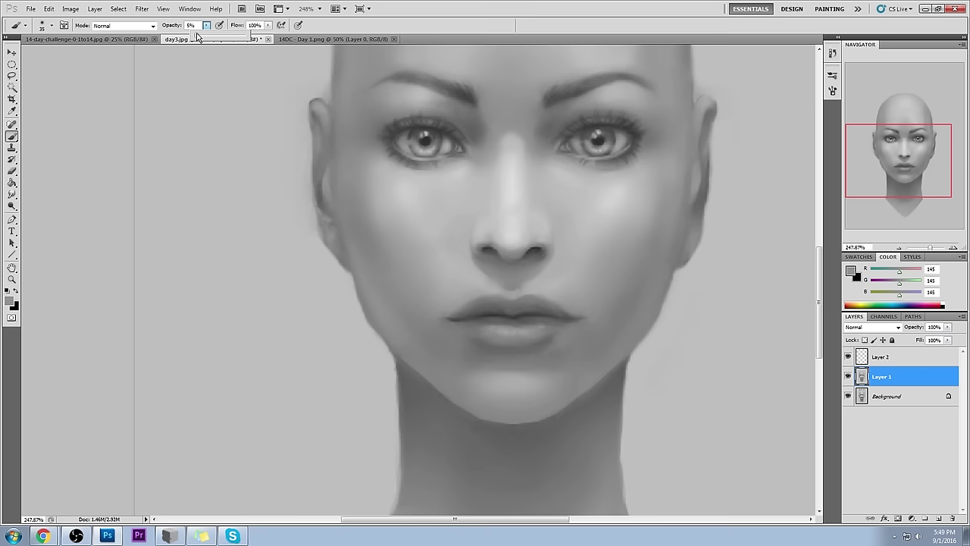
{"action": "left_click", "coordinate": [506, 134]}
{"action": "left_click_drag", "start_coordinate": [503, 134], "coordinate": [501, 131]}
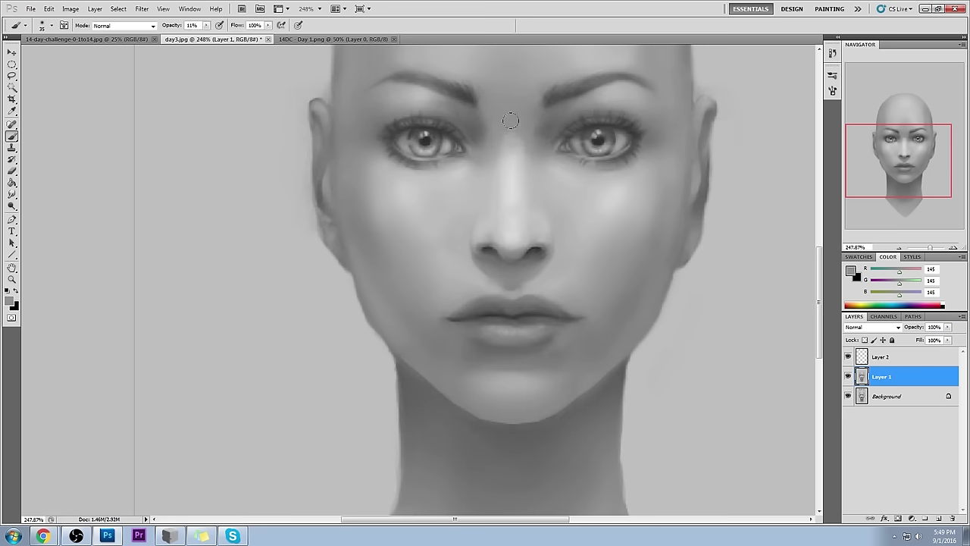
Step: Smudge the transition between the eyebrows and the nose bridge with the Smudge tool at 13% strength
{"action": "key", "text": "ctrl+1"}
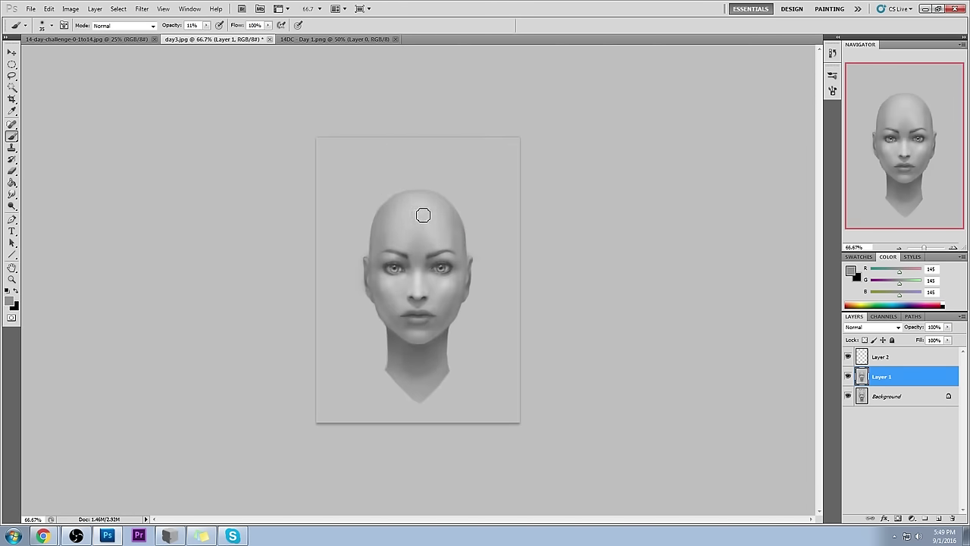
{"action": "key", "text": "ctrl+plus"}
{"action": "left_click_drag", "start_coordinate": [12, 194], "coordinate": [57, 214]}
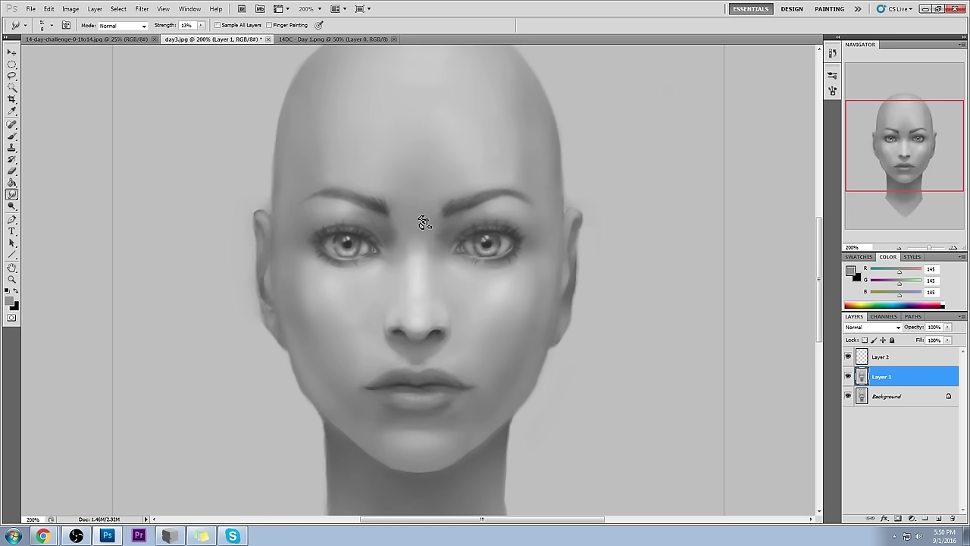
{"action": "key", "text": "ctrl+minus"}
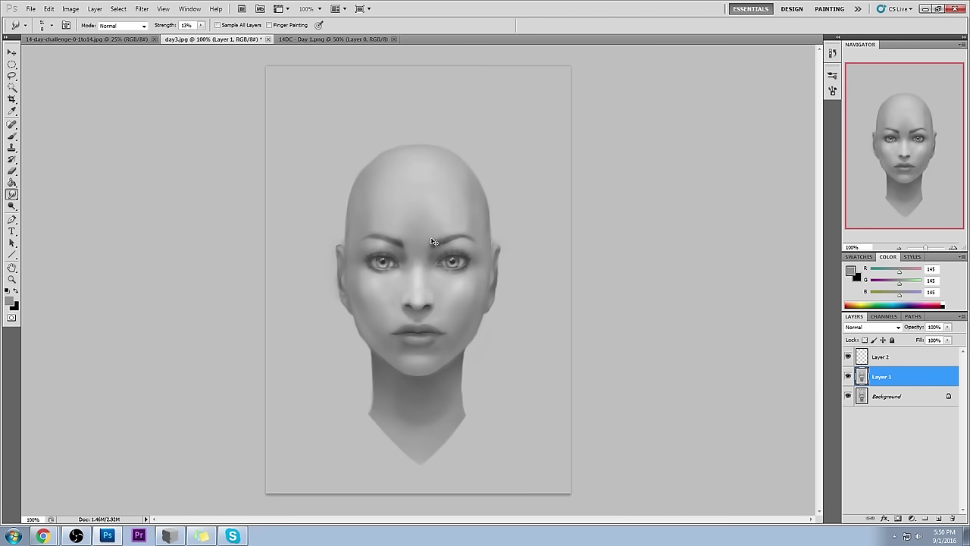
Step: Soften the shading around the eyes and eyebrows with sampled grays, using a 70 px brush at 11% opacity
{"action": "key", "text": "b"}
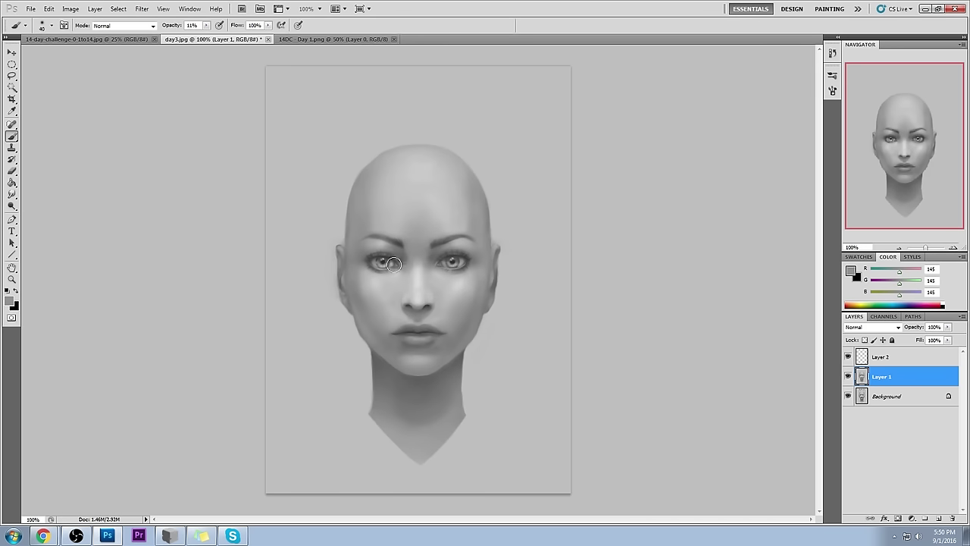
{"action": "key", "text": "bracketright"}
{"action": "left_click", "coordinate": [367, 271], "text": "alt"}
{"action": "left_click", "coordinate": [374, 242], "text": "alt"}
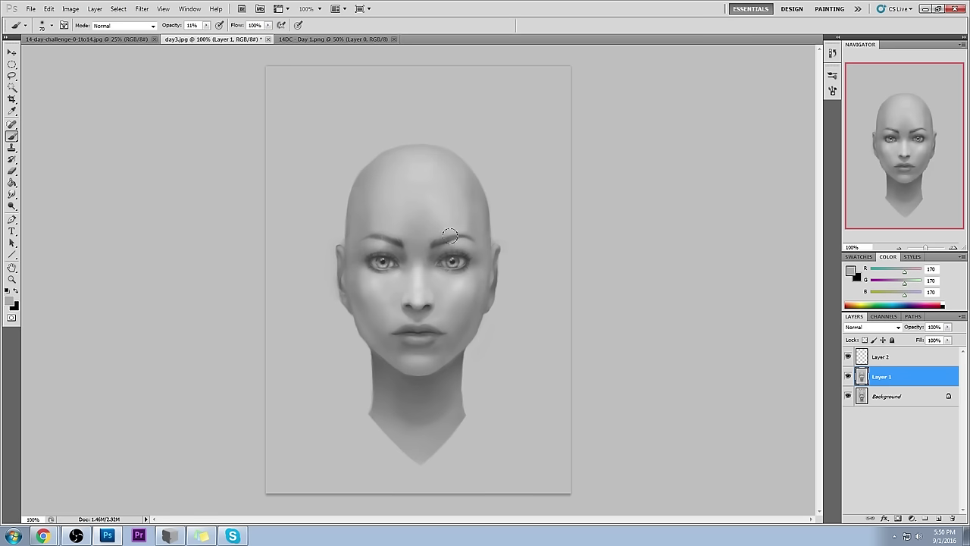
{"action": "left_click", "coordinate": [381, 240], "text": "alt"}
{"action": "key", "text": "alt"}
Step: Blend the left cheek and the right corner of the mouth with grays sampled from the nearby skin
{"action": "left_click", "coordinate": [373, 299], "text": "alt"}
{"action": "left_click", "coordinate": [389, 300], "text": "alt"}
{"action": "left_click", "coordinate": [444, 329], "text": "alt"}
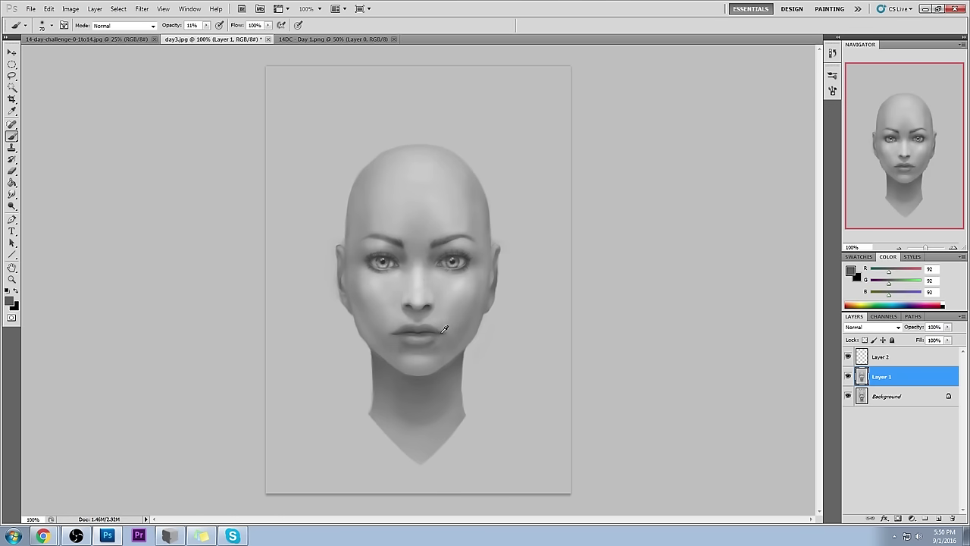
{"action": "left_click_drag", "start_coordinate": [452, 328], "coordinate": [439, 324], "text": "alt"}
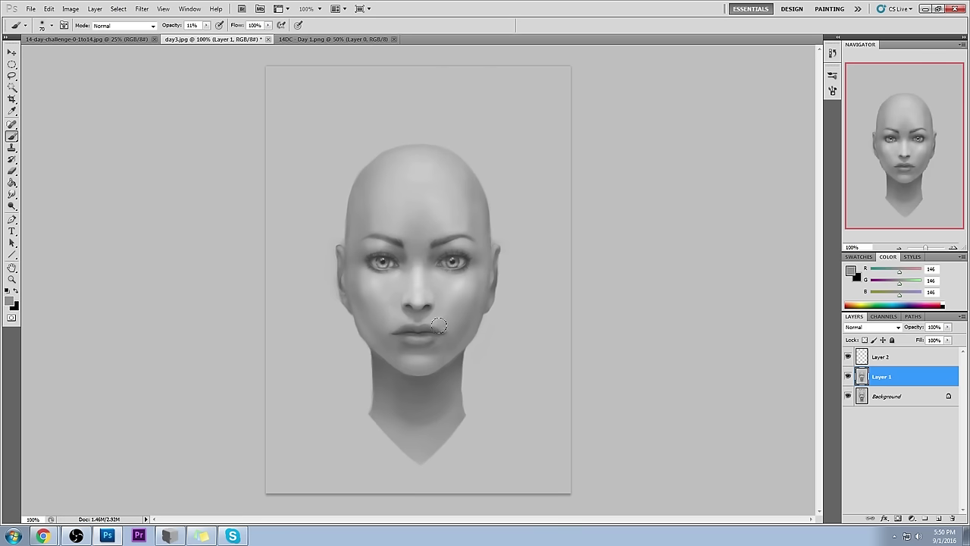
Step: Smudge the skin around the mouth at 13% strength, and retouch the mouth corners with grays sampled from the nearby shadows and skin
{"action": "left_click_drag", "start_coordinate": [11, 194], "coordinate": [61, 221]}
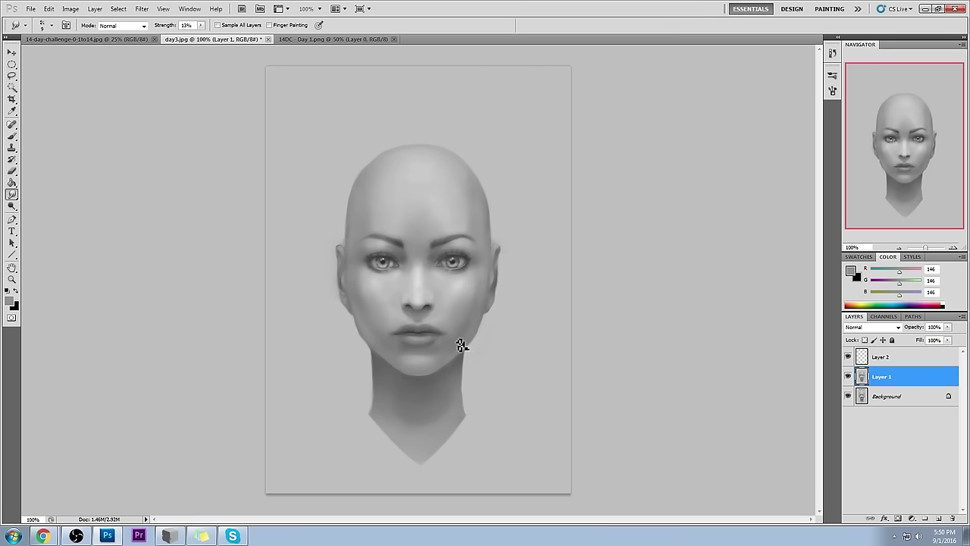
{"action": "key", "text": "b"}
{"action": "left_click", "coordinate": [429, 315], "text": "alt"}
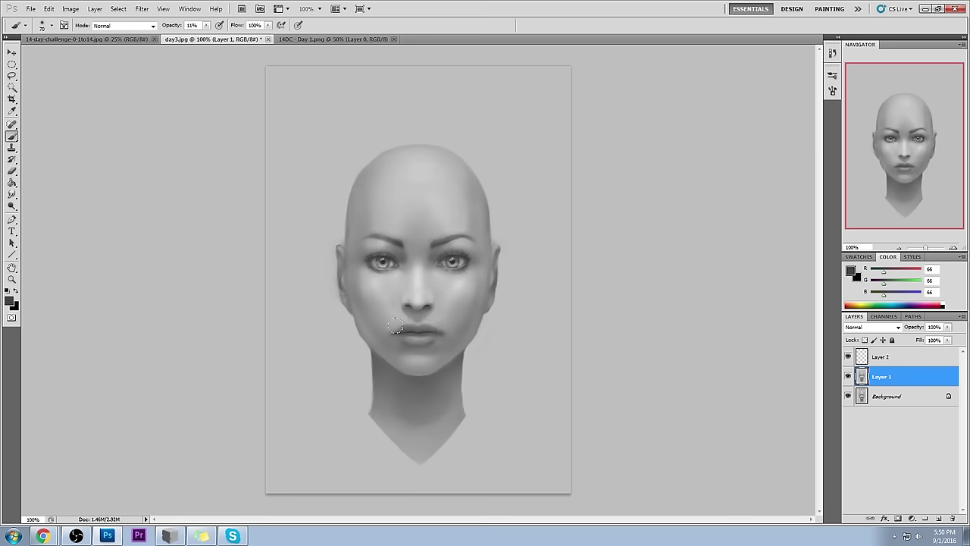
{"action": "left_click", "coordinate": [453, 329], "text": "alt"}
{"action": "left_click", "coordinate": [454, 332], "text": "alt"}
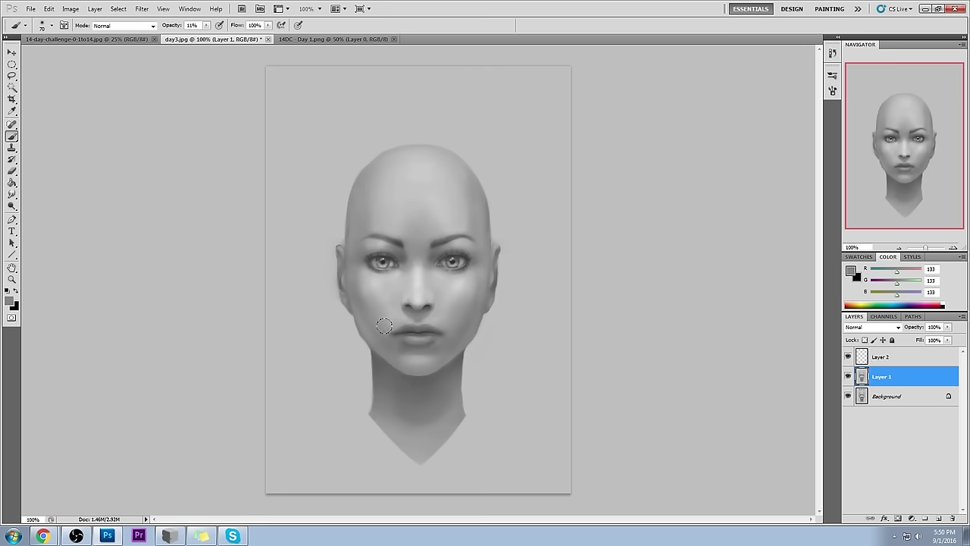
Step: Lighten the lower lip with a light gray sampled from the cheek highlight, using a smaller brush at 11% opacity
{"action": "left_click", "coordinate": [445, 283], "text": "alt"}
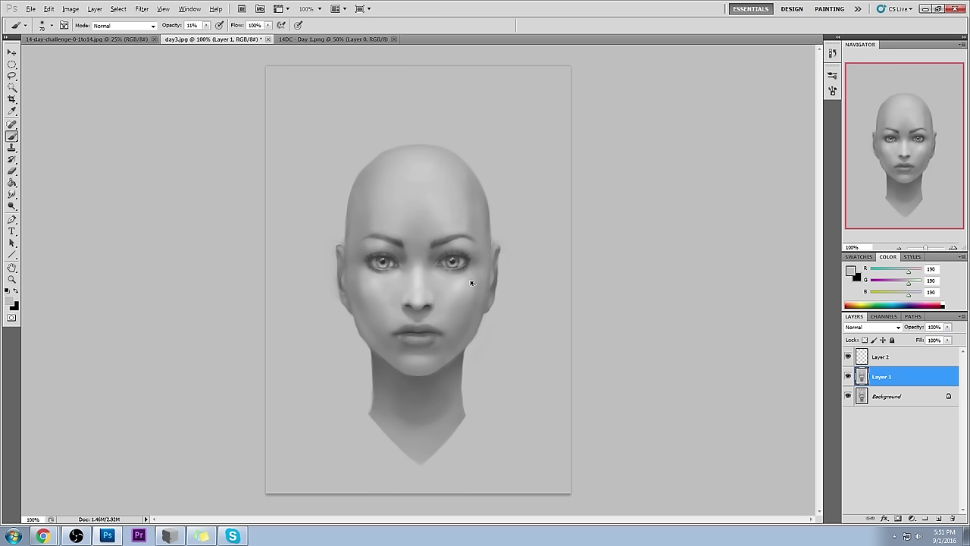
{"action": "left_click_drag", "start_coordinate": [402, 338], "coordinate": [428, 338]}
{"action": "key", "text": "bracketleft"}
{"action": "key", "text": "bracketleft"}
{"action": "key", "text": "bracketleft"}
{"action": "key", "text": "bracketleft"}
{"action": "key", "text": "bracketleft"}
{"action": "left_click_drag", "start_coordinate": [411, 343], "coordinate": [443, 337]}
{"action": "key", "text": "bracketright"}
{"action": "key", "text": "bracketright"}
{"action": "key", "text": "bracketright"}
{"action": "key", "text": "bracketright"}
Step: Darken both nostrils with a dark gray sampled from the nostril shadow, using a 25 px brush and raising the opacity to 26%
{"action": "left_click", "coordinate": [400, 329], "text": "alt"}
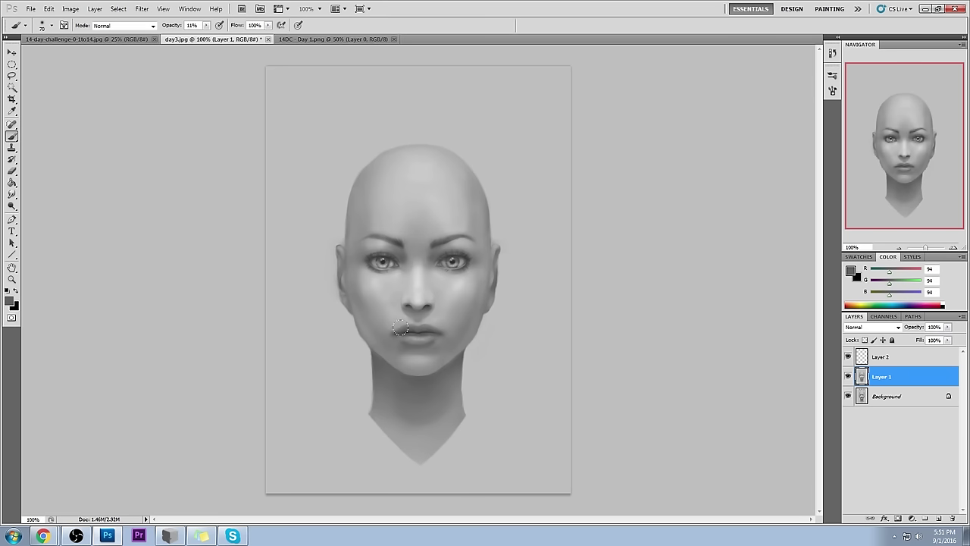
{"action": "left_click", "coordinate": [430, 303], "text": "alt"}
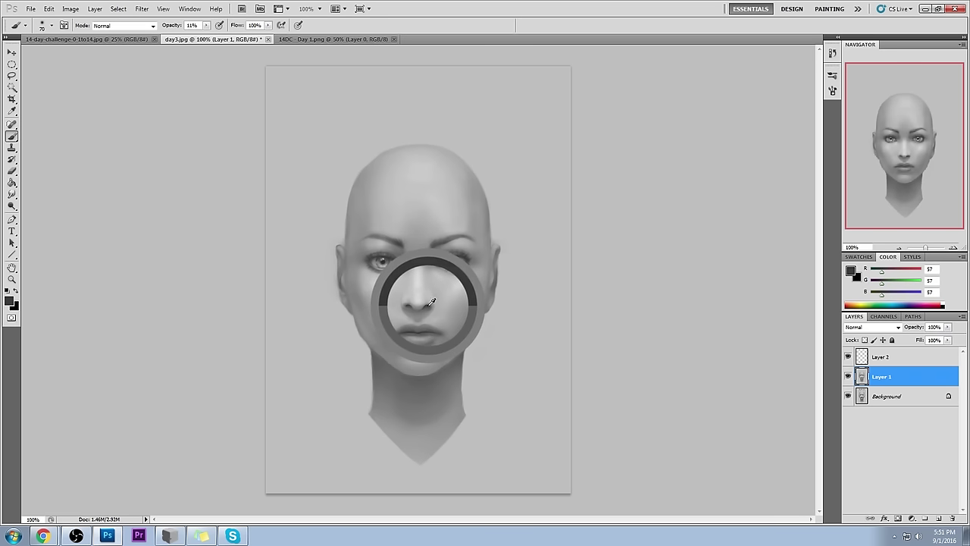
{"action": "key", "text": "ctrl+space"}
{"action": "left_click_drag", "start_coordinate": [330, 206], "coordinate": [520, 386]}
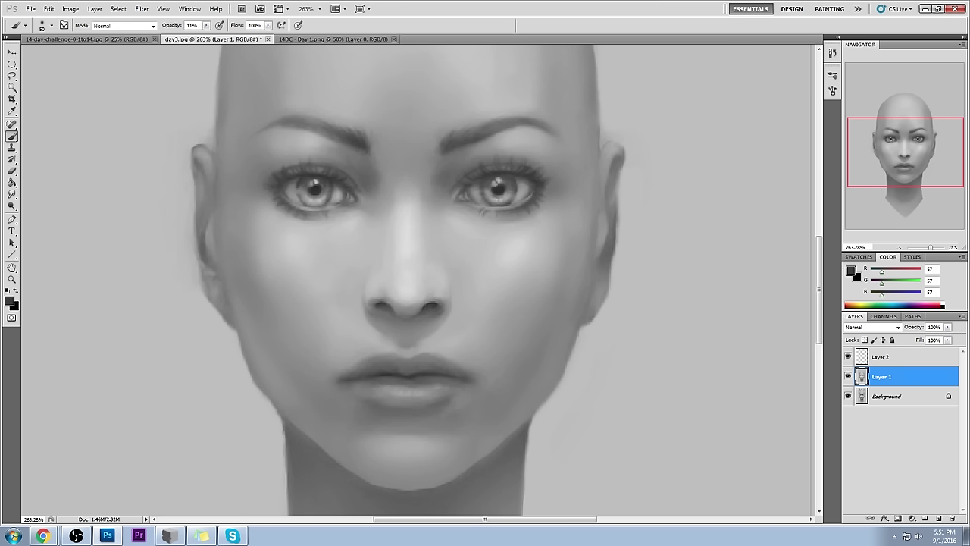
{"action": "left_click_drag", "start_coordinate": [206, 25], "coordinate": [212, 40]}
{"action": "key", "text": "Return"}
{"action": "key", "text": "bracketleft"}
{"action": "left_click_drag", "start_coordinate": [437, 307], "coordinate": [384, 307]}
{"action": "key", "text": "bracketright"}
{"action": "key", "text": "bracketright"}
{"action": "key", "text": "2"}
{"action": "key", "text": "6"}
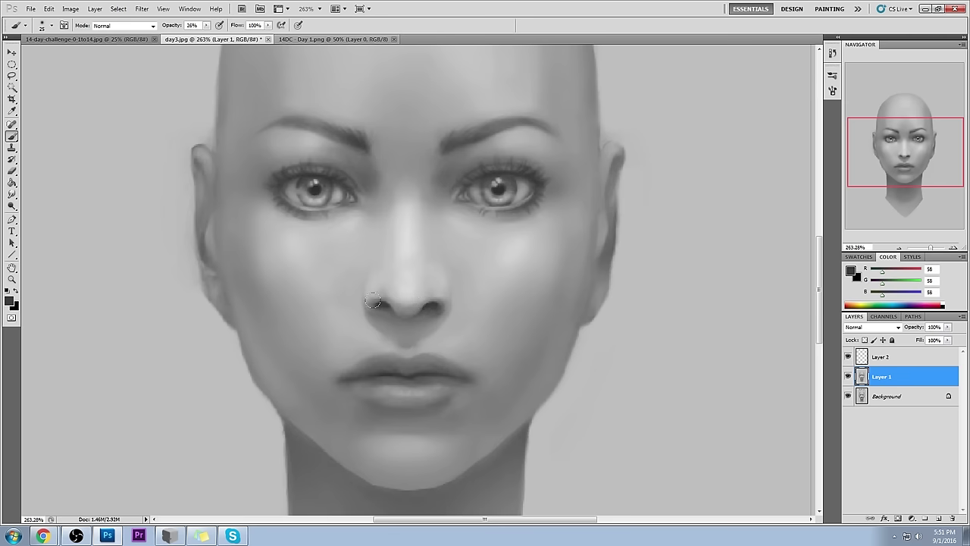
Step: Soften the nostril edges and nose wings with mid and dark grays sampled around the nostrils, keeping the 25 px brush at 26% opacity
{"action": "left_click", "coordinate": [427, 308], "text": "alt"}
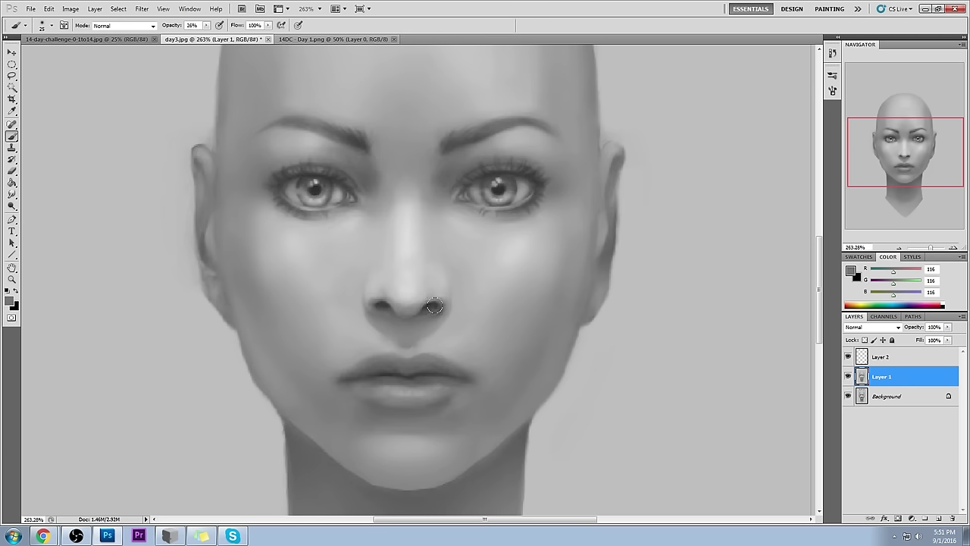
{"action": "left_click", "coordinate": [434, 307], "text": "alt"}
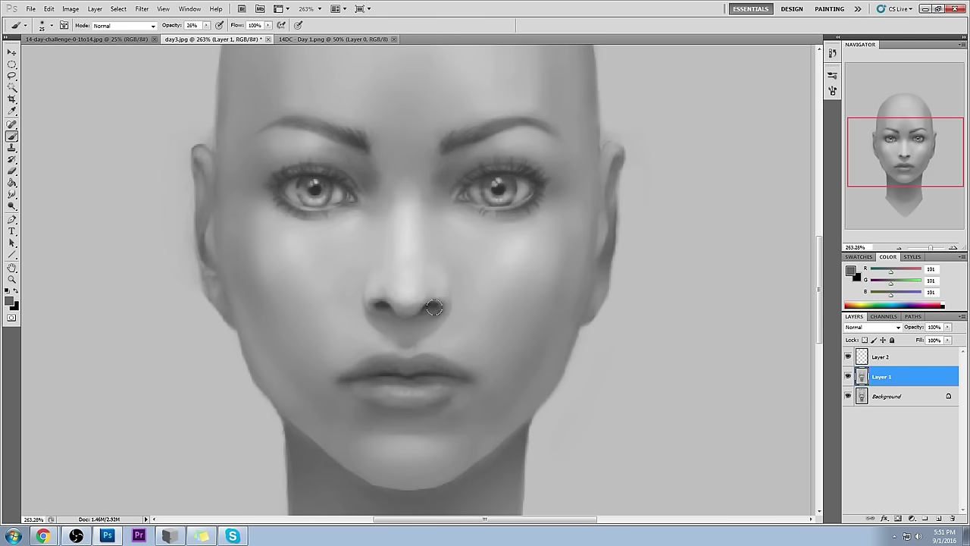
{"action": "left_click", "coordinate": [382, 304], "text": "alt"}
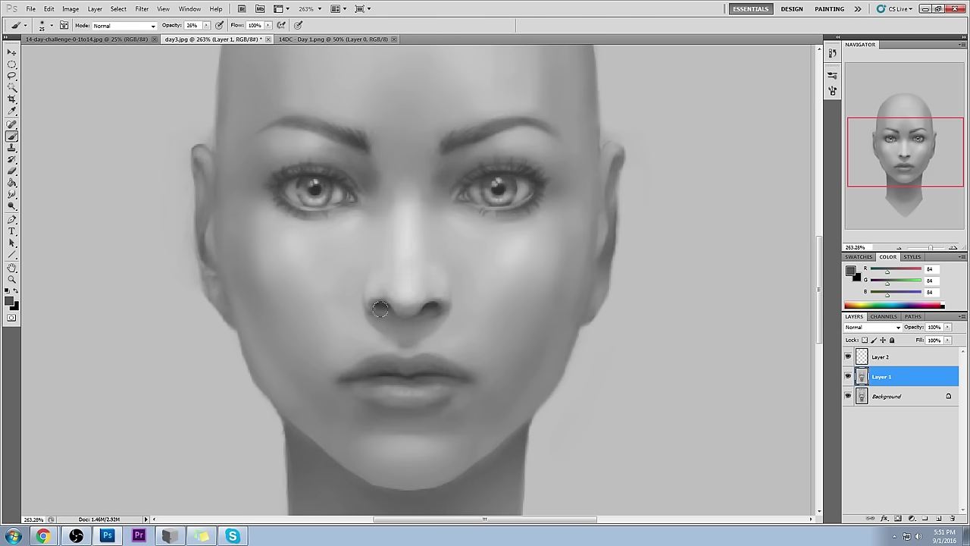
{"action": "left_click", "coordinate": [370, 302], "text": "alt"}
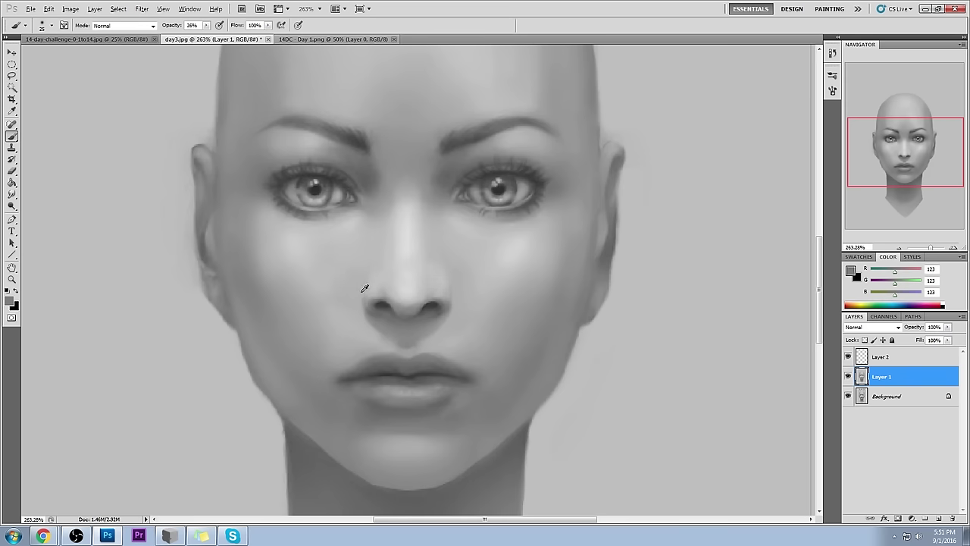
{"action": "left_click", "coordinate": [361, 290], "text": "alt"}
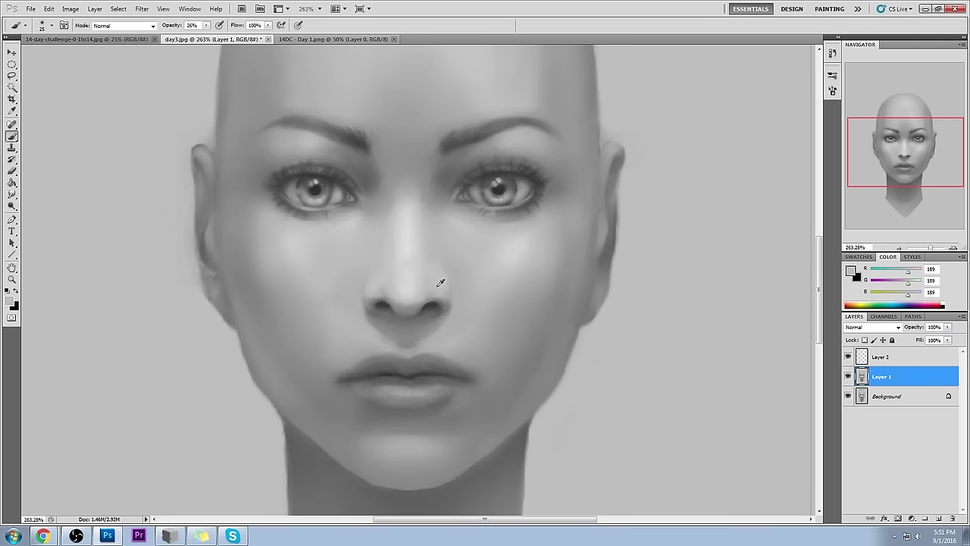
{"action": "left_click", "coordinate": [403, 306], "text": "alt"}
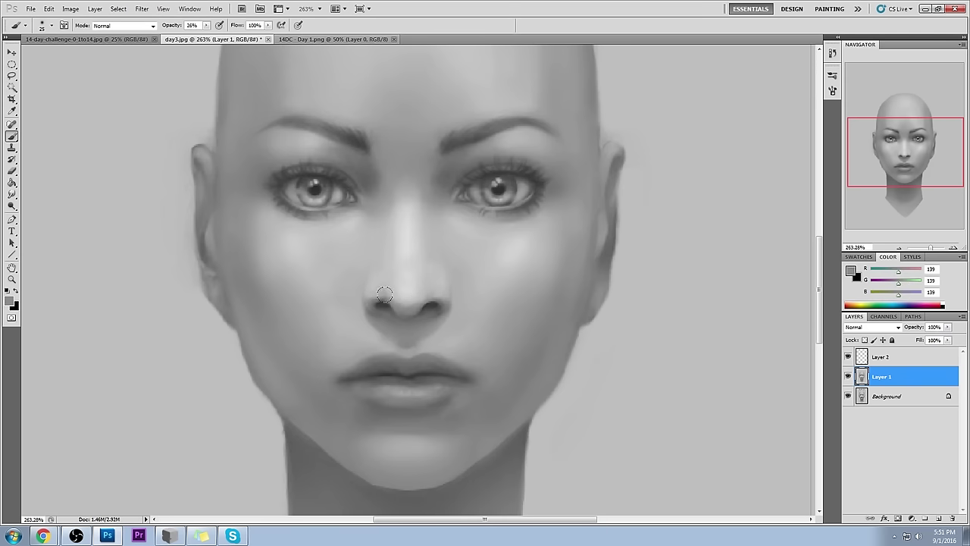
{"action": "left_click", "coordinate": [411, 307], "text": "alt"}
{"action": "left_click", "coordinate": [386, 309], "text": "alt"}
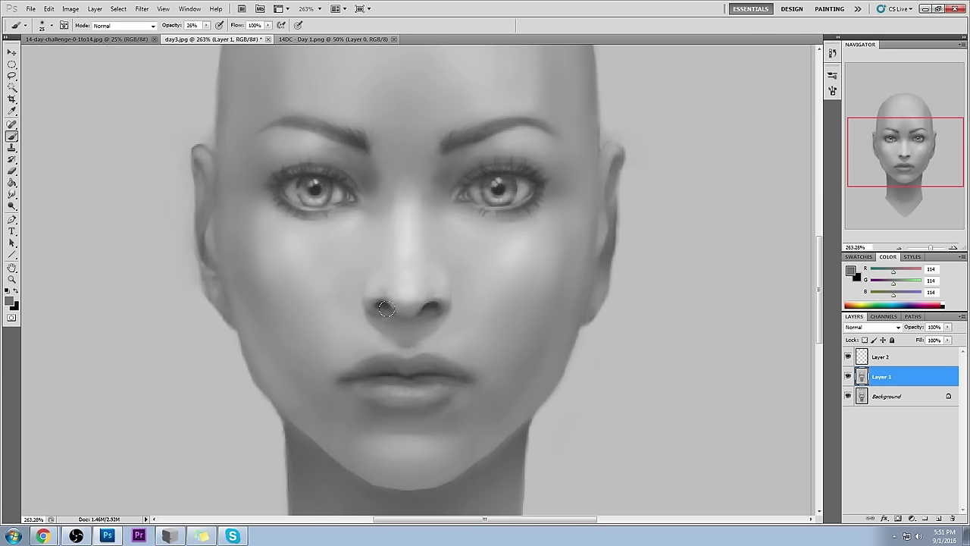
Step: Blend the shadow beneath the nose into the upper lip area with grays sampled beside it
{"action": "left_click", "coordinate": [445, 321], "text": "alt"}
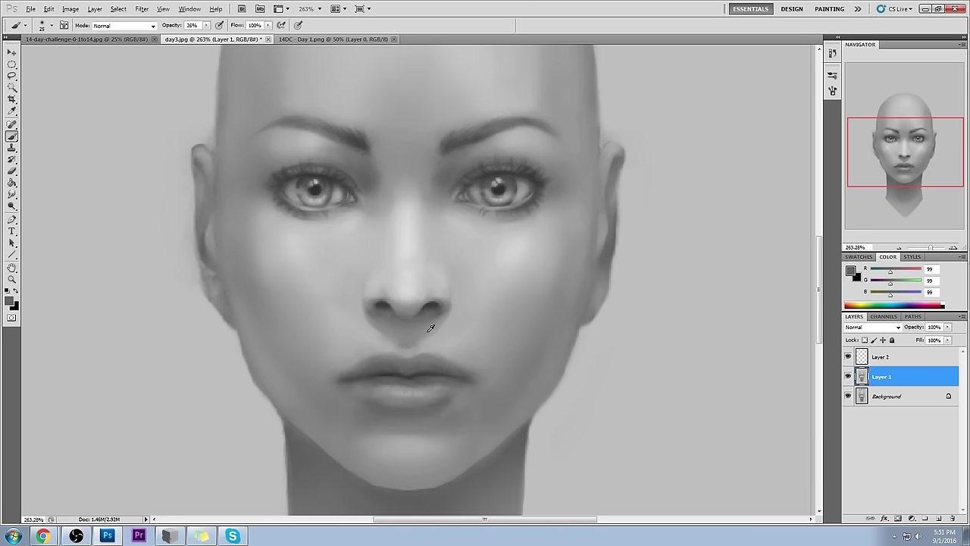
{"action": "left_click", "coordinate": [425, 341], "text": "alt"}
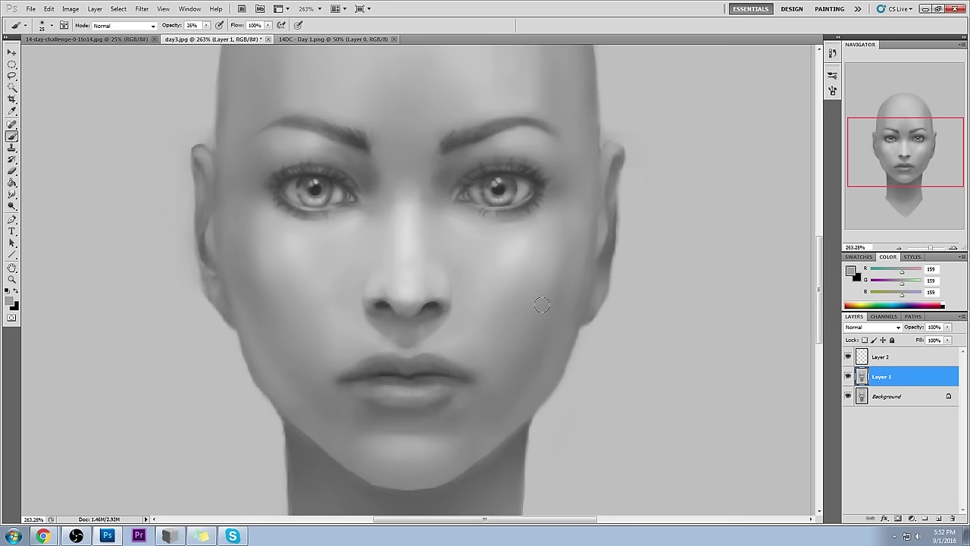
{"action": "left_click", "coordinate": [397, 331], "text": "alt"}
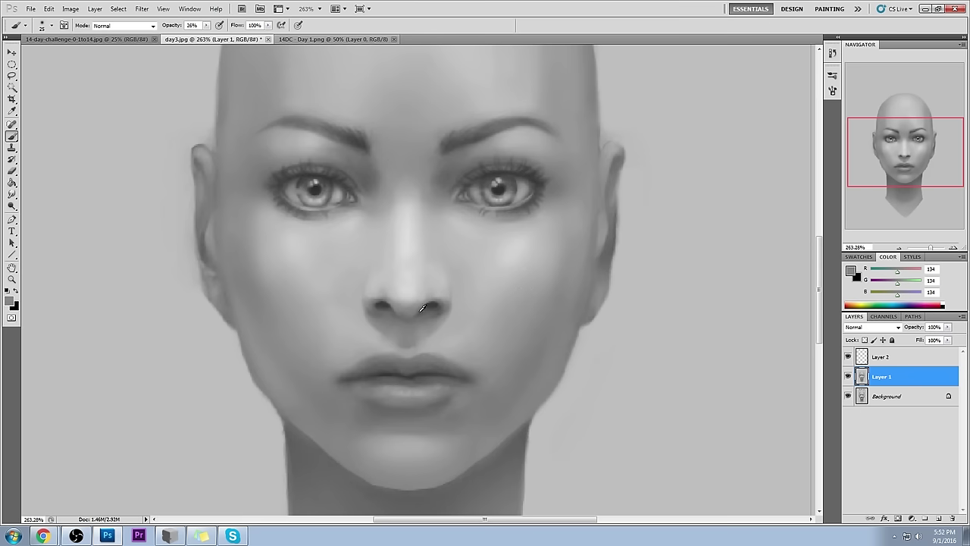
Step: Smooth the shading of the nose tip with light and mid grays sampled from the tip and lower bridge
{"action": "left_click", "coordinate": [417, 302], "text": "alt"}
{"action": "left_click", "coordinate": [421, 282], "text": "alt"}
{"action": "left_click", "coordinate": [406, 280], "text": "alt"}
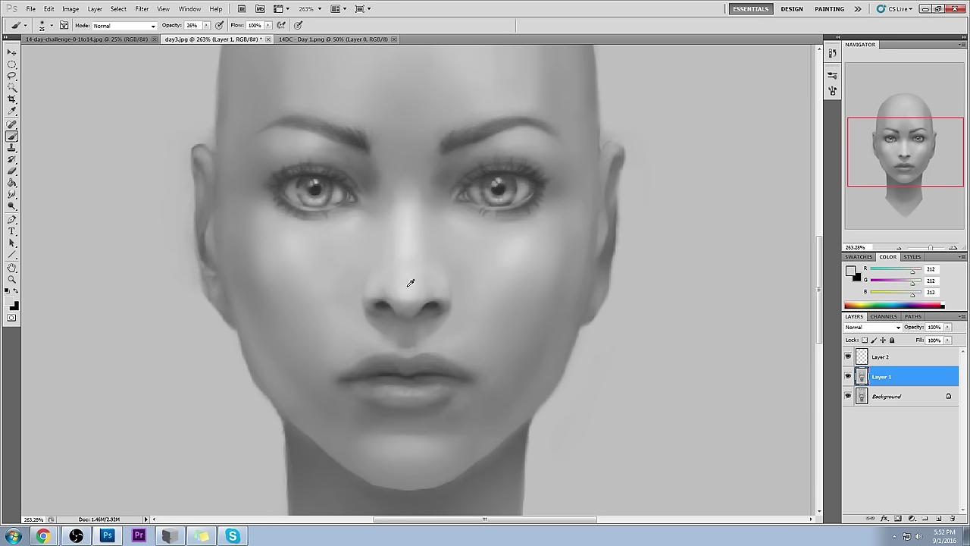
{"action": "left_click", "coordinate": [400, 288], "text": "alt"}
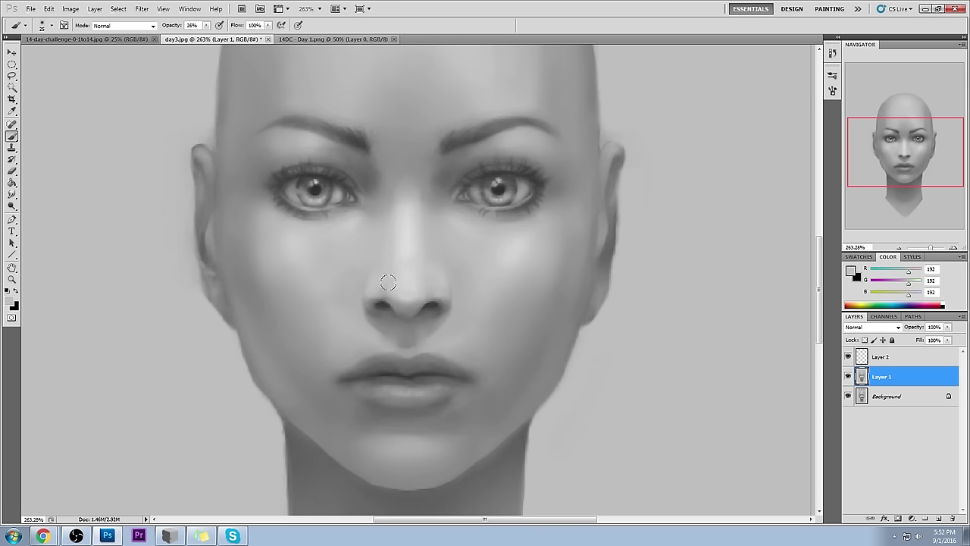
{"action": "left_click", "coordinate": [411, 284], "text": "alt"}
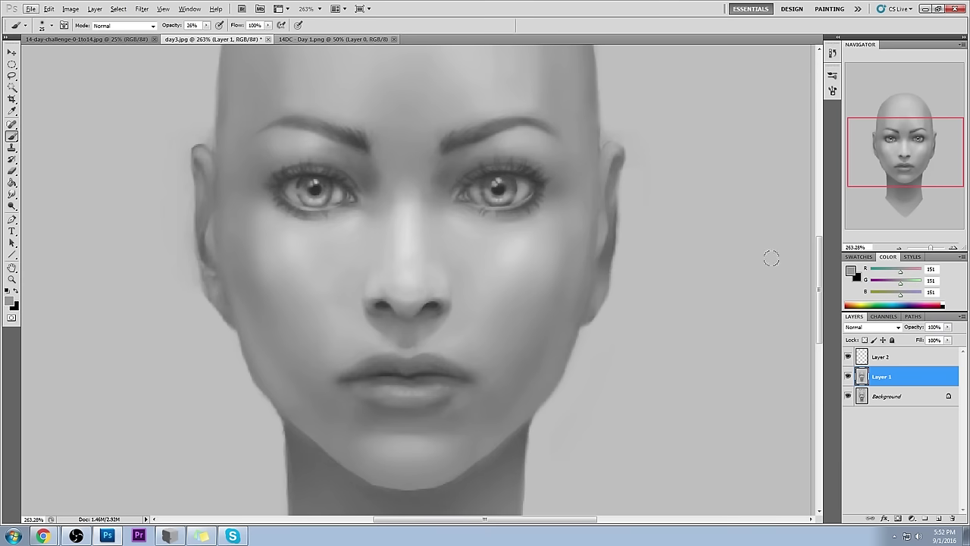
Step: Brighten the highlight along the nose bridge and tip with a near-white gray, and touch up its edge with a sampled gray
{"action": "left_click", "coordinate": [851, 272]}
{"action": "left_click", "coordinate": [603, 128]}
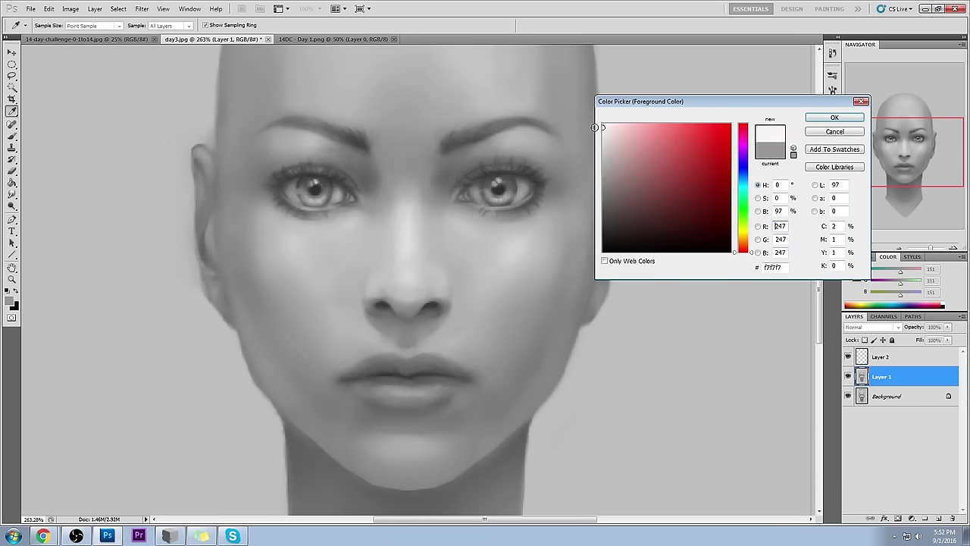
{"action": "left_click", "coordinate": [833, 118]}
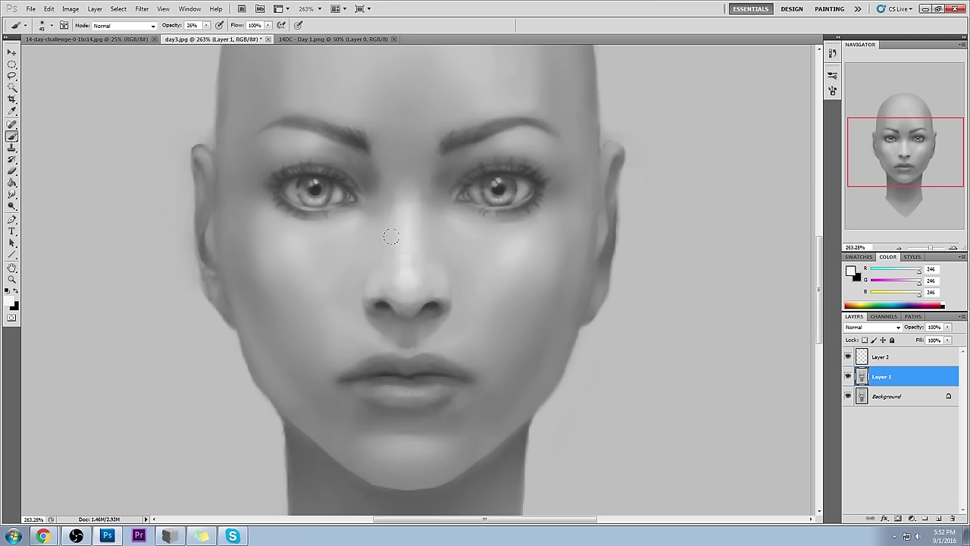
{"action": "key", "text": "bracketleft"}
{"action": "key", "text": "bracketleft"}
{"action": "left_click", "coordinate": [421, 292], "text": "alt"}
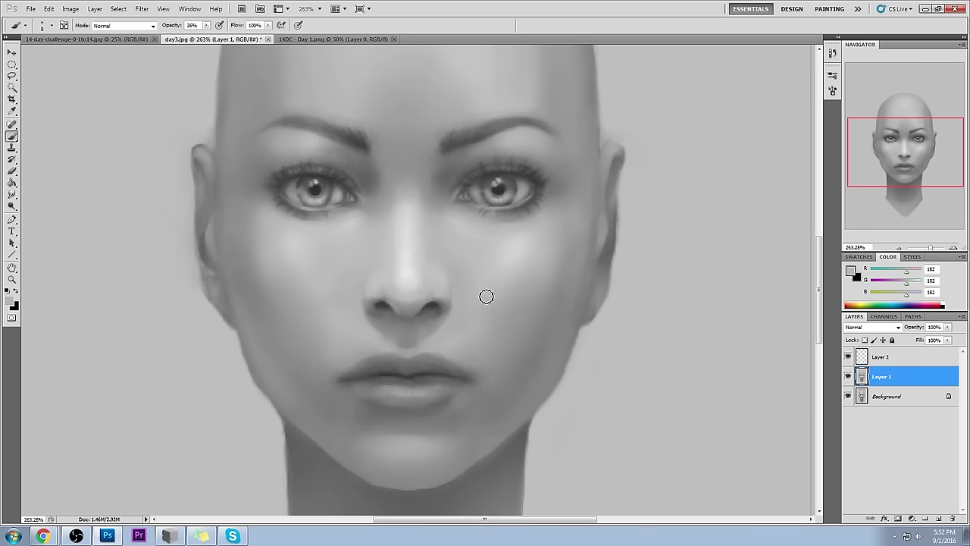
Step: Refine the outer edges of the nose wings with sampled skin grays, using a small brush at 100% opacity
{"action": "key", "text": "ctrl+1"}
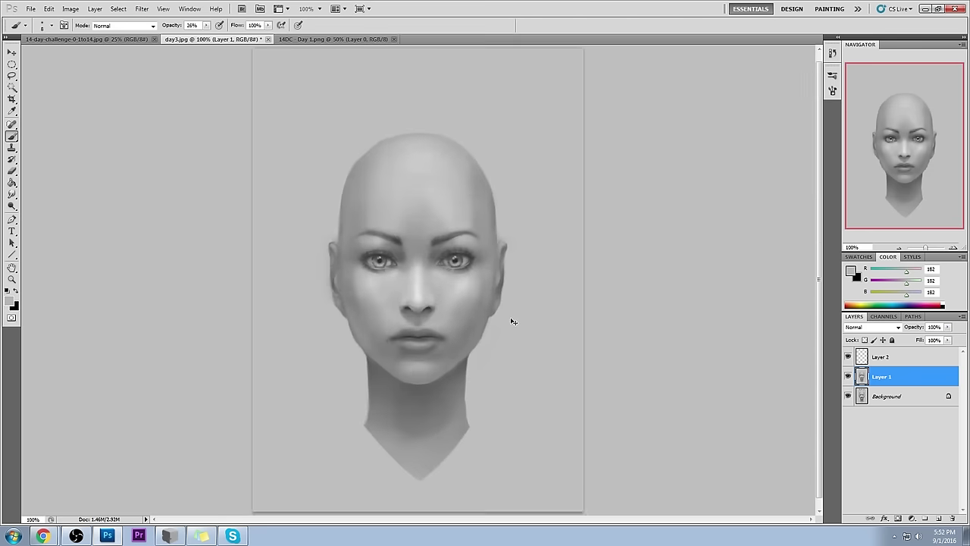
{"action": "key", "text": "ctrl+plus"}
{"action": "key", "text": "ctrl+minus"}
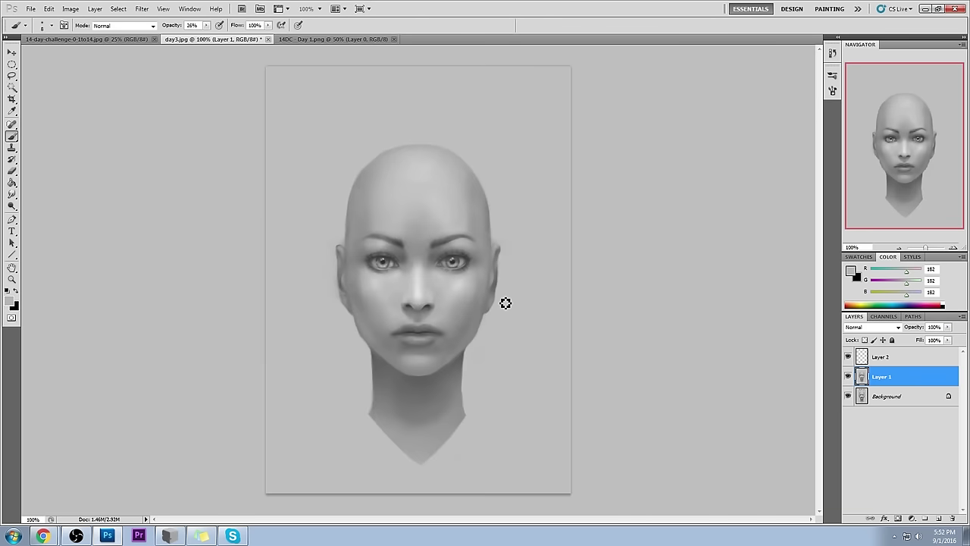
{"action": "key", "text": "z"}
{"action": "left_click_drag", "start_coordinate": [410, 296], "coordinate": [564, 272]}
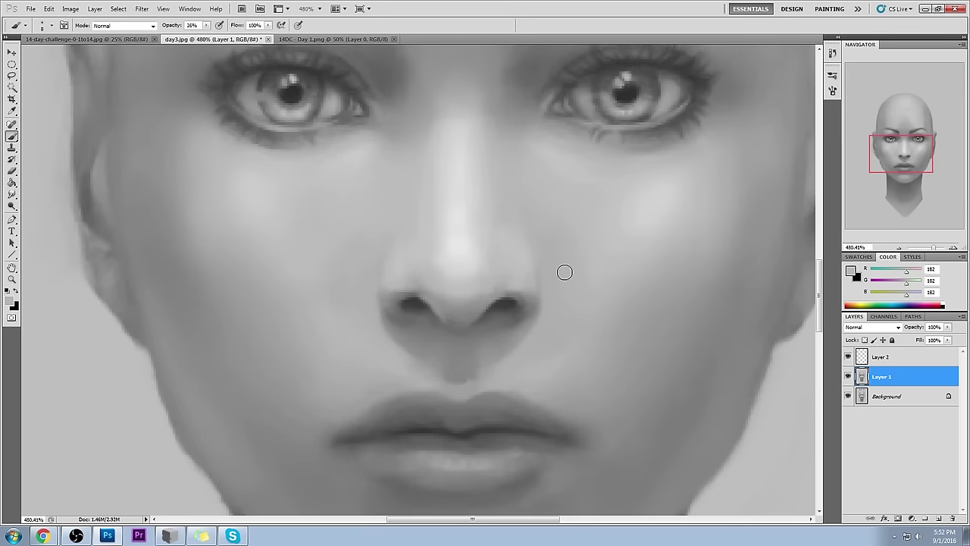
{"action": "left_click", "coordinate": [205, 25]}
{"action": "left_click_drag", "start_coordinate": [206, 35], "coordinate": [242, 35]}
{"action": "left_click", "coordinate": [420, 105]}
{"action": "key", "text": "bracketleft"}
{"action": "key", "text": "bracketleft"}
{"action": "left_click", "coordinate": [540, 279], "text": "alt"}
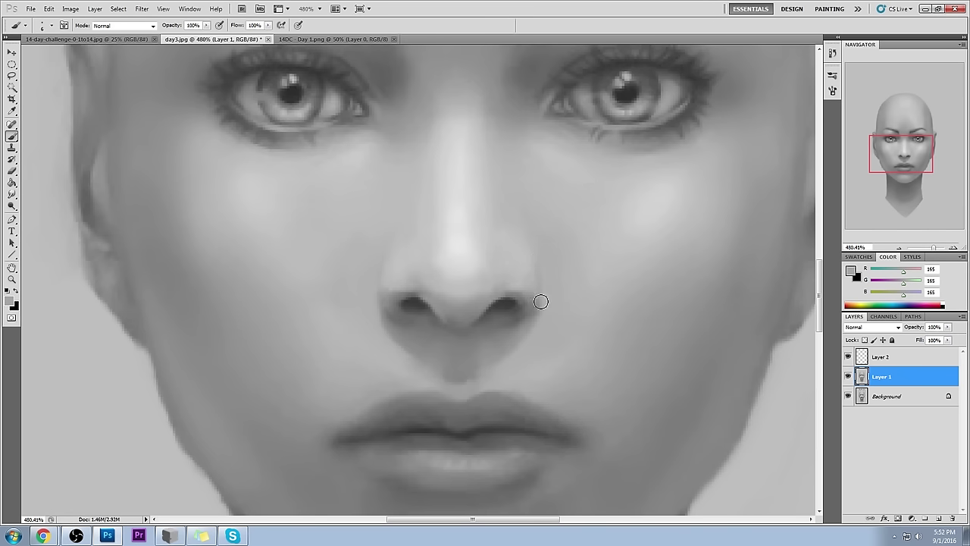
{"action": "left_click", "coordinate": [552, 273], "text": "alt"}
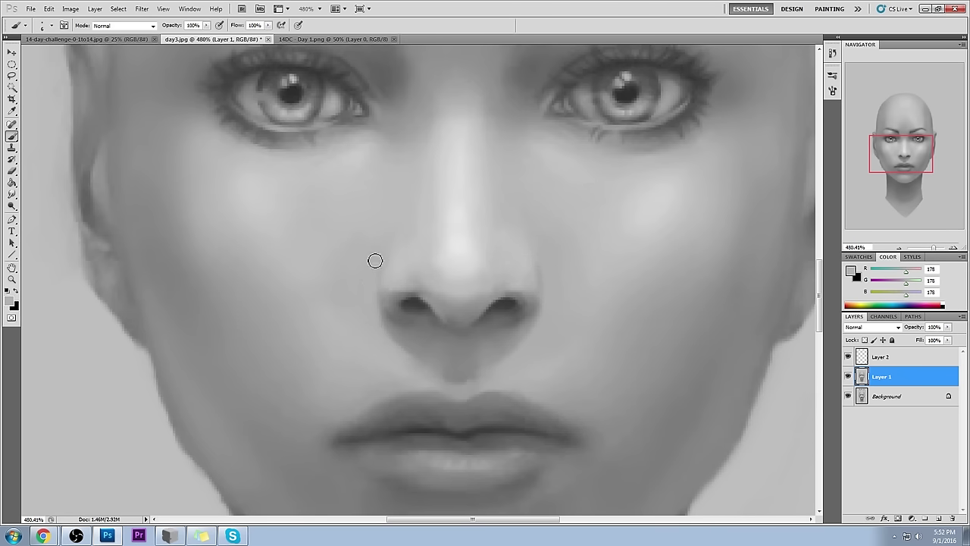
Step: Blend the cheek areas beside both nose wings with sampled light grays, using a textured brush tip at 100% opacity
{"action": "left_click", "coordinate": [354, 327], "text": "alt"}
{"action": "right_click", "coordinate": [526, 208]}
{"action": "left_click", "coordinate": [589, 400]}
{"action": "left_click", "coordinate": [347, 259], "text": "alt"}
{"action": "left_click", "coordinate": [331, 261], "text": "alt"}
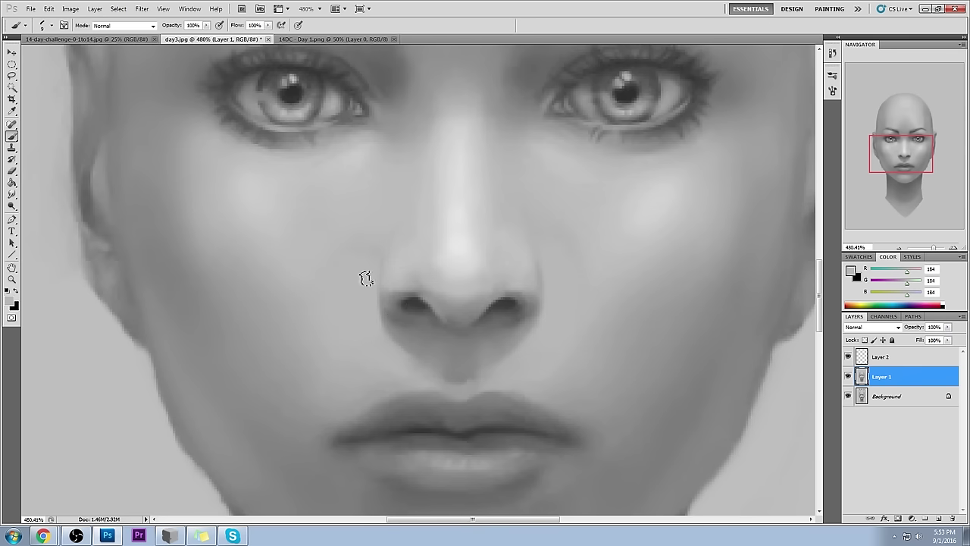
{"action": "left_click", "coordinate": [562, 301], "text": "alt"}
{"action": "left_click", "coordinate": [551, 288], "text": "alt"}
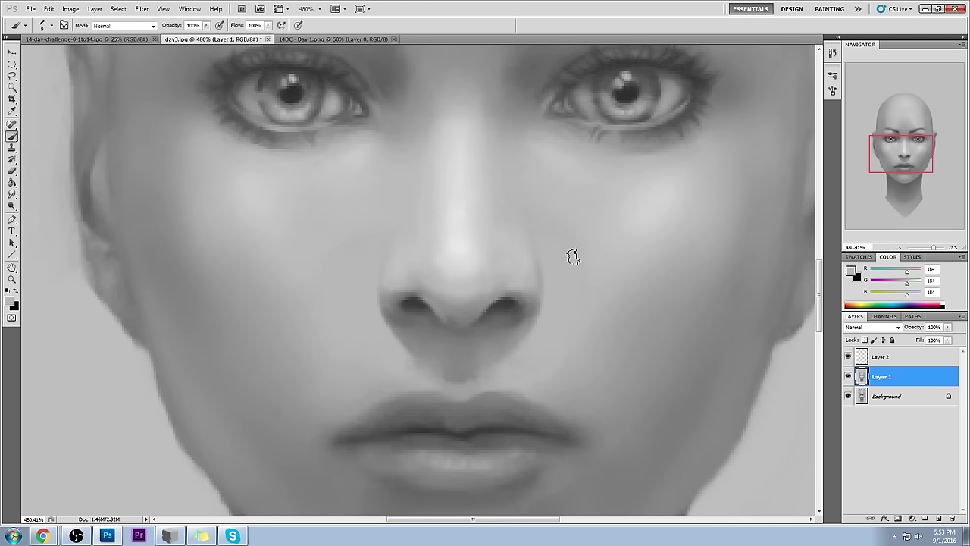
Step: Paint light gray sampled from the cheek highlight beside the nose wings with a 20 px brush, and smudge it smooth at 13% strength
{"action": "key", "text": "ctrl+1"}
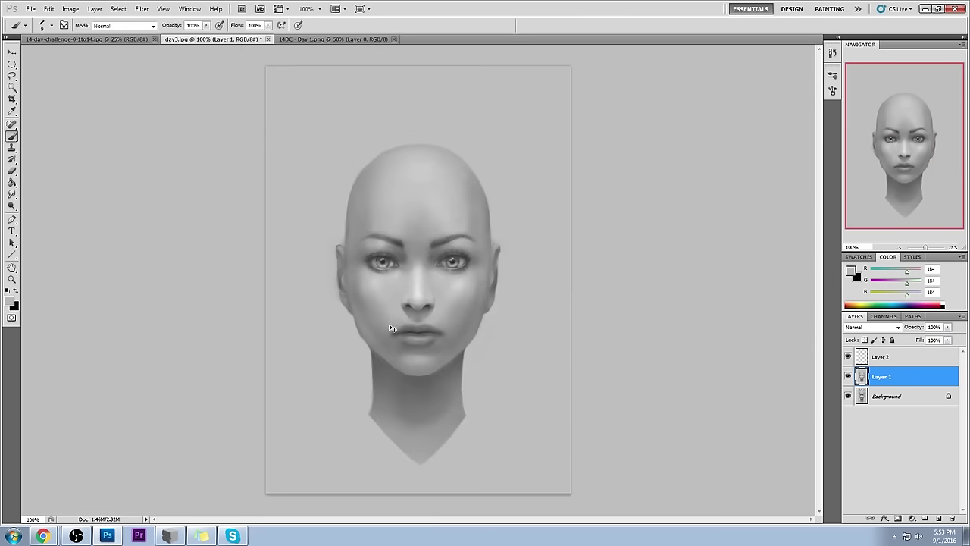
{"action": "key", "text": "ctrl+plus"}
{"action": "left_click", "coordinate": [494, 292], "text": "alt"}
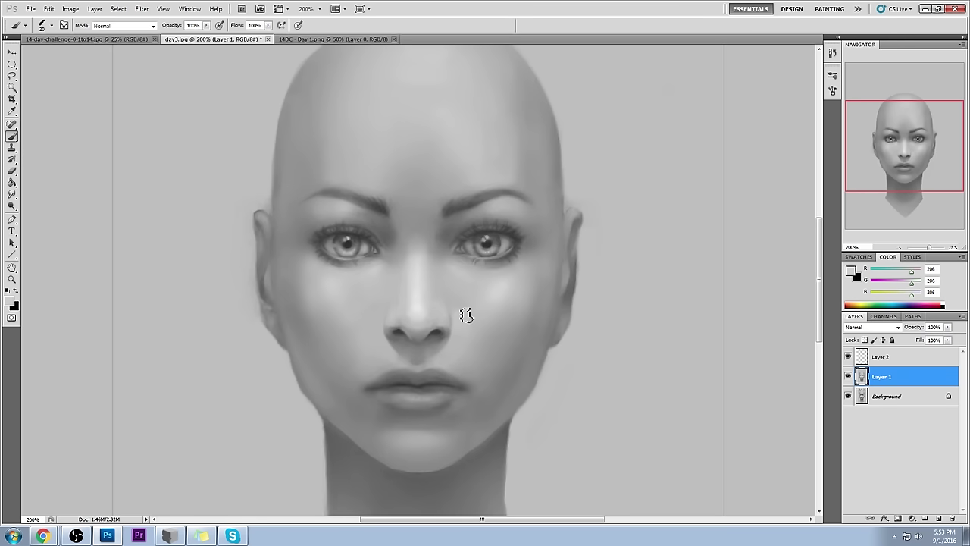
{"action": "left_click_drag", "start_coordinate": [372, 319], "coordinate": [383, 338]}
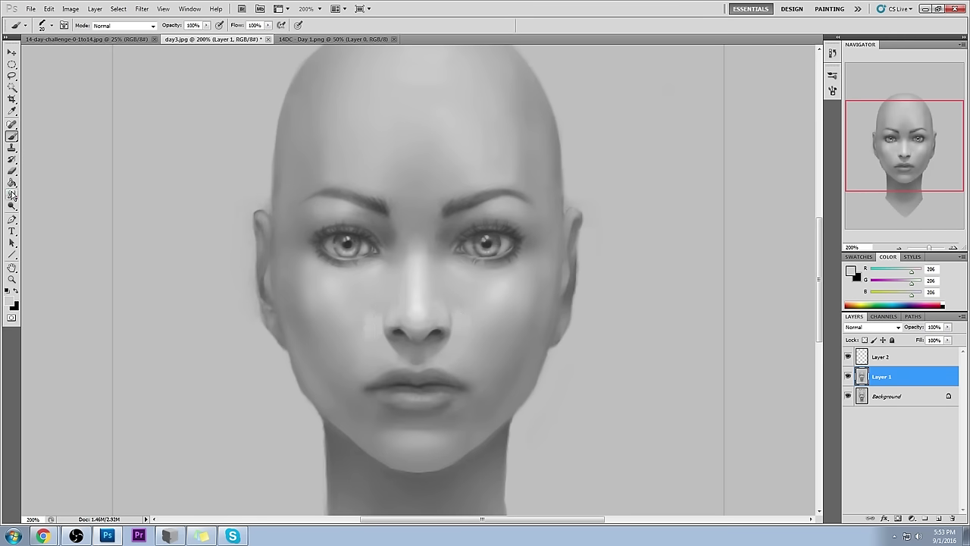
{"action": "left_click_drag", "start_coordinate": [11, 195], "coordinate": [42, 213]}
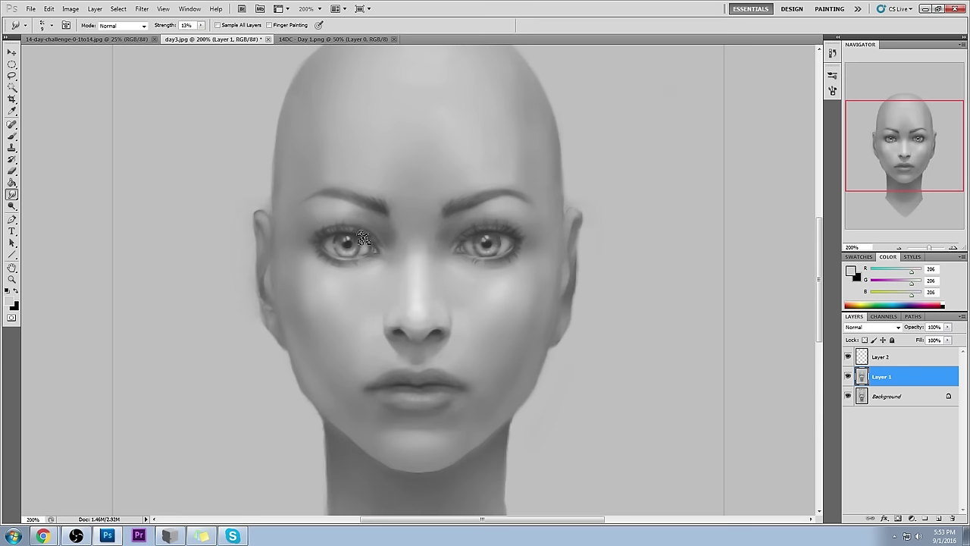
Step: Compare the retouched face with the original Background by toggling Layer 1's visibility, both for the whole portrait and close up
{"action": "key", "text": "ctrl+minus"}
{"action": "key", "text": "ctrl+minus"}
{"action": "key", "text": "b"}
{"action": "right_click", "coordinate": [447, 248]}
{"action": "left_click", "coordinate": [849, 376]}
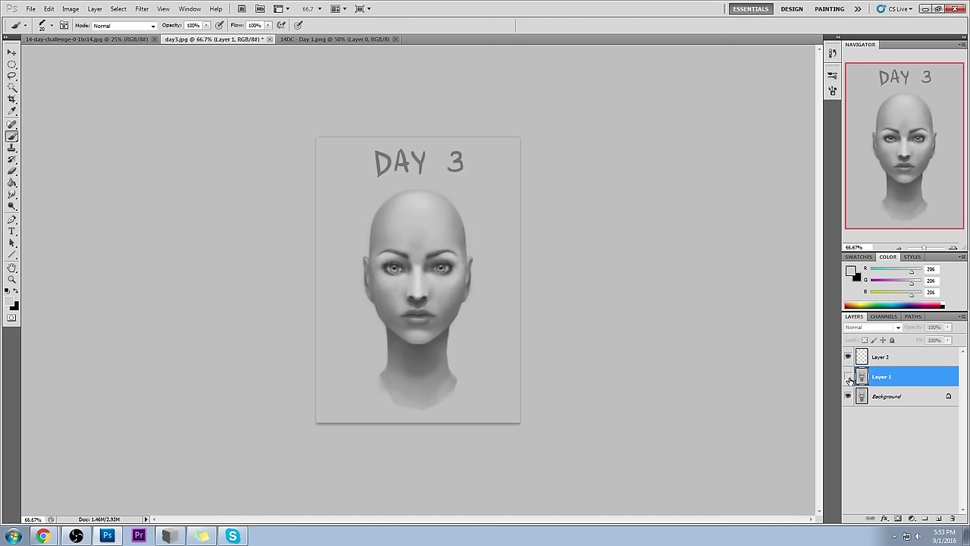
{"action": "left_click", "coordinate": [848, 377]}
{"action": "left_click", "coordinate": [848, 377]}
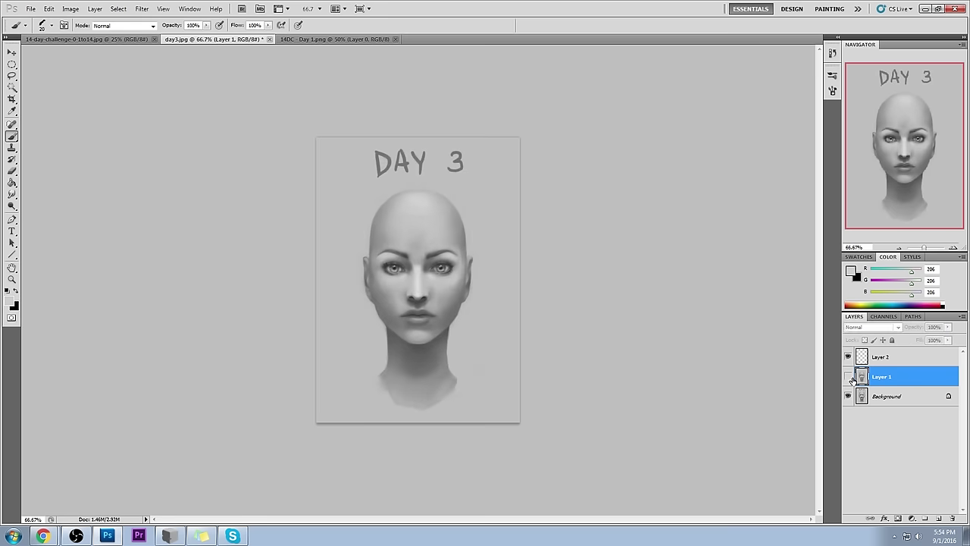
{"action": "left_click", "coordinate": [850, 376]}
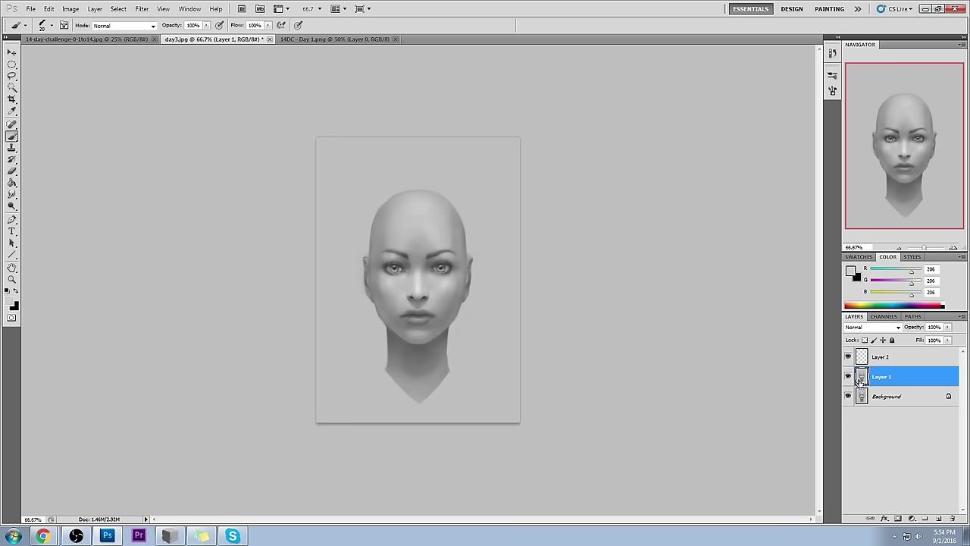
{"action": "key", "text": "ctrl+equal"}
{"action": "key", "text": "ctrl+equal"}
{"action": "left_click", "coordinate": [848, 377]}
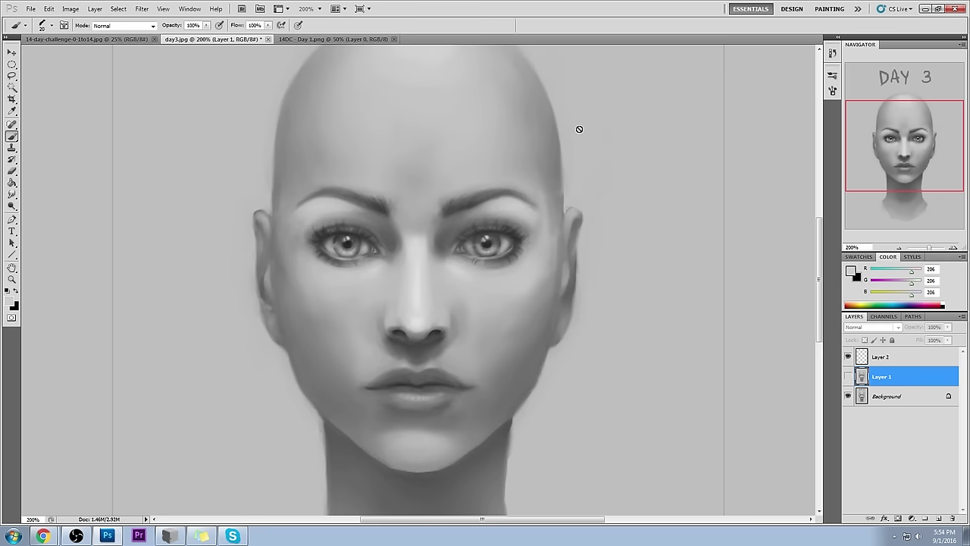
{"action": "left_click", "coordinate": [848, 376]}
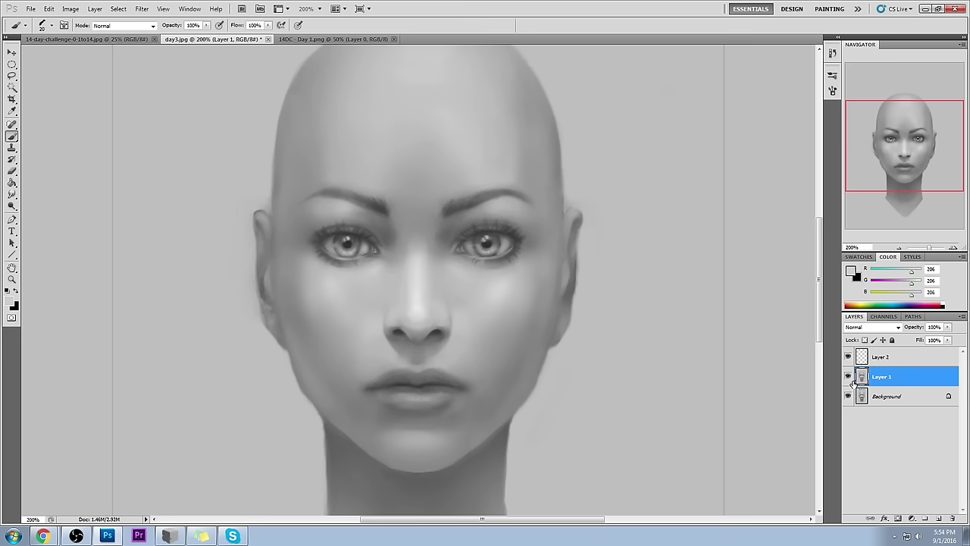
{"action": "left_click", "coordinate": [849, 378]}
{"action": "left_click", "coordinate": [849, 378]}
{"action": "left_click", "coordinate": [849, 380]}
{"action": "left_click", "coordinate": [850, 379]}
Step: Paint both pupils pure black with a 2 to 4 px brush at 100% opacity, and check the eyes at several magnifications
{"action": "left_click", "coordinate": [852, 271]}
{"action": "left_click", "coordinate": [837, 119]}
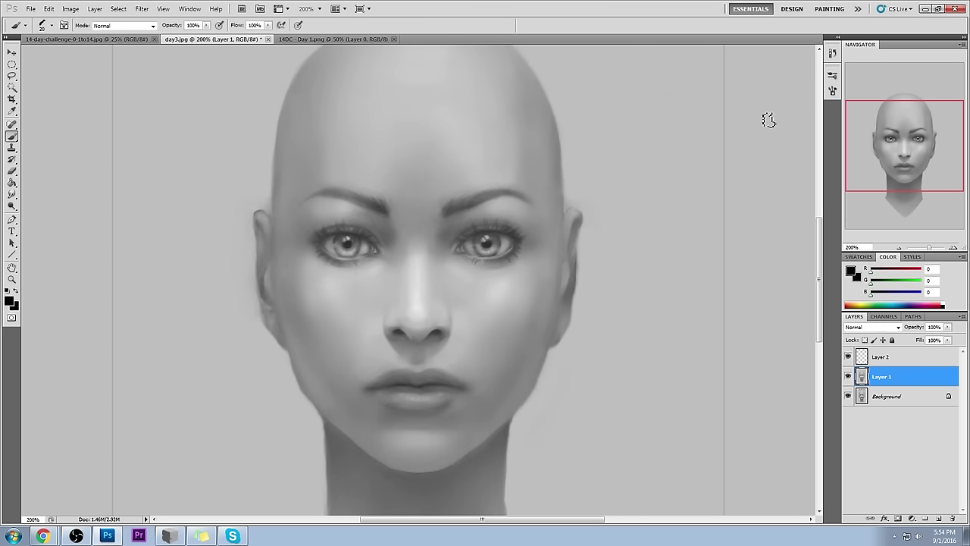
{"action": "key", "text": "z"}
{"action": "left_click_drag", "start_coordinate": [361, 214], "coordinate": [530, 206]}
{"action": "key", "text": "b"}
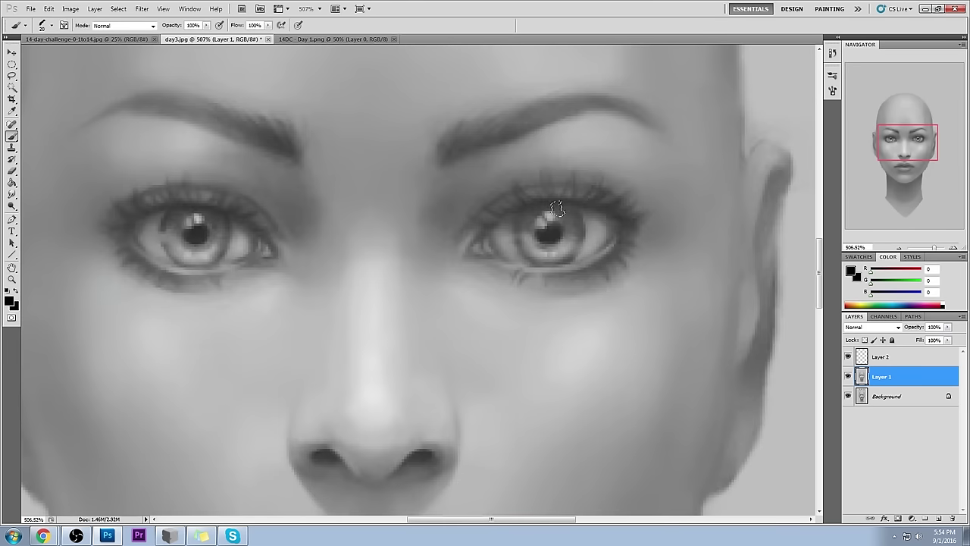
{"action": "left_click_drag", "start_coordinate": [557, 225], "coordinate": [545, 243]}
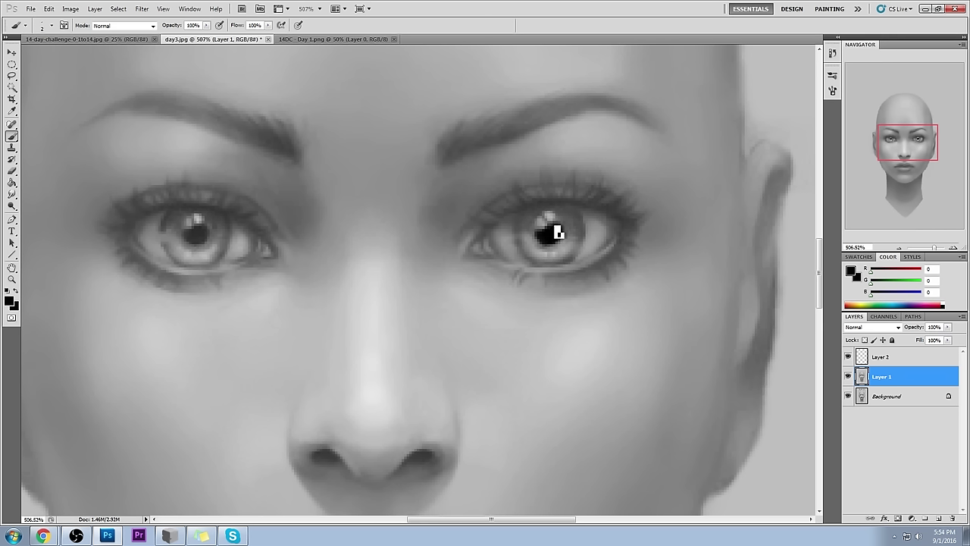
{"action": "mouse_move", "coordinate": [199, 228]}
{"action": "left_mouse_down"}
{"action": "mouse_move", "coordinate": [199, 241]}
{"action": "mouse_move", "coordinate": [203, 230]}
{"action": "mouse_move", "coordinate": [189, 236]}
{"action": "mouse_move", "coordinate": [208, 236]}
{"action": "mouse_move", "coordinate": [194, 243]}
{"action": "mouse_move", "coordinate": [211, 238]}
{"action": "left_mouse_up"}
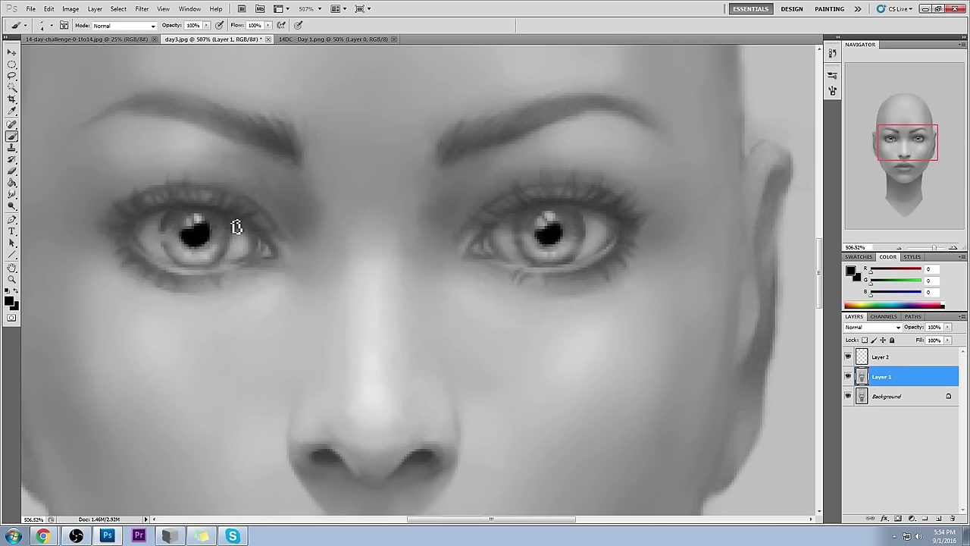
{"action": "mouse_move", "coordinate": [564, 226]}
{"action": "left_mouse_down"}
{"action": "mouse_move", "coordinate": [561, 217]}
{"action": "mouse_move", "coordinate": [564, 236]}
{"action": "left_mouse_up"}
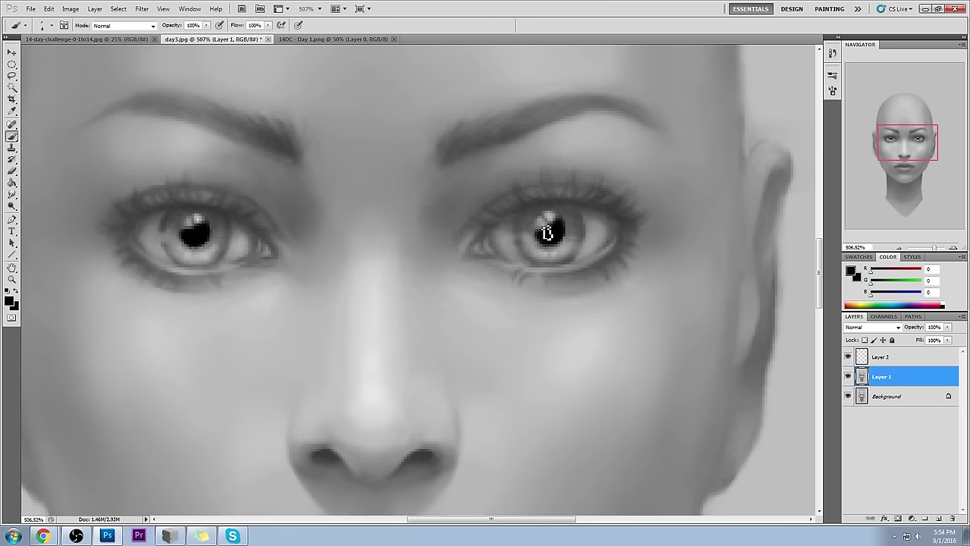
{"action": "key", "text": "ctrl+minus"}
{"action": "key", "text": "ctrl+minus"}
{"action": "key", "text": "ctrl+minus"}
{"action": "key", "text": "ctrl+minus"}
{"action": "key", "text": "ctrl+minus"}
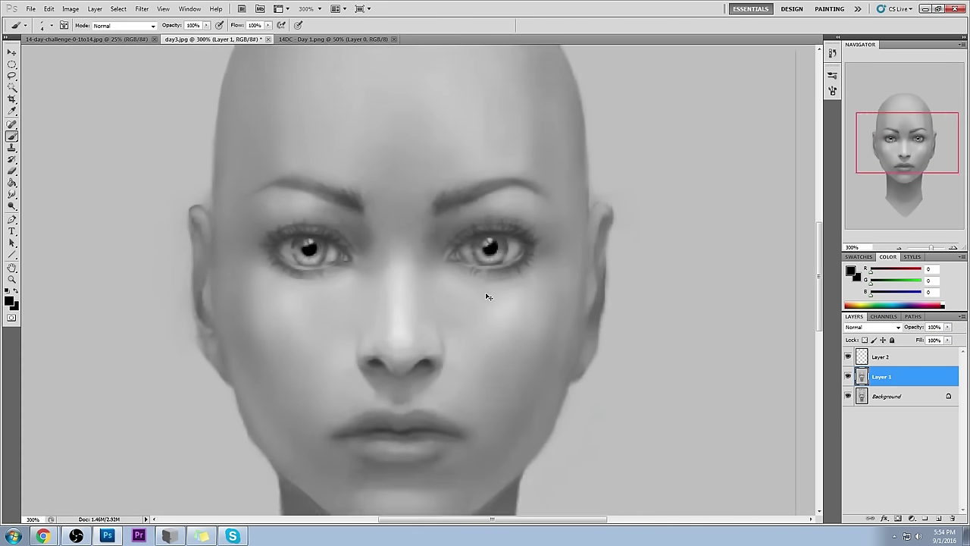
{"action": "key", "text": "ctrl+plus"}
{"action": "key", "text": "ctrl+plus"}
{"action": "key", "text": "ctrl+plus"}
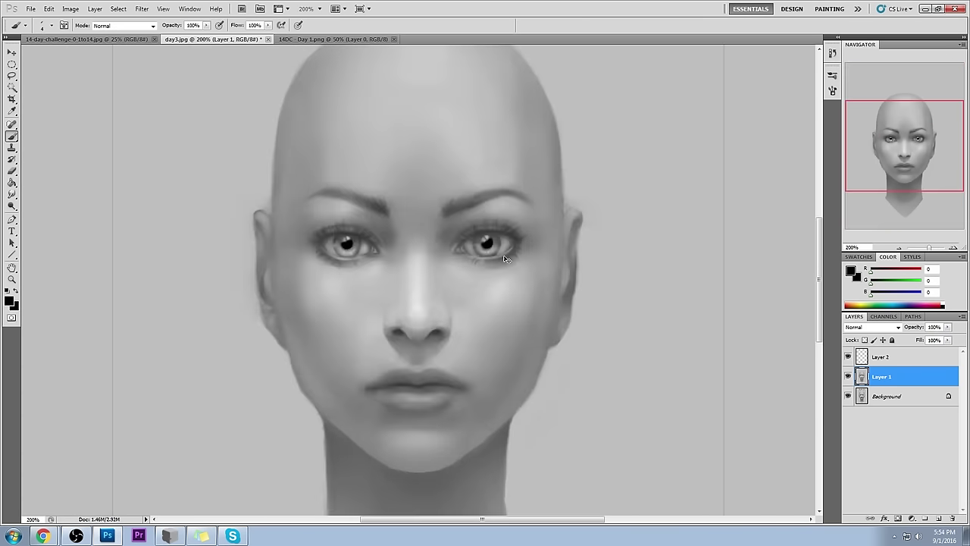
{"action": "scroll", "coordinate": [349, 227], "scroll_direction": "down", "scroll_amount": 2}
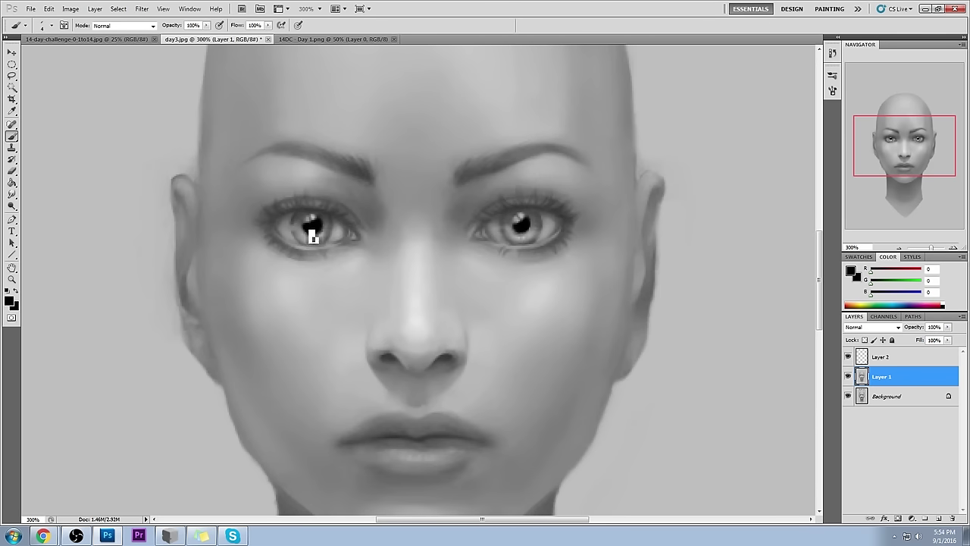
Step: Darken the nostril openings and the corners of the mouth with black, using a 3 px brush at 100% opacity
{"action": "key", "text": "s"}
{"action": "left_click", "coordinate": [508, 411]}
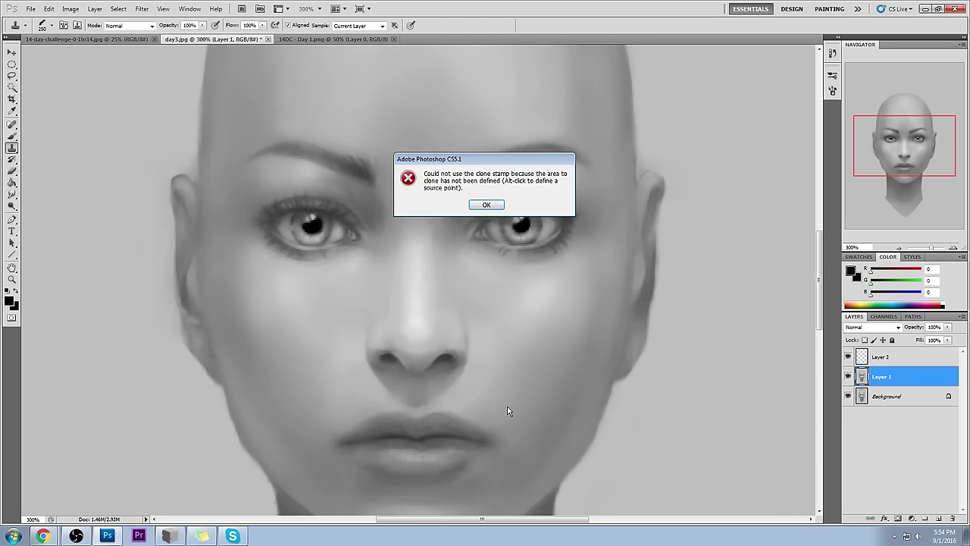
{"action": "left_click", "coordinate": [493, 205]}
{"action": "key", "text": "b"}
{"action": "scroll", "coordinate": [444, 221], "scroll_direction": "up", "scroll_amount": 4, "text": "alt"}
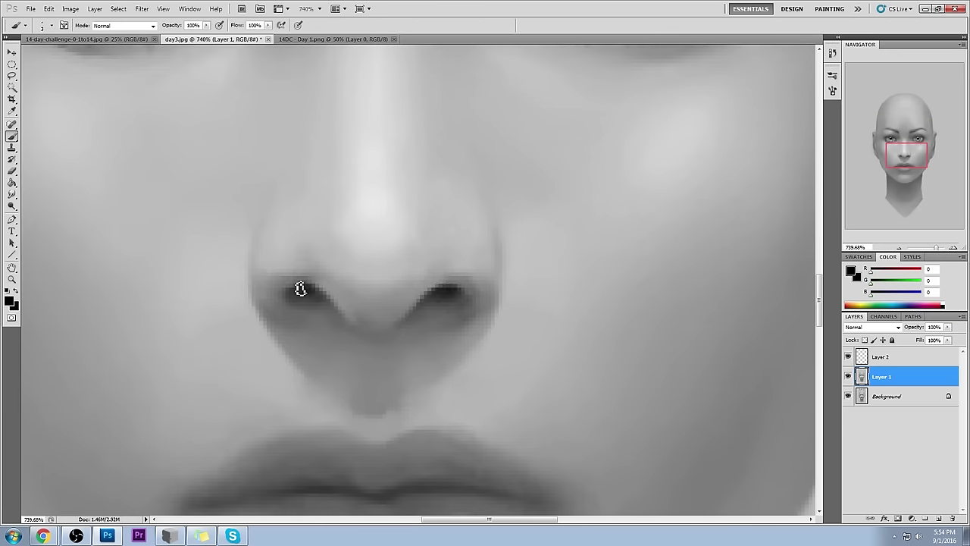
{"action": "scroll", "coordinate": [498, 251], "scroll_direction": "down", "scroll_amount": 3}
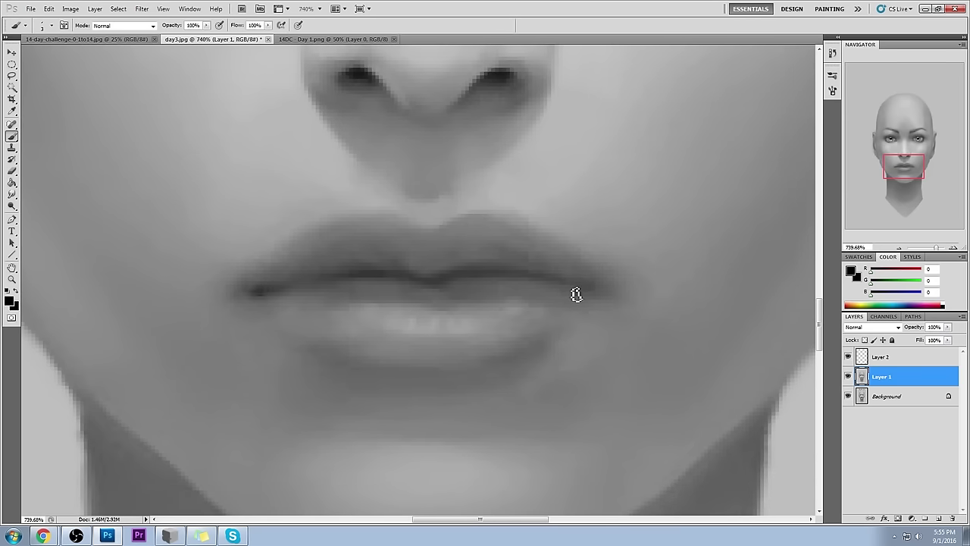
{"action": "scroll", "coordinate": [572, 301], "scroll_direction": "down", "scroll_amount": 10, "text": "alt"}
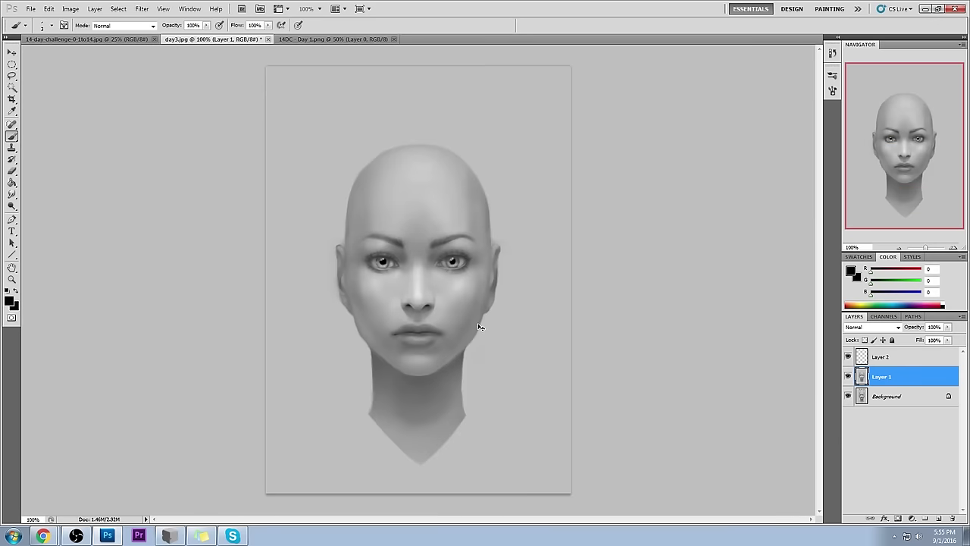
{"action": "scroll", "coordinate": [481, 325], "scroll_direction": "up", "scroll_amount": 3, "text": "alt"}
{"action": "scroll", "coordinate": [520, 268], "scroll_direction": "down", "scroll_amount": 3, "text": "alt"}
Step: Blend the sides of the forehead with sampled skin grays, using a soft 125 px brush at 38% opacity
{"action": "right_click", "coordinate": [404, 215]}
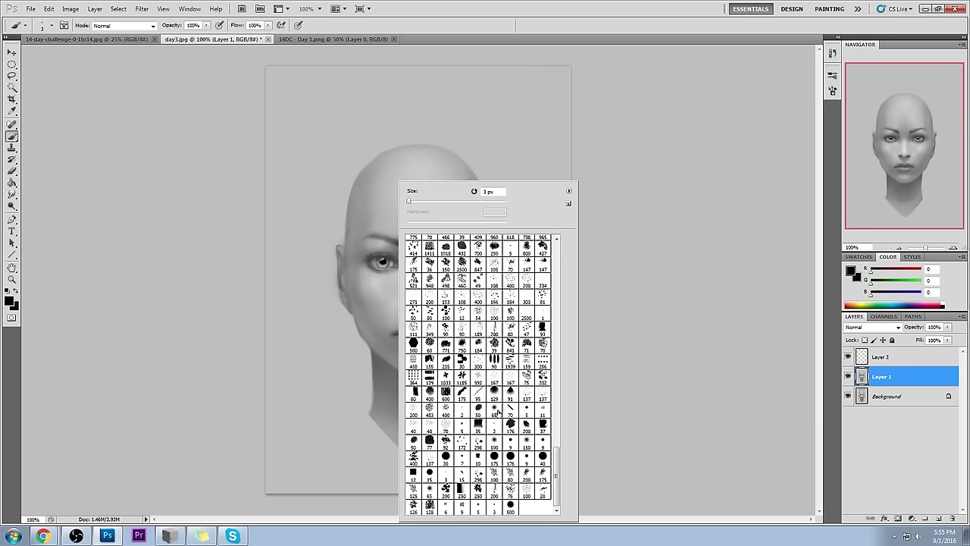
{"action": "left_click", "coordinate": [501, 412]}
{"action": "left_click", "coordinate": [384, 216], "text": "alt"}
{"action": "key", "text": "3"}
{"action": "key", "text": "8"}
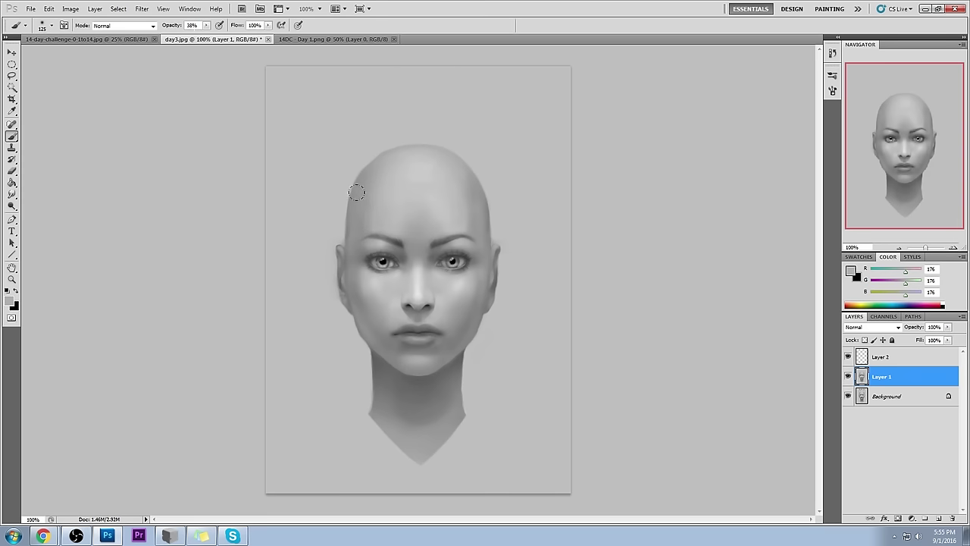
{"action": "left_click", "coordinate": [339, 216], "text": "alt"}
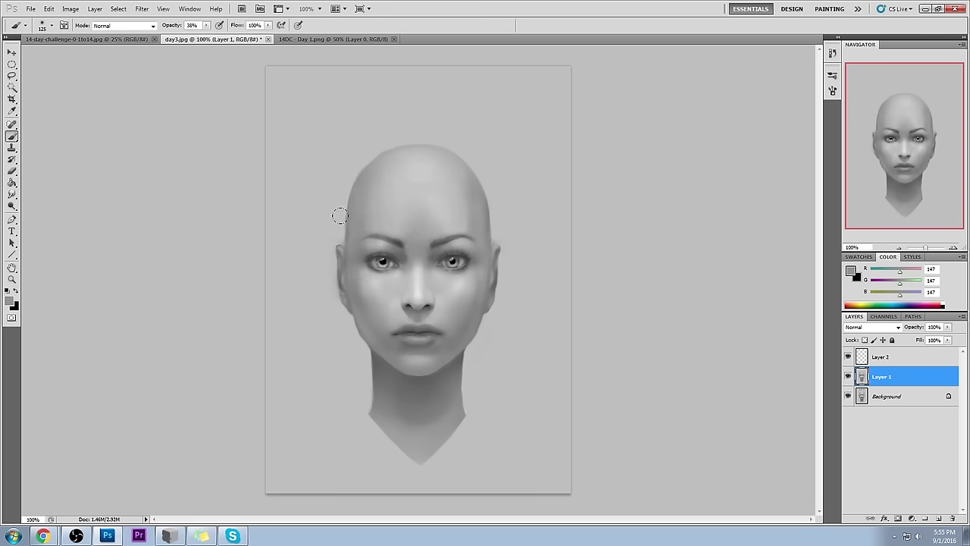
{"action": "left_click", "coordinate": [447, 205], "text": "alt"}
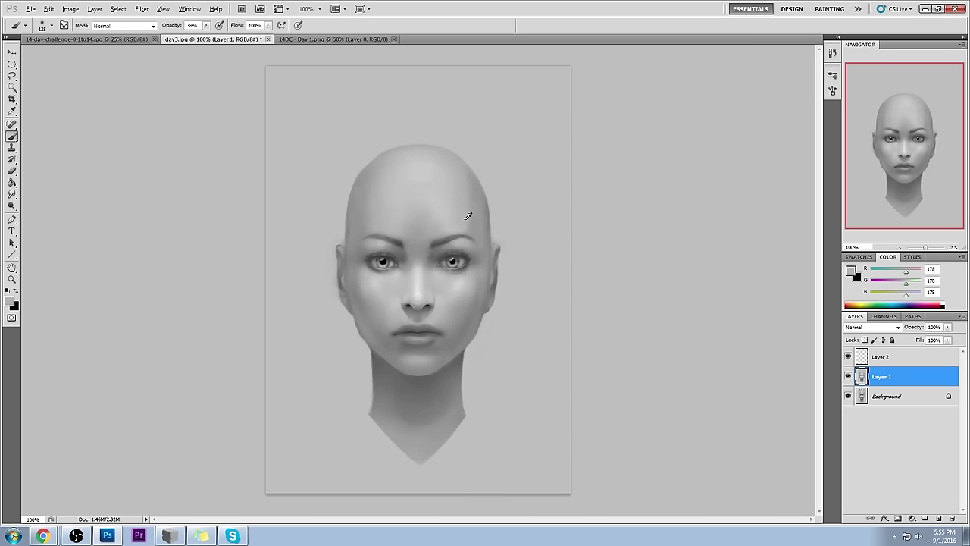
{"action": "left_click", "coordinate": [477, 219], "text": "alt"}
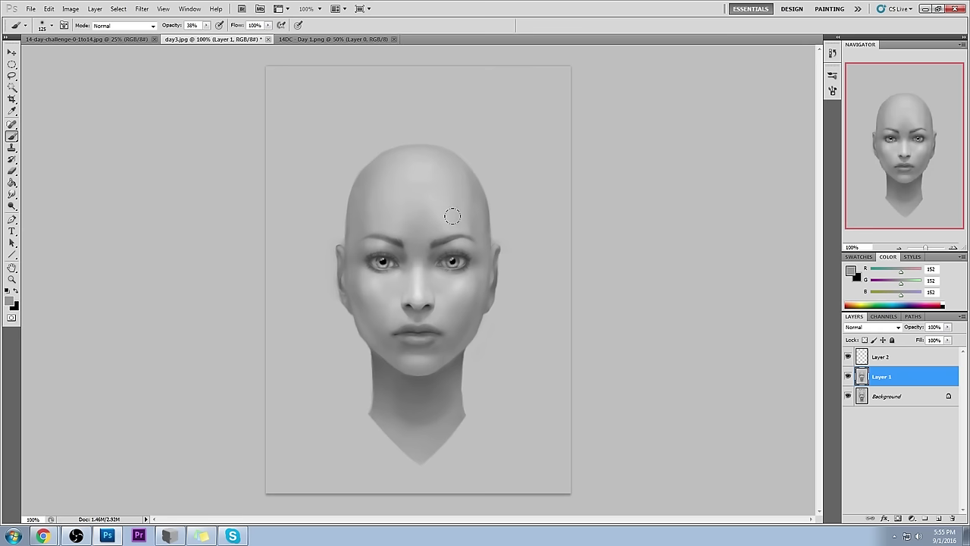
Step: Shade the upper part of the eyes with black sampled from the pupil at 38% opacity, and undo the last stroke
{"action": "left_click", "coordinate": [455, 258], "text": "alt"}
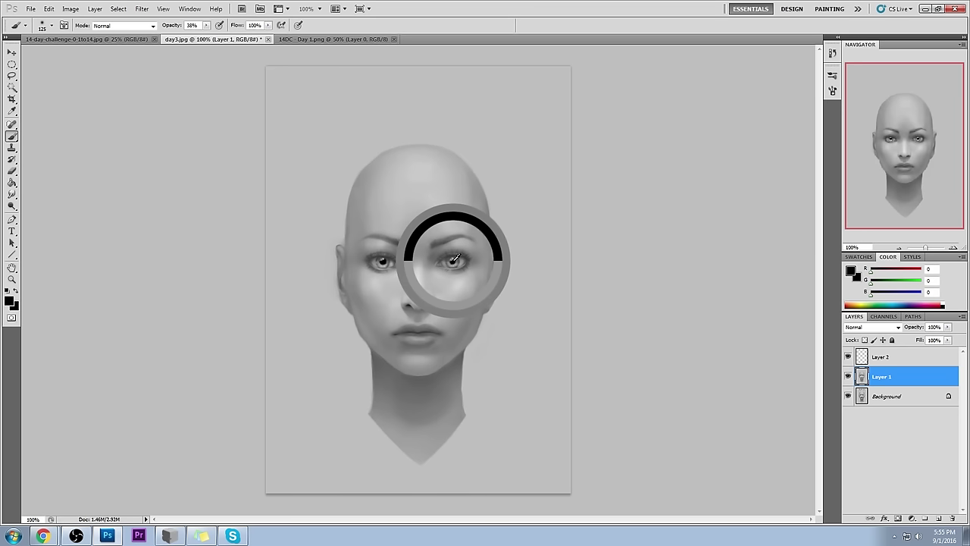
{"action": "key", "text": "z"}
{"action": "mouse_move", "coordinate": [462, 278]}
{"action": "left_mouse_down"}
{"action": "mouse_move", "coordinate": [511, 329]}
{"action": "mouse_move", "coordinate": [546, 334]}
{"action": "left_mouse_up"}
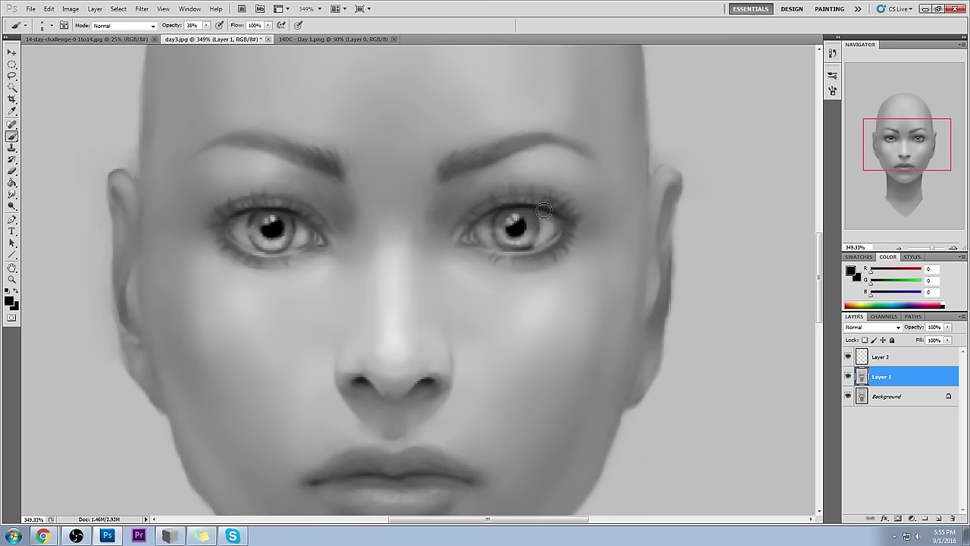
{"action": "left_click_drag", "start_coordinate": [556, 325], "coordinate": [565, 355]}
{"action": "key", "text": "ctrl+z"}
{"action": "key", "text": "ctrl+1"}
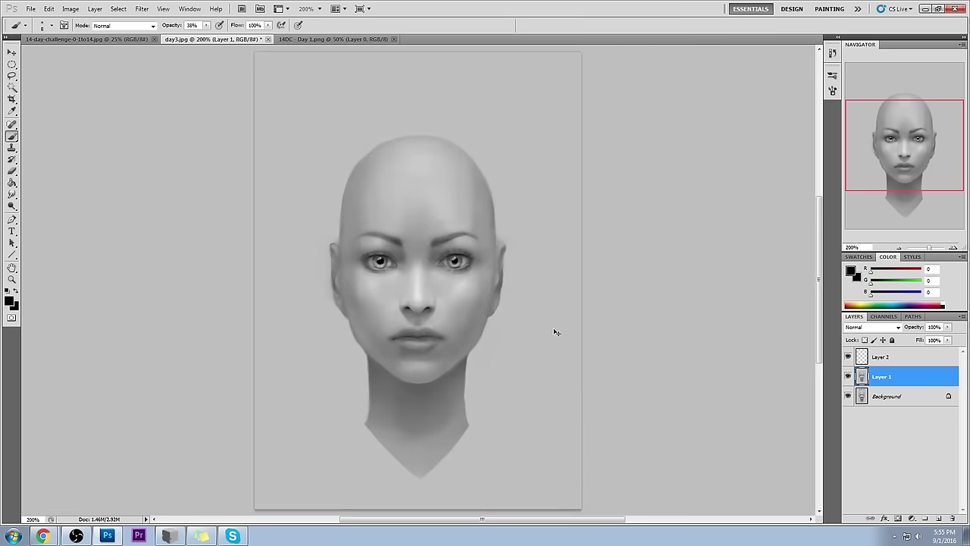
{"action": "key", "text": "ctrl+plus"}
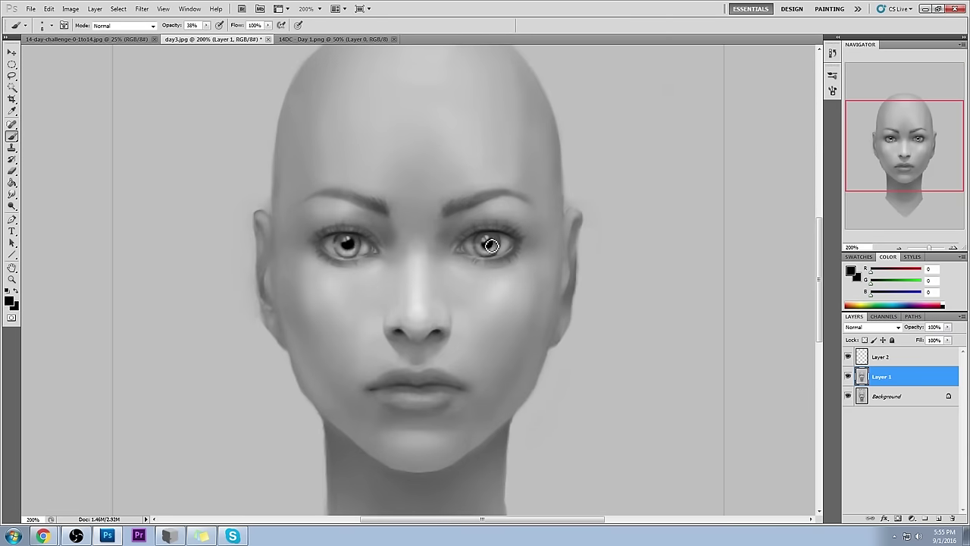
Step: Darken the lash lines and eyeballs of both eyes with black, using a brush in Darken mode at 20% opacity
{"action": "left_click", "coordinate": [879, 327]}
{"action": "left_click", "coordinate": [785, 185]}
{"action": "left_click", "coordinate": [145, 26]}
{"action": "left_click", "coordinate": [123, 89]}
{"action": "left_click", "coordinate": [145, 26]}
{"action": "left_click", "coordinate": [106, 75]}
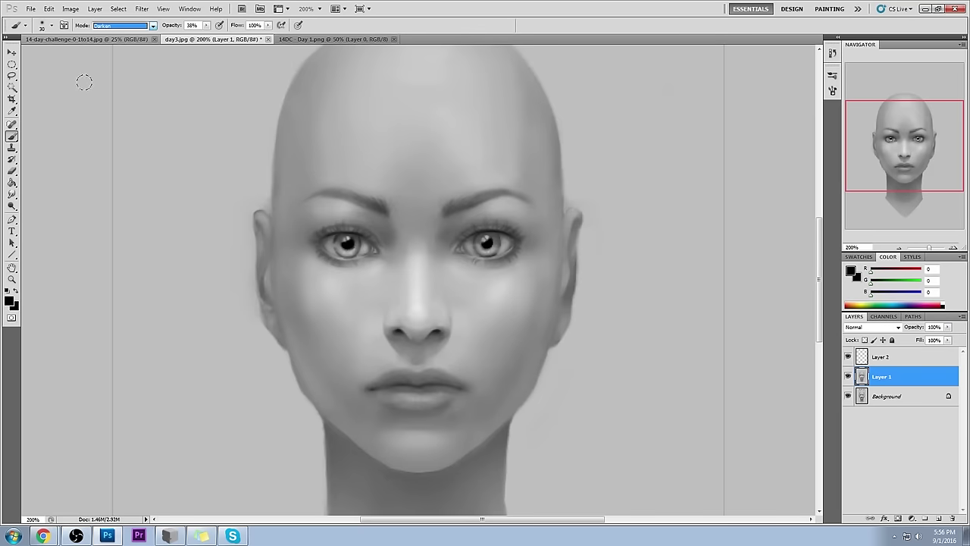
{"action": "key", "text": "Return"}
{"action": "left_click_drag", "start_coordinate": [508, 238], "coordinate": [482, 234]}
{"action": "left_click", "coordinate": [205, 26]}
{"action": "left_click_drag", "start_coordinate": [191, 33], "coordinate": [180, 34]}
{"action": "mouse_move", "coordinate": [513, 237]}
{"action": "left_mouse_down"}
{"action": "mouse_move", "coordinate": [488, 232]}
{"action": "mouse_move", "coordinate": [459, 250]}
{"action": "left_mouse_up"}
{"action": "mouse_move", "coordinate": [333, 241]}
{"action": "left_mouse_down"}
{"action": "mouse_move", "coordinate": [323, 242]}
{"action": "mouse_move", "coordinate": [342, 232]}
{"action": "mouse_move", "coordinate": [367, 239]}
{"action": "mouse_move", "coordinate": [361, 258]}
{"action": "mouse_move", "coordinate": [327, 254]}
{"action": "mouse_move", "coordinate": [349, 266]}
{"action": "left_mouse_up"}
{"action": "left_click_drag", "start_coordinate": [484, 254], "coordinate": [514, 251]}
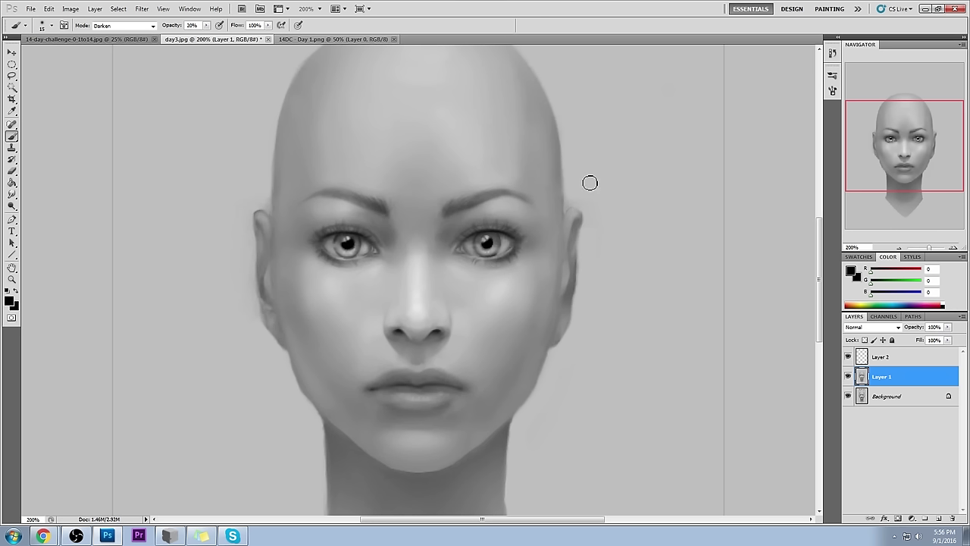
{"action": "key", "text": "ctrl+minus"}
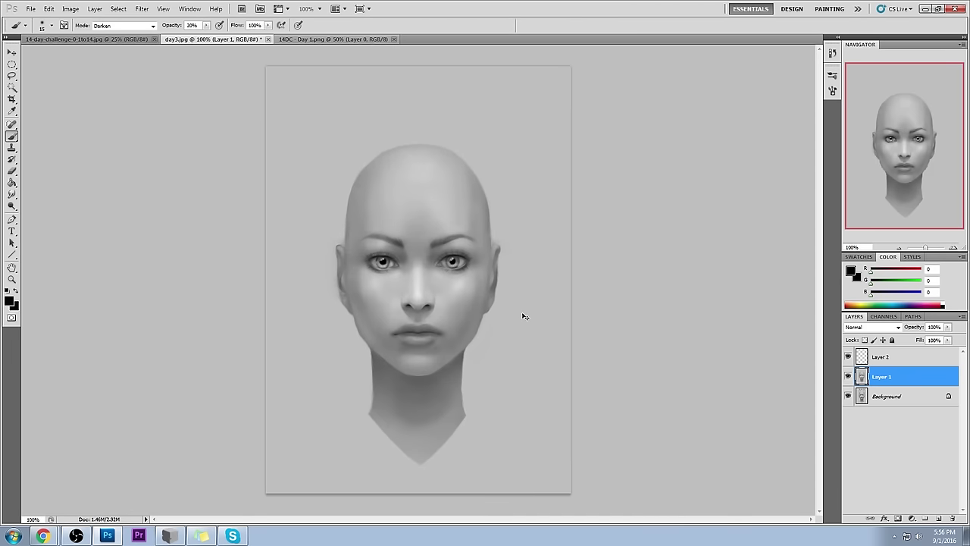
{"action": "key", "text": "ctrl+plus"}
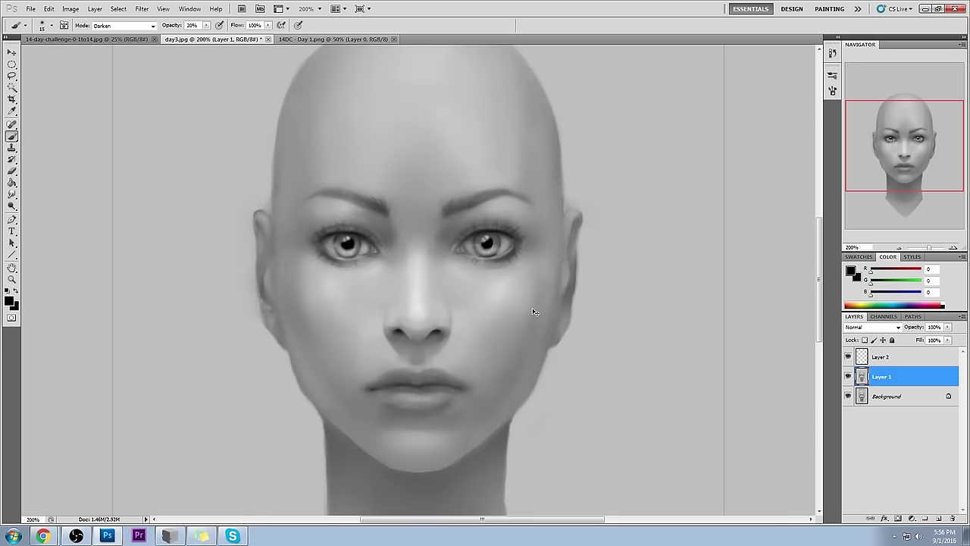
Step: Refine the eyebrow above the viewer's right eye with sampled grays, using a 15 px brush in Normal mode at 20% opacity
{"action": "left_click", "coordinate": [494, 205], "text": "alt"}
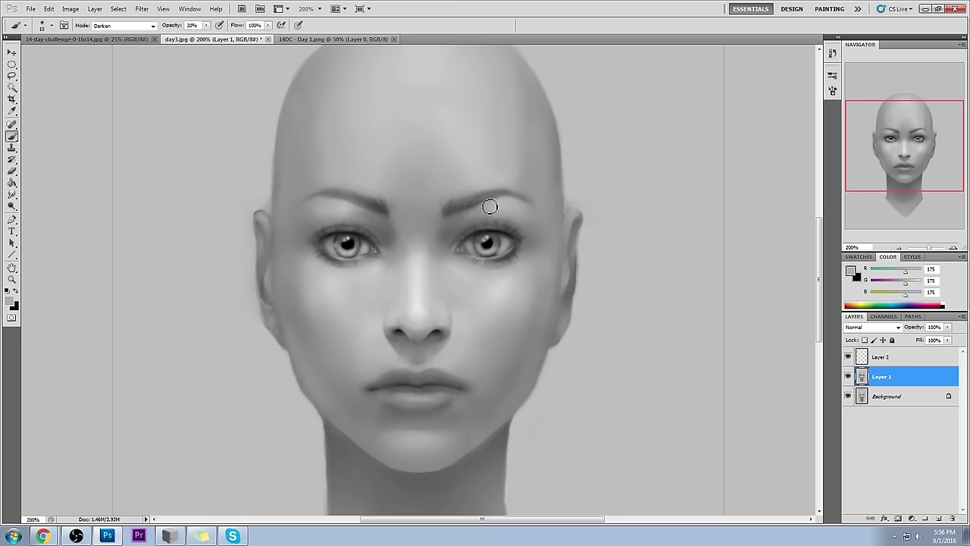
{"action": "left_click", "coordinate": [122, 25]}
{"action": "left_click", "coordinate": [134, 36]}
{"action": "left_click", "coordinate": [493, 206], "text": "alt"}
{"action": "left_click", "coordinate": [464, 212], "text": "alt"}
{"action": "left_click", "coordinate": [475, 207], "text": "alt"}
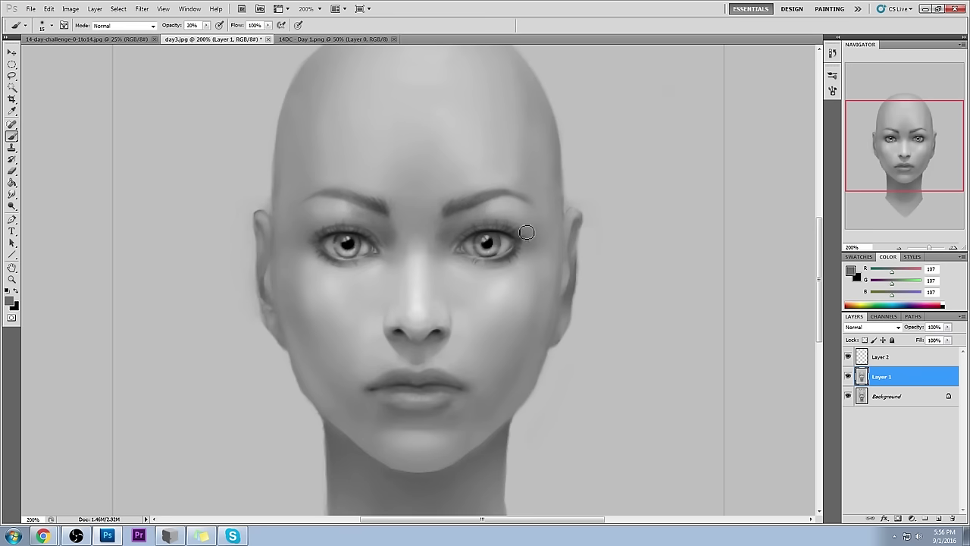
Step: Touch up the facial skin with light grays sampled from the forehead and chin, using a 15 px brush at 20% opacity
{"action": "left_click", "coordinate": [366, 102], "text": "alt"}
{"action": "key", "text": "ctrl+minus"}
{"action": "key", "text": "ctrl+minus"}
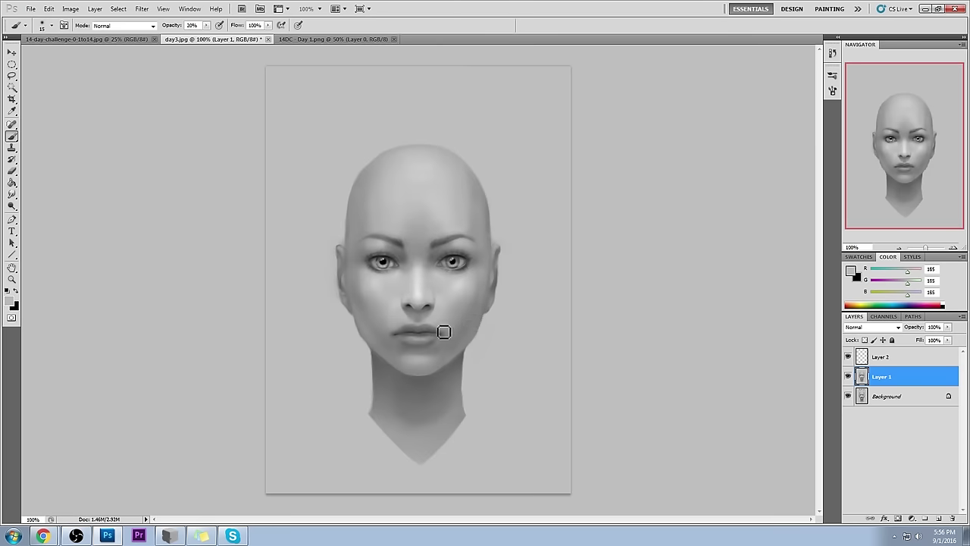
{"action": "left_click", "coordinate": [417, 355], "text": "alt"}
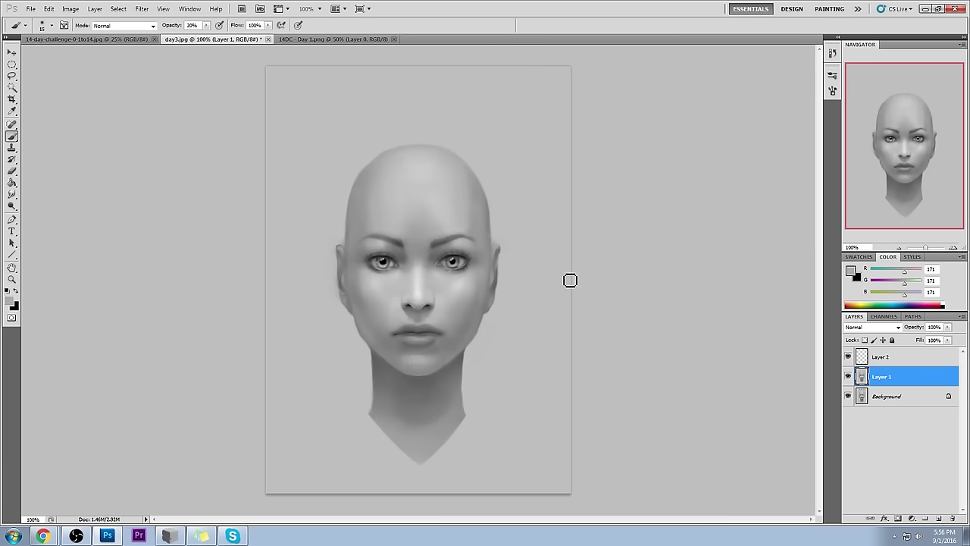
Step: Touch up the corner of the mouth with sampled dark grays at 20% opacity, enlarging the brush to 40 px
{"action": "left_click", "coordinate": [402, 329], "text": "alt"}
{"action": "left_click", "coordinate": [401, 330], "text": "alt"}
{"action": "key", "text": "]"}
{"action": "key", "text": "]"}
{"action": "key", "text": "]"}
{"action": "key", "text": "]"}
{"action": "left_click", "coordinate": [399, 331], "text": "alt"}
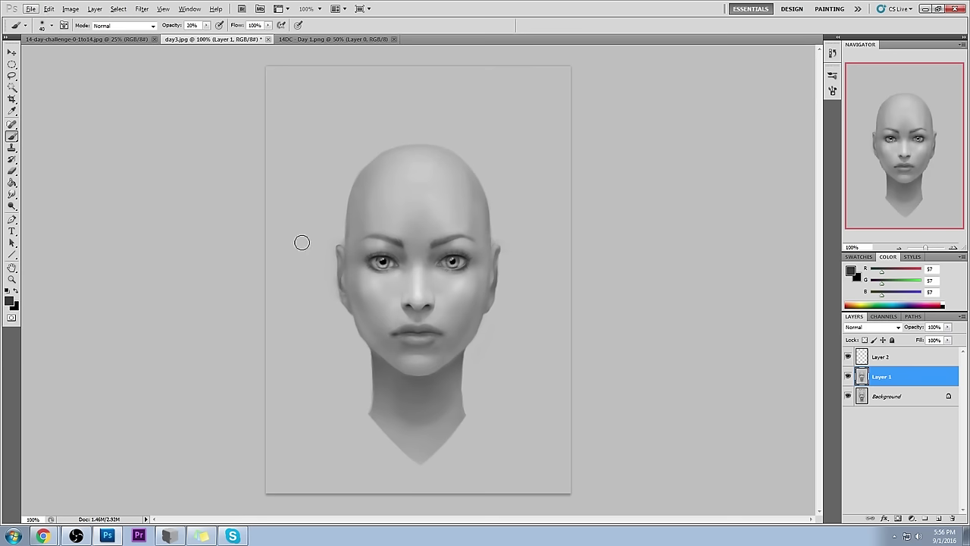
Step: Touch up the skin below both eyes with light grays sampled nearby, using a 15 px brush at 20% opacity
{"action": "left_click", "coordinate": [456, 278], "text": "alt"}
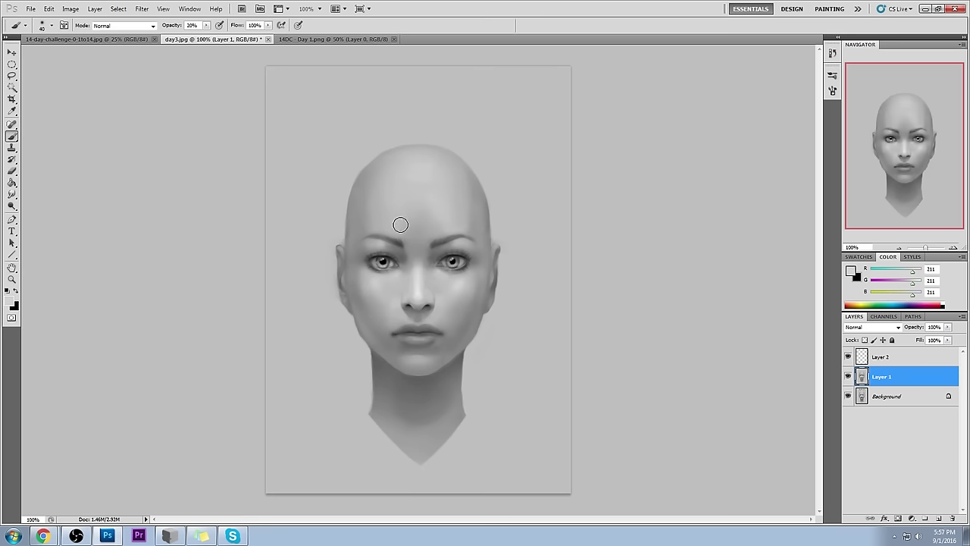
{"action": "left_click_drag", "start_coordinate": [432, 263], "coordinate": [531, 311]}
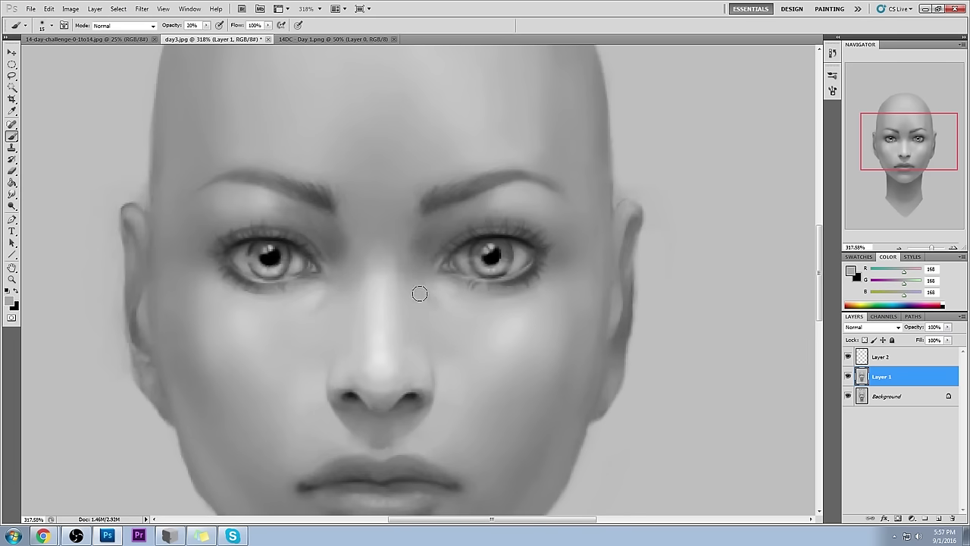
{"action": "left_click", "coordinate": [456, 292], "text": "alt"}
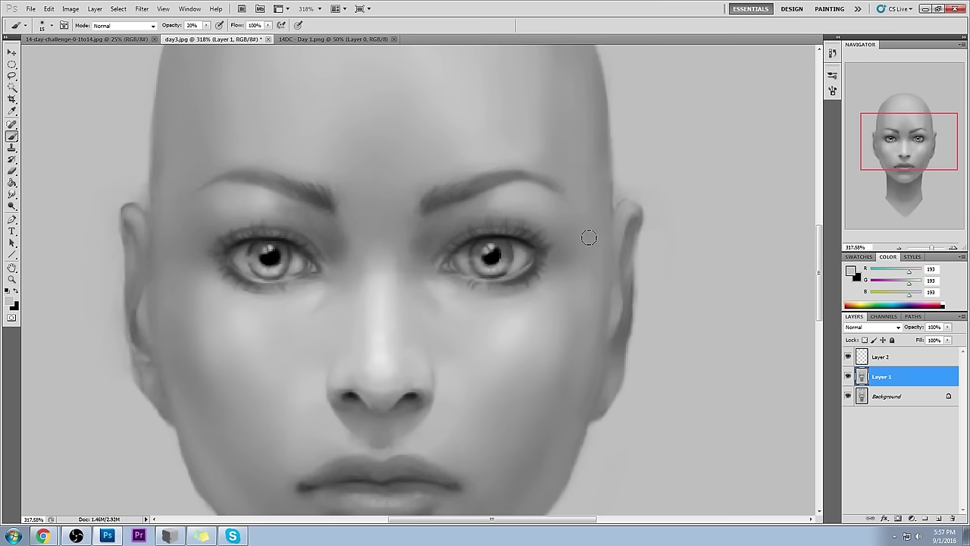
{"action": "left_click", "coordinate": [315, 291], "text": "alt"}
{"action": "left_click", "coordinate": [315, 312], "text": "alt"}
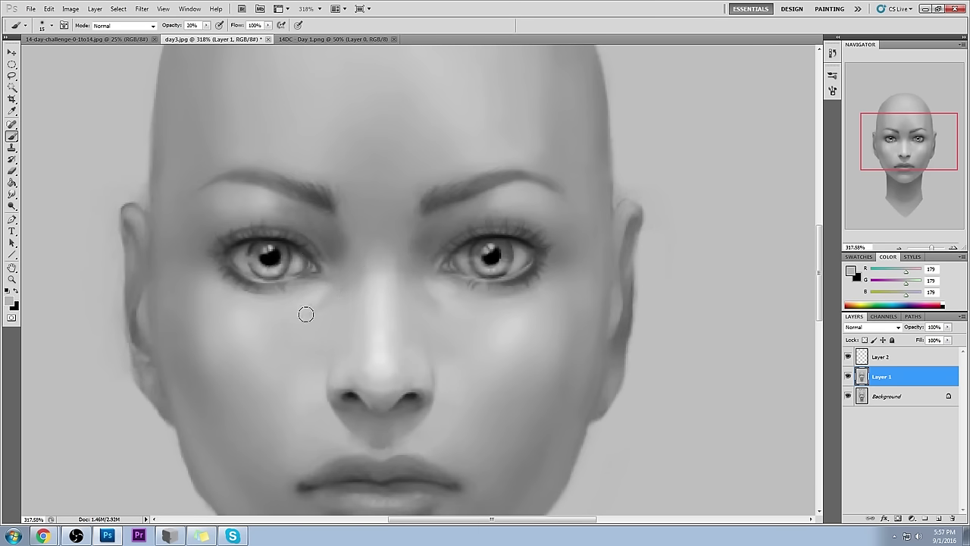
Step: Blend the skin between the inner eye corners and the nose bridge with sampled grays, using a 15 px brush at 20% opacity
{"action": "key", "text": "ctrl+minus"}
{"action": "key", "text": "ctrl+minus"}
{"action": "key", "text": "ctrl+minus"}
{"action": "key", "text": "ctrl+minus"}
{"action": "key", "text": "ctrl+plus"}
{"action": "key", "text": "ctrl+plus"}
{"action": "left_click", "coordinate": [393, 266], "text": "alt"}
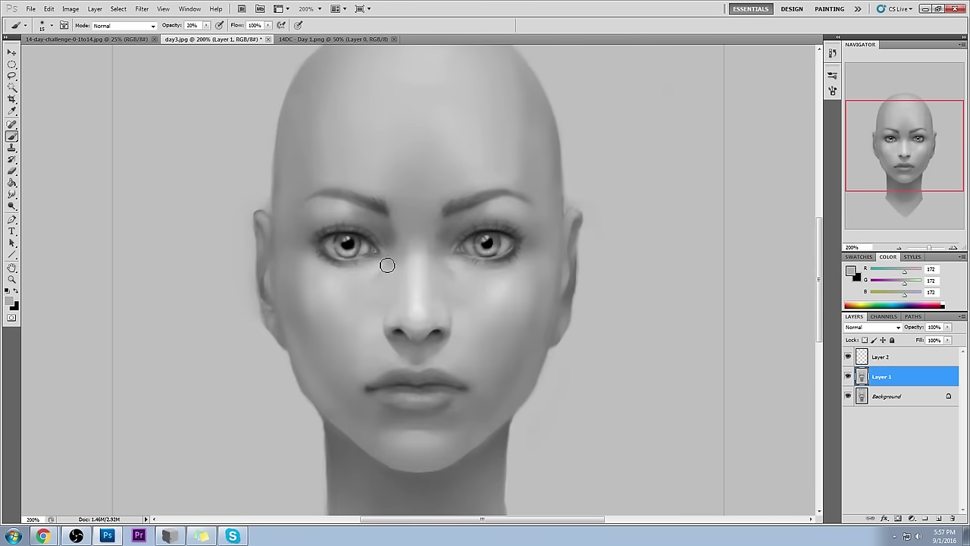
{"action": "left_click", "coordinate": [394, 259], "text": "alt"}
{"action": "left_click", "coordinate": [453, 274], "text": "alt"}
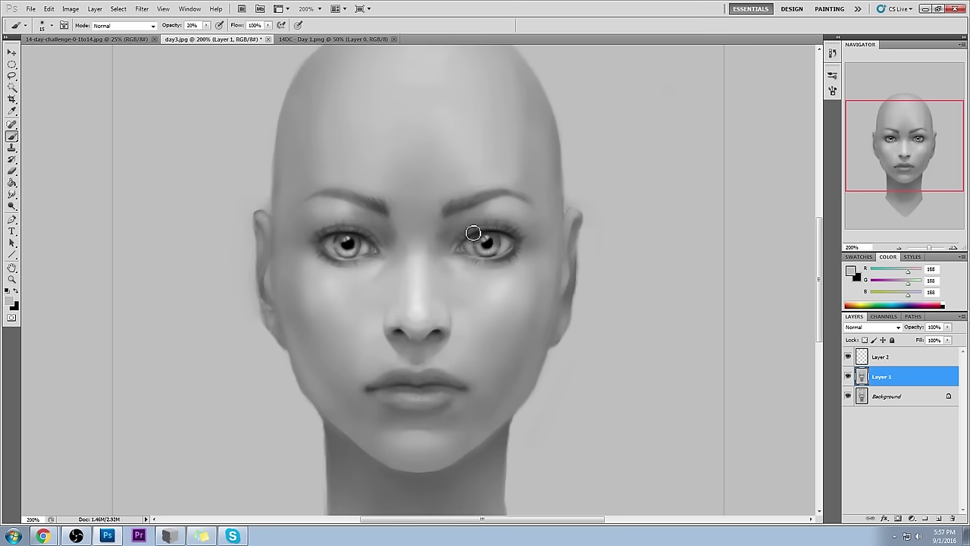
Step: Soften the shading beneath the inner corners of both eyes with grays sampled nearby, enlarging the brush to 40 px
{"action": "key", "text": "bracketright"}
{"action": "left_click", "coordinate": [368, 265], "text": "alt"}
{"action": "left_click", "coordinate": [374, 252], "text": "alt"}
{"action": "left_click", "coordinate": [445, 251], "text": "alt"}
{"action": "left_click", "coordinate": [445, 263], "text": "alt"}
{"action": "left_click", "coordinate": [393, 259], "text": "alt"}
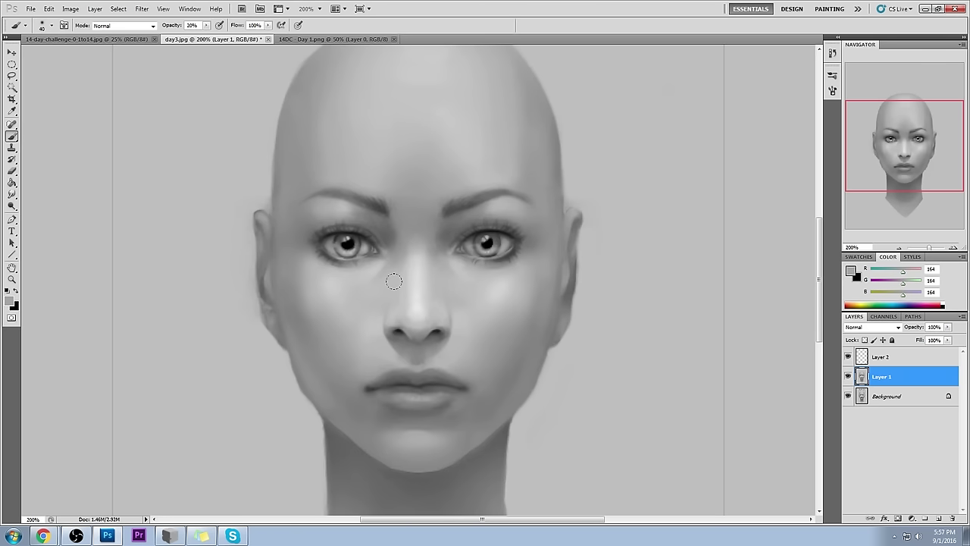
Step: Compare the whole repainted portrait with the original by hiding and showing Layer 1
{"action": "key", "text": "ctrl+minus"}
{"action": "key", "text": "bracketright"}
{"action": "key", "text": "bracketright"}
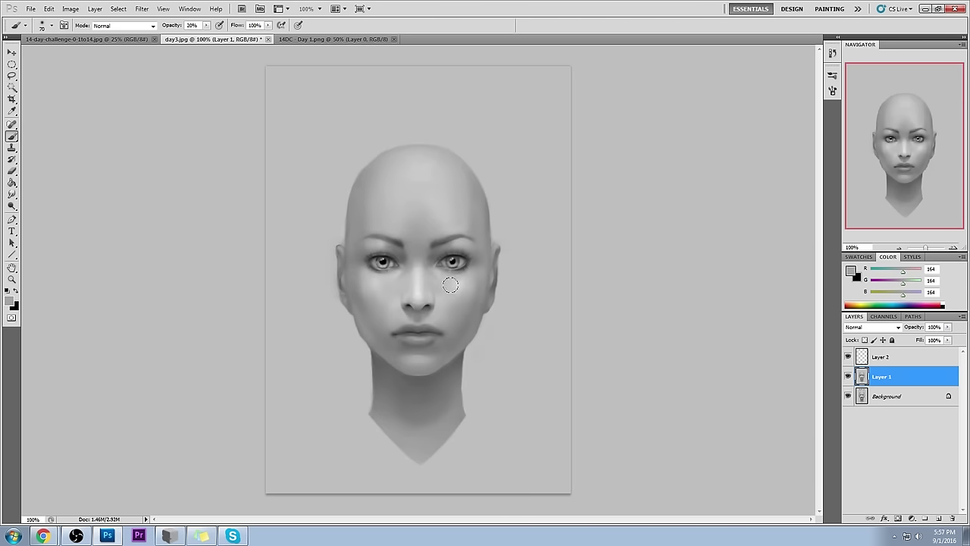
{"action": "left_click", "coordinate": [848, 376]}
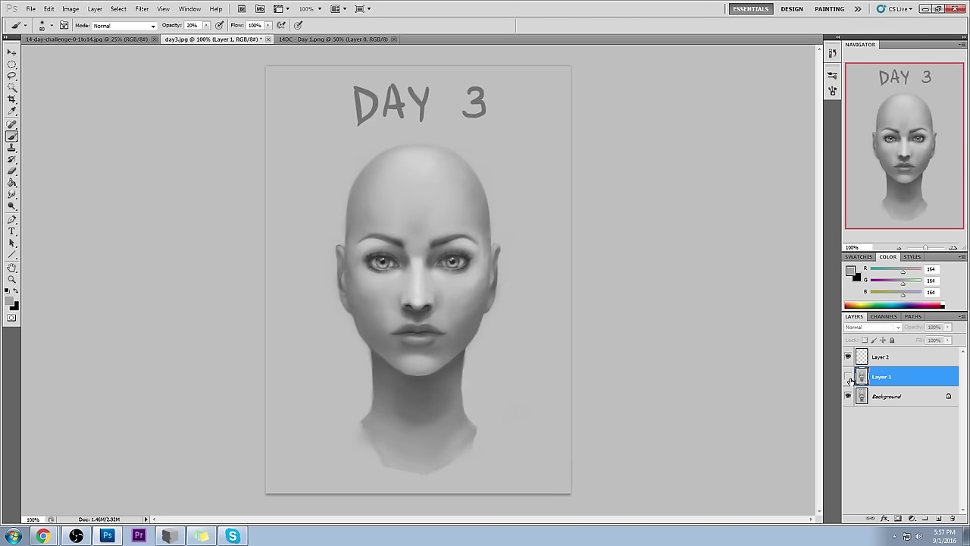
{"action": "left_click", "coordinate": [848, 376]}
{"action": "left_click", "coordinate": [848, 376]}
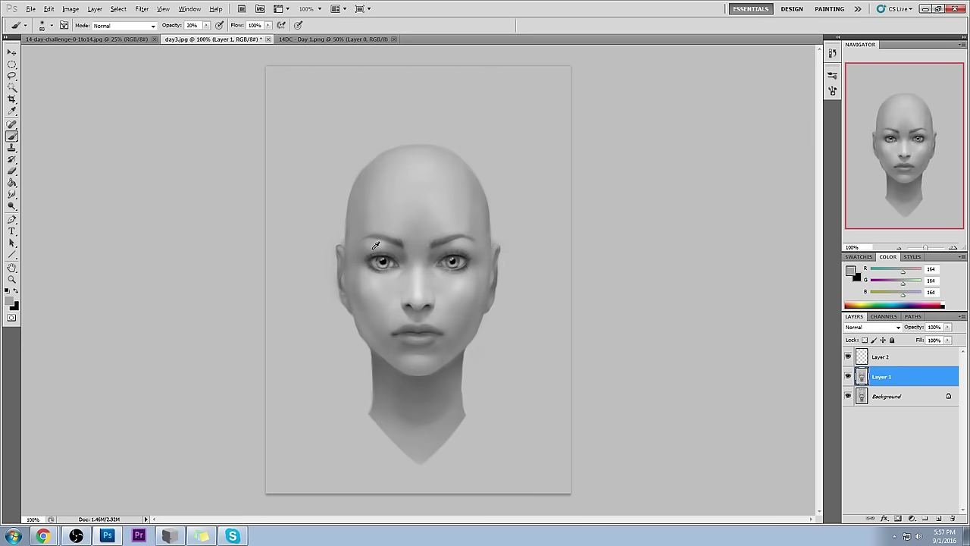
Step: Define the eyelashes of both eyes with black and sampled dark grays, using a 6 px brush at 20% opacity
{"action": "left_click", "coordinate": [471, 242], "text": "alt"}
{"action": "left_click", "coordinate": [464, 225], "text": "alt"}
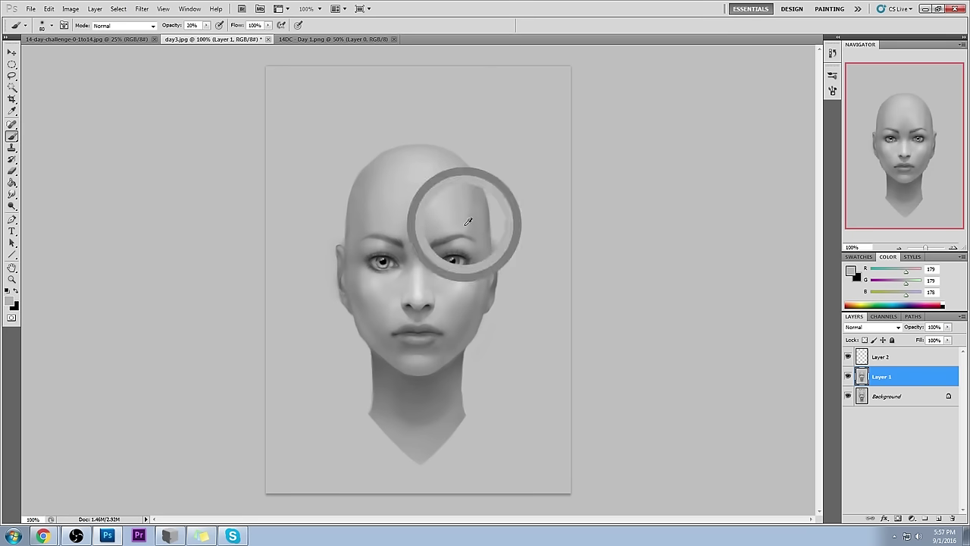
{"action": "key", "text": "d"}
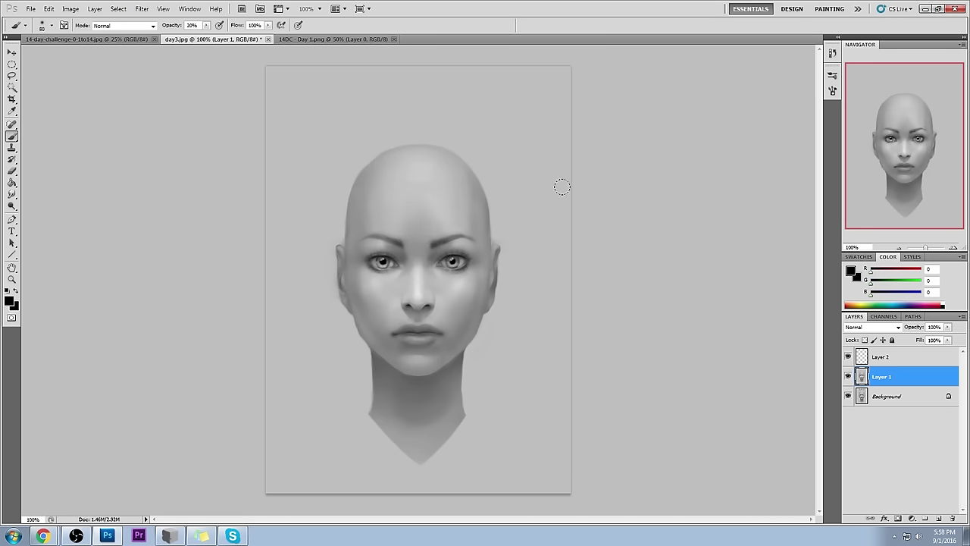
{"action": "key", "text": "alt"}
{"action": "key", "text": "alt"}
{"action": "key", "text": "z"}
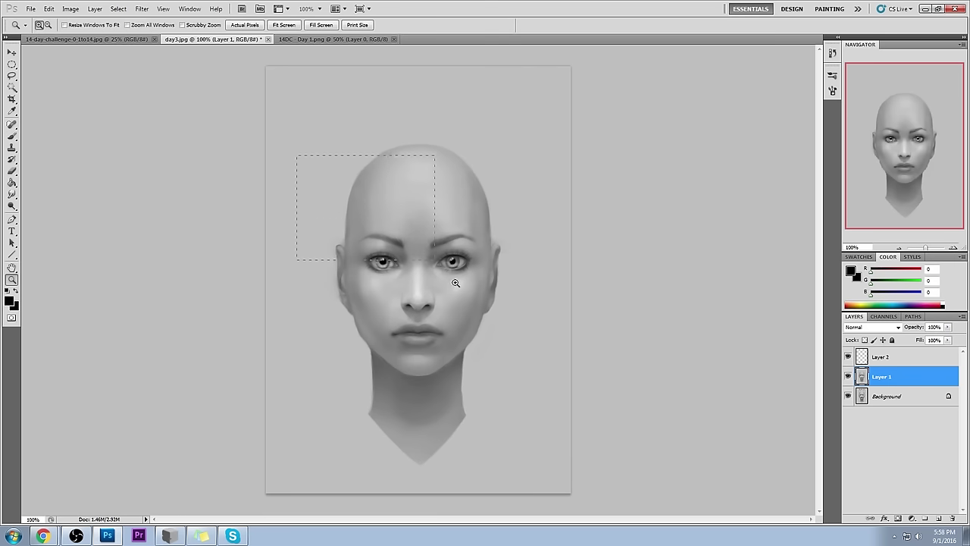
{"action": "left_click", "coordinate": [456, 282]}
{"action": "key", "text": "b"}
{"action": "left_click", "coordinate": [495, 287], "text": "alt"}
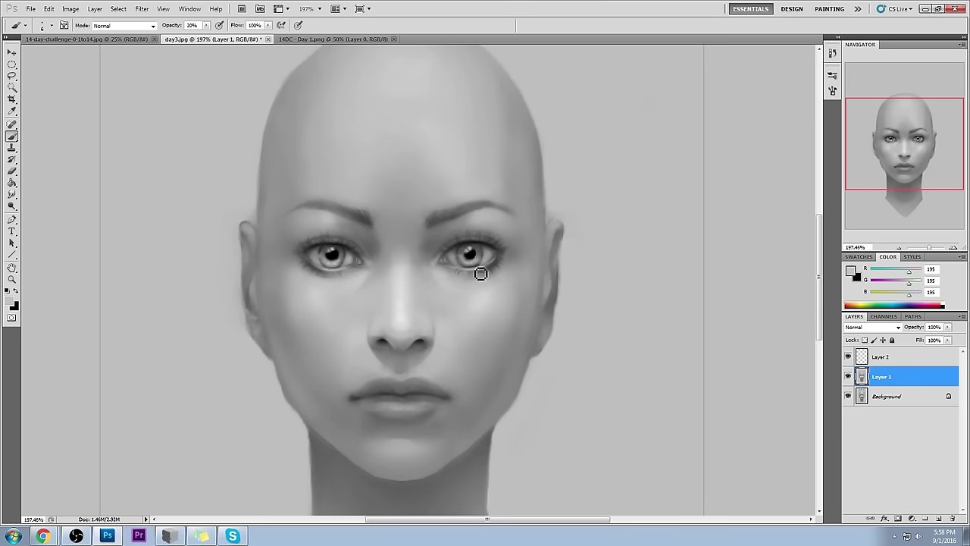
{"action": "left_click", "coordinate": [495, 239], "text": "alt"}
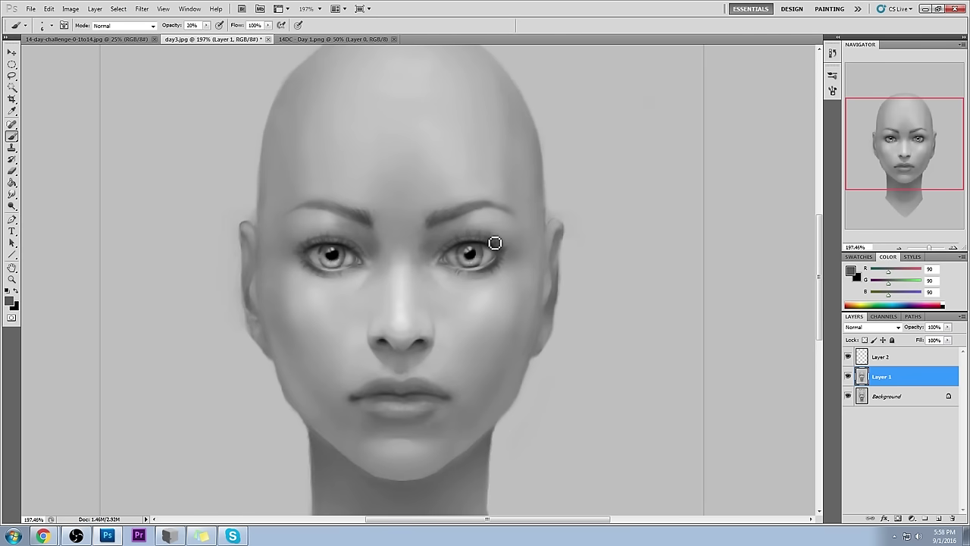
{"action": "left_click", "coordinate": [479, 243], "text": "alt"}
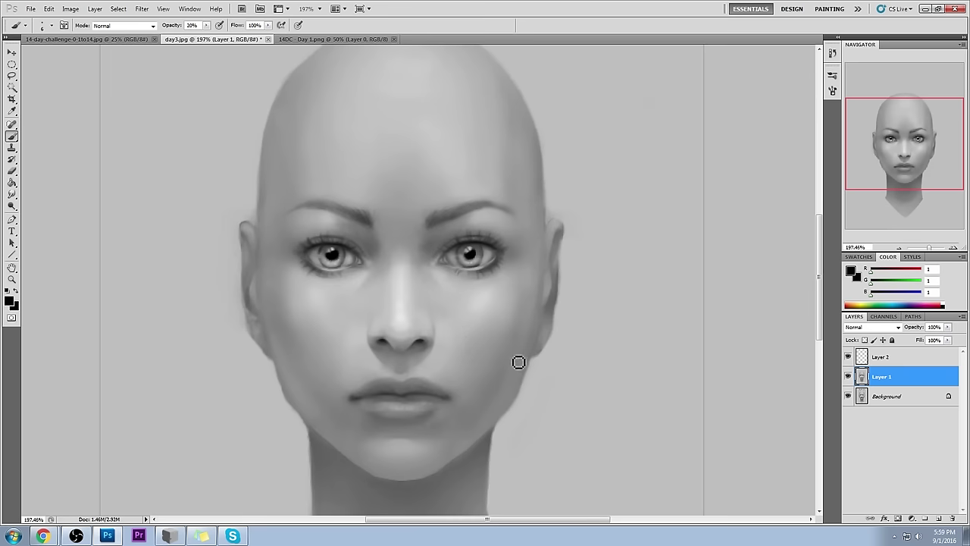
Step: Touch up the inner corner and lower lid area of the viewer's right eye with sampled light grays, using the 6 px brush
{"action": "left_click", "coordinate": [446, 288], "text": "alt"}
{"action": "left_click", "coordinate": [452, 279], "text": "alt"}
{"action": "left_click", "coordinate": [443, 276], "text": "alt"}
{"action": "left_click", "coordinate": [448, 243], "text": "alt"}
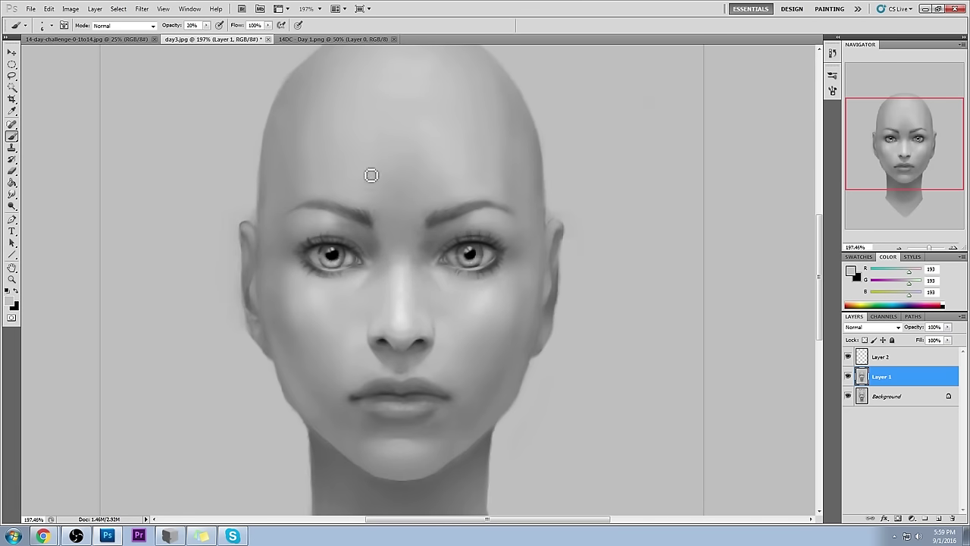
Step: Merge Layer 2 down into Layer 1
{"action": "right_click", "coordinate": [893, 376]}
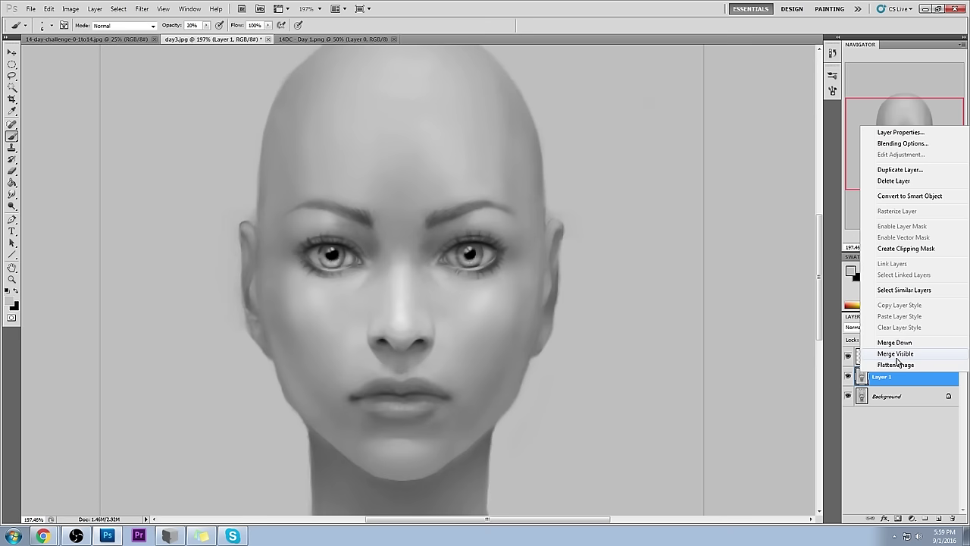
{"action": "left_click", "coordinate": [848, 361]}
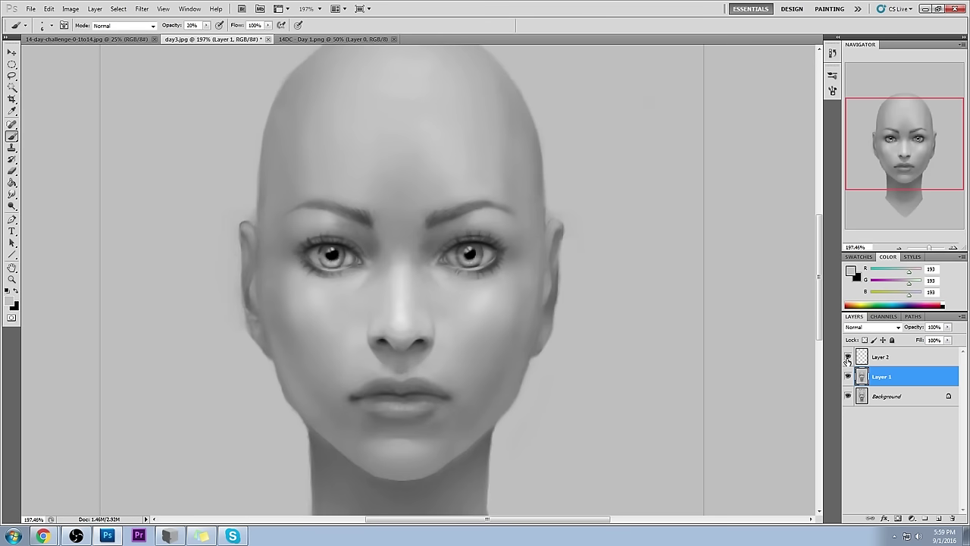
{"action": "right_click", "coordinate": [905, 363]}
{"action": "left_click", "coordinate": [885, 386]}
Step: Retouch the skin beside the nose below both inner eye corners with sampled light grays, raising the brush opacity to 34%
{"action": "left_click", "coordinate": [444, 281], "text": "alt"}
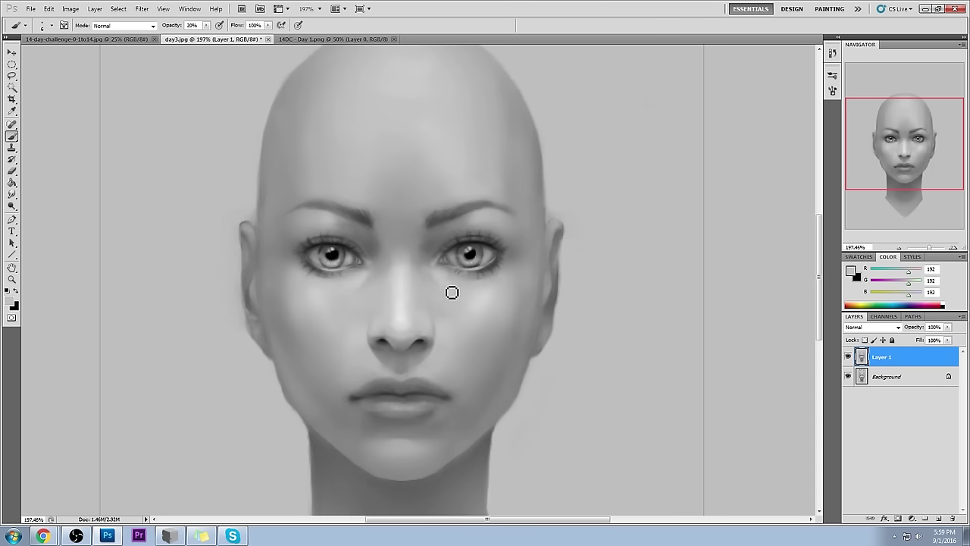
{"action": "left_click", "coordinate": [206, 25]}
{"action": "left_click_drag", "start_coordinate": [209, 34], "coordinate": [214, 34]}
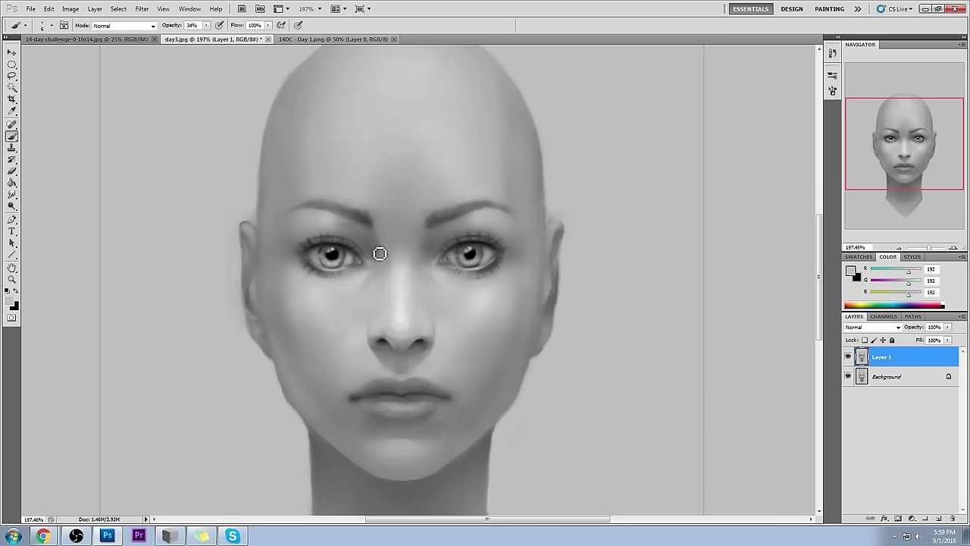
{"action": "left_click", "coordinate": [371, 288], "text": "alt"}
{"action": "left_click", "coordinate": [368, 289], "text": "alt"}
{"action": "left_click", "coordinate": [372, 289], "text": "alt"}
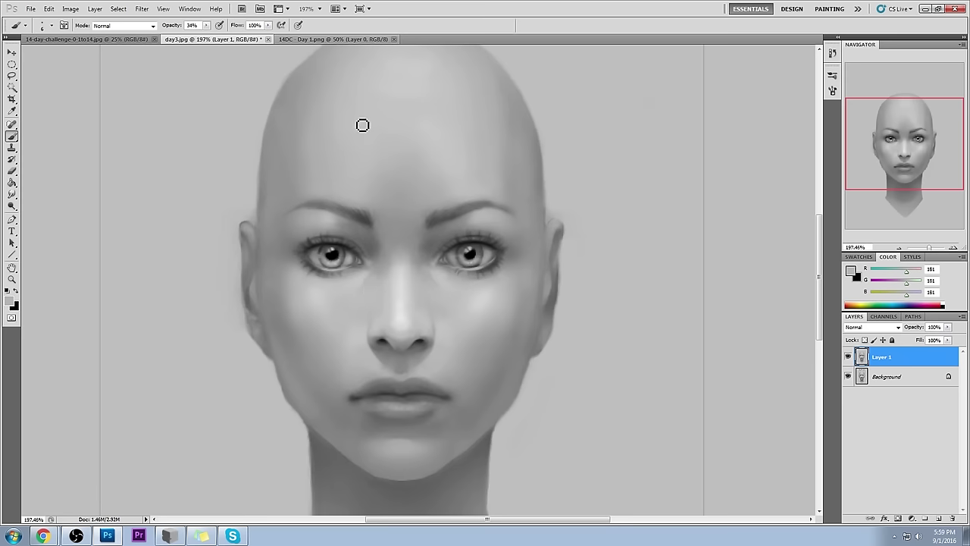
Step: Smudge the skin below the inner corner of the viewer's left eye at 13% strength
{"action": "left_click_drag", "start_coordinate": [11, 194], "coordinate": [60, 216]}
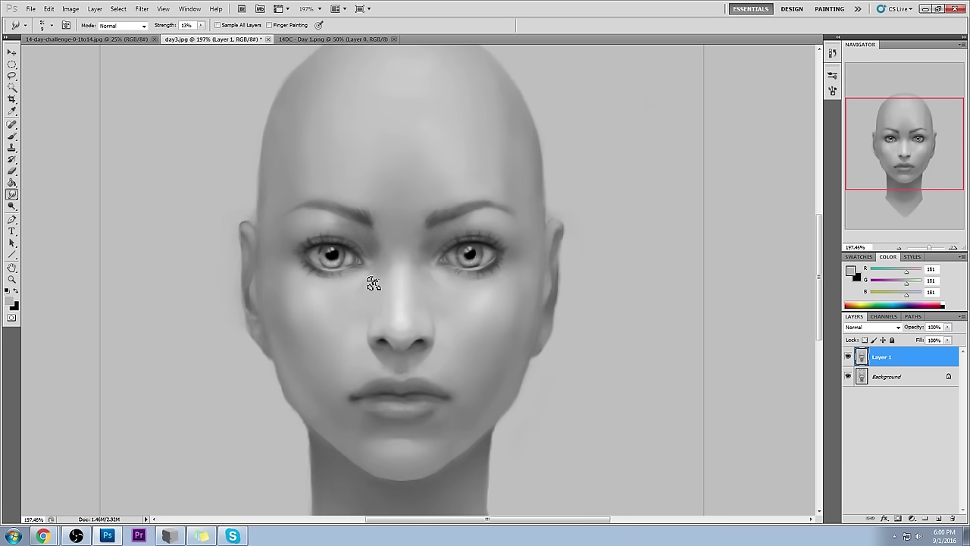
{"action": "key", "text": "b"}
{"action": "key", "text": "r"}
Step: Examine the differences between the repainted face and the original by repeatedly toggling Layer 1, both up close and with the full portrait in view
{"action": "left_click", "coordinate": [848, 358]}
{"action": "left_click", "coordinate": [848, 358]}
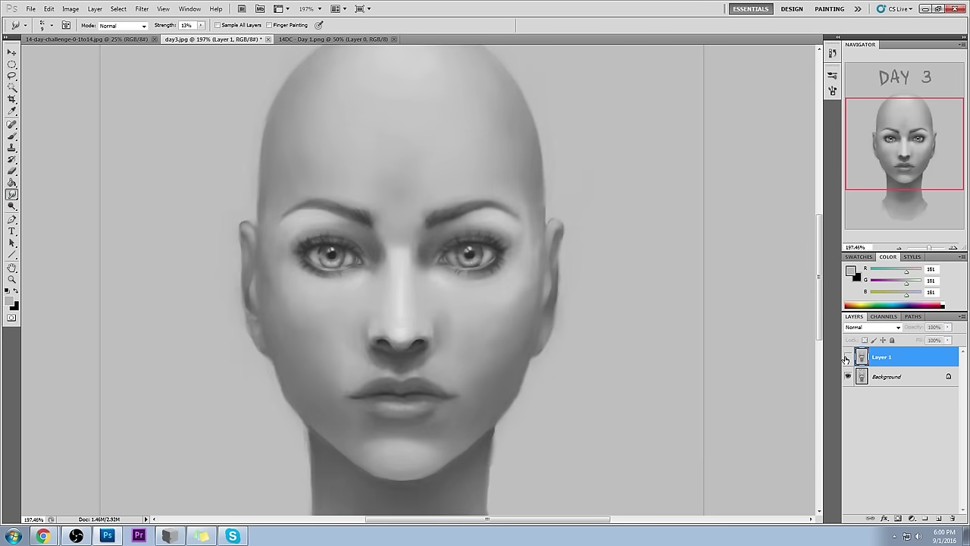
{"action": "left_click", "coordinate": [848, 361]}
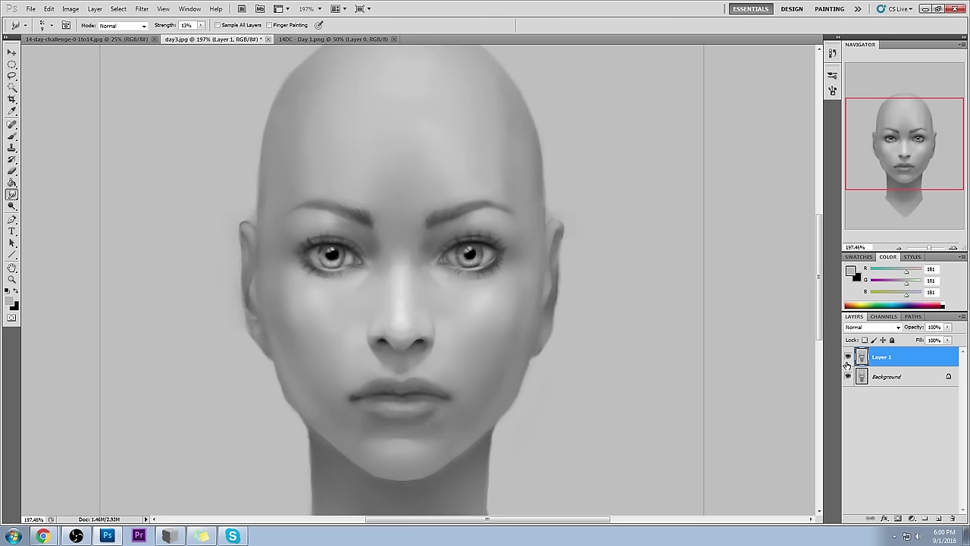
{"action": "left_click", "coordinate": [847, 359]}
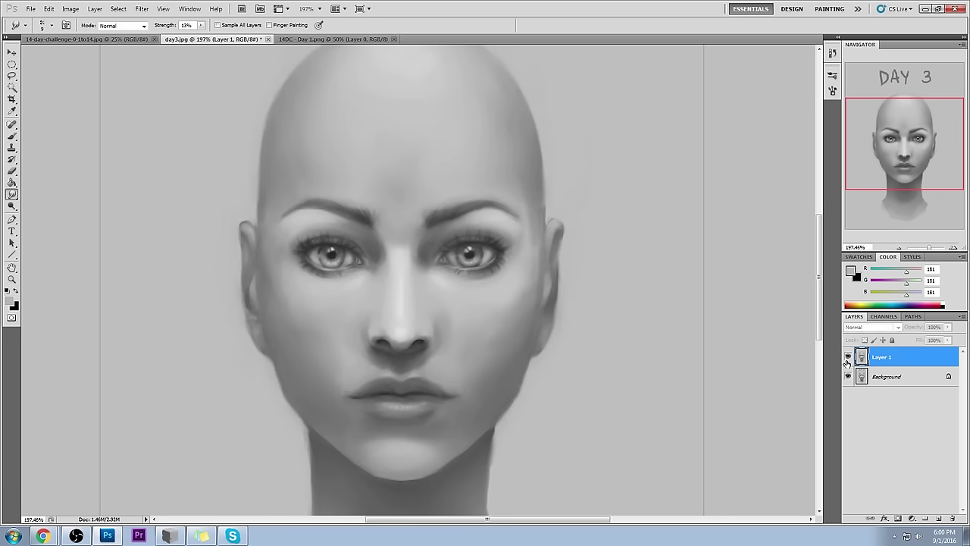
{"action": "left_click", "coordinate": [848, 361]}
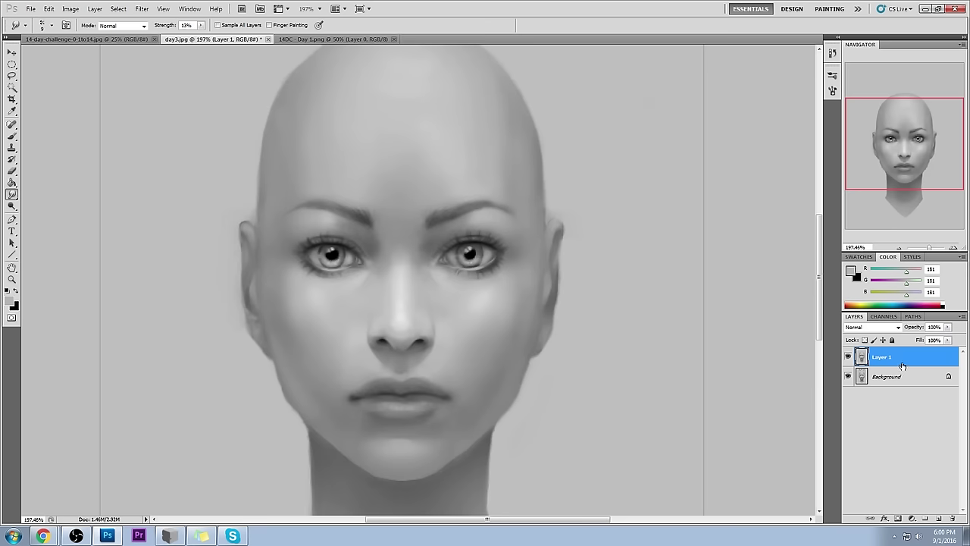
{"action": "left_click", "coordinate": [849, 357]}
{"action": "left_click", "coordinate": [848, 360]}
{"action": "left_click", "coordinate": [848, 360]}
{"action": "left_click", "coordinate": [847, 361]}
{"action": "left_click", "coordinate": [847, 363]}
{"action": "left_click", "coordinate": [847, 360]}
{"action": "left_click", "coordinate": [848, 363]}
{"action": "left_click", "coordinate": [848, 361]}
{"action": "key", "text": "ctrl+minus"}
{"action": "key", "text": "ctrl+minus"}
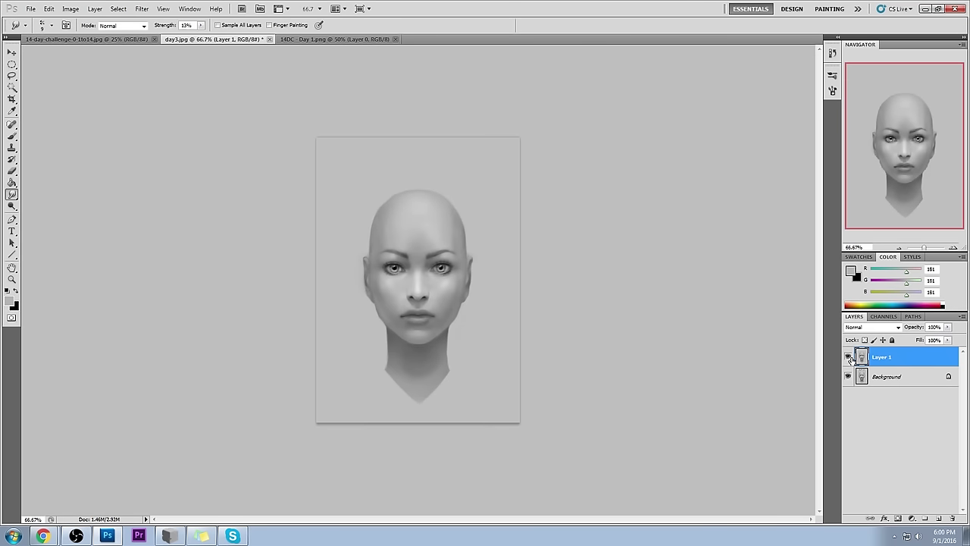
{"action": "key", "text": "ctrl+plus"}
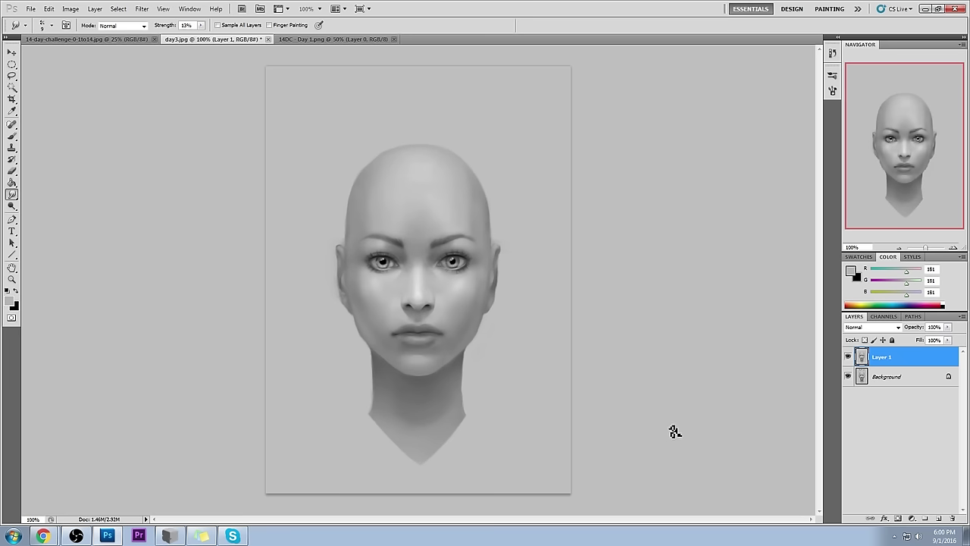
{"action": "left_click", "coordinate": [848, 357]}
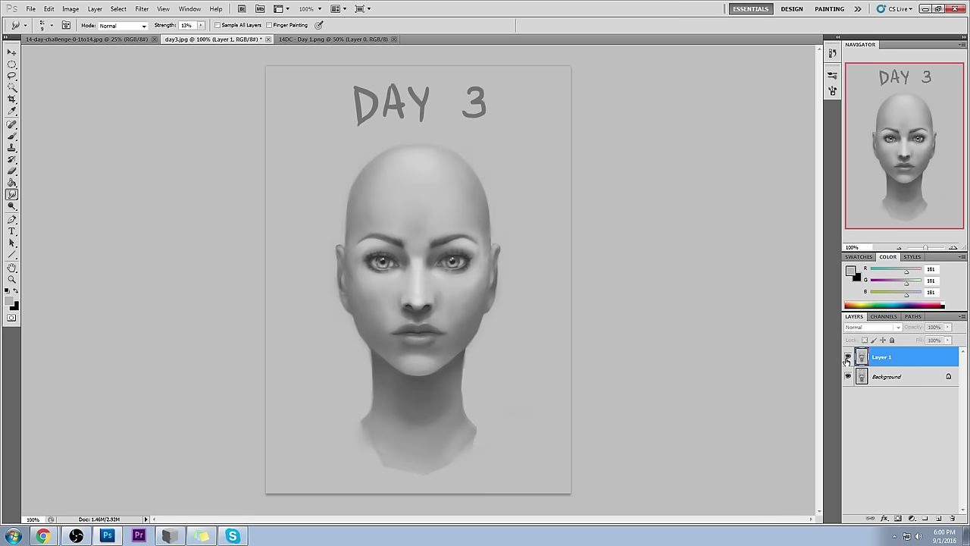
{"action": "left_click", "coordinate": [848, 357]}
{"action": "left_click", "coordinate": [848, 357]}
{"action": "left_click", "coordinate": [848, 358]}
{"action": "left_click", "coordinate": [848, 357]}
{"action": "left_click", "coordinate": [848, 357]}
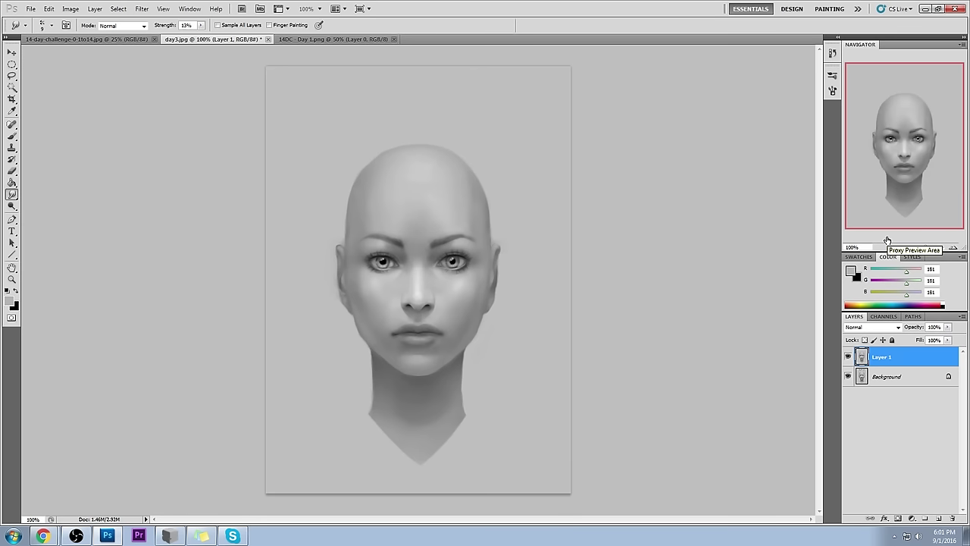
Step: Merge Layer 1 into the Background and close day3.jpg, saving it as a progressive JPEG at quality 12
{"action": "right_click", "coordinate": [896, 367]}
{"action": "left_click", "coordinate": [916, 343]}
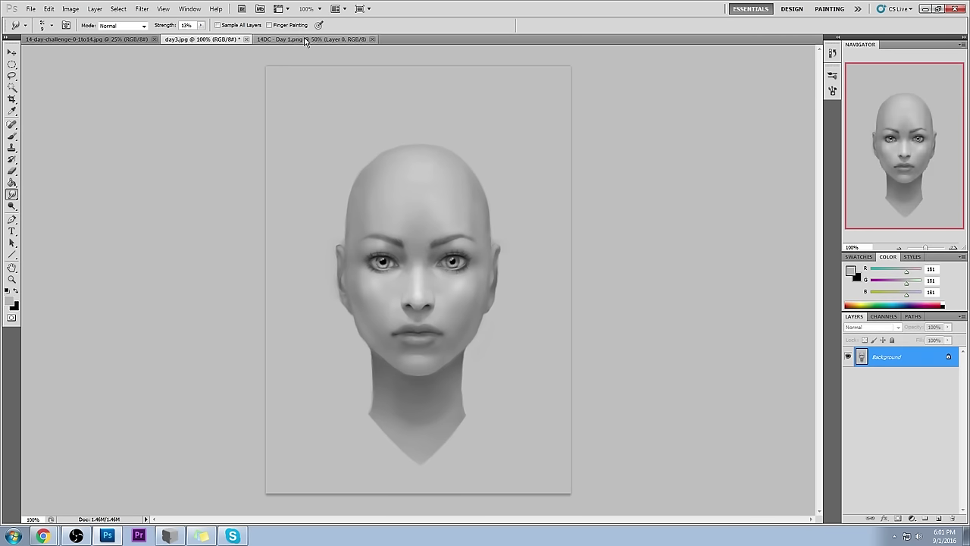
{"action": "left_click", "coordinate": [249, 40]}
{"action": "left_click", "coordinate": [440, 198]}
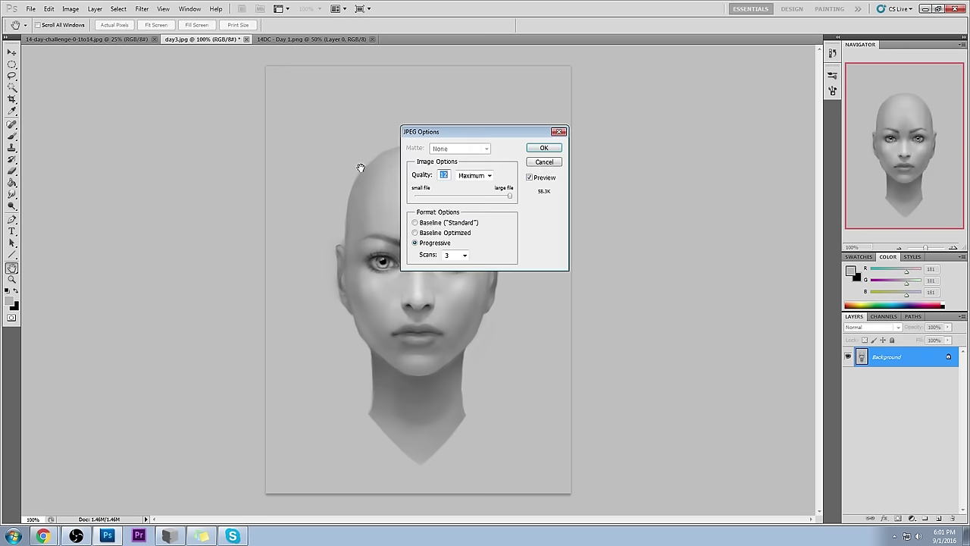
{"action": "left_click", "coordinate": [545, 148]}
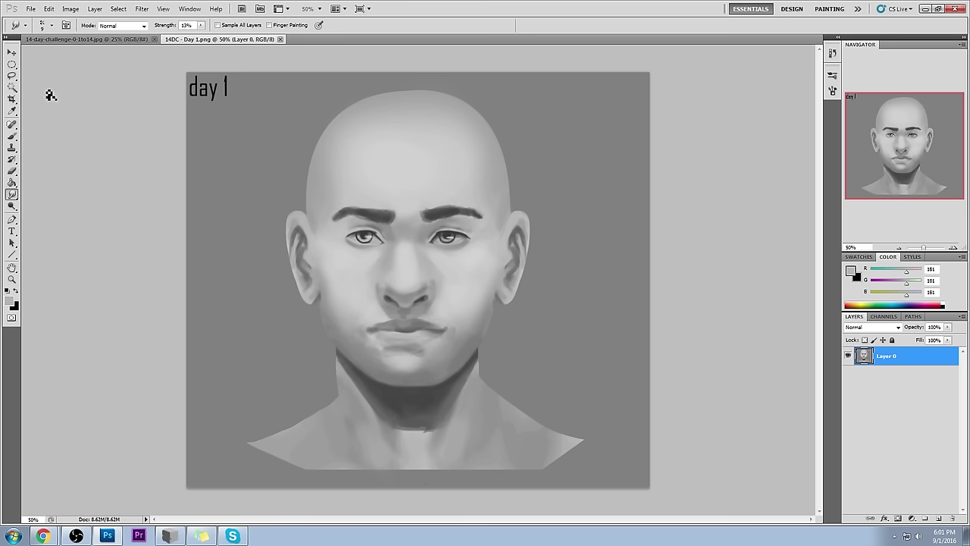
Step: Select the side planes on both sides of the Day 1 head with the Lasso and hide the selection outline
{"action": "left_click", "coordinate": [12, 76]}
{"action": "mouse_move", "coordinate": [343, 133]}
{"action": "left_mouse_down"}
{"action": "mouse_move", "coordinate": [338, 302]}
{"action": "mouse_move", "coordinate": [375, 371]}
{"action": "left_mouse_up"}
{"action": "mouse_move", "coordinate": [476, 106]}
{"action": "left_mouse_down", "text": "shift"}
{"action": "mouse_move", "coordinate": [473, 239]}
{"action": "mouse_move", "coordinate": [483, 265]}
{"action": "mouse_move", "coordinate": [464, 371]}
{"action": "mouse_move", "coordinate": [561, 128]}
{"action": "mouse_move", "coordinate": [464, 97]}
{"action": "left_mouse_up", "text": "shift"}
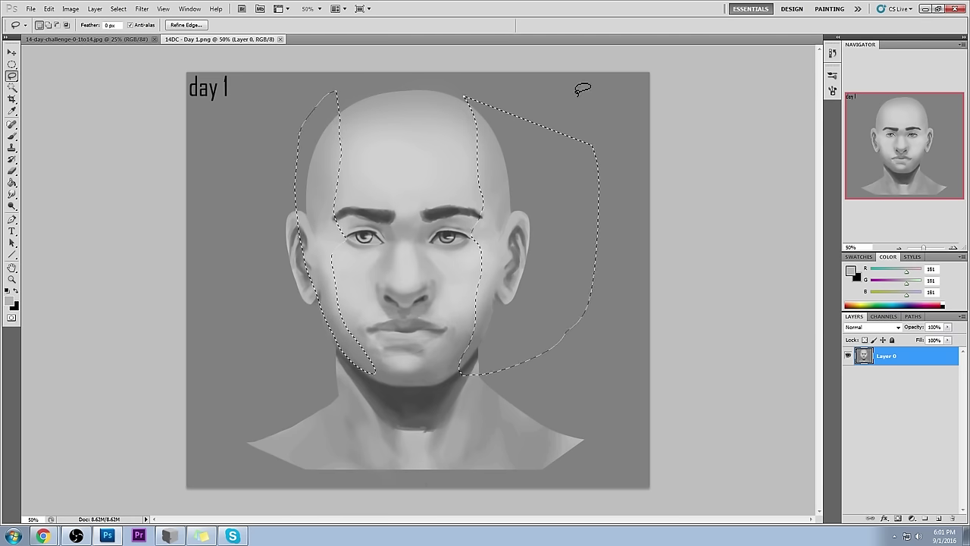
{"action": "key", "text": "ctrl+d"}
{"action": "key", "text": "b"}
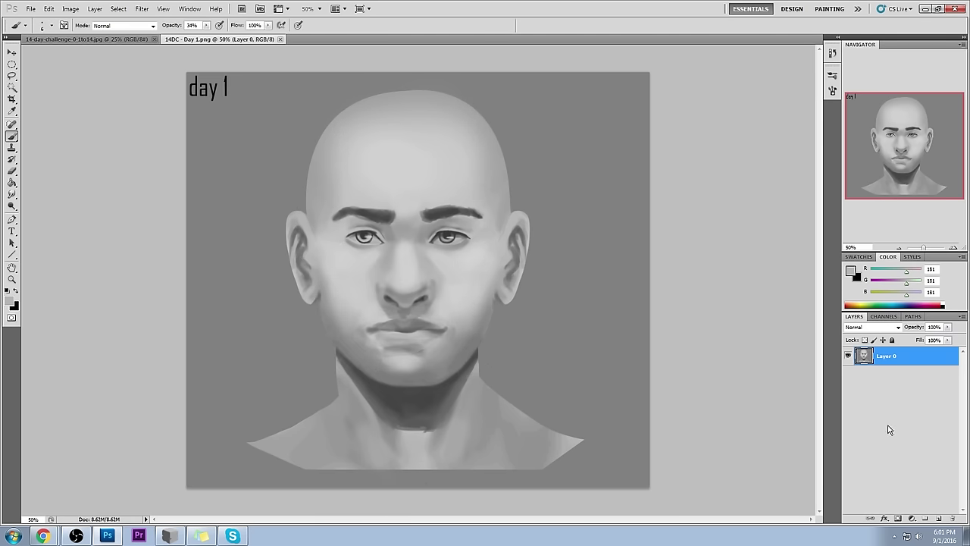
Step: Darken the selected sides of the head on a new Darken layer, using a large soft brush in gray 128 at 23% opacity
{"action": "left_click", "coordinate": [939, 519]}
{"action": "key", "text": "bracketright"}
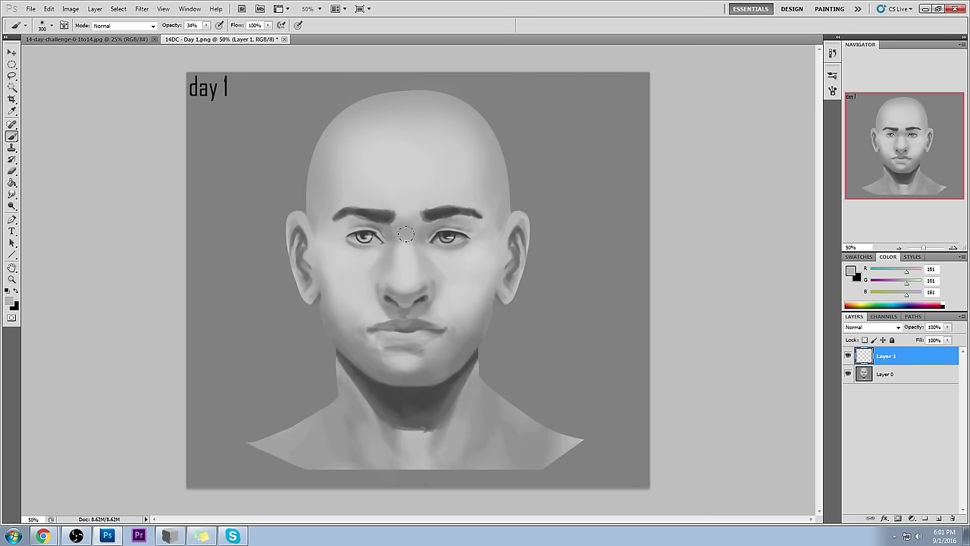
{"action": "left_click", "coordinate": [205, 26]}
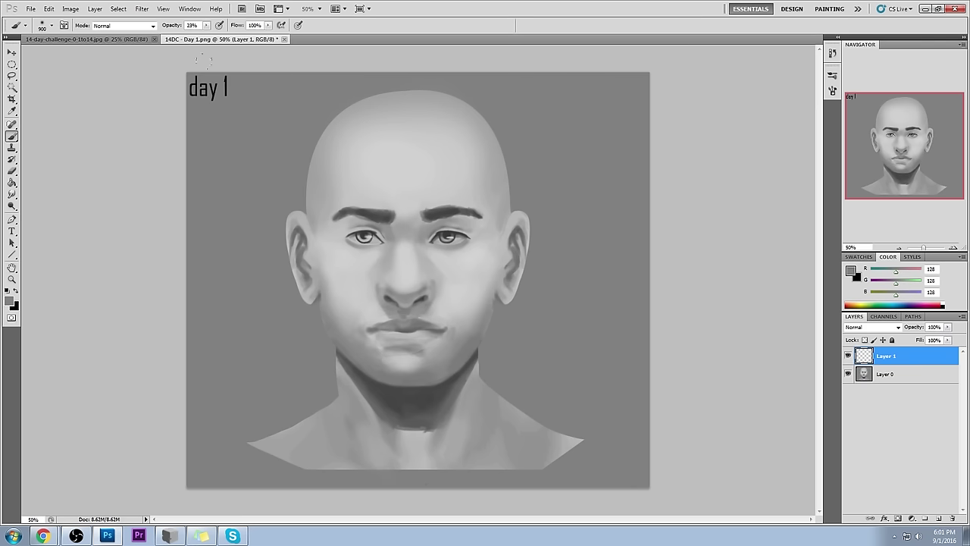
{"action": "left_click", "coordinate": [881, 327]}
{"action": "left_click", "coordinate": [893, 94]}
{"action": "left_click_drag", "start_coordinate": [409, 64], "coordinate": [454, 99]}
{"action": "mouse_move", "coordinate": [364, 91]}
{"action": "left_mouse_down"}
{"action": "mouse_move", "coordinate": [334, 106]}
{"action": "mouse_move", "coordinate": [470, 6]}
{"action": "left_mouse_up"}
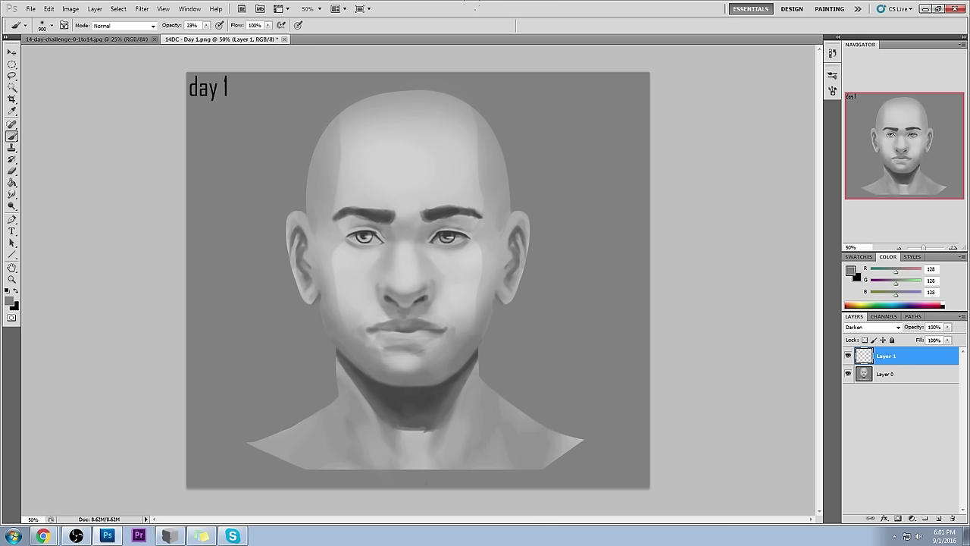
{"action": "left_click_drag", "start_coordinate": [227, 198], "coordinate": [153, 170]}
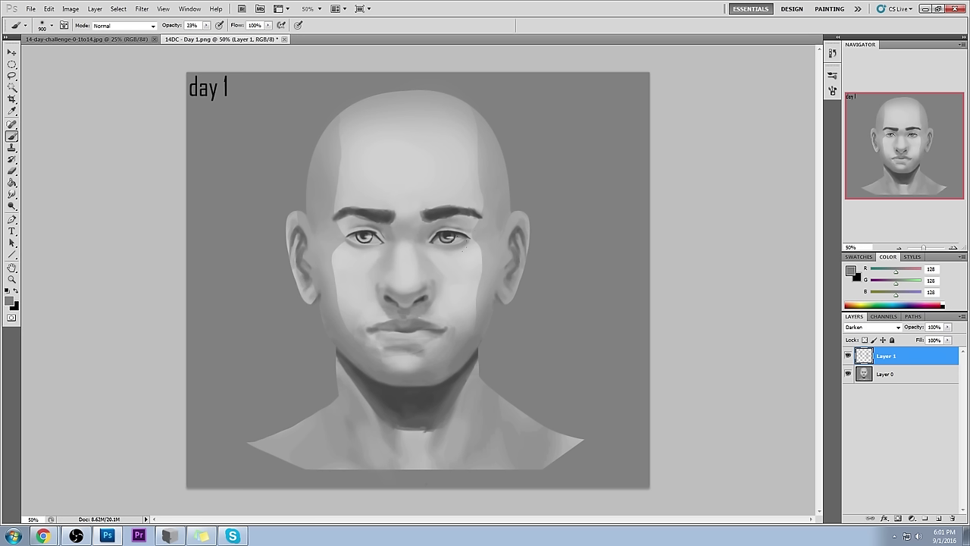
Step: Compare the face with and without Layer 1, lower the layer's fill to 76%, and merge it down into Layer 0
{"action": "left_click", "coordinate": [849, 356]}
{"action": "left_click", "coordinate": [849, 356]}
{"action": "double_click", "coordinate": [859, 361]}
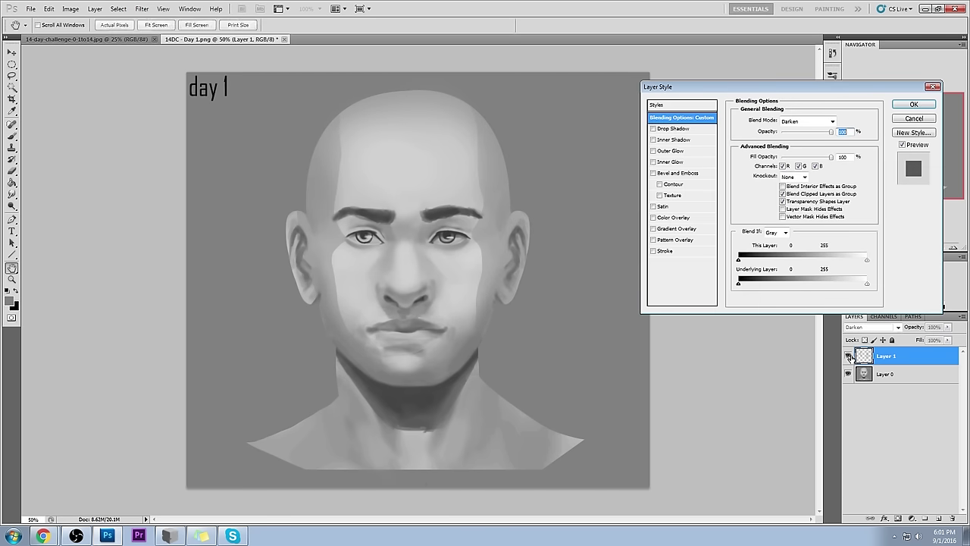
{"action": "left_click", "coordinate": [917, 119]}
{"action": "left_click", "coordinate": [849, 356]}
{"action": "left_click", "coordinate": [848, 355]}
{"action": "left_click_drag", "start_coordinate": [948, 339], "coordinate": [930, 355]}
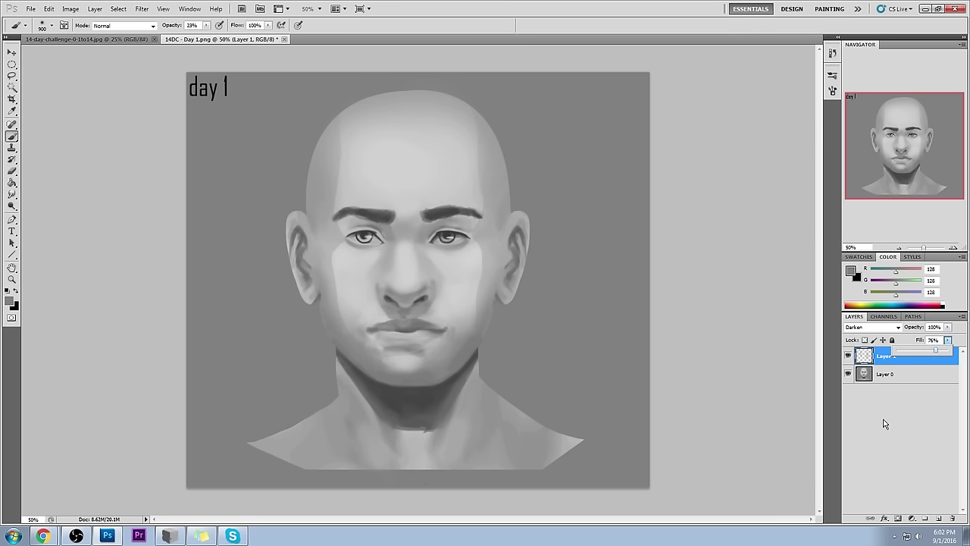
{"action": "left_click", "coordinate": [886, 367]}
{"action": "right_click", "coordinate": [886, 366]}
{"action": "left_click", "coordinate": [895, 334]}
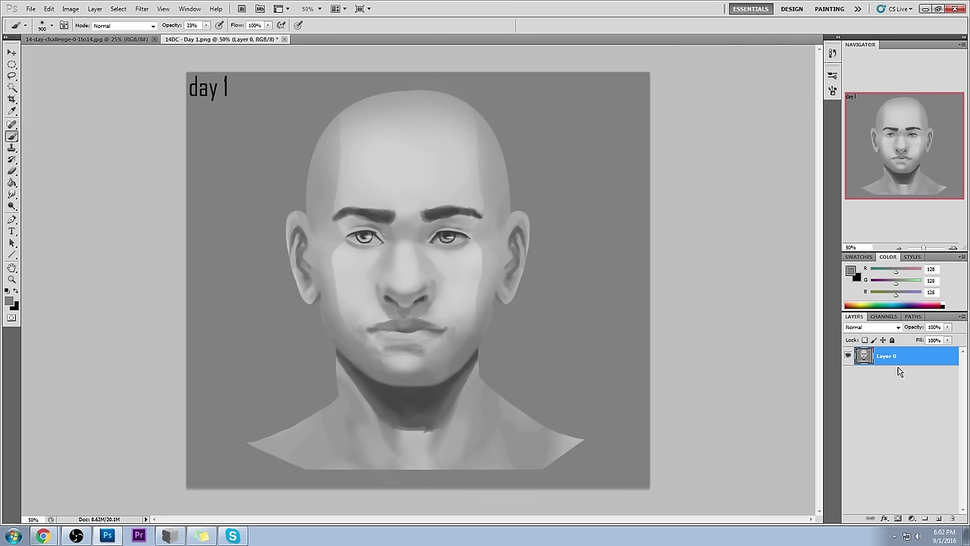
Step: Switch to 14-day-challenge-0-1to14.jpg and compare the head shading in the Day 1 and Day 14 portraits up close
{"action": "left_click", "coordinate": [91, 38]}
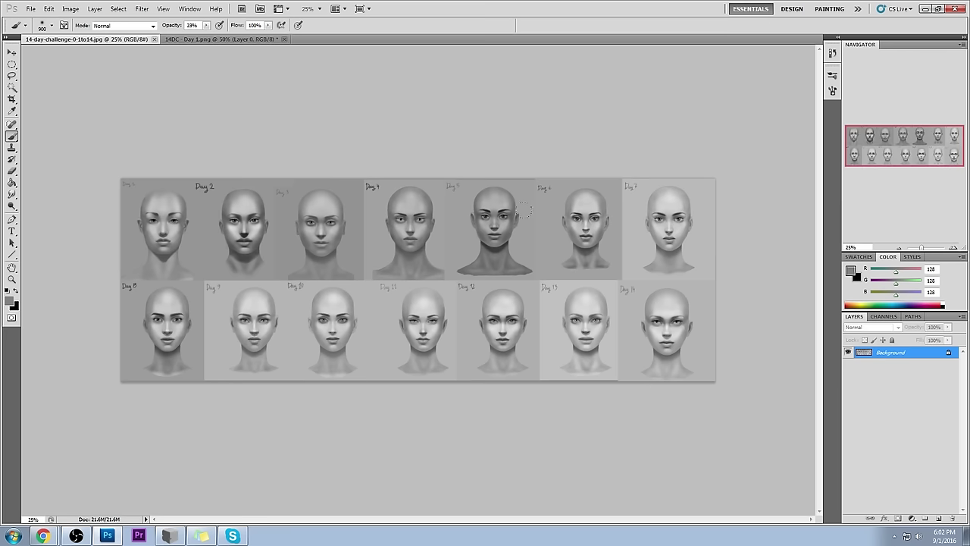
{"action": "key", "text": "z"}
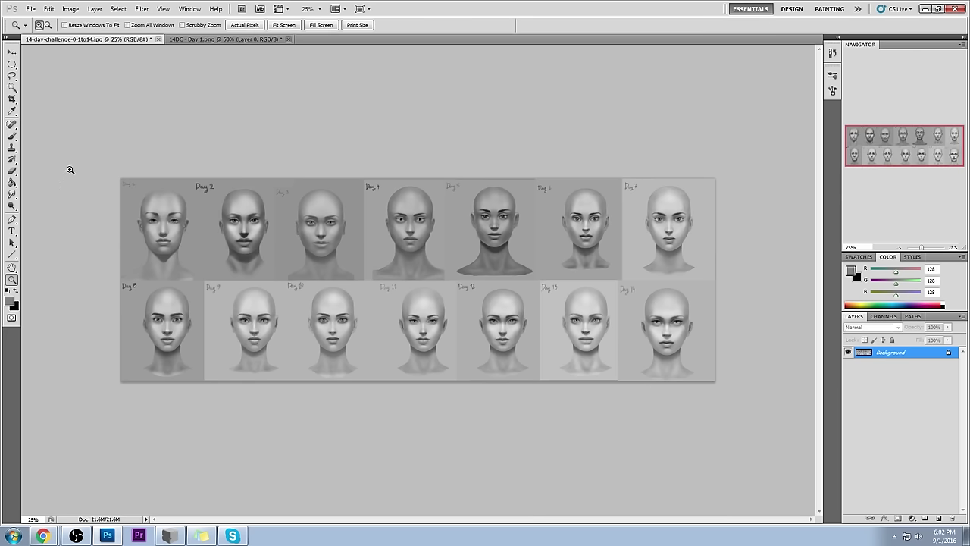
{"action": "left_click_drag", "start_coordinate": [207, 278], "coordinate": [122, 179]}
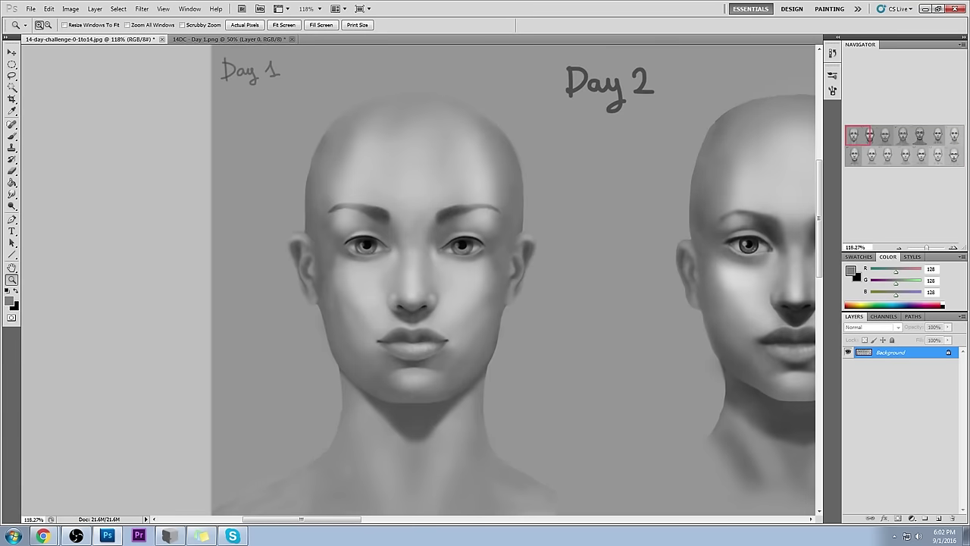
{"action": "left_click", "coordinate": [956, 160]}
{"action": "scroll", "coordinate": [660, 331], "scroll_direction": "right", "scroll_amount": 2}
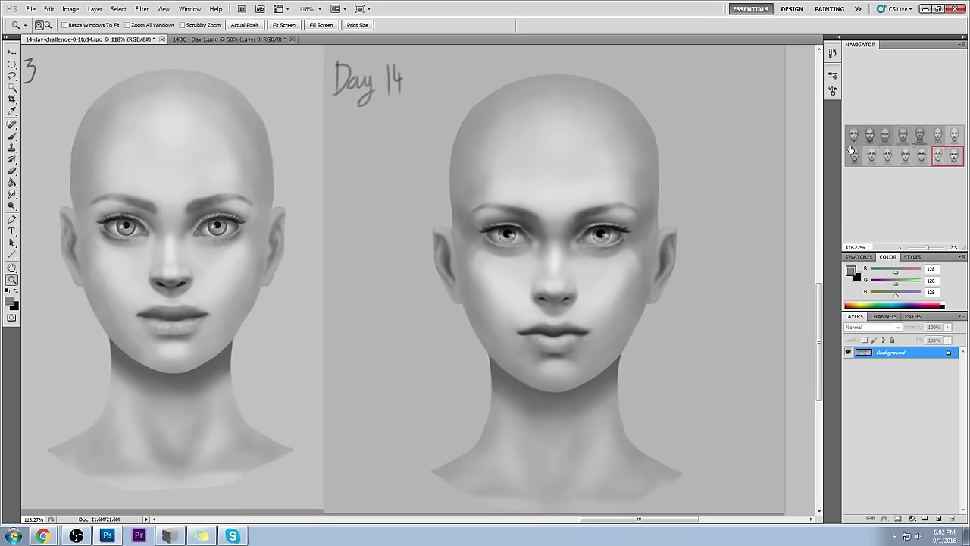
{"action": "left_click_drag", "start_coordinate": [847, 153], "coordinate": [852, 137]}
{"action": "left_click_drag", "start_coordinate": [260, 236], "coordinate": [303, 274]}
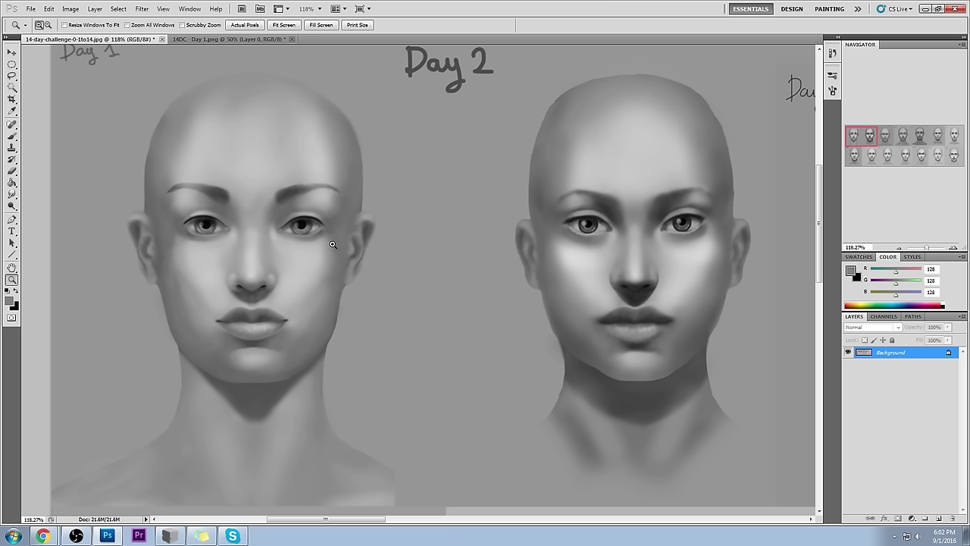
{"action": "left_click", "coordinate": [952, 160]}
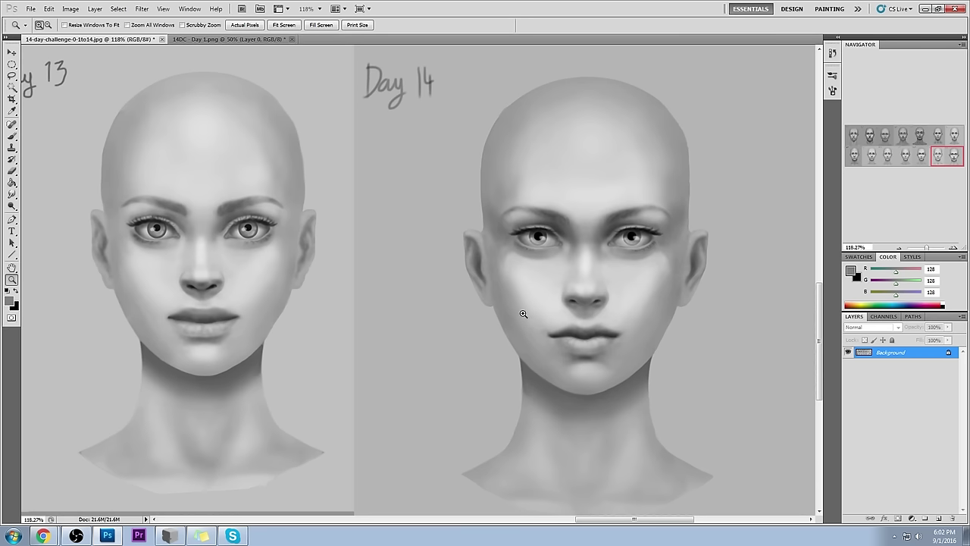
Step: Sketch arrows pointing at both sides of the Day 14 head using a size 20 brush at 23% opacity
{"action": "key", "text": "b"}
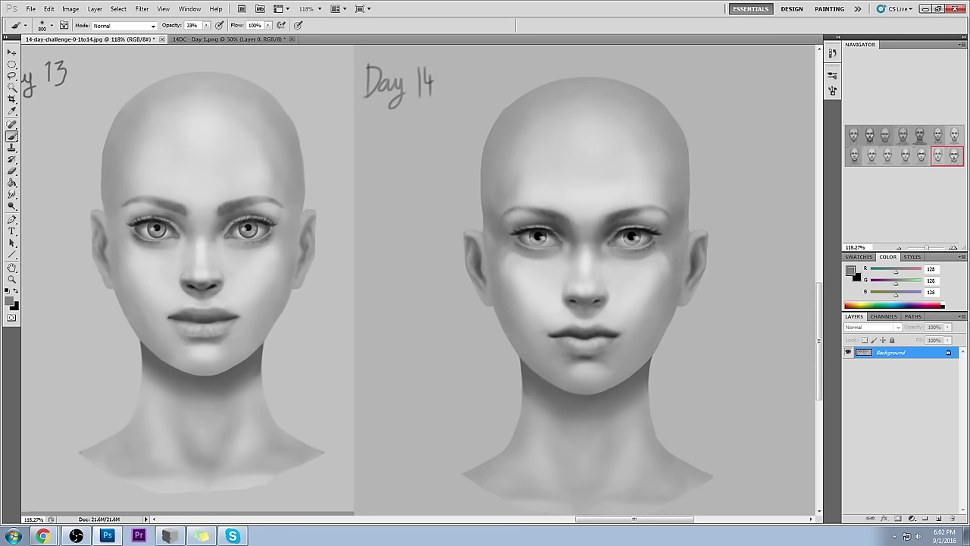
{"action": "key", "text": "bracketleft"}
{"action": "key", "text": "bracketleft"}
{"action": "key", "text": "bracketleft"}
{"action": "key", "text": "bracketleft"}
{"action": "key", "text": "bracketleft"}
{"action": "key", "text": "bracketleft"}
{"action": "key", "text": "bracketleft"}
{"action": "key", "text": "bracketleft"}
{"action": "key", "text": "bracketleft"}
{"action": "key", "text": "bracketleft"}
{"action": "key", "text": "bracketleft"}
{"action": "key", "text": "bracketleft"}
{"action": "key", "text": "bracketleft"}
{"action": "left_click_drag", "start_coordinate": [455, 157], "coordinate": [470, 159]}
{"action": "left_click_drag", "start_coordinate": [700, 129], "coordinate": [724, 128]}
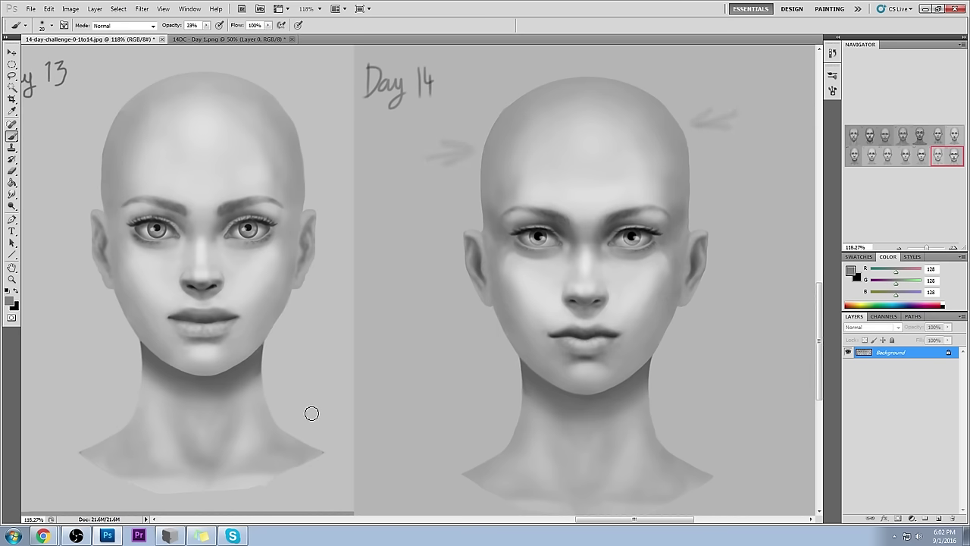
Step: Retouch the skin beneath both eyes of the Day 14 portrait with grays sampled from the surrounding face
{"action": "left_click", "coordinate": [622, 251], "text": "alt"}
{"action": "left_click", "coordinate": [649, 252], "text": "alt"}
{"action": "mouse_move", "coordinate": [616, 247]}
{"action": "left_mouse_down", "text": "alt"}
{"action": "mouse_move", "coordinate": [647, 263]}
{"action": "mouse_move", "coordinate": [612, 253]}
{"action": "left_mouse_up", "text": "alt"}
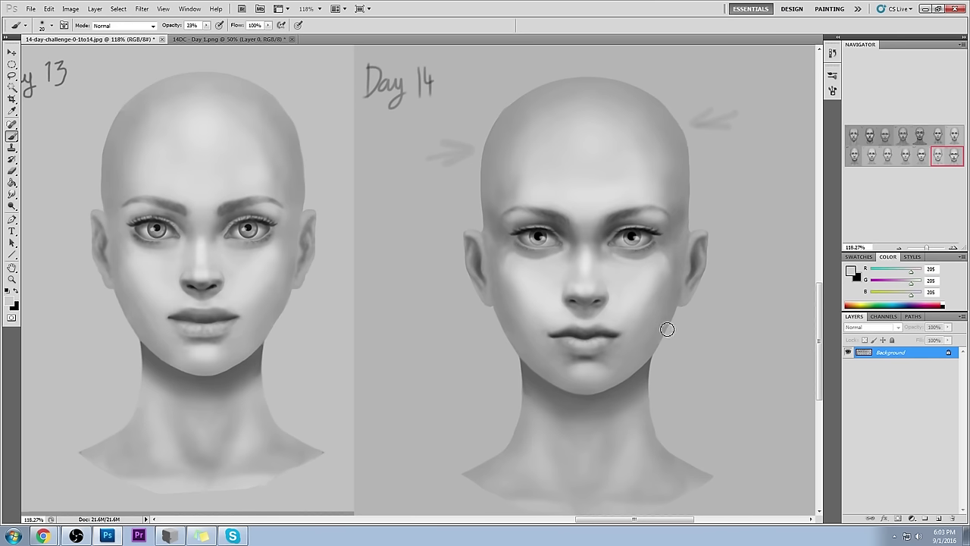
{"action": "left_click", "coordinate": [550, 260], "text": "alt"}
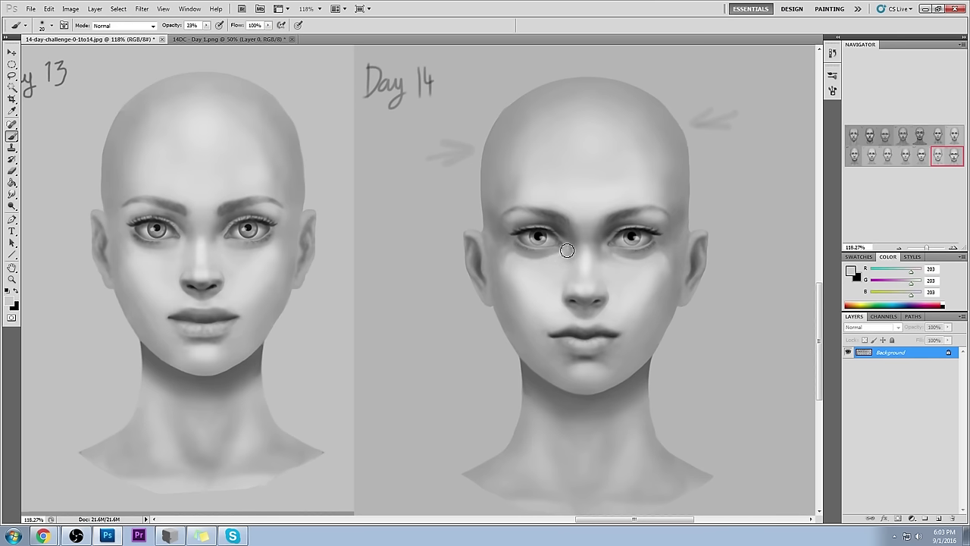
{"action": "left_click", "coordinate": [518, 253], "text": "alt"}
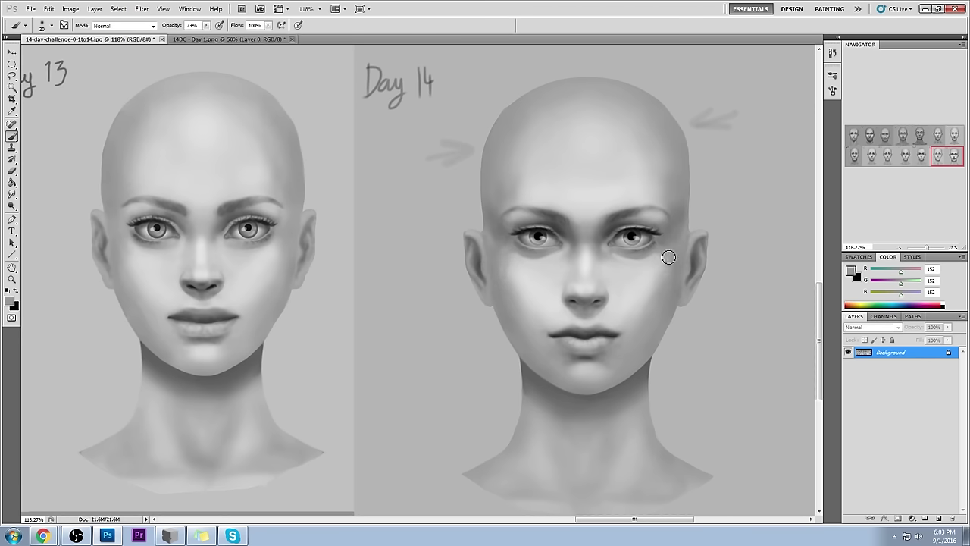
Step: Define the upper cheek planes below the outer eye corners of the Day 14 portrait with sampled light and dark grays
{"action": "left_click", "coordinate": [517, 264], "text": "alt"}
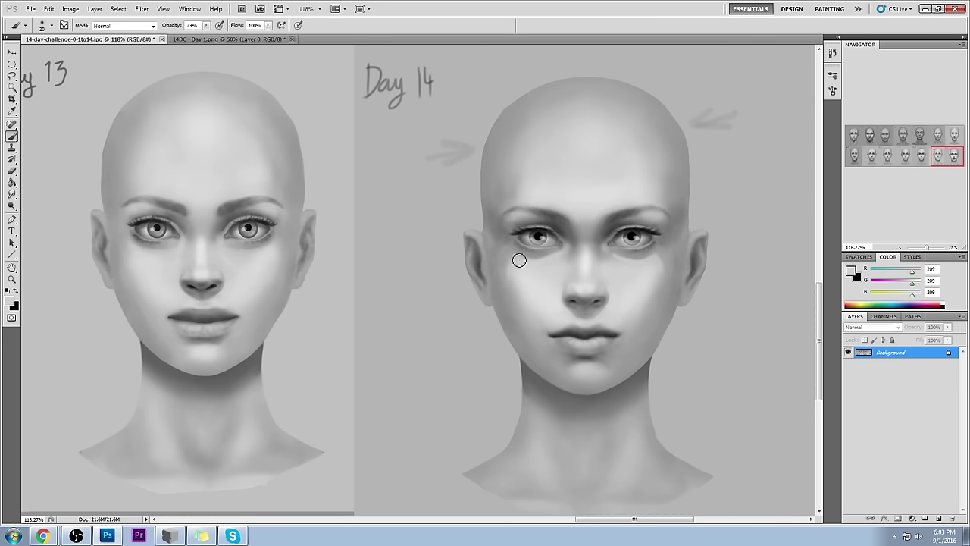
{"action": "left_click", "coordinate": [524, 268], "text": "alt"}
{"action": "left_click", "coordinate": [664, 264], "text": "alt"}
{"action": "left_click_drag", "start_coordinate": [654, 268], "coordinate": [661, 265]}
{"action": "left_click", "coordinate": [520, 268], "text": "alt"}
{"action": "left_click", "coordinate": [501, 244], "text": "alt"}
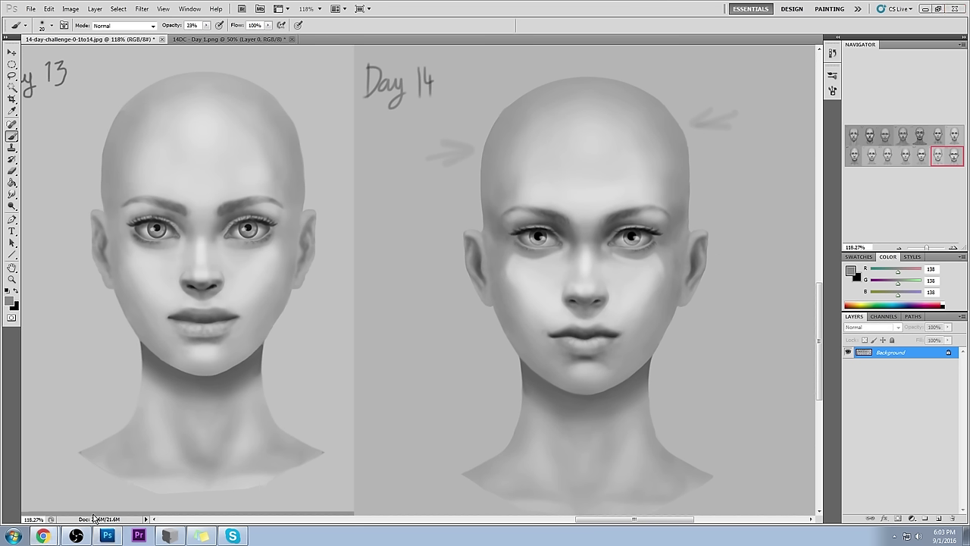
Step: Switch to PortraitStudio and display the female model at low detail as a faceted planar head
{"action": "left_click", "coordinate": [169, 536]}
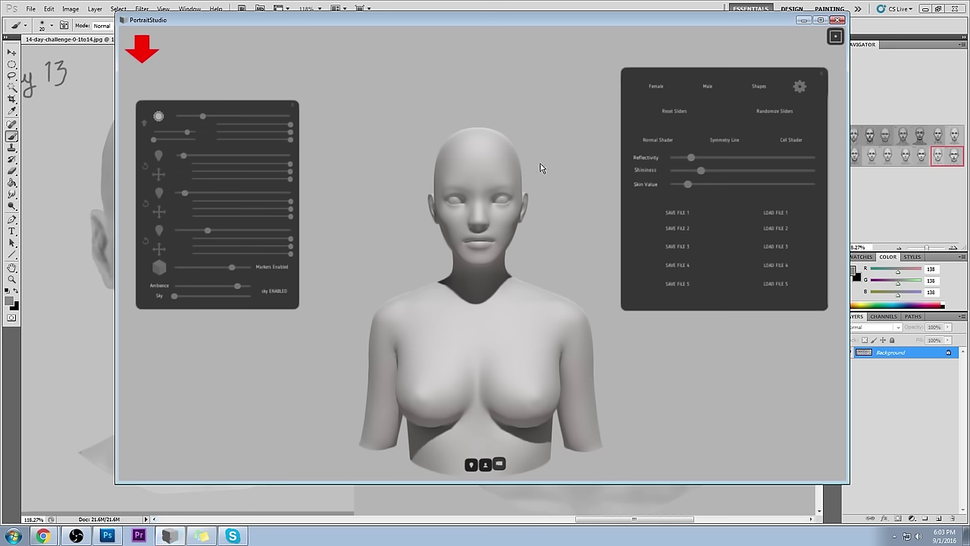
{"action": "left_click", "coordinate": [657, 88]}
{"action": "left_click", "coordinate": [671, 119]}
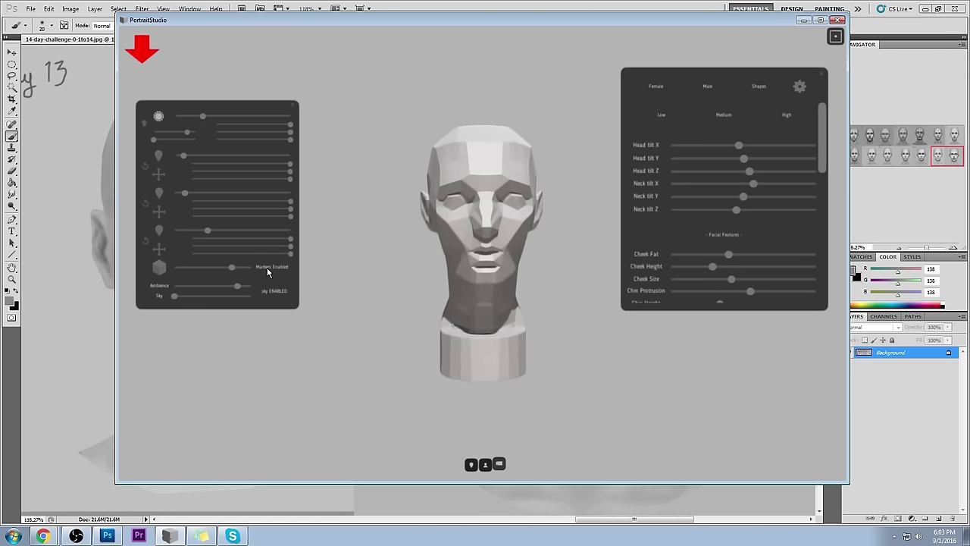
Step: Lower the ambience and strengthen the main light on the planar head, and inspect its planes from the front and below
{"action": "left_click_drag", "start_coordinate": [237, 288], "coordinate": [199, 290]}
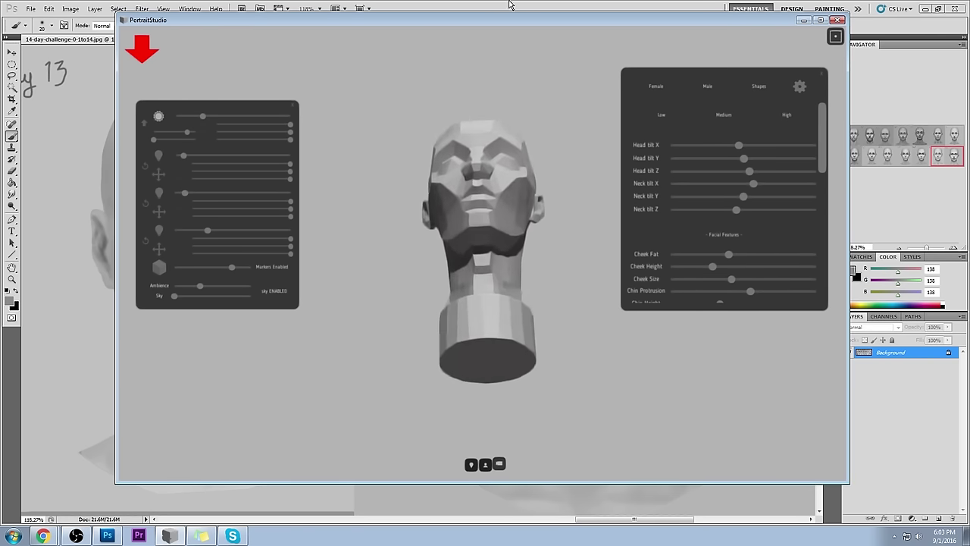
{"action": "left_click_drag", "start_coordinate": [482, 425], "coordinate": [489, 197]}
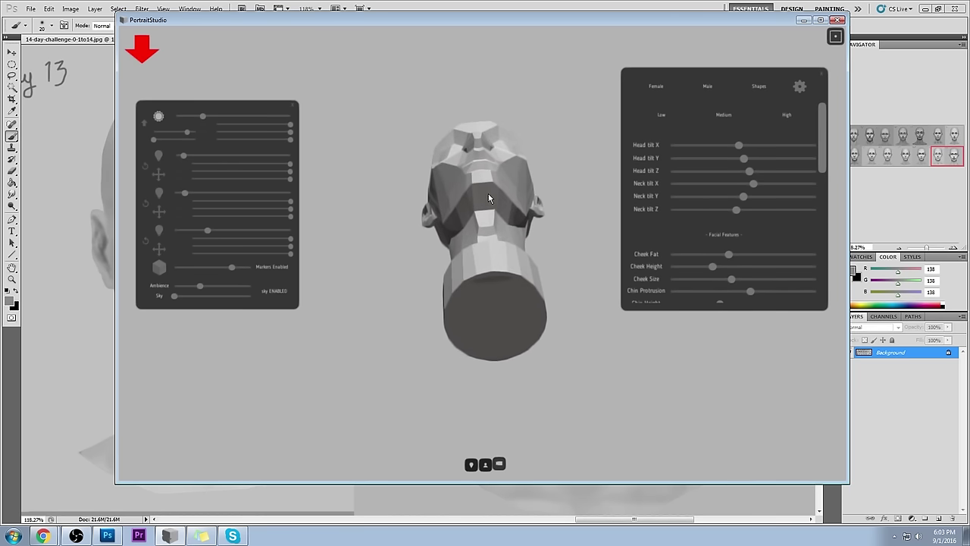
{"action": "left_click_drag", "start_coordinate": [181, 118], "coordinate": [216, 119]}
{"action": "mouse_move", "coordinate": [485, 180]}
{"action": "left_mouse_down"}
{"action": "mouse_move", "coordinate": [486, 267]}
{"action": "mouse_move", "coordinate": [523, 122]}
{"action": "left_mouse_up"}
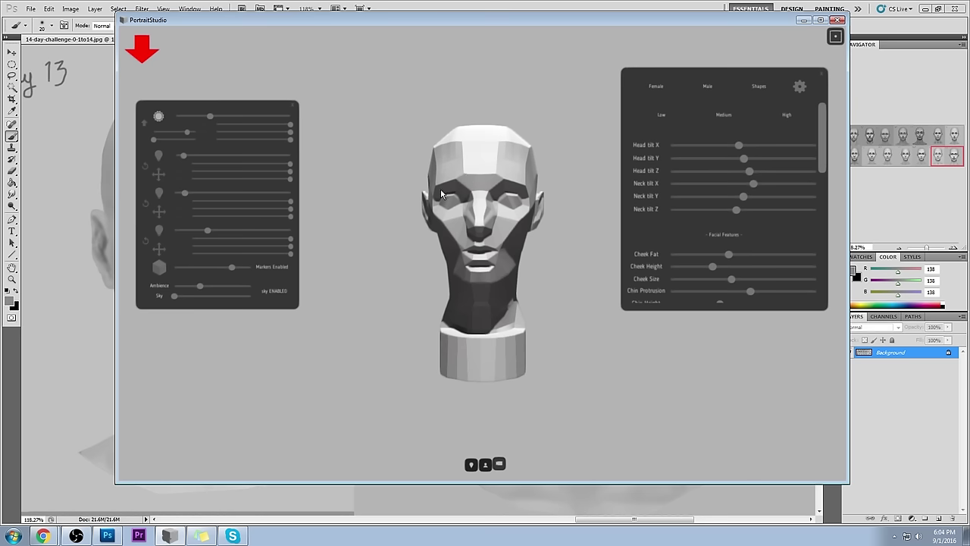
{"action": "mouse_move", "coordinate": [445, 195]}
{"action": "left_mouse_down"}
{"action": "mouse_move", "coordinate": [537, 265]}
{"action": "mouse_move", "coordinate": [540, 246]}
{"action": "left_mouse_up"}
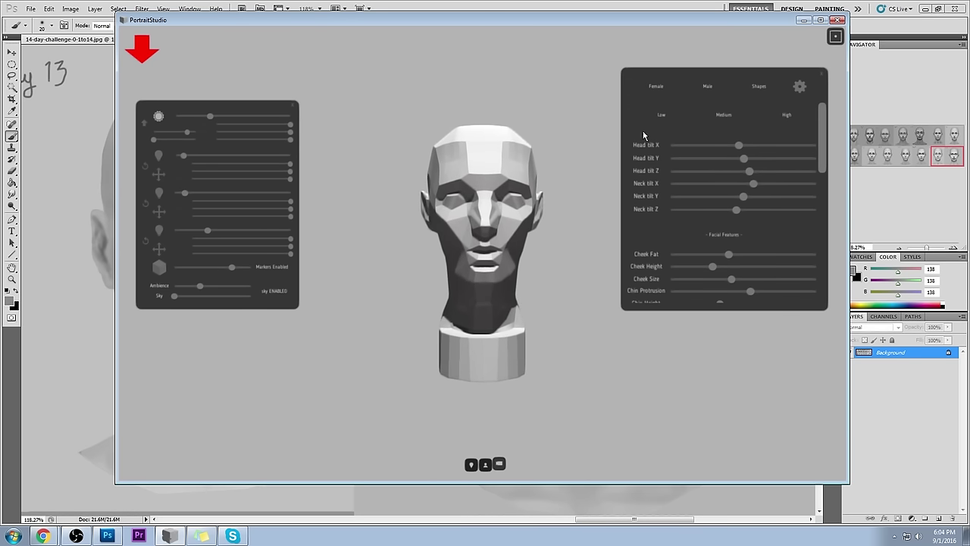
Step: Compare the high-detail female bust with the low-detail head, examining the front and side planes of the forehead and face
{"action": "left_click", "coordinate": [786, 114]}
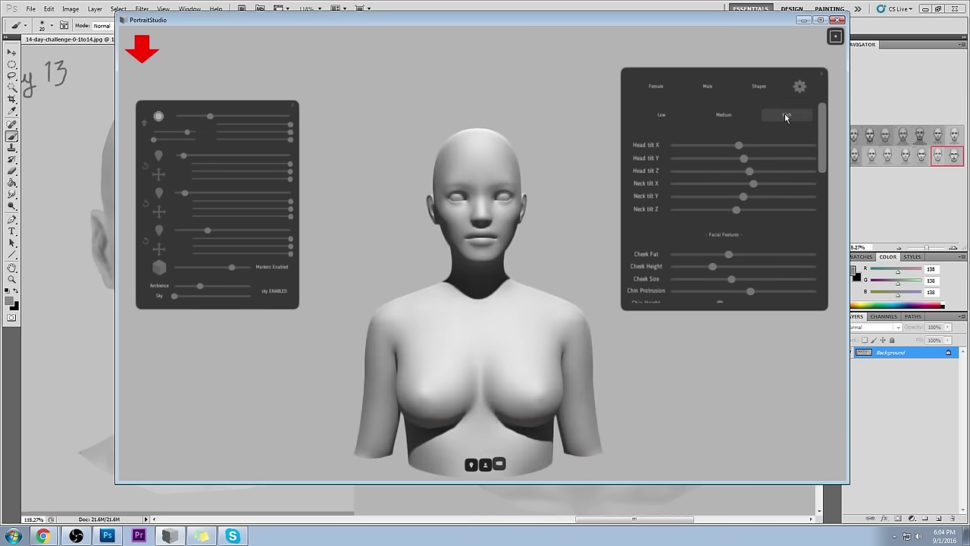
{"action": "left_click", "coordinate": [663, 118]}
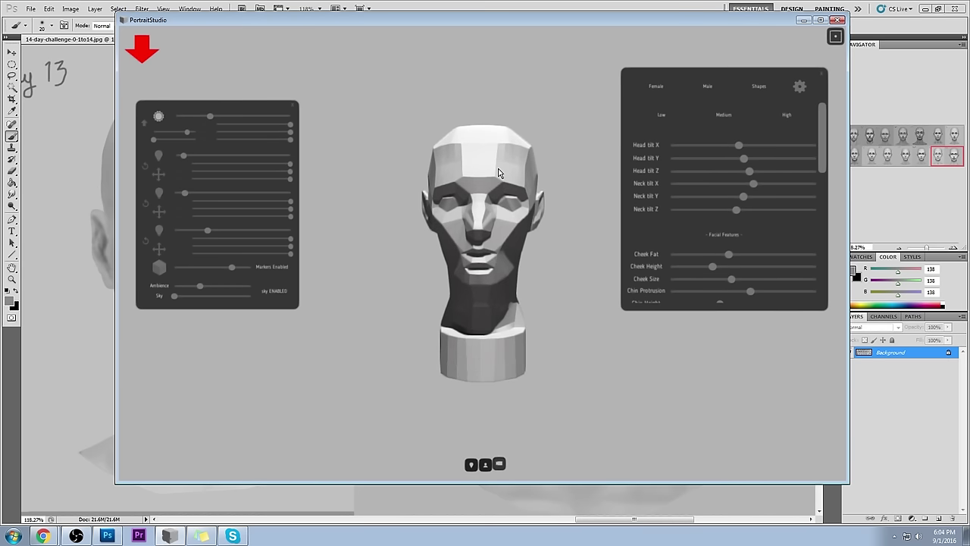
{"action": "left_click", "coordinate": [781, 114]}
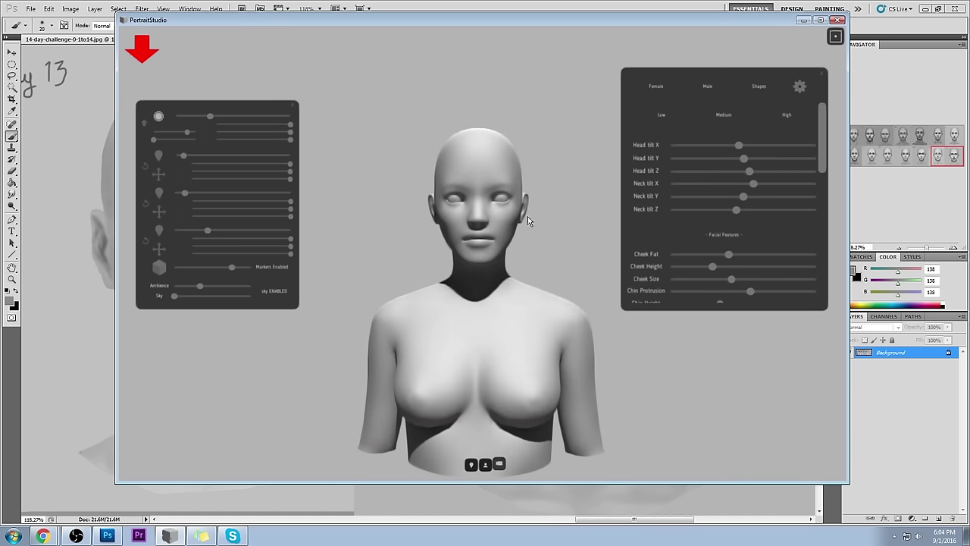
{"action": "left_click", "coordinate": [667, 116]}
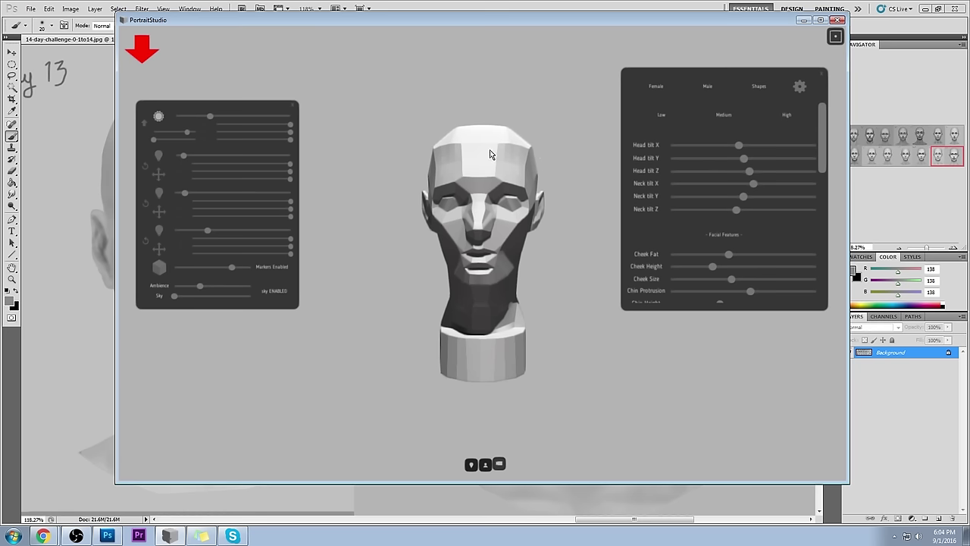
{"action": "left_click_drag", "start_coordinate": [485, 162], "coordinate": [511, 164]}
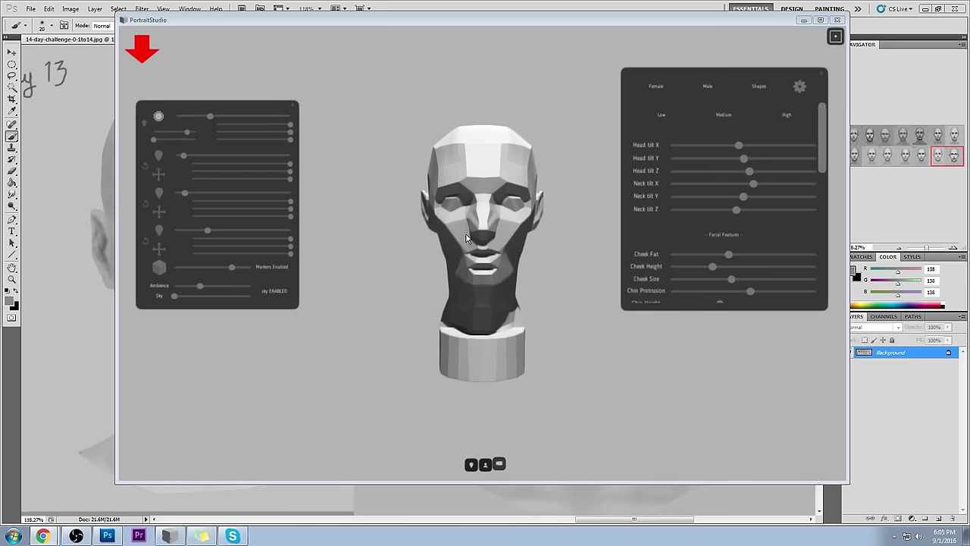
{"action": "left_click", "coordinate": [481, 165]}
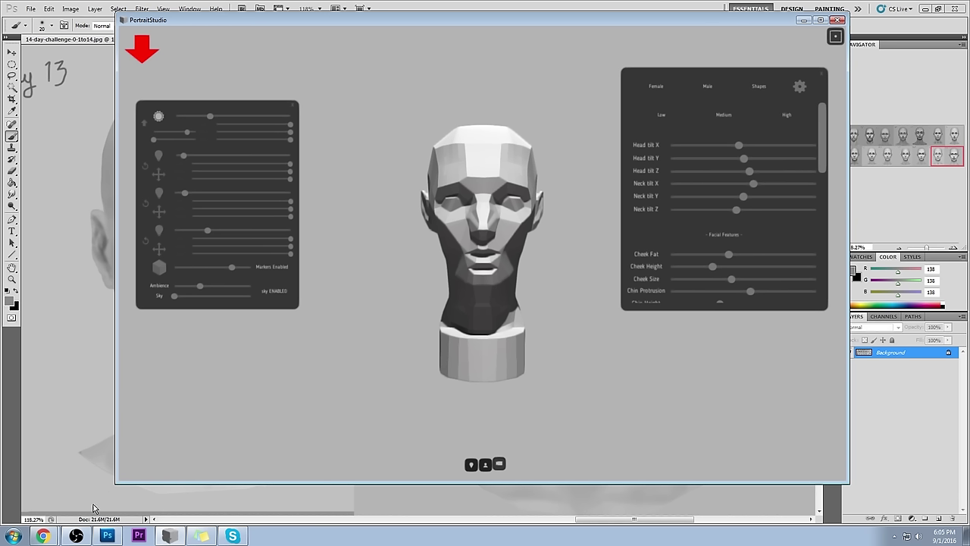
{"action": "left_click", "coordinate": [13, 537]}
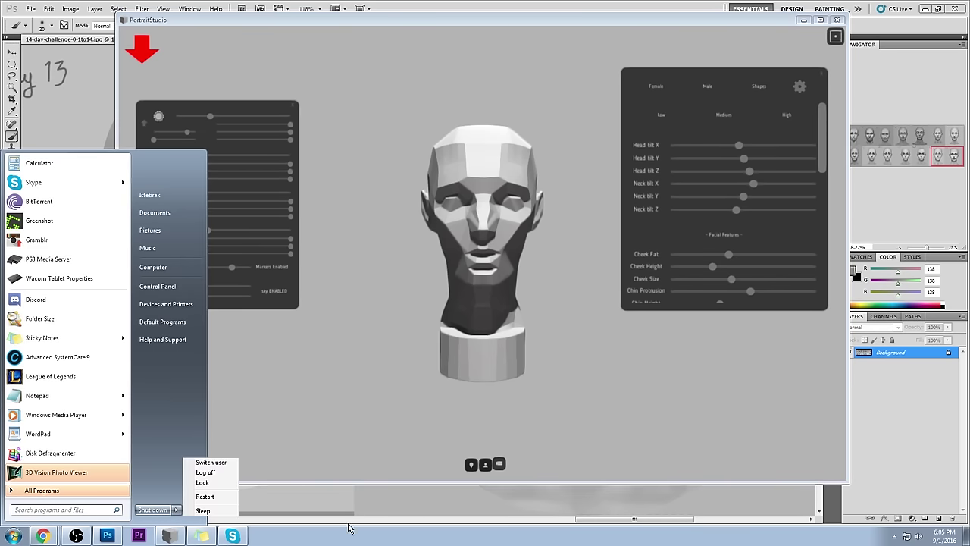
Step: Open a new Chrome window and search Google Images for "on icon"
{"action": "left_click", "coordinate": [47, 536]}
{"action": "right_click", "coordinate": [60, 533], "text": "shift"}
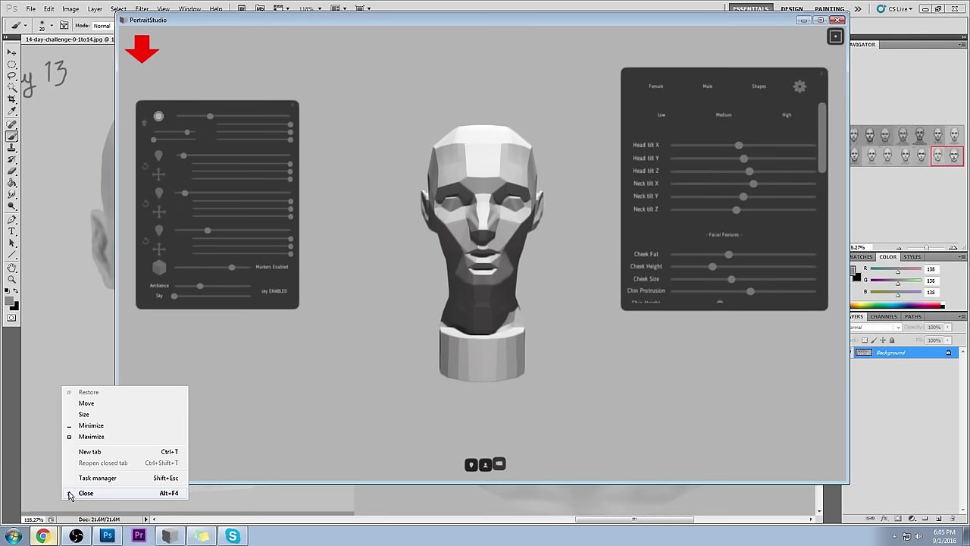
{"action": "left_click", "coordinate": [90, 477]}
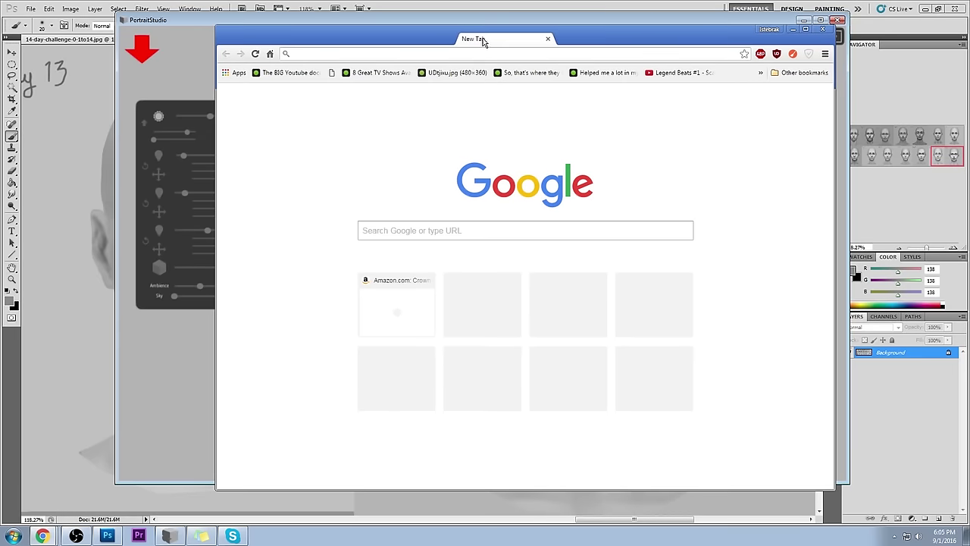
{"action": "type", "text": "on icon"}
{"action": "key", "text": "Return"}
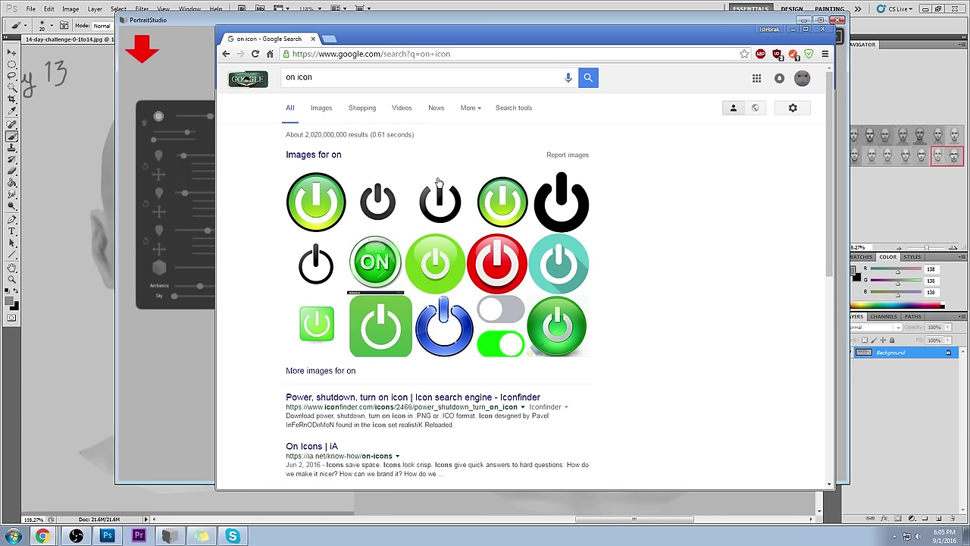
{"action": "left_click", "coordinate": [321, 108]}
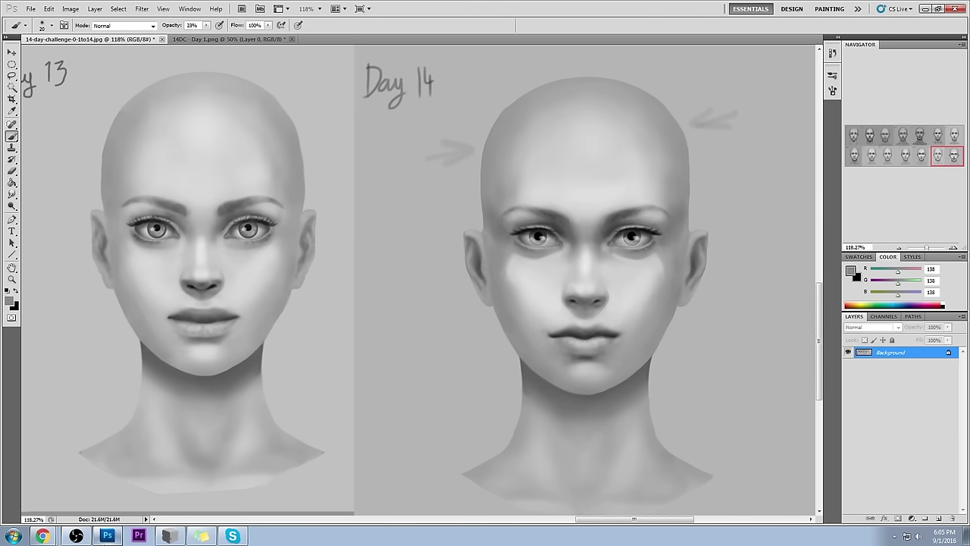
Step: Switch to PortraitStudio, display the female bust, test a stronger and steeper main light, and restore the softer lighting
{"action": "left_click", "coordinate": [173, 536]}
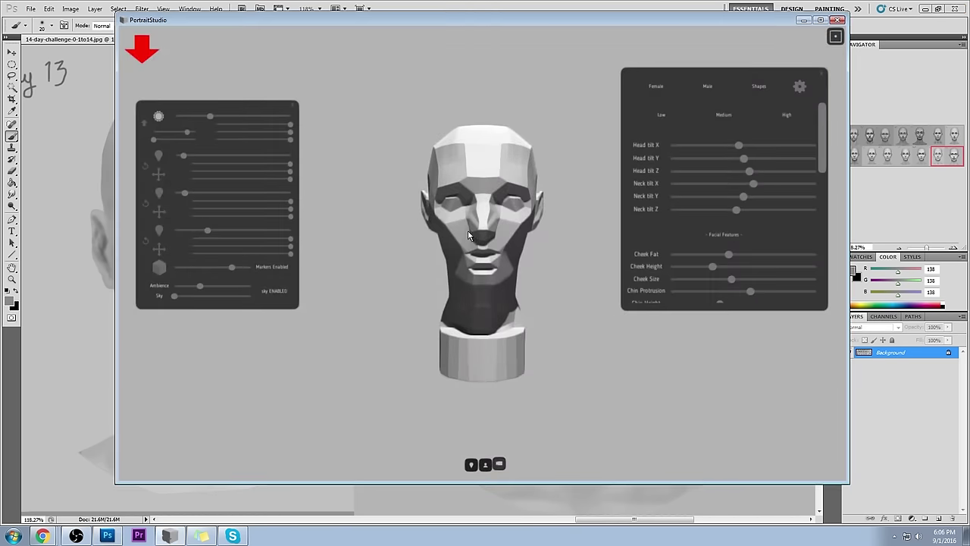
{"action": "left_click", "coordinate": [656, 85]}
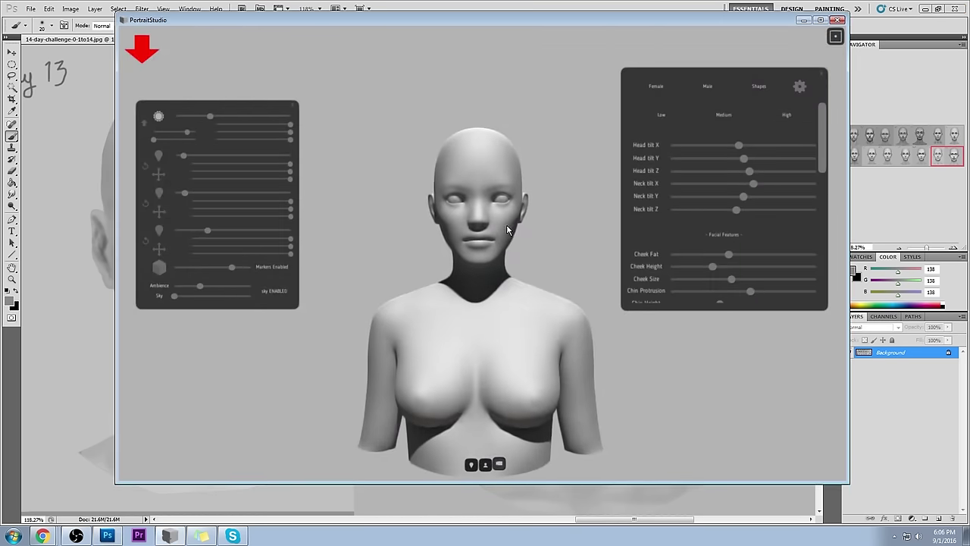
{"action": "left_click_drag", "start_coordinate": [210, 116], "coordinate": [218, 116]}
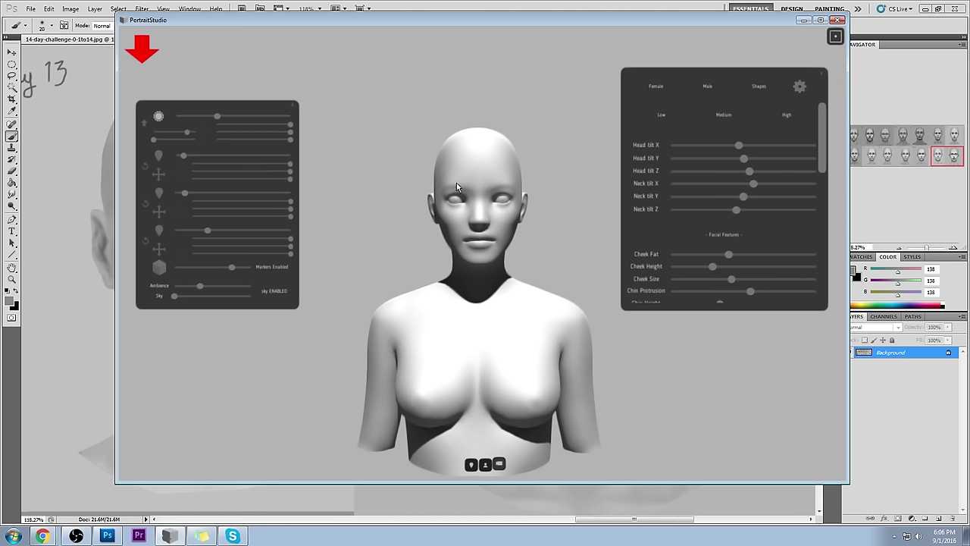
{"action": "left_click_drag", "start_coordinate": [188, 131], "coordinate": [192, 132]}
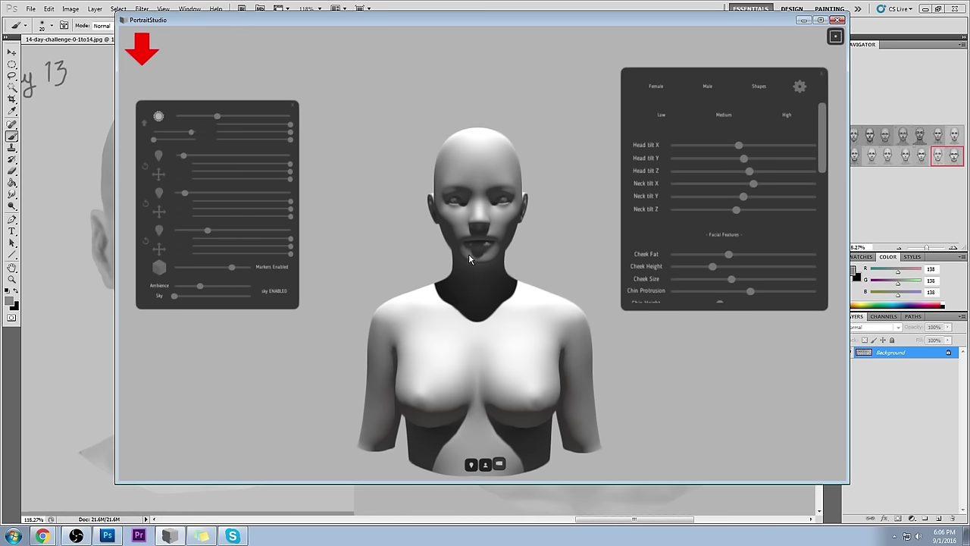
{"action": "left_click_drag", "start_coordinate": [192, 133], "coordinate": [186, 138]}
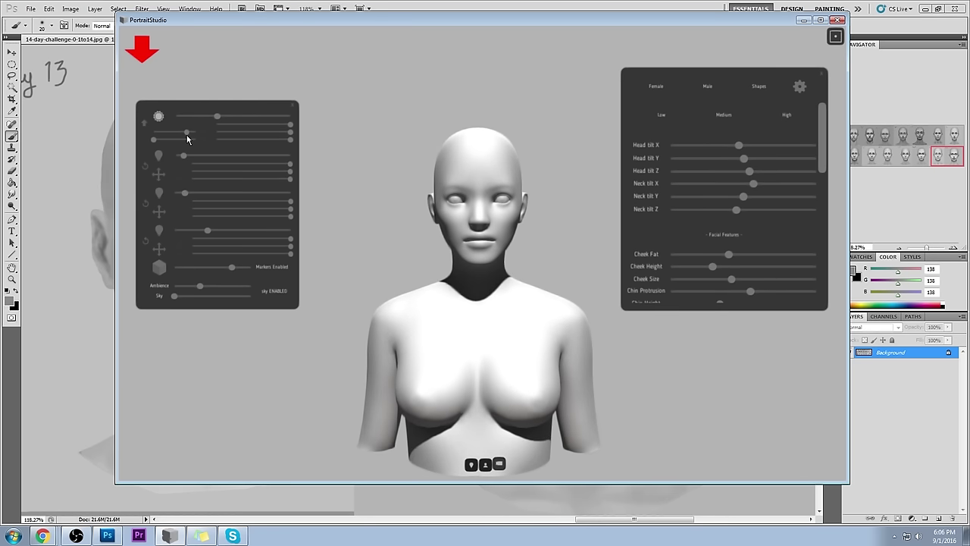
{"action": "left_click_drag", "start_coordinate": [216, 117], "coordinate": [210, 123]}
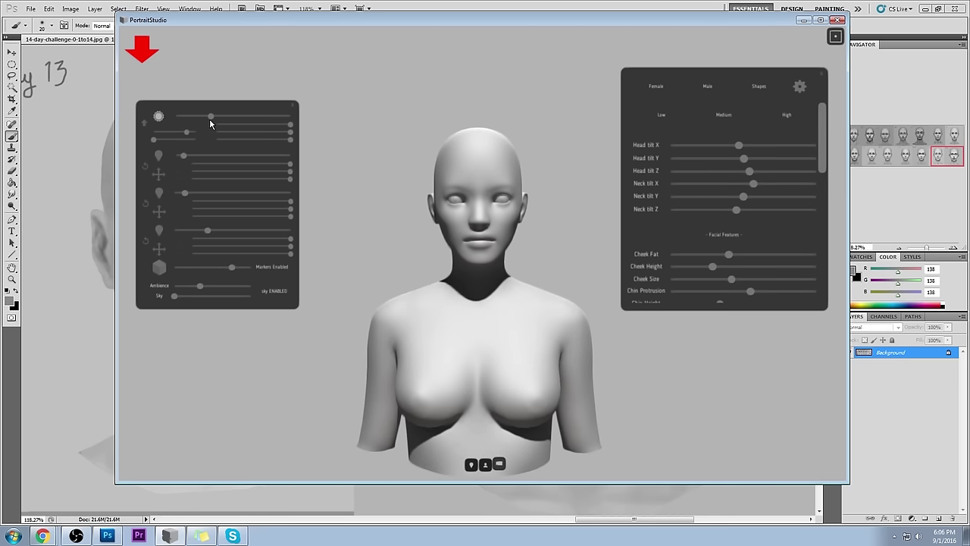
Step: Lower the female bust's skin value slightly in the model settings
{"action": "left_click", "coordinate": [800, 87]}
{"action": "left_click_drag", "start_coordinate": [684, 184], "coordinate": [678, 185]}
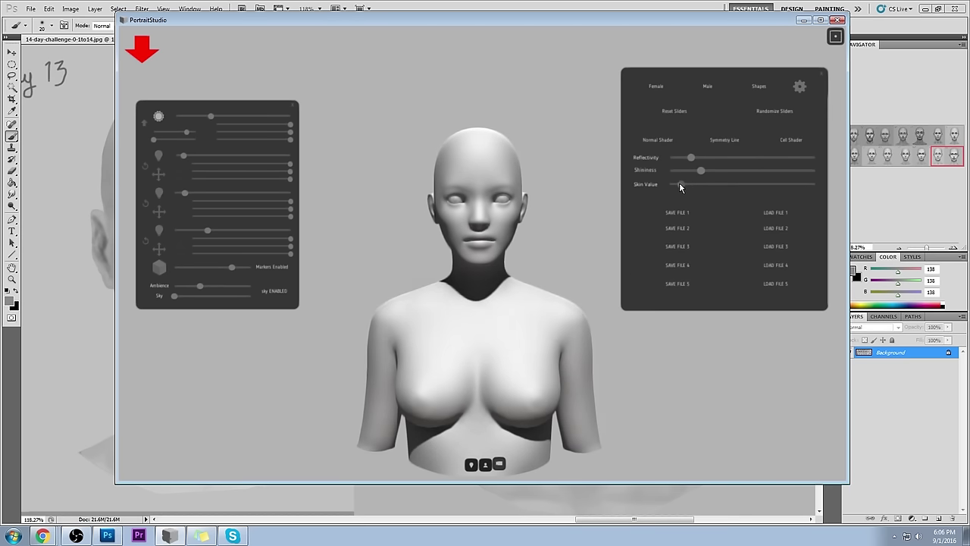
{"action": "left_click_drag", "start_coordinate": [578, 370], "coordinate": [559, 379]}
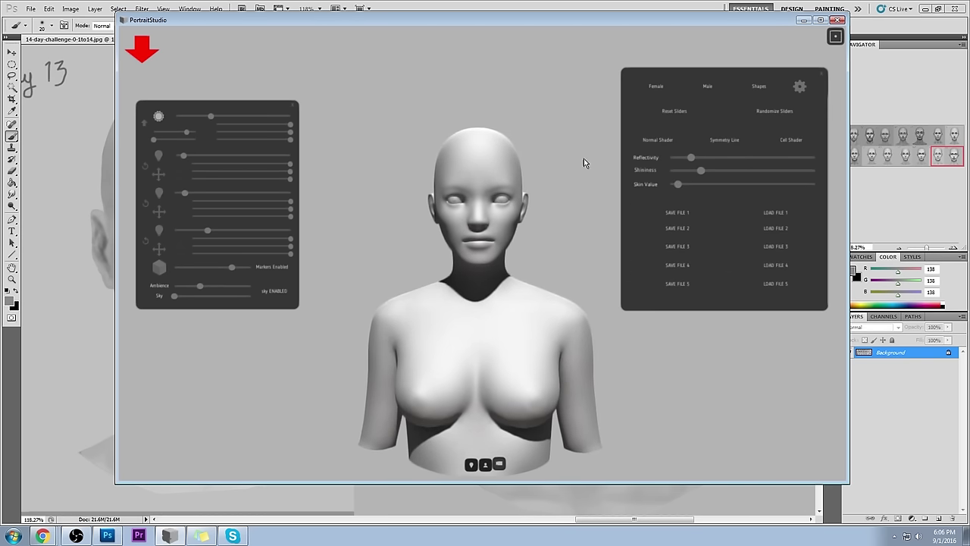
Step: Switch to Photoshop and close 14-day-challenge-0-1to14.jpg, saving its changes
{"action": "left_click", "coordinate": [571, 5]}
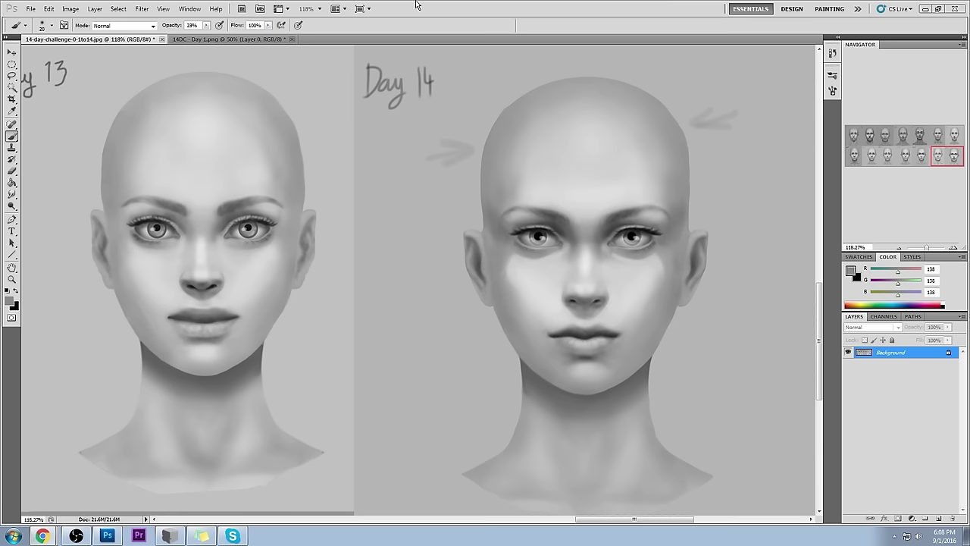
{"action": "left_click", "coordinate": [162, 39]}
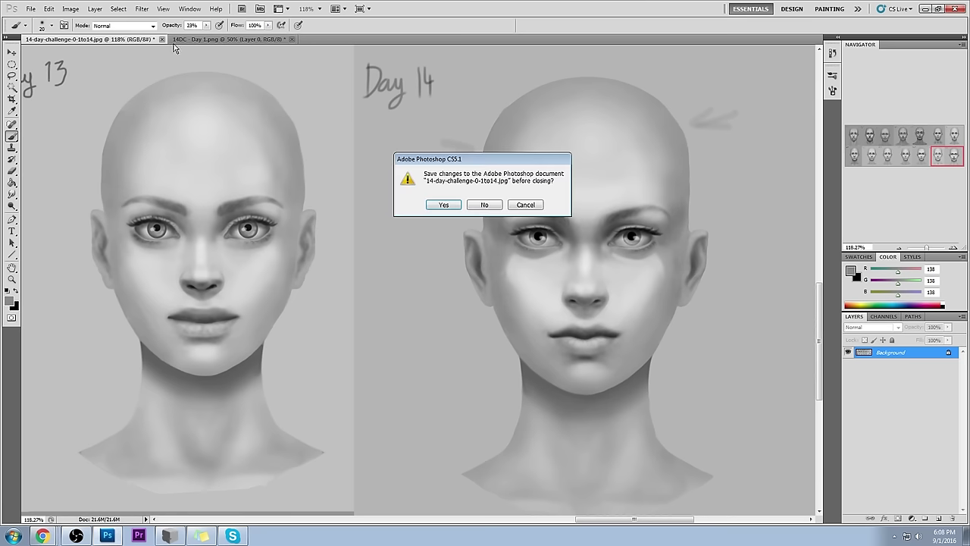
{"action": "left_click", "coordinate": [459, 206]}
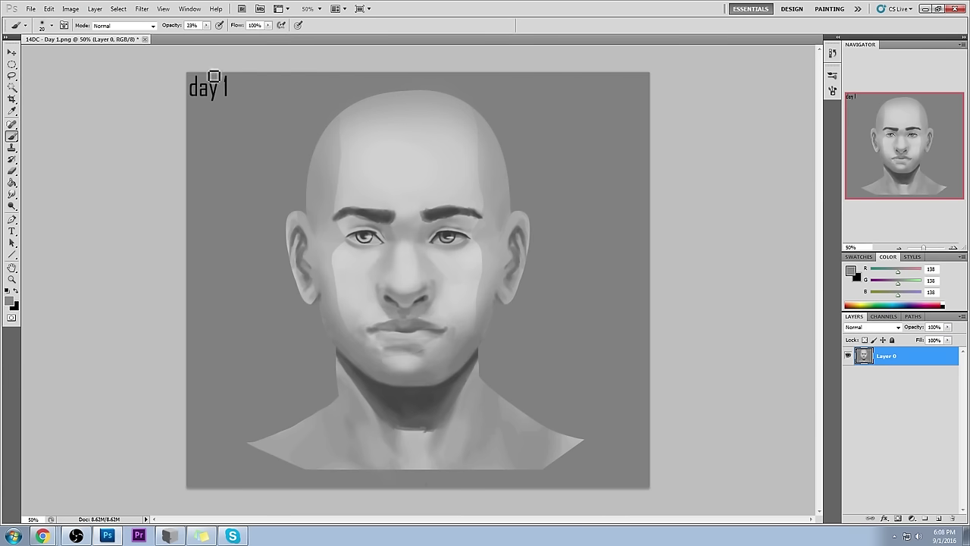
Step: Flatten the Day 1 portrait into a background layer and close 14DC - Day 1.png, saving its changes
{"action": "left_click", "coordinate": [144, 39]}
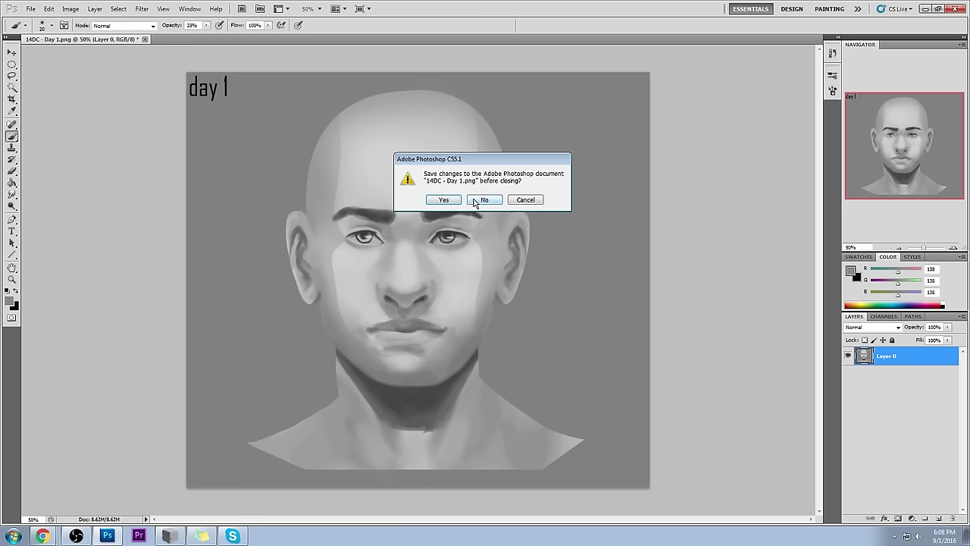
{"action": "left_click", "coordinate": [523, 200]}
{"action": "right_click", "coordinate": [882, 358]}
{"action": "left_click", "coordinate": [887, 361]}
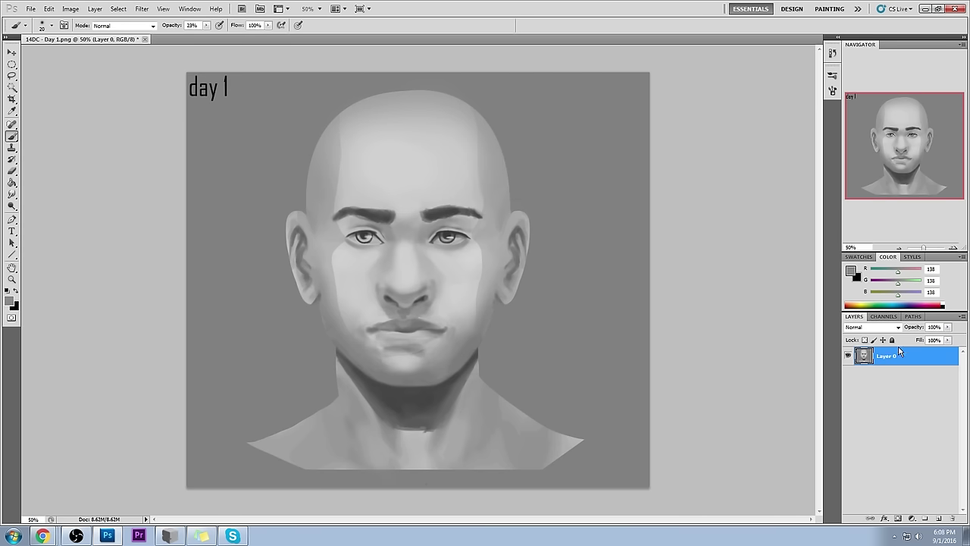
{"action": "left_click", "coordinate": [124, 42]}
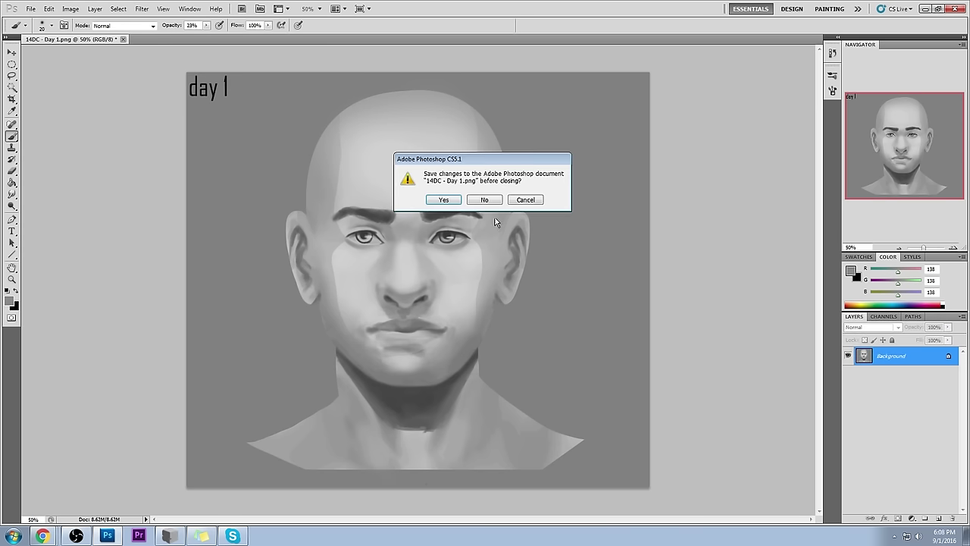
{"action": "left_click", "coordinate": [454, 202]}
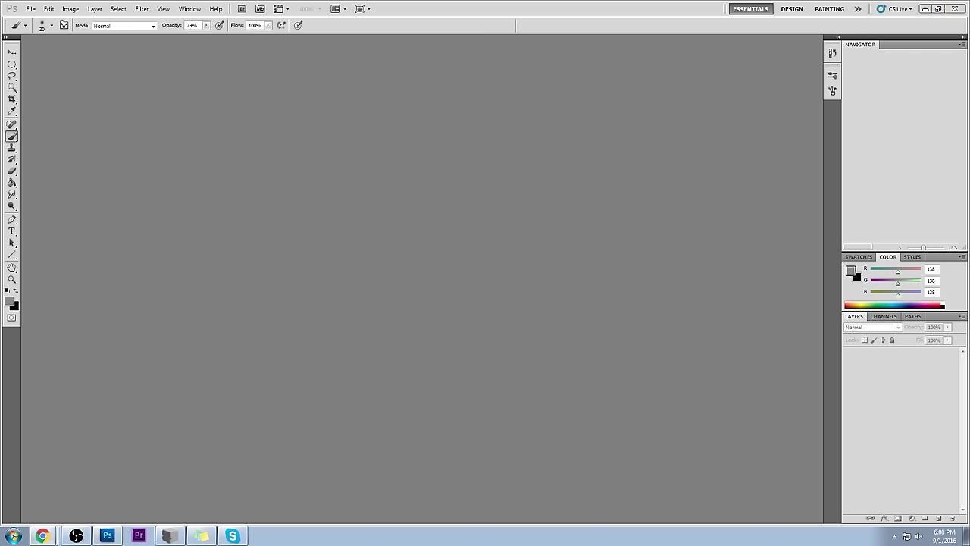
Step: Open the saved 14-day-challenge image from the desktop in Windows Photo Viewer and examine the Day 13 and Day 14 portraits
{"action": "left_click_drag", "start_coordinate": [672, 6], "coordinate": [557, 62]}
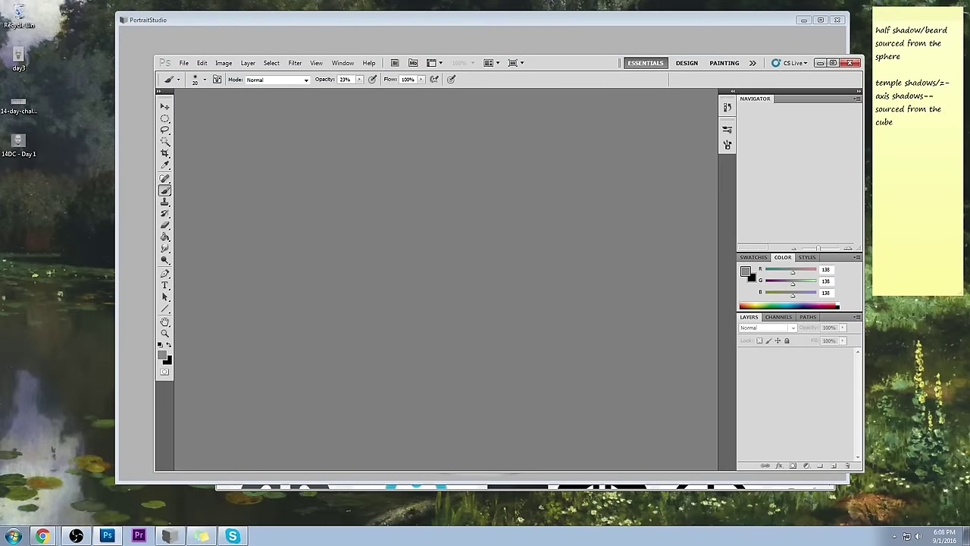
{"action": "double_click", "coordinate": [18, 103]}
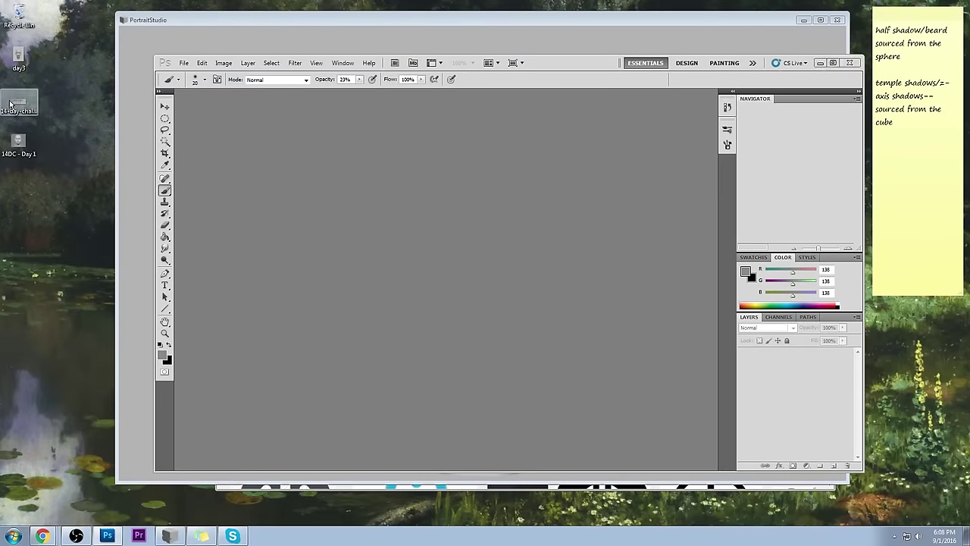
{"action": "scroll", "coordinate": [699, 288], "scroll_direction": "up", "scroll_amount": 5}
{"action": "left_click_drag", "start_coordinate": [705, 336], "coordinate": [505, 195]}
{"action": "scroll", "coordinate": [485, 181], "scroll_direction": "down", "scroll_amount": 2}
{"action": "scroll", "coordinate": [515, 213], "scroll_direction": "down", "scroll_amount": 1}
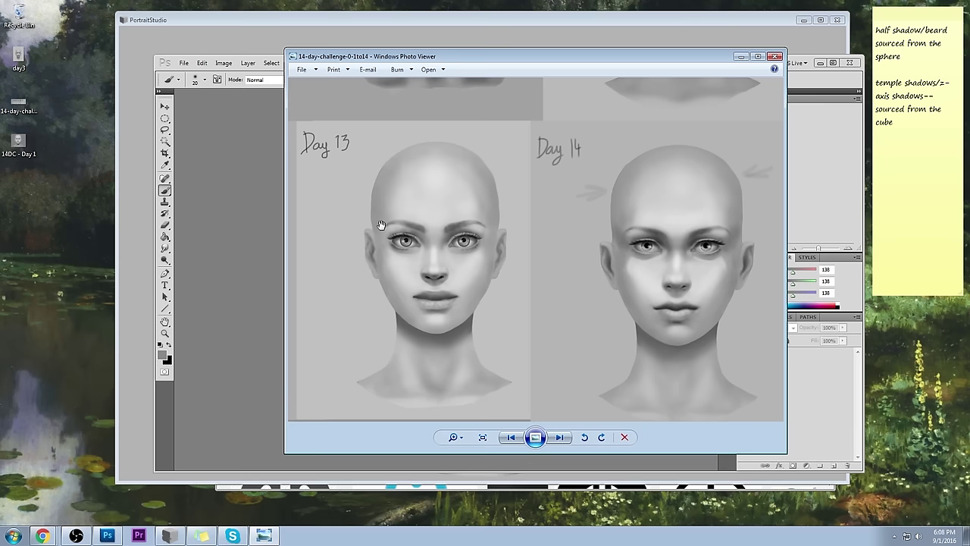
{"action": "scroll", "coordinate": [501, 279], "scroll_direction": "down", "scroll_amount": 3}
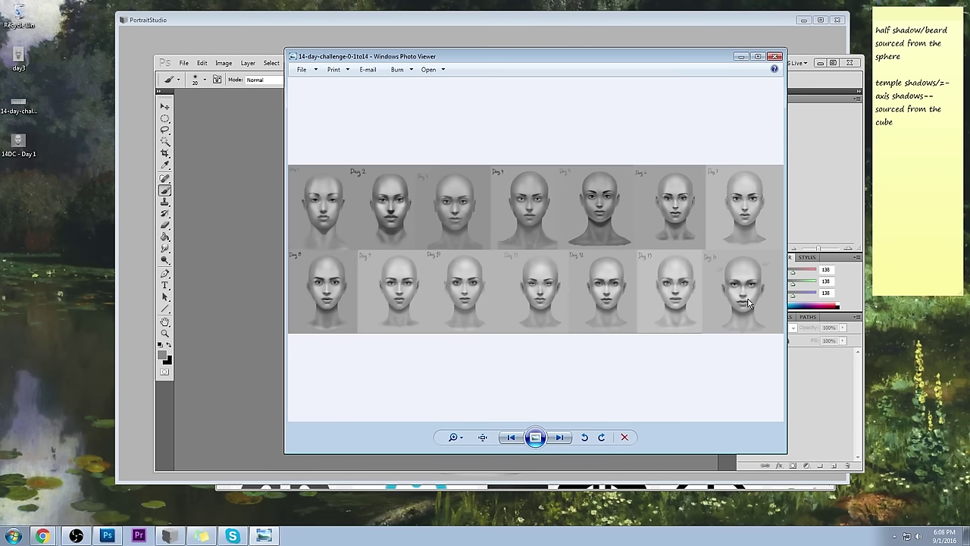
{"action": "scroll", "coordinate": [750, 303], "scroll_direction": "up", "scroll_amount": 3}
{"action": "left_click_drag", "start_coordinate": [730, 354], "coordinate": [667, 292]}
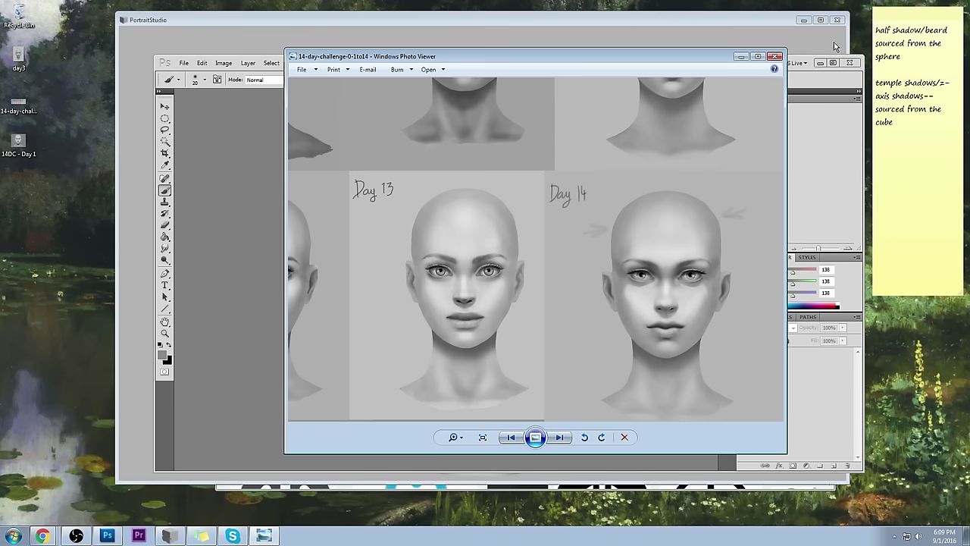
{"action": "left_click", "coordinate": [776, 56]}
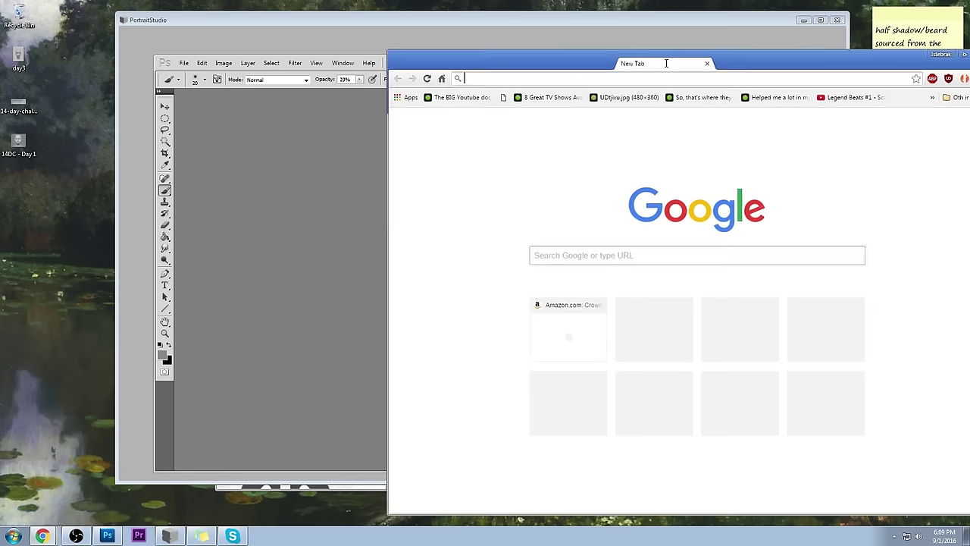
Step: Switch to Chrome, go to istebrak.com and look through its Community page
{"action": "left_click_drag", "start_coordinate": [671, 60], "coordinate": [509, 37]}
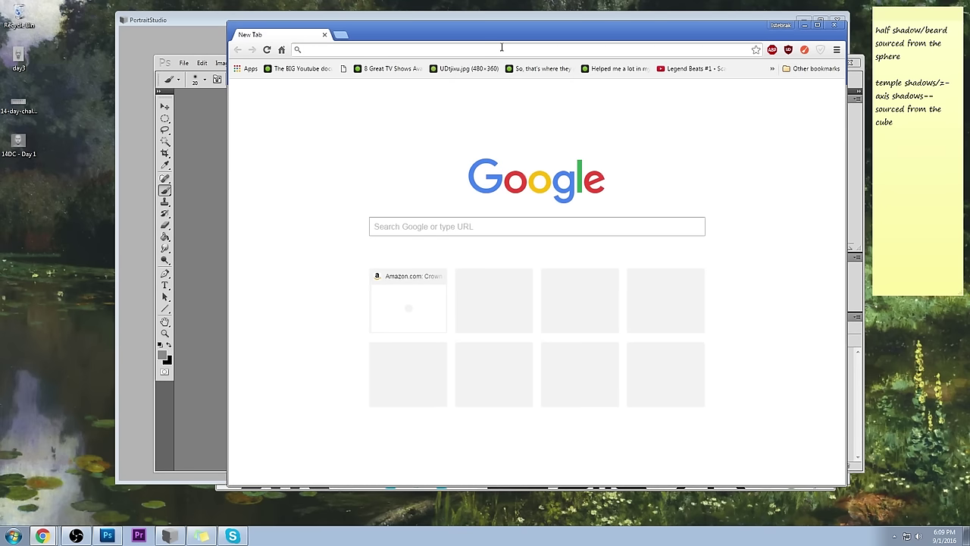
{"action": "type", "text": "istebrak.com"}
{"action": "key", "text": "Return"}
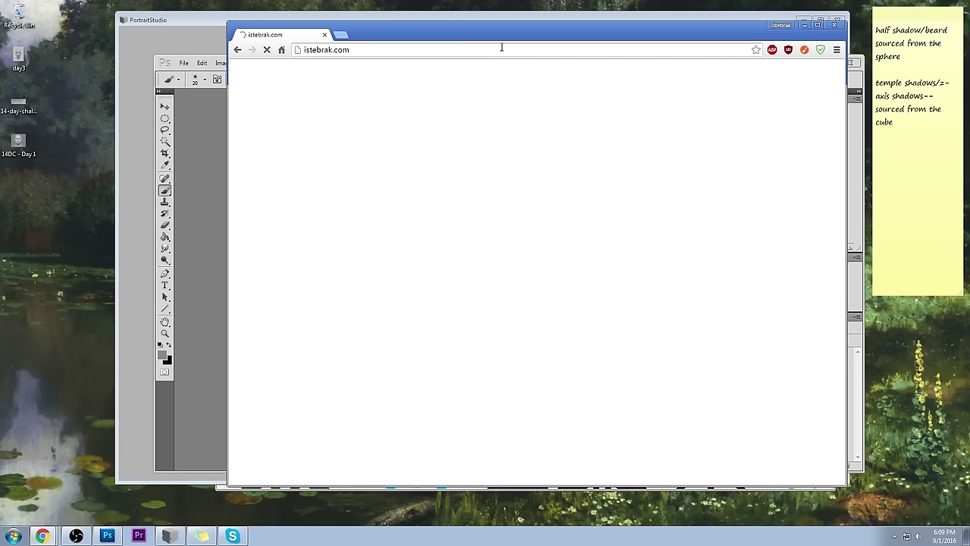
{"action": "left_click_drag", "start_coordinate": [446, 29], "coordinate": [335, 32]}
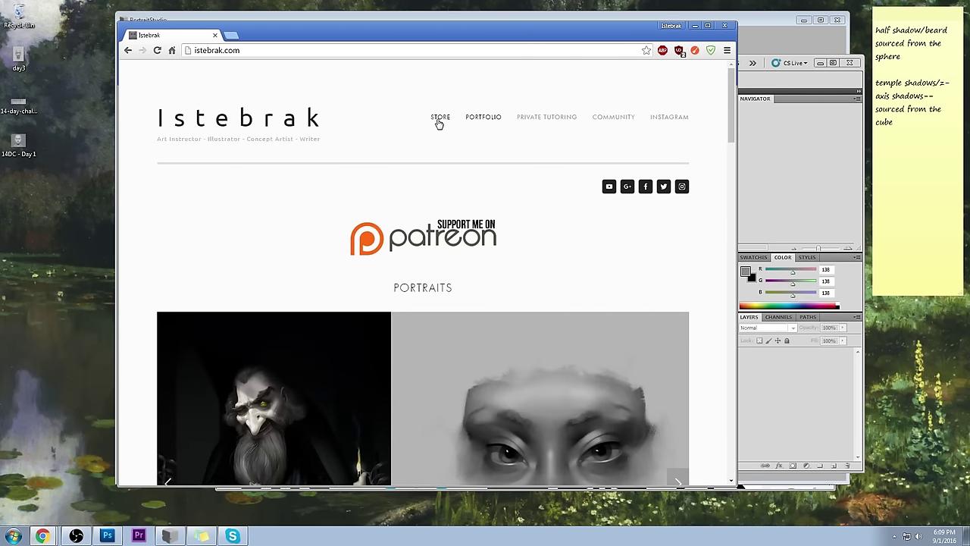
{"action": "left_click", "coordinate": [617, 121]}
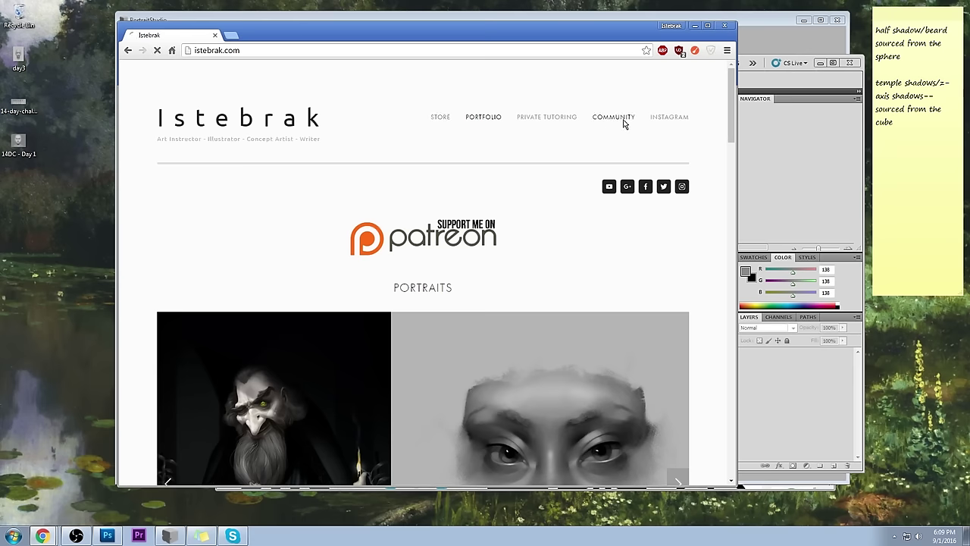
{"action": "scroll", "coordinate": [696, 227], "scroll_direction": "down", "scroll_amount": 3}
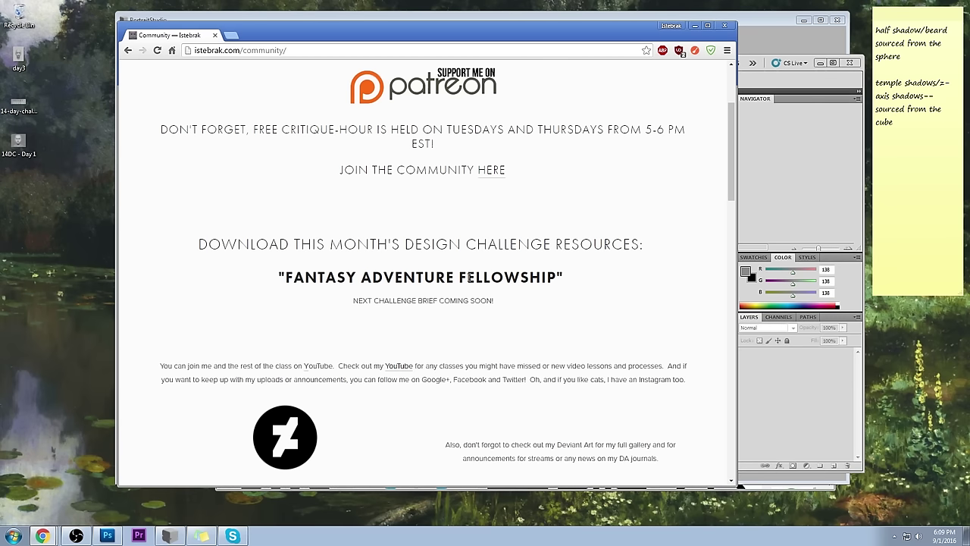
{"action": "scroll", "coordinate": [570, 186], "scroll_direction": "up", "scroll_amount": 3}
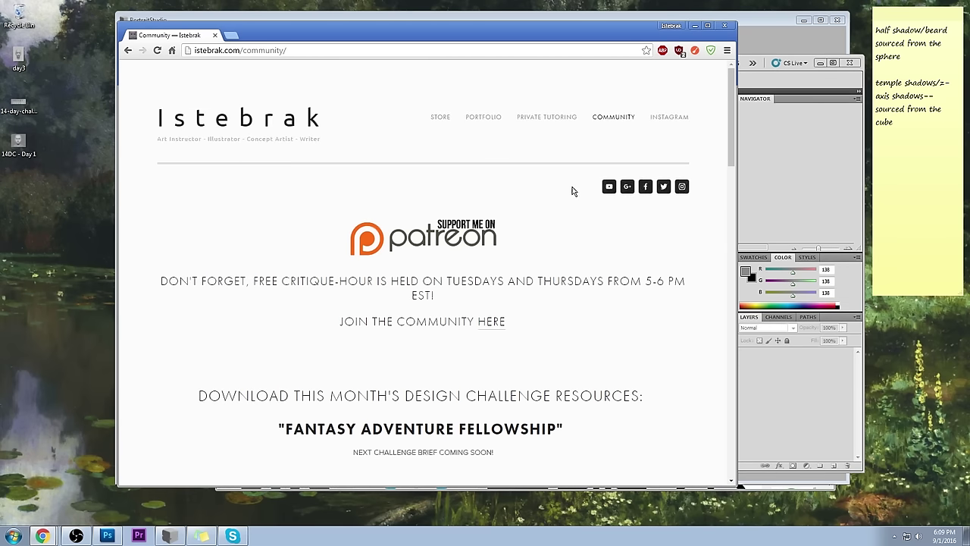
Step: Open the site's Google+ community in a new tab and examine its posting rules and resource links
{"action": "right_click", "coordinate": [634, 190]}
{"action": "left_click", "coordinate": [645, 194]}
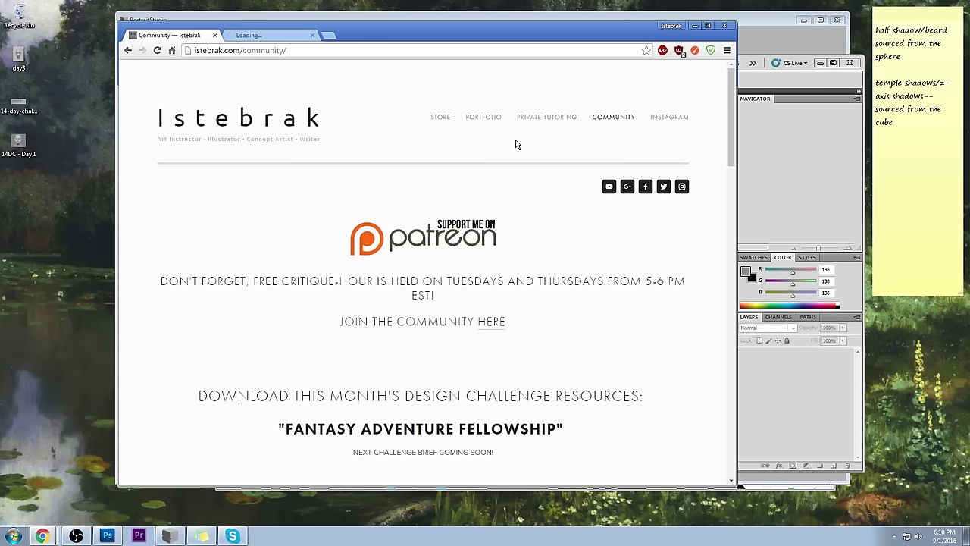
{"action": "left_click", "coordinate": [445, 50]}
{"action": "left_click", "coordinate": [520, 13]}
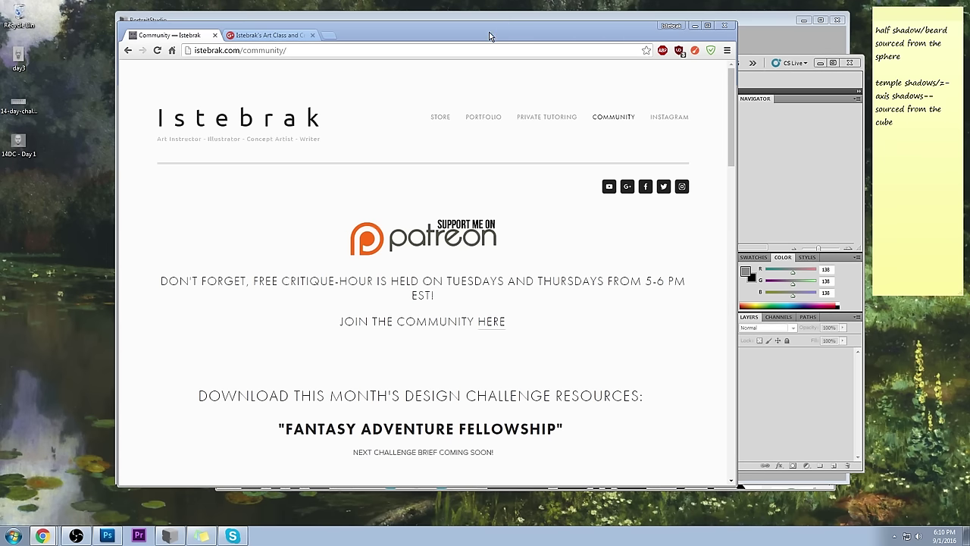
{"action": "left_click", "coordinate": [299, 34]}
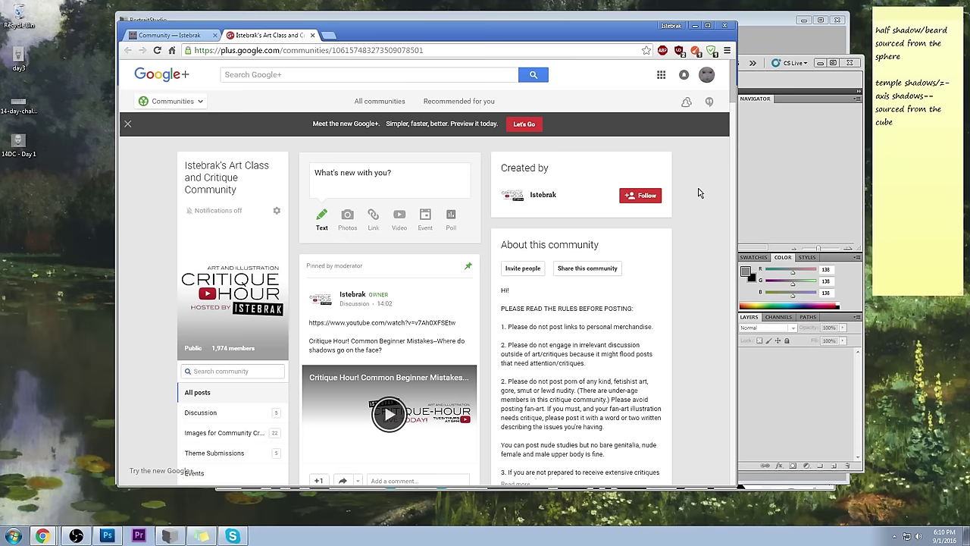
{"action": "scroll", "coordinate": [667, 197], "scroll_direction": "down", "scroll_amount": 2}
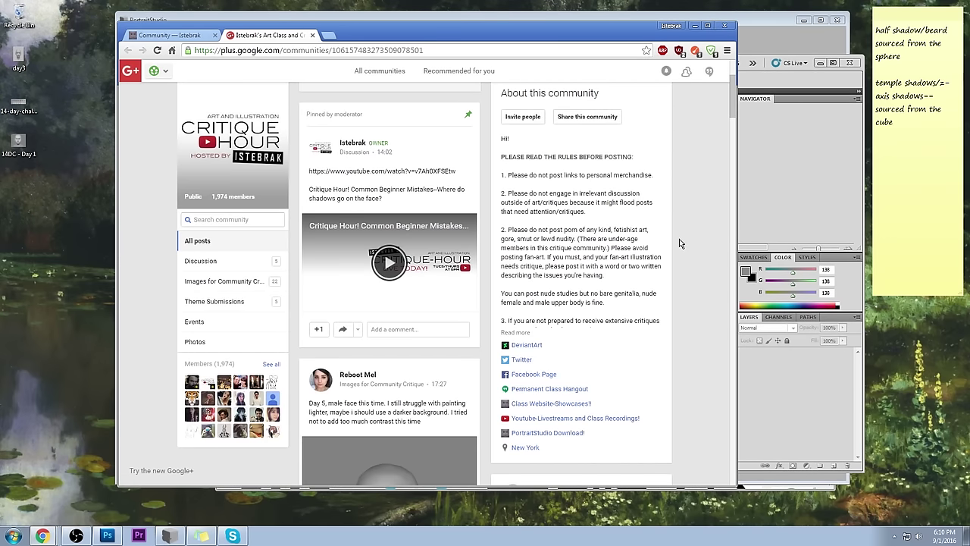
Step: Look through the Google+ community's overview and member posts, including the Day 1 and Day 5 portraits submitted for critique
{"action": "scroll", "coordinate": [701, 176], "scroll_direction": "up", "scroll_amount": 2}
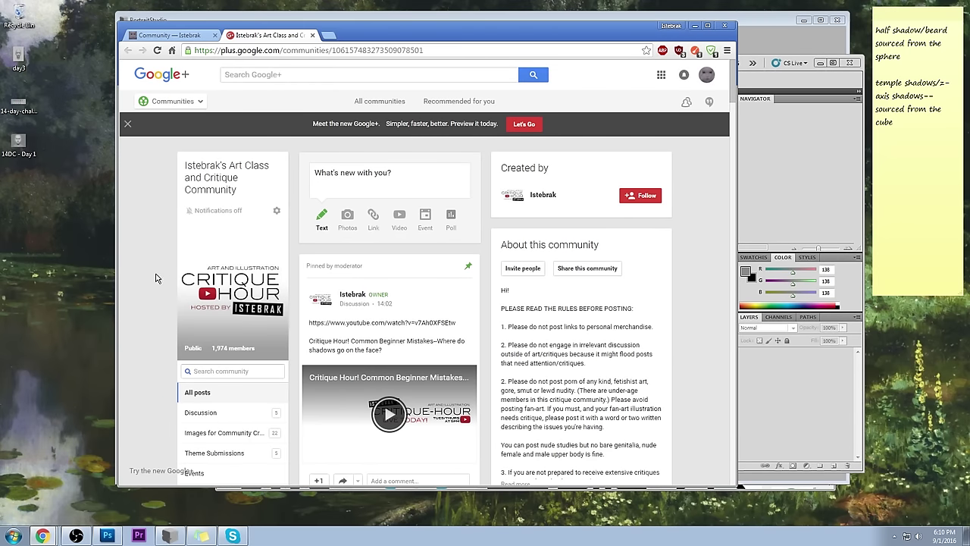
{"action": "scroll", "coordinate": [144, 269], "scroll_direction": "down", "scroll_amount": 5}
{"action": "scroll", "coordinate": [144, 269], "scroll_direction": "up", "scroll_amount": 5}
{"action": "scroll", "coordinate": [144, 269], "scroll_direction": "down", "scroll_amount": 5}
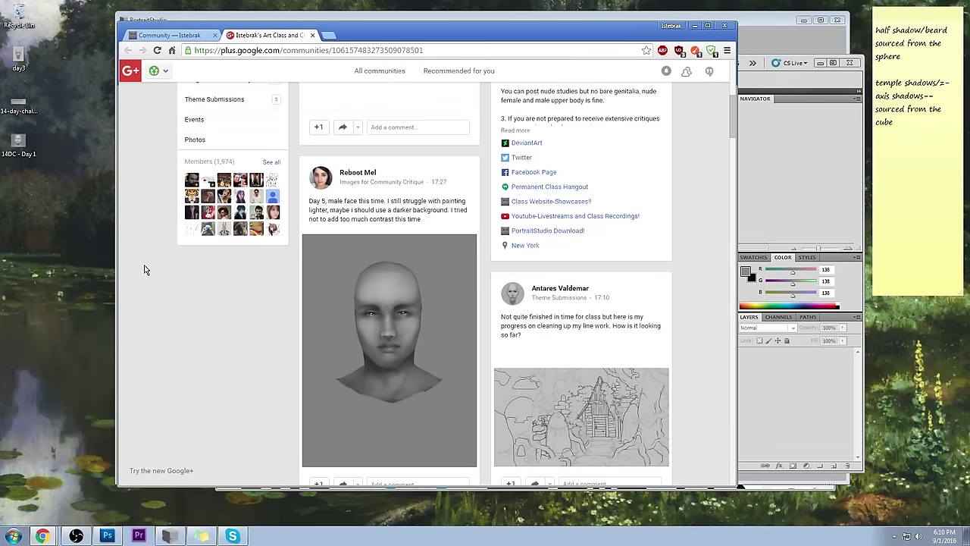
{"action": "scroll", "coordinate": [146, 270], "scroll_direction": "up", "scroll_amount": 1}
{"action": "scroll", "coordinate": [146, 270], "scroll_direction": "down", "scroll_amount": 6}
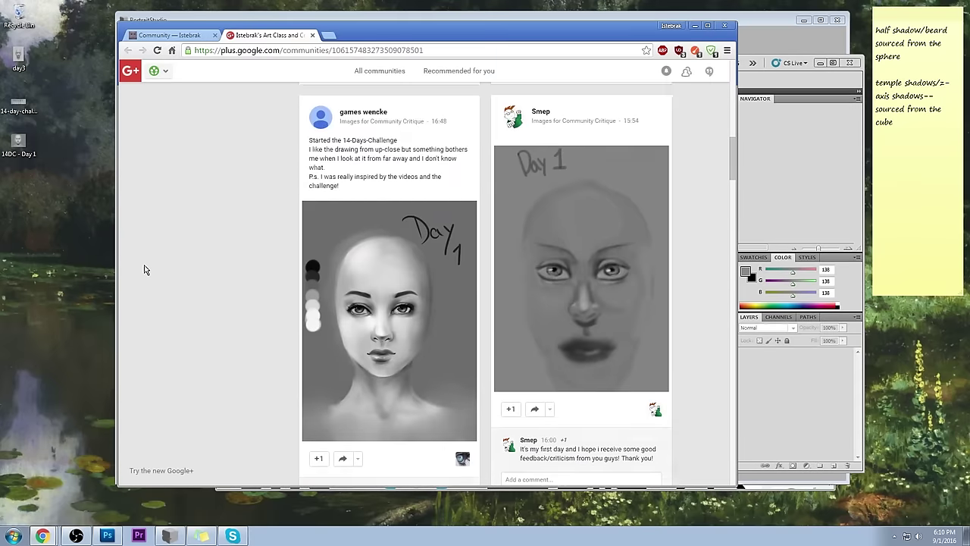
{"action": "scroll", "coordinate": [146, 270], "scroll_direction": "up", "scroll_amount": 10}
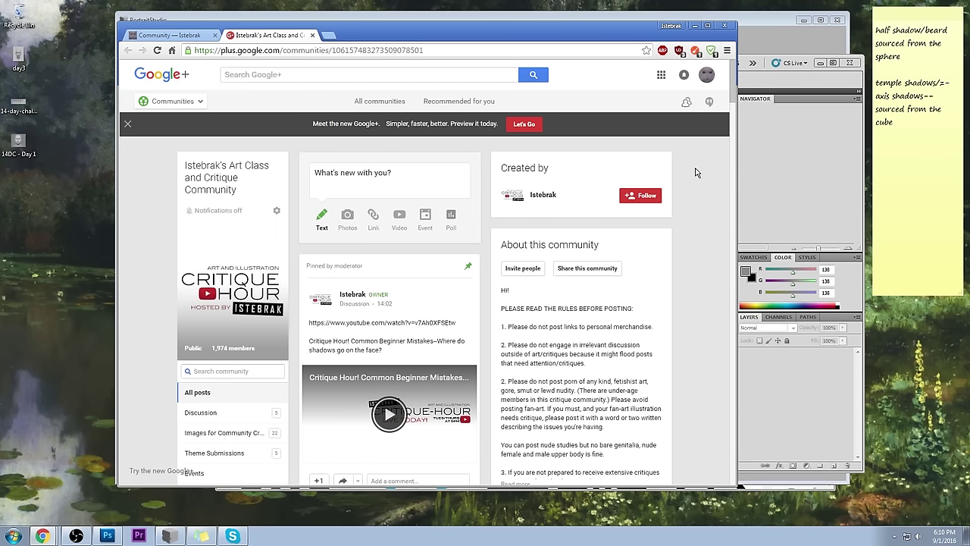
{"action": "scroll", "coordinate": [701, 172], "scroll_direction": "down", "scroll_amount": 10}
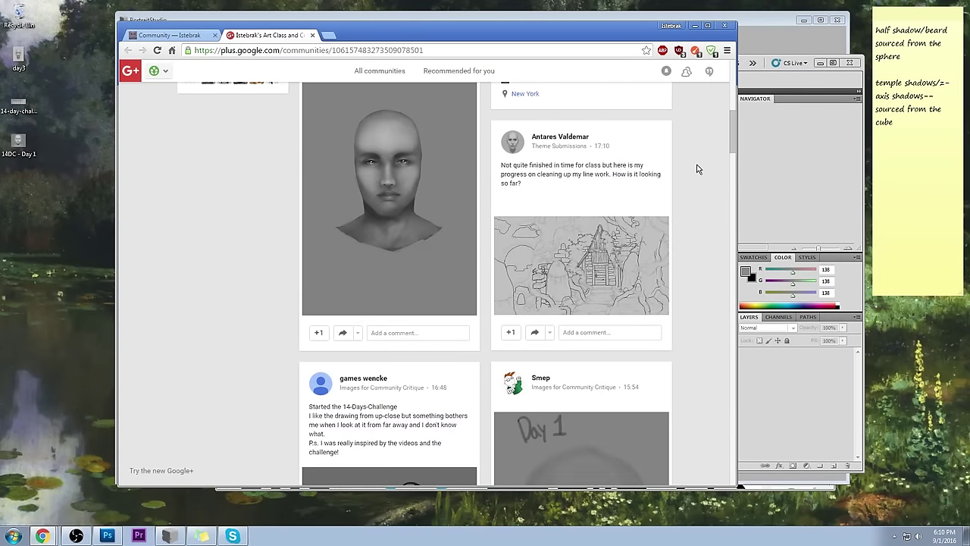
{"action": "scroll", "coordinate": [700, 171], "scroll_direction": "up", "scroll_amount": 10}
{"action": "scroll", "coordinate": [699, 169], "scroll_direction": "up", "scroll_amount": 2}
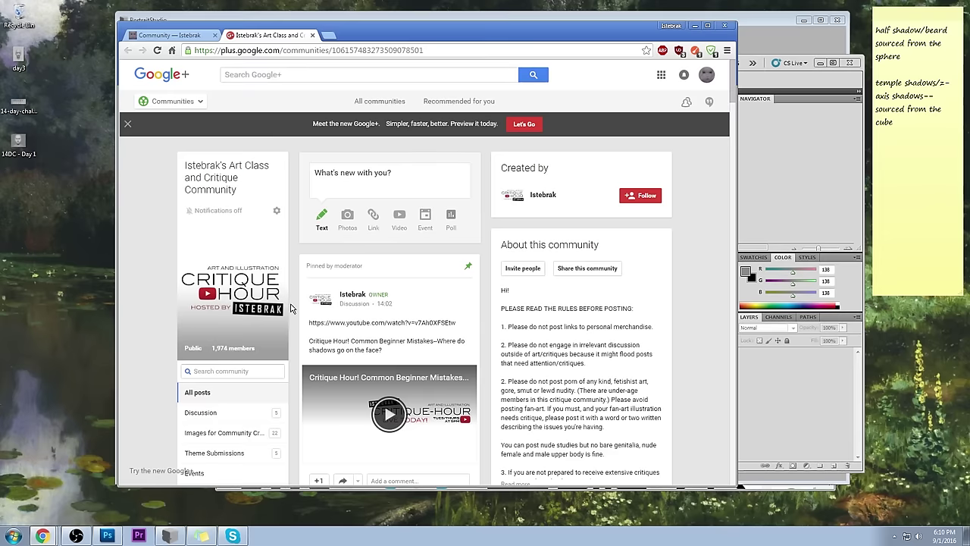
{"action": "scroll", "coordinate": [290, 309], "scroll_direction": "down", "scroll_amount": 15}
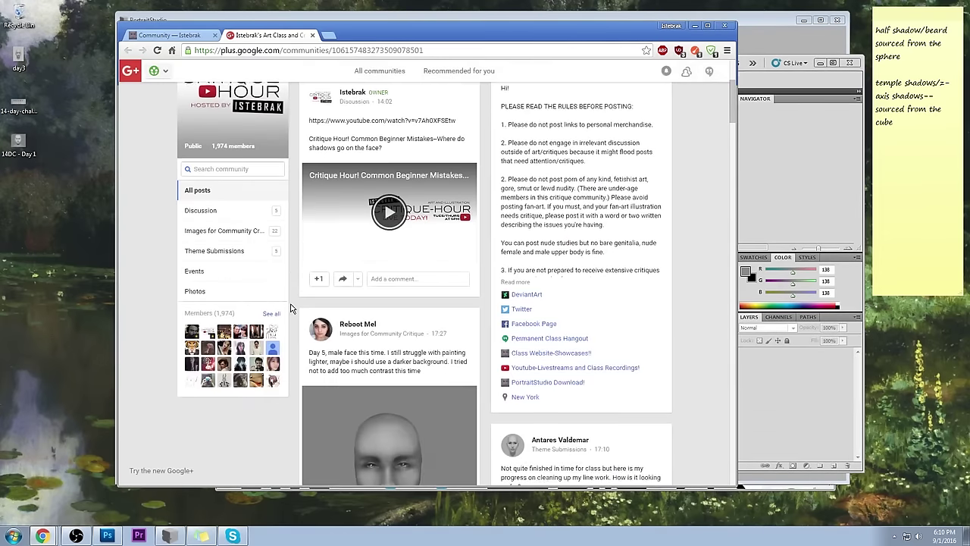
{"action": "scroll", "coordinate": [290, 308], "scroll_direction": "up", "scroll_amount": 15}
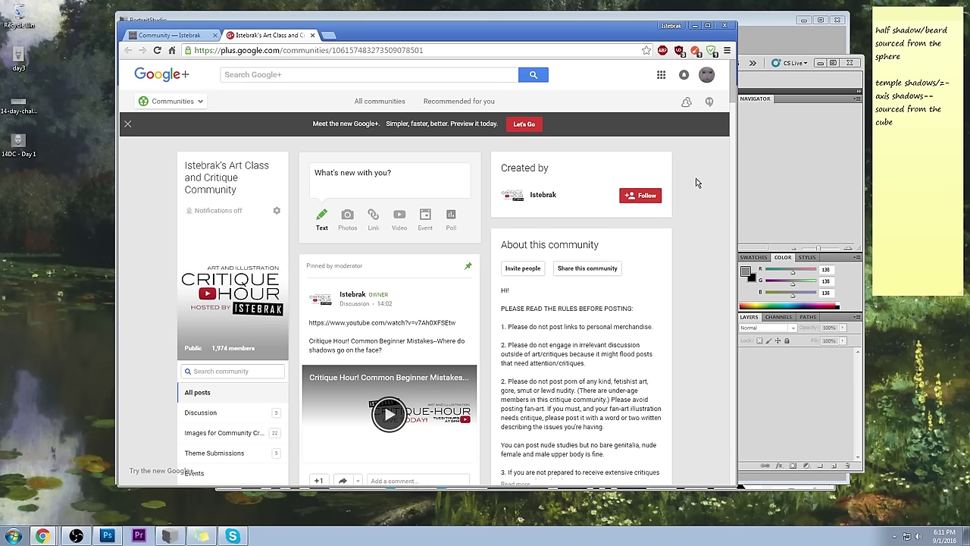
{"action": "scroll", "coordinate": [697, 184], "scroll_direction": "down", "scroll_amount": 1}
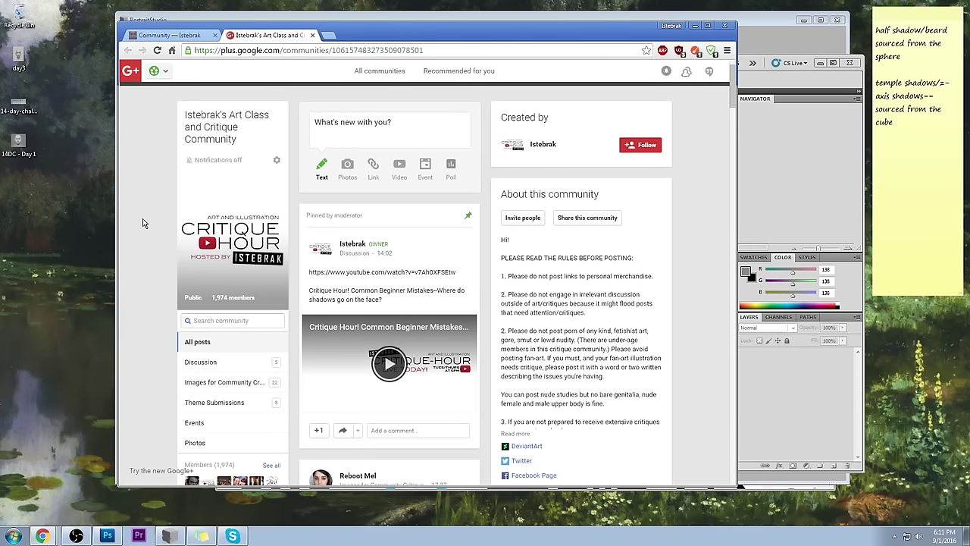
{"action": "scroll", "coordinate": [142, 223], "scroll_direction": "down", "scroll_amount": 1}
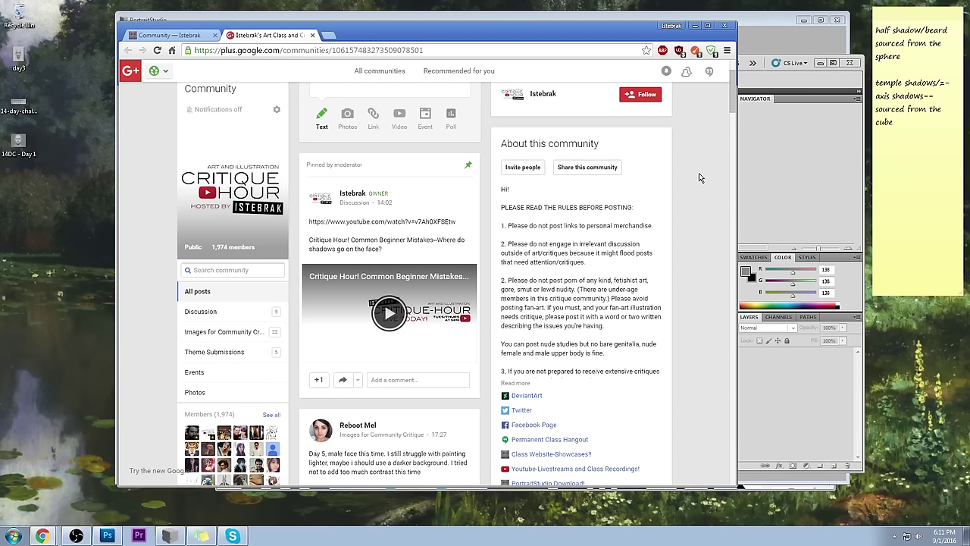
{"action": "scroll", "coordinate": [699, 177], "scroll_direction": "up", "scroll_amount": 2}
{"action": "scroll", "coordinate": [699, 178], "scroll_direction": "down", "scroll_amount": 5}
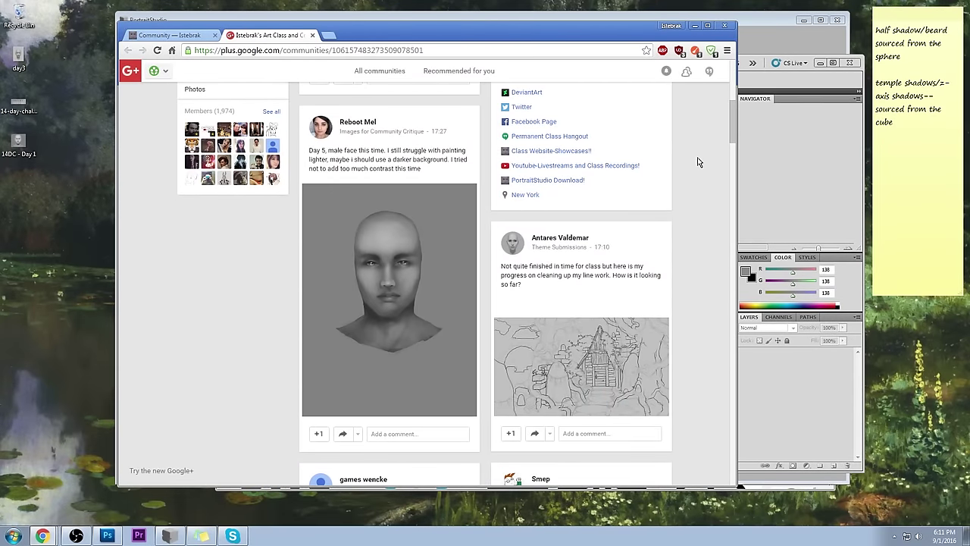
{"action": "scroll", "coordinate": [701, 167], "scroll_direction": "up", "scroll_amount": 5}
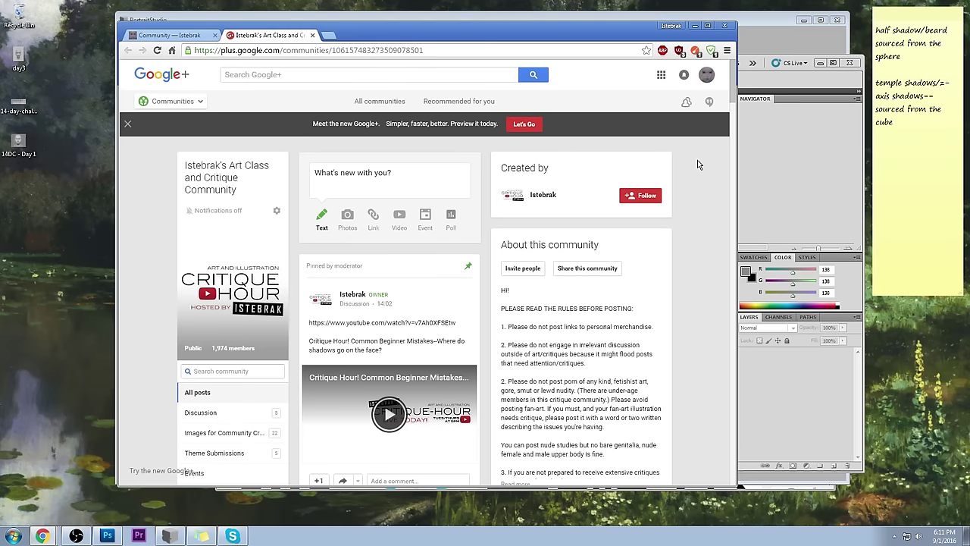
{"action": "scroll", "coordinate": [698, 165], "scroll_direction": "down", "scroll_amount": 10}
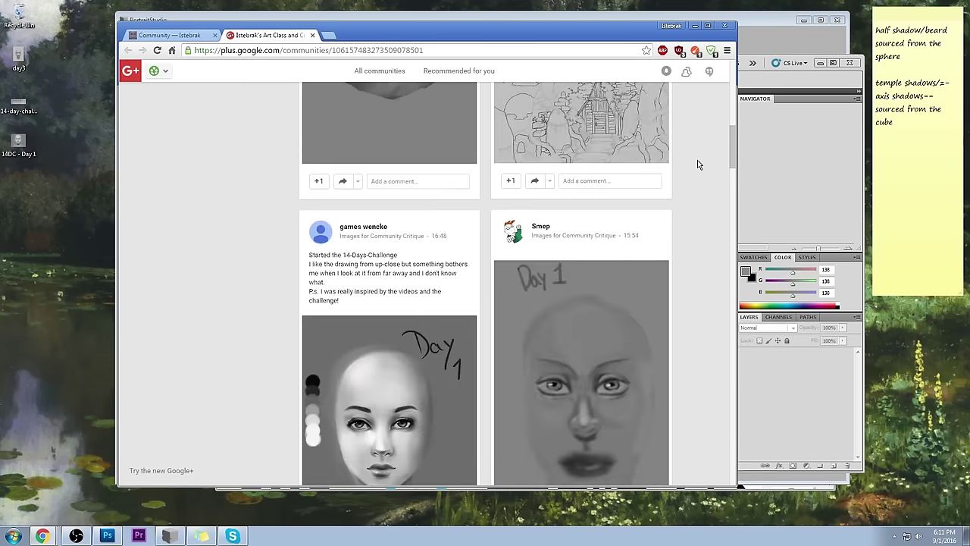
{"action": "scroll", "coordinate": [695, 179], "scroll_direction": "up", "scroll_amount": 5}
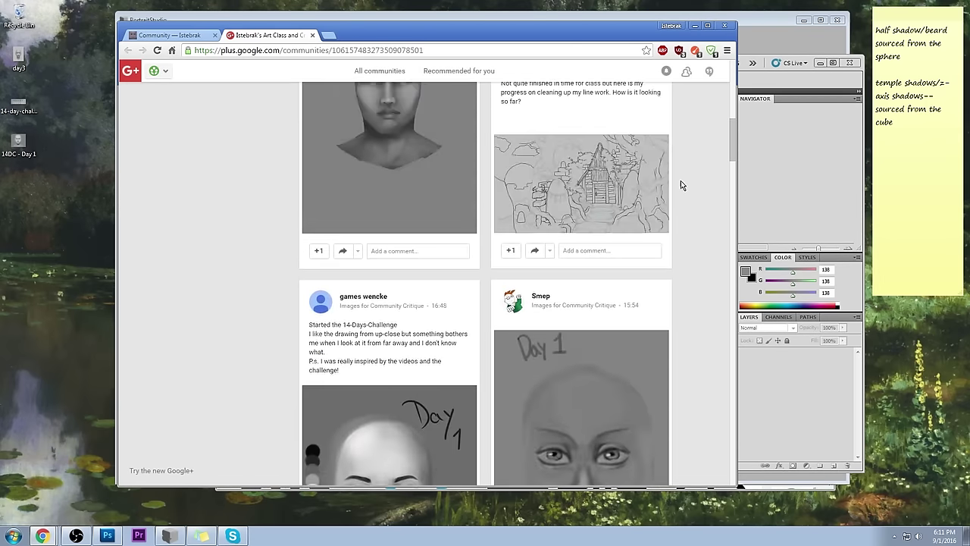
{"action": "scroll", "coordinate": [694, 179], "scroll_direction": "up", "scroll_amount": 4}
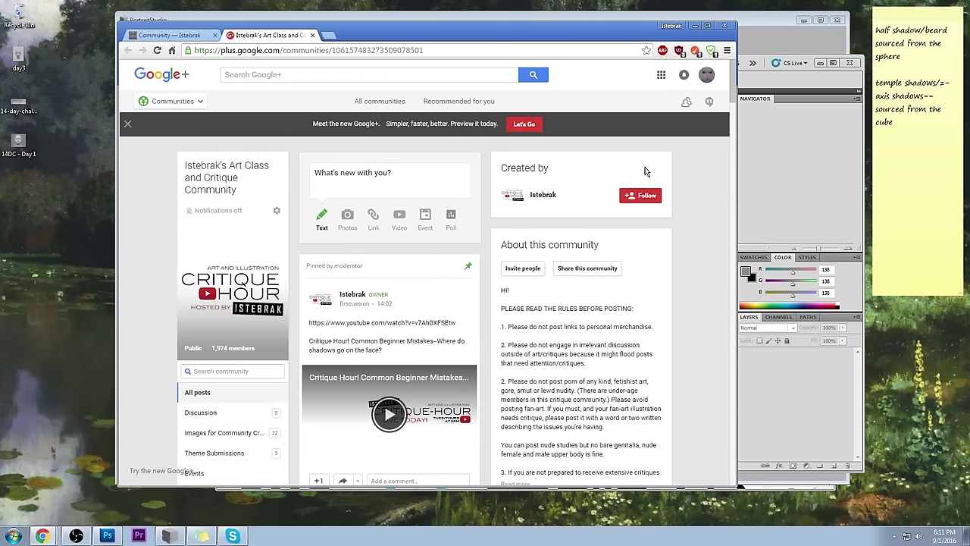
{"action": "scroll", "coordinate": [697, 163], "scroll_direction": "down", "scroll_amount": 3}
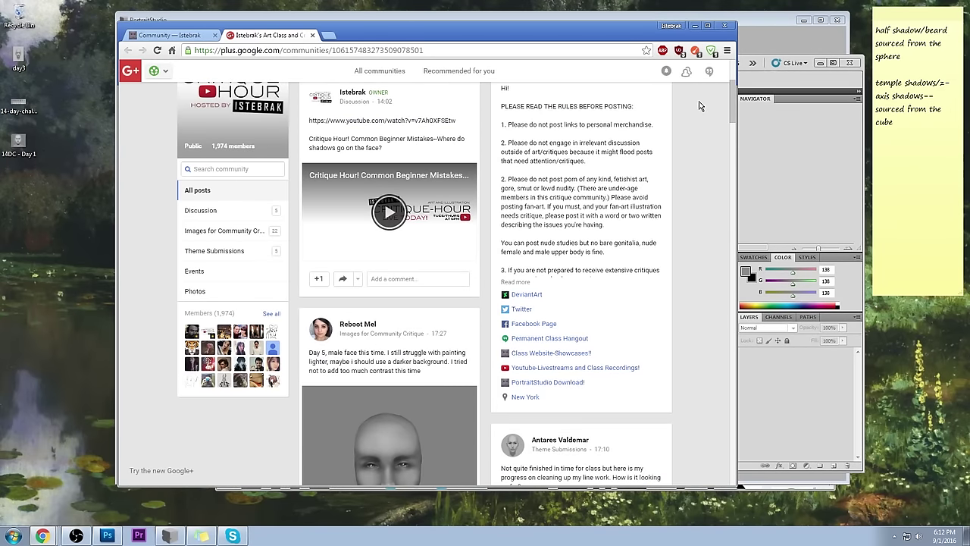
{"action": "scroll", "coordinate": [700, 106], "scroll_direction": "up", "scroll_amount": 3}
{"action": "scroll", "coordinate": [701, 107], "scroll_direction": "up", "scroll_amount": 1}
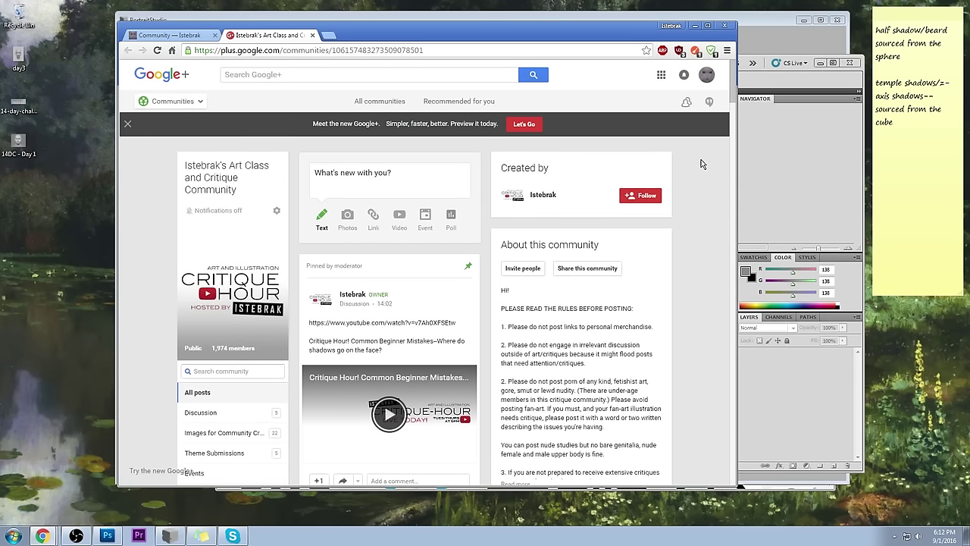
{"action": "scroll", "coordinate": [698, 166], "scroll_direction": "down", "scroll_amount": 4}
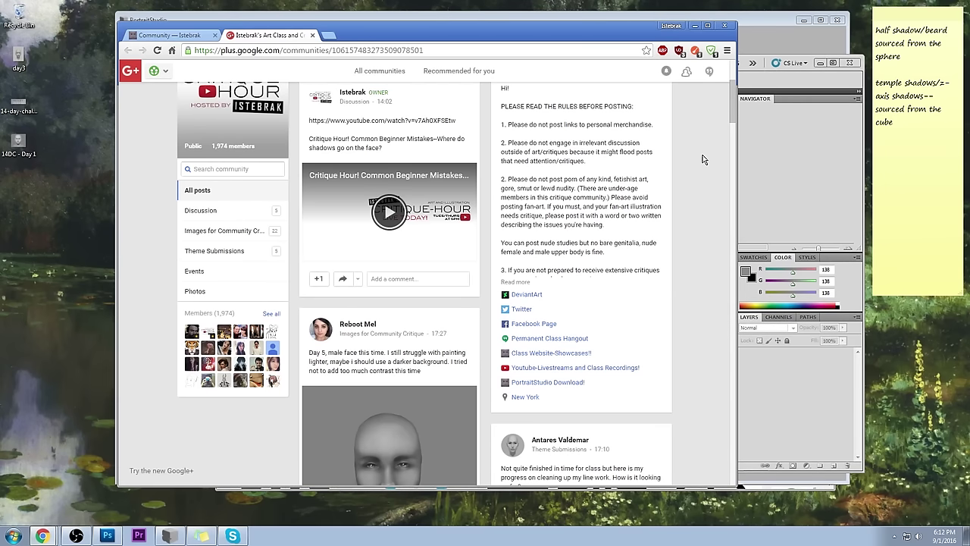
{"action": "scroll", "coordinate": [698, 162], "scroll_direction": "up", "scroll_amount": 4}
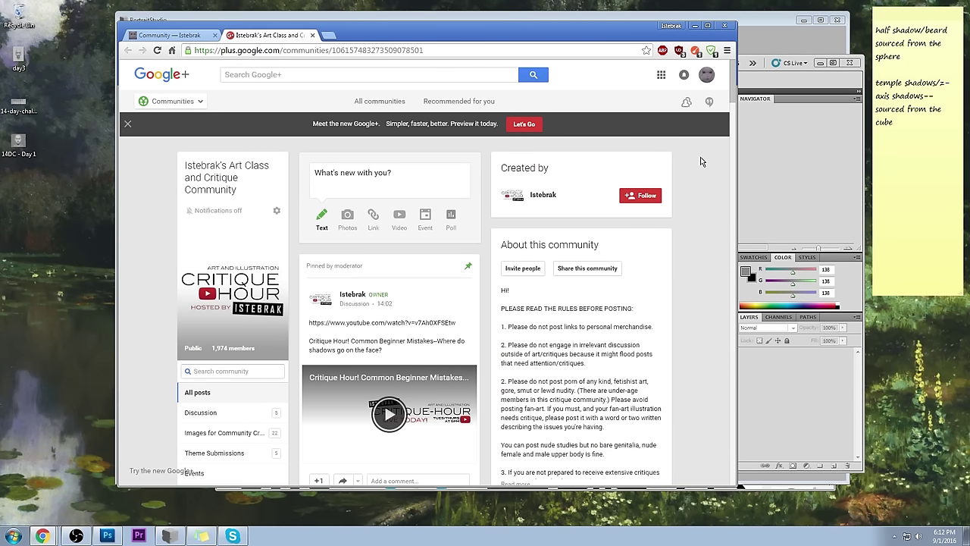
{"action": "scroll", "coordinate": [704, 169], "scroll_direction": "down", "scroll_amount": 2}
{"action": "scroll", "coordinate": [704, 169], "scroll_direction": "up", "scroll_amount": 2}
Step: Return to the istebrak.com Community page and shift the browser window slightly upward on the desktop
{"action": "left_click", "coordinate": [203, 35]}
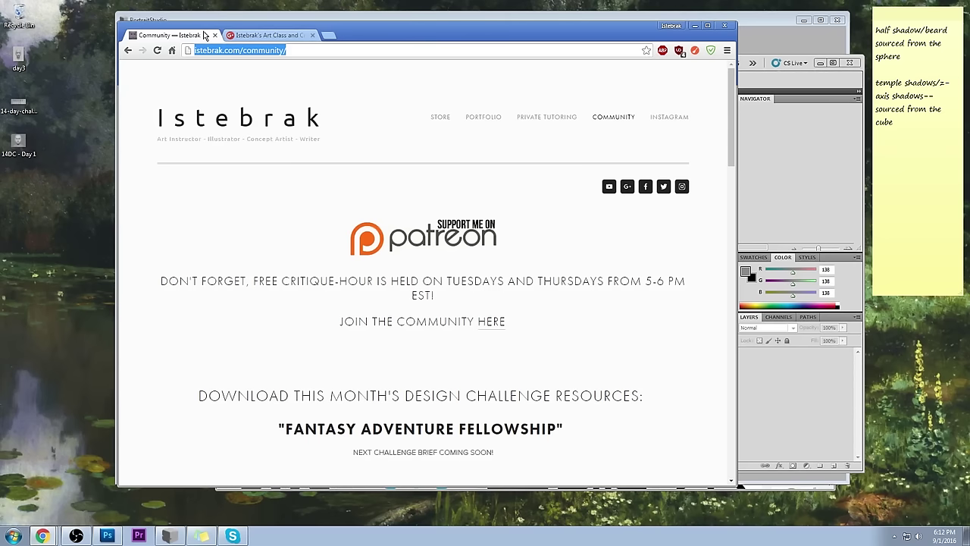
{"action": "left_click_drag", "start_coordinate": [368, 32], "coordinate": [369, 25]}
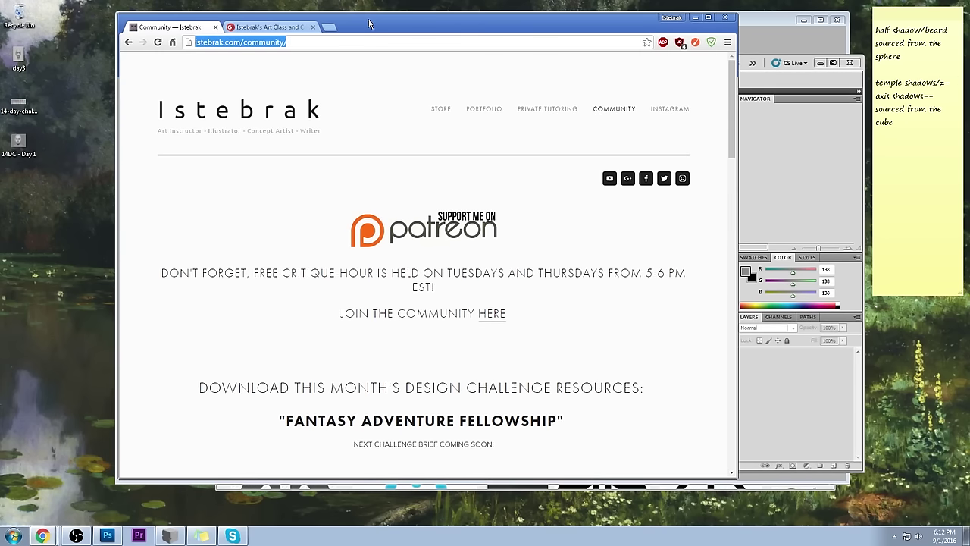
{"action": "left_click_drag", "start_coordinate": [369, 24], "coordinate": [369, 24]}
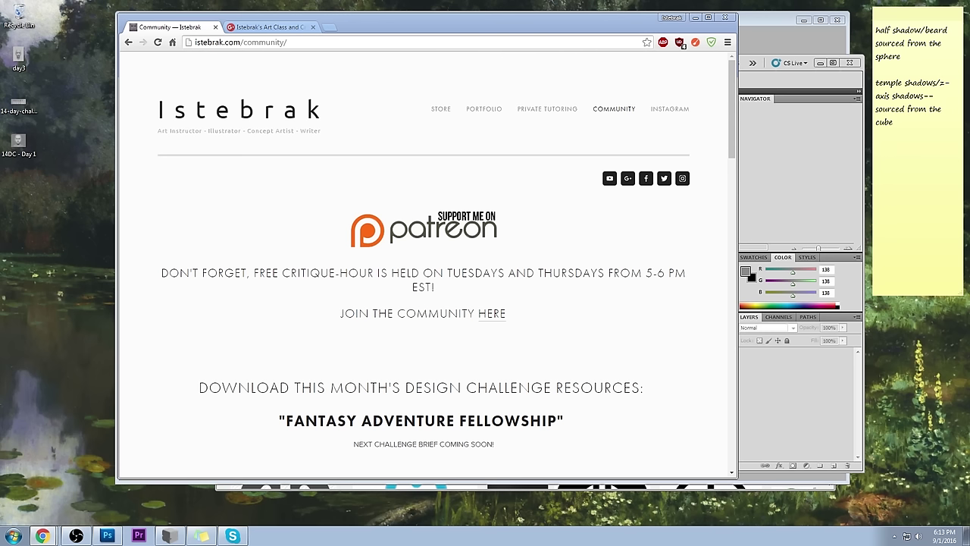
{"action": "left_click", "coordinate": [540, 25]}
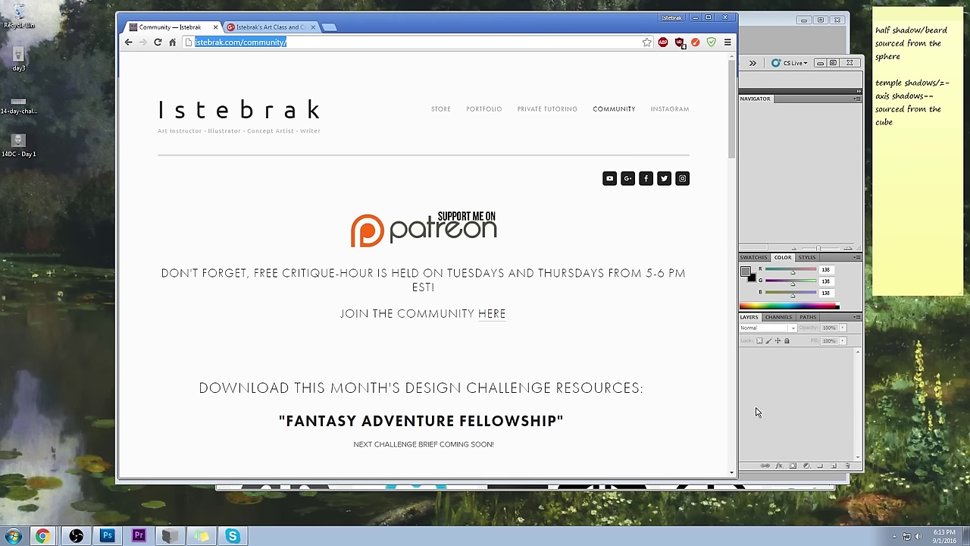
{"action": "left_click", "coordinate": [886, 330]}
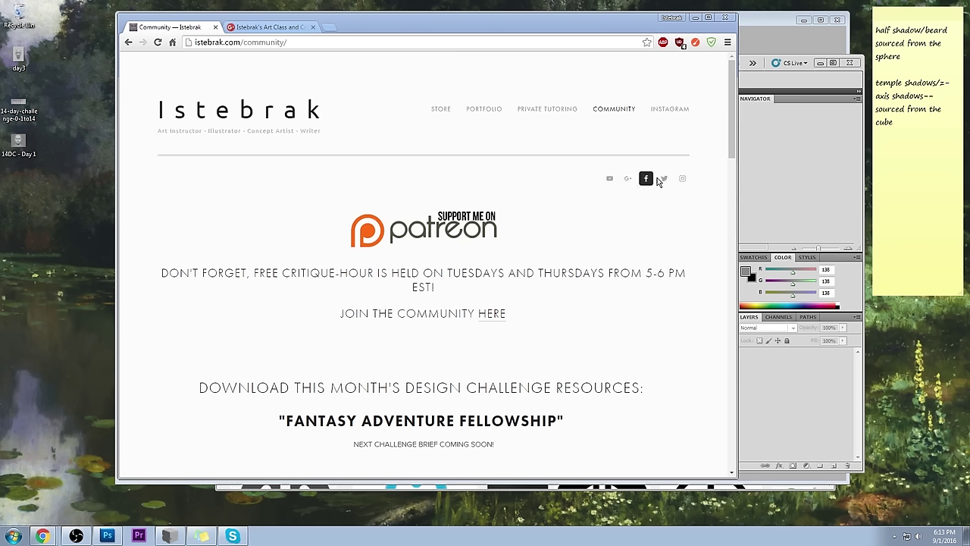